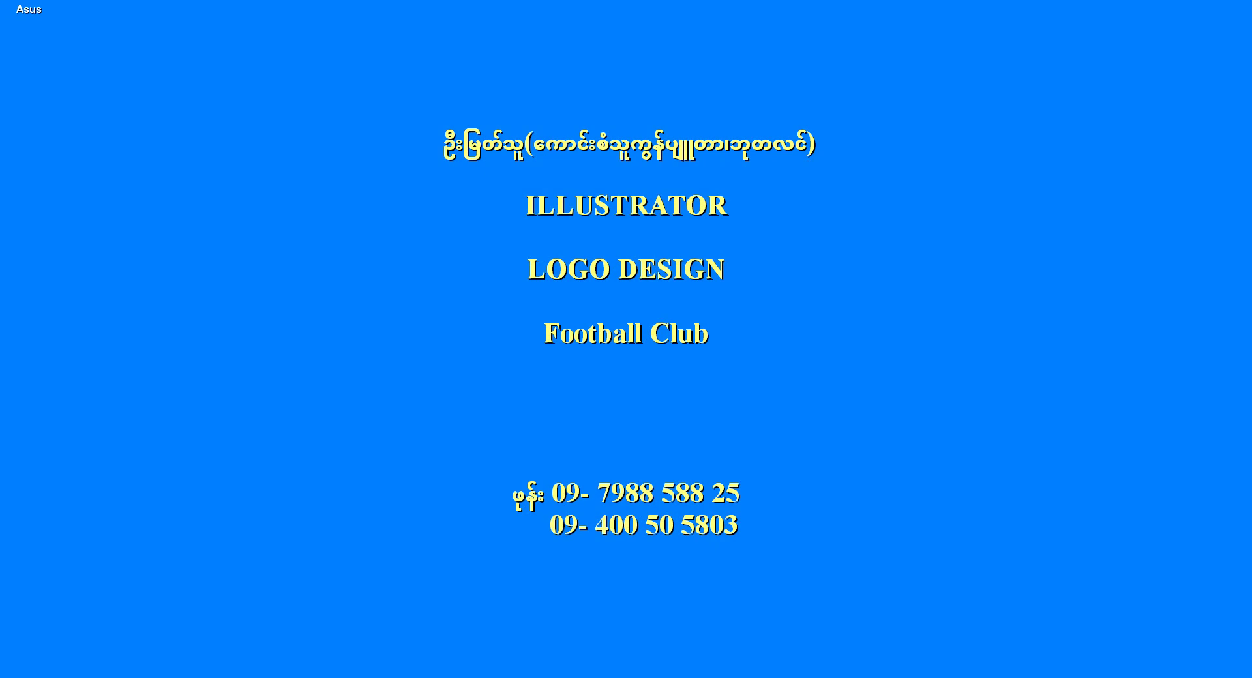
Launch Adobe Illustrator CS6 from its desktop shortcut.
left_click(214, 281)
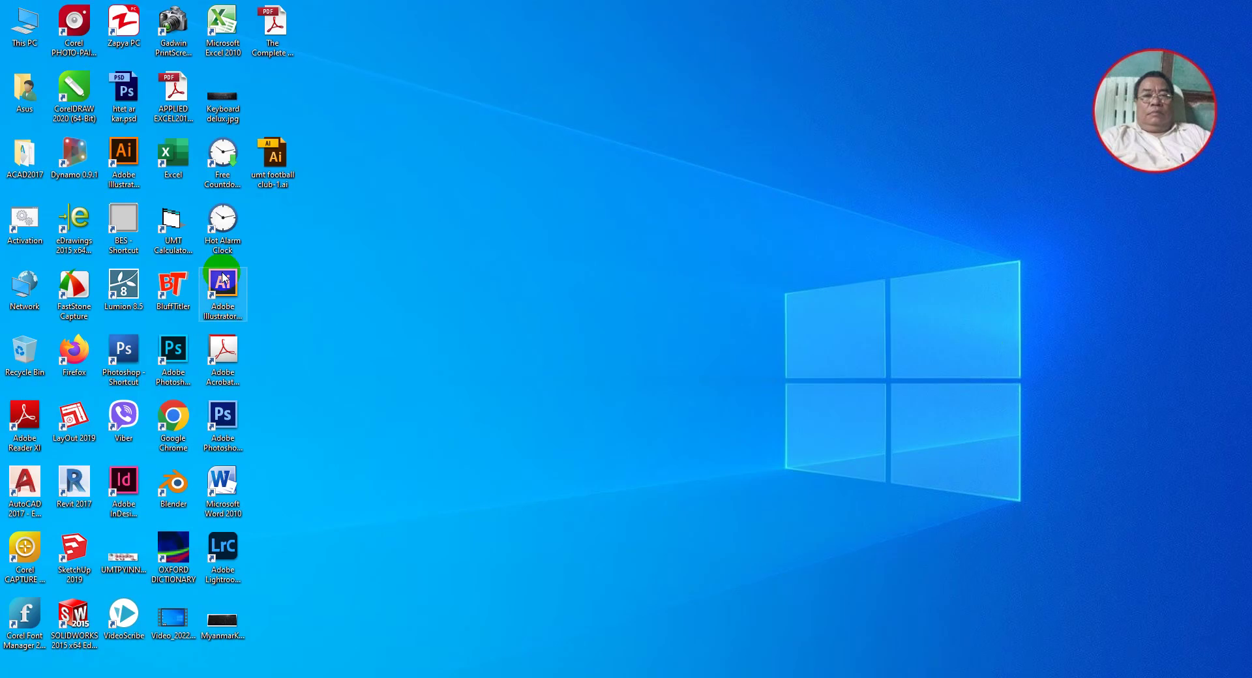
double_click(222, 278)
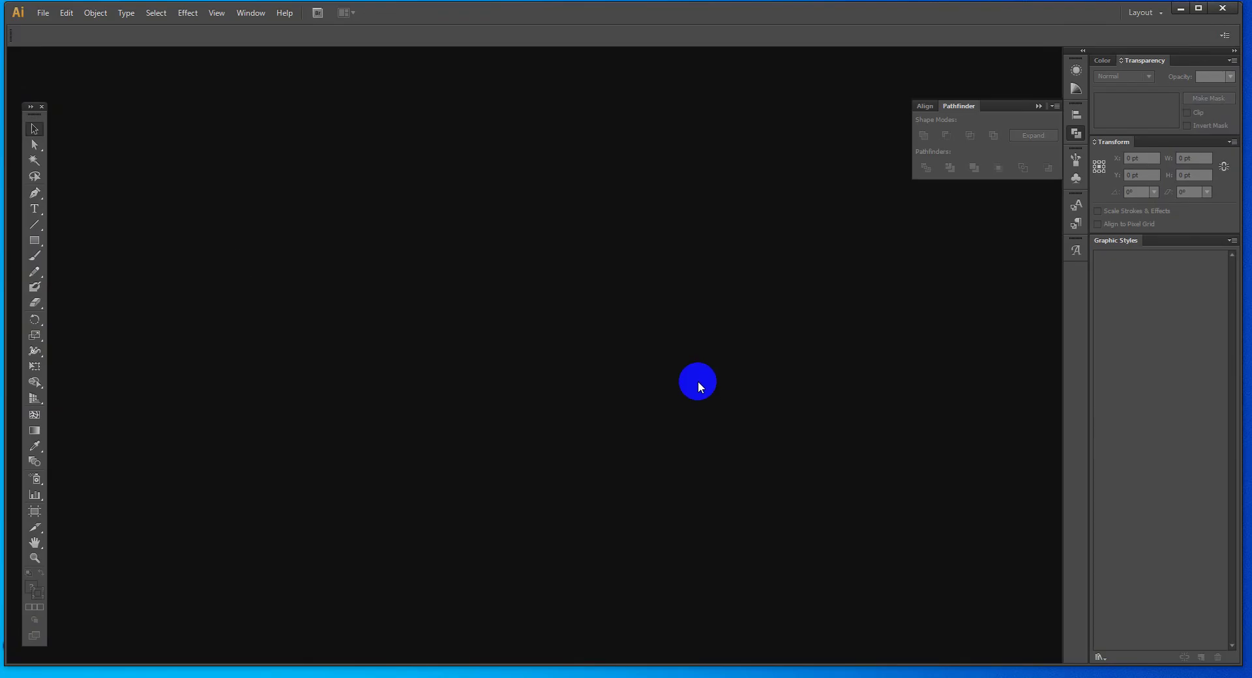
Create a new 1920 × 1080 px document measured in pixels.
key("ctrl+n")
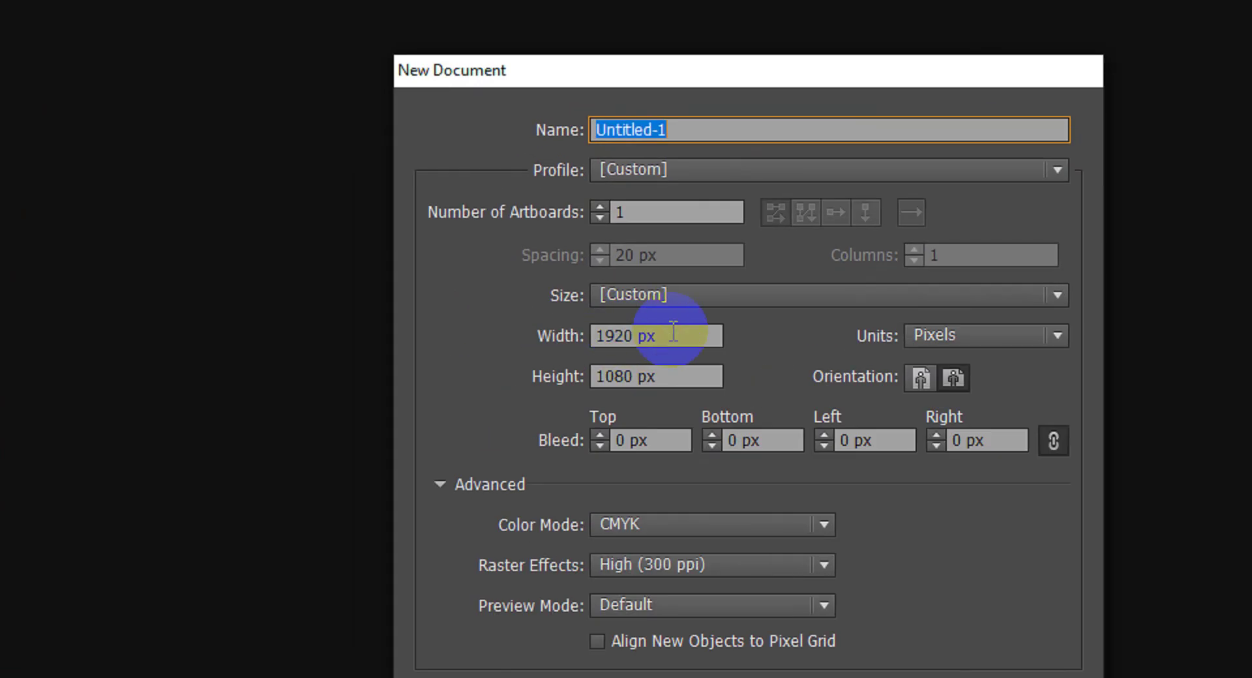
left_click(589, 332)
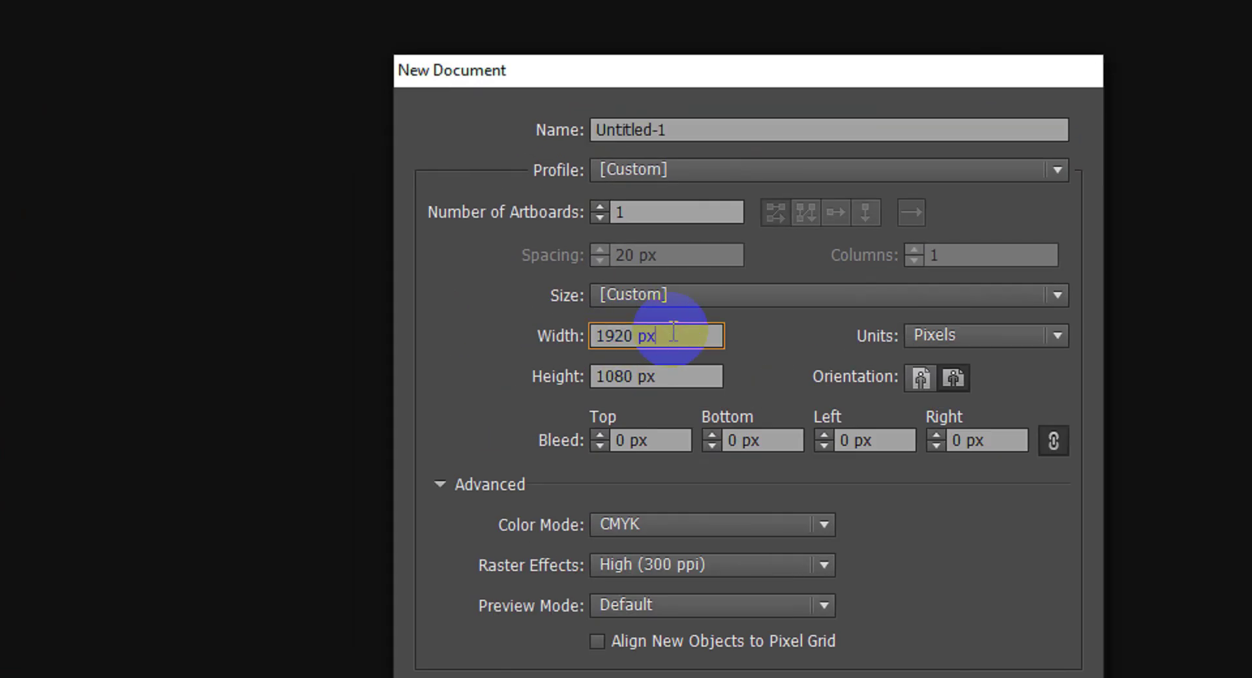
left_click(955, 334)
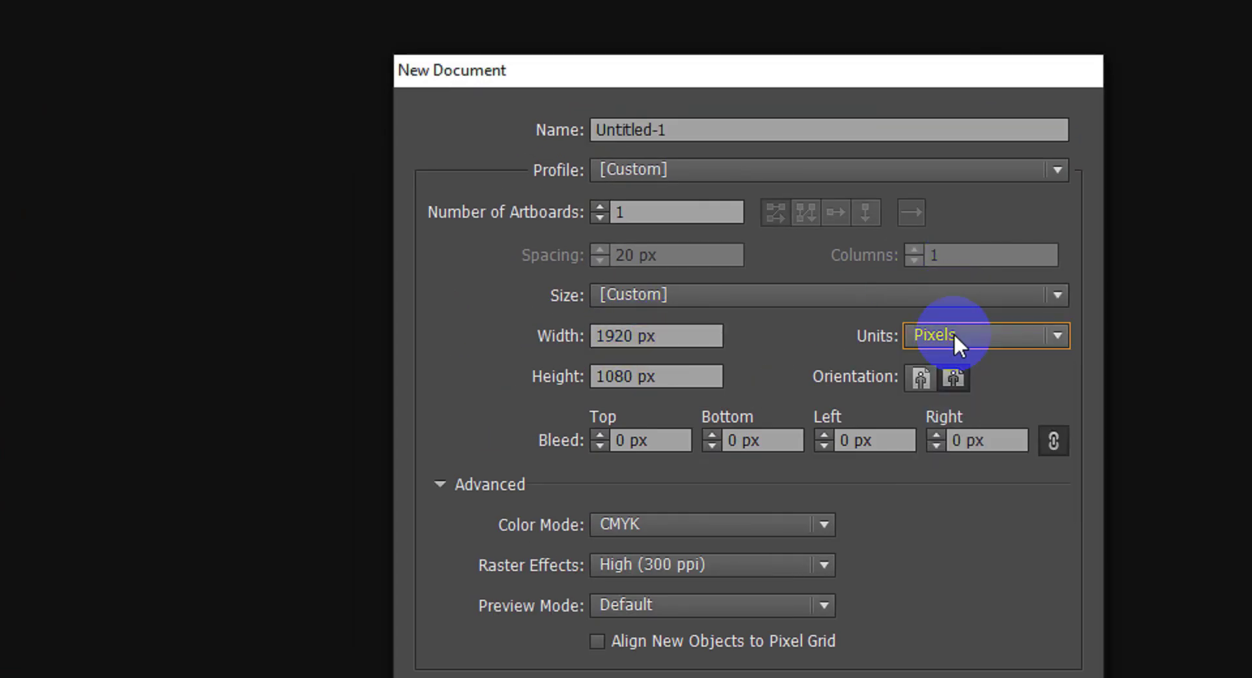
left_click_drag(691, 335, 547, 336)
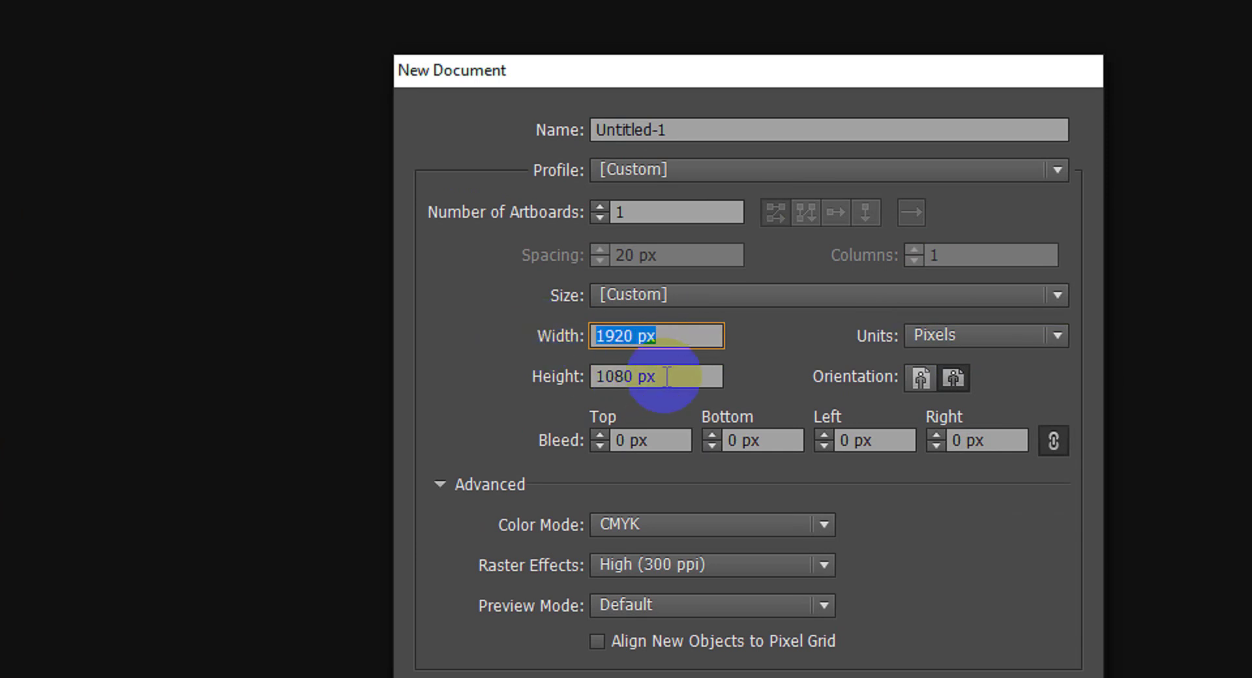
key("Tab")
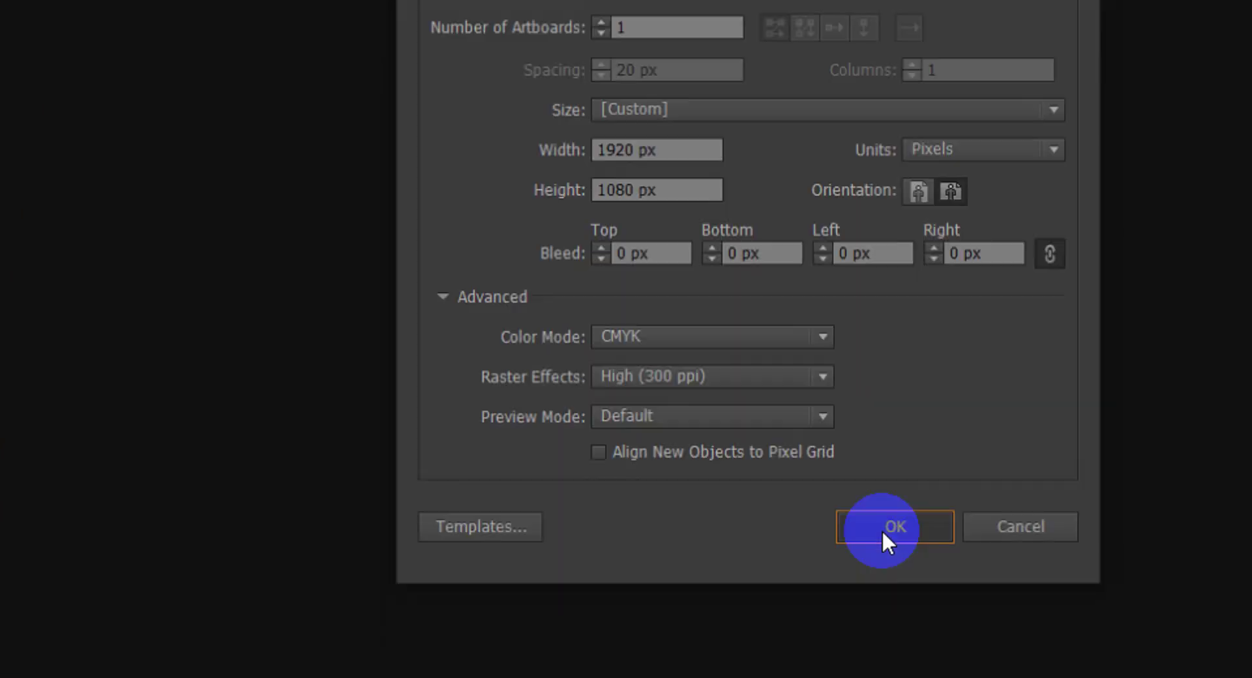
left_click(882, 530)
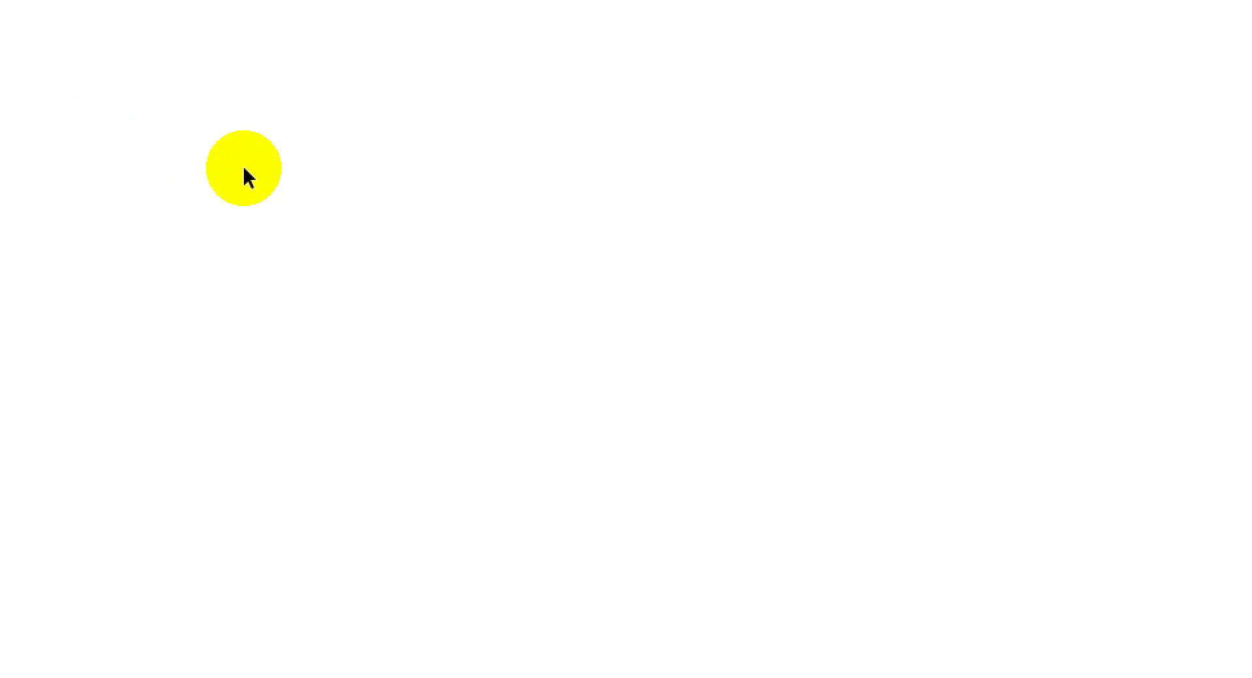
Draw a large hexagon on the artboard with the Polygon tool.
left_click(69, 171)
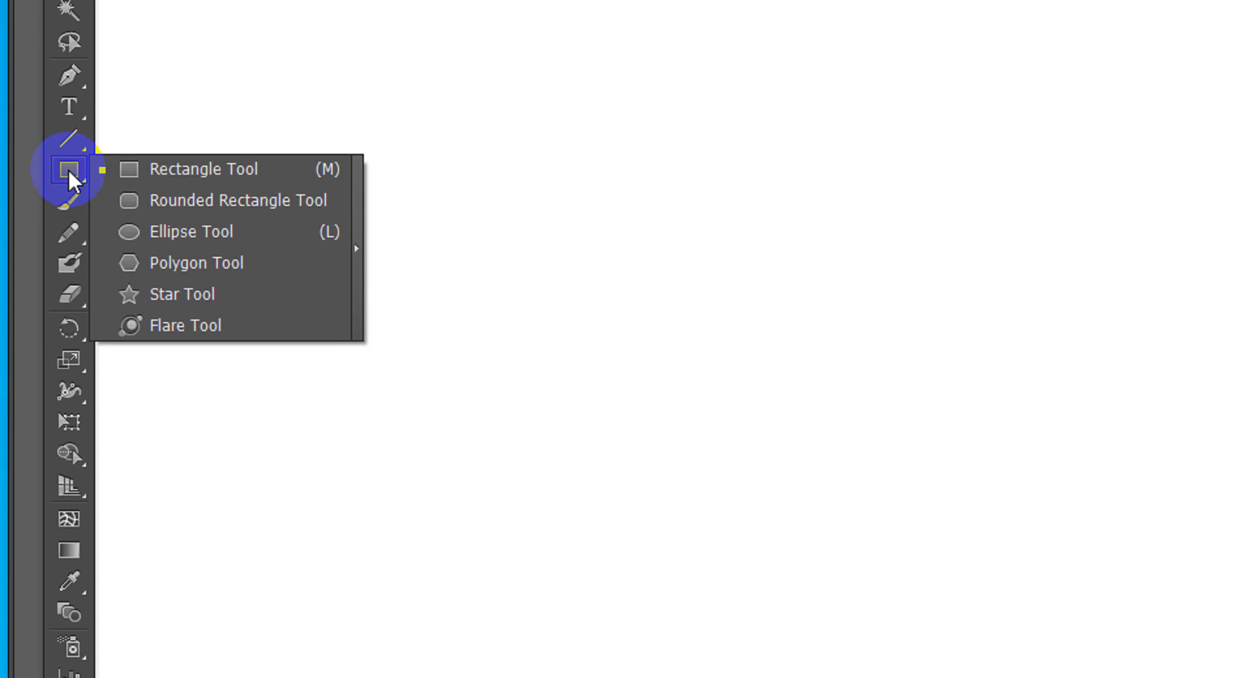
left_click_drag(68, 169, 193, 263)
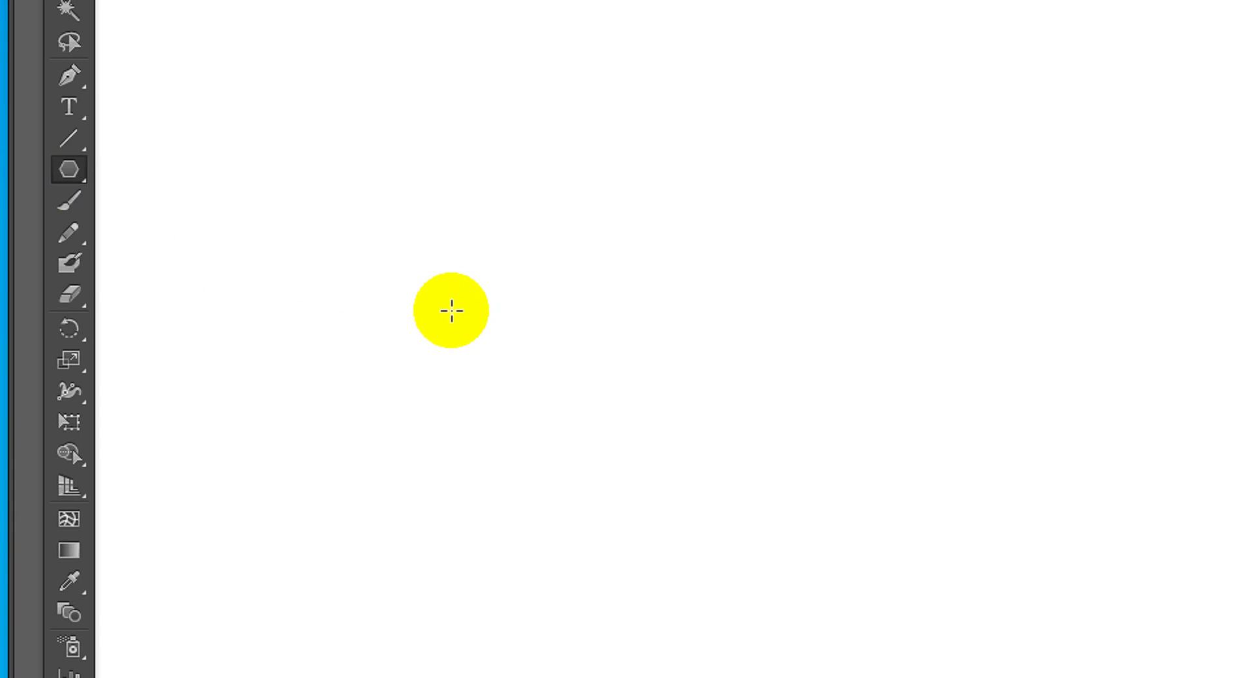
left_click_drag(451, 310, 390, 138)
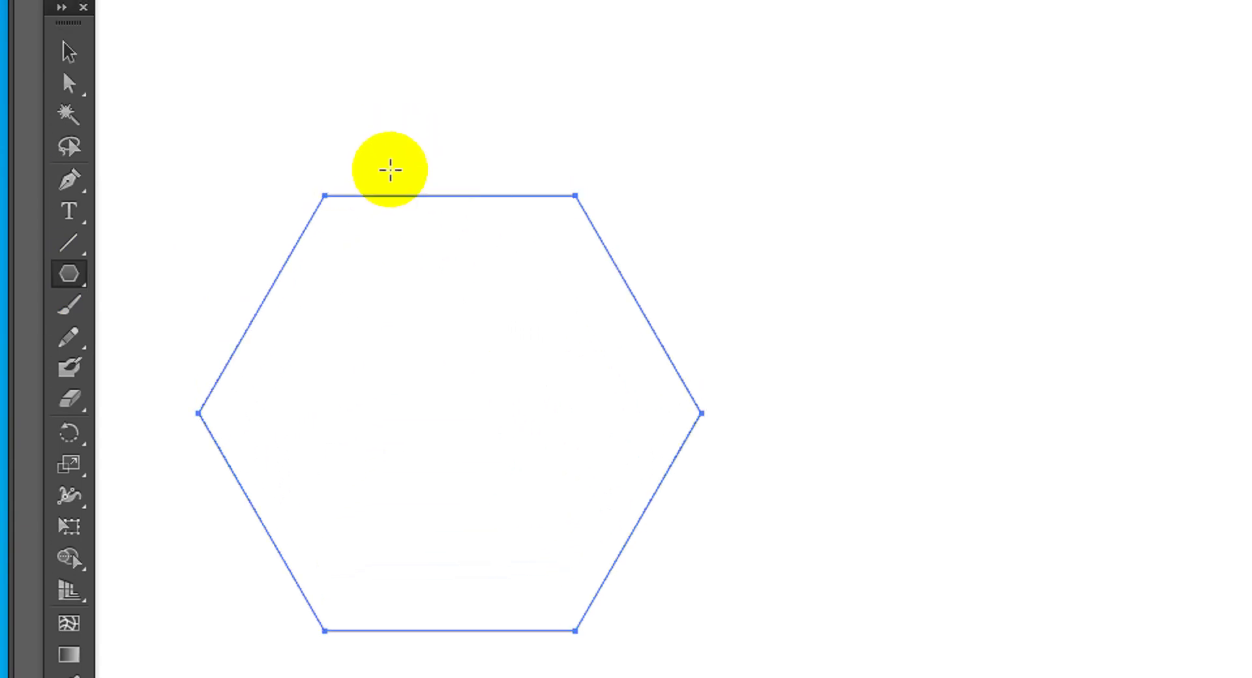
Fill the hexagon solid black with no stroke.
left_click(170, 70)
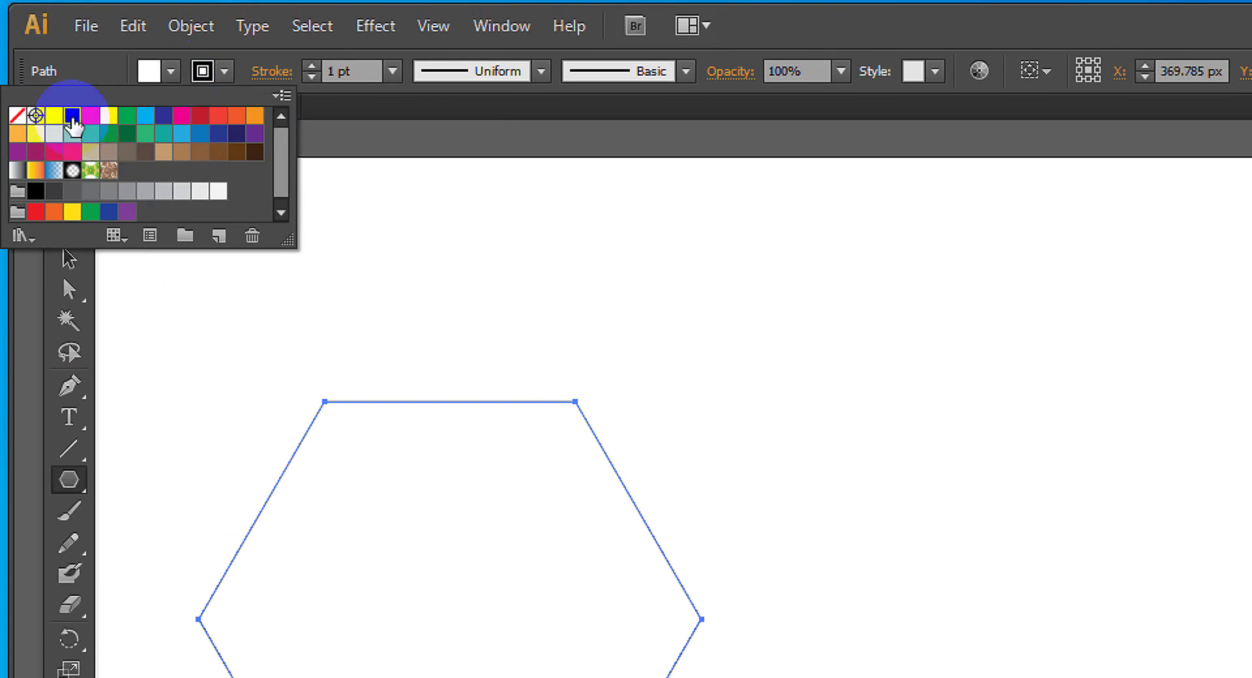
left_click(77, 120)
left_click(225, 72)
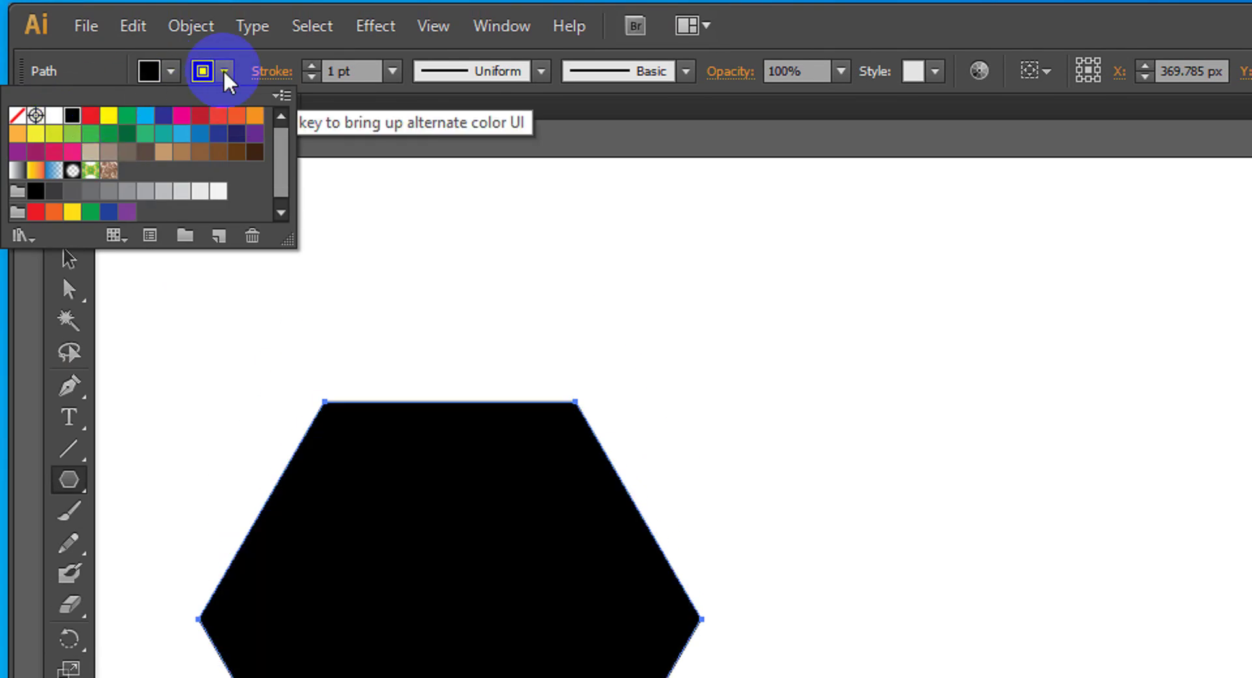
left_click(17, 116)
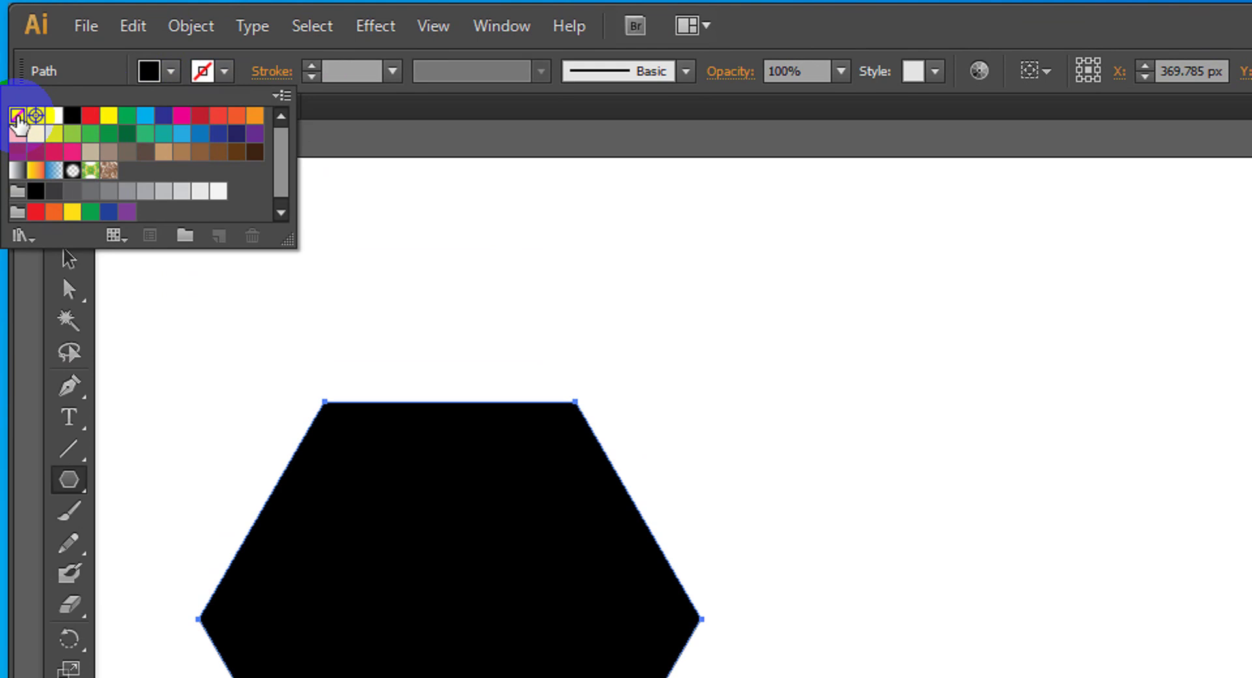
left_click(782, 43)
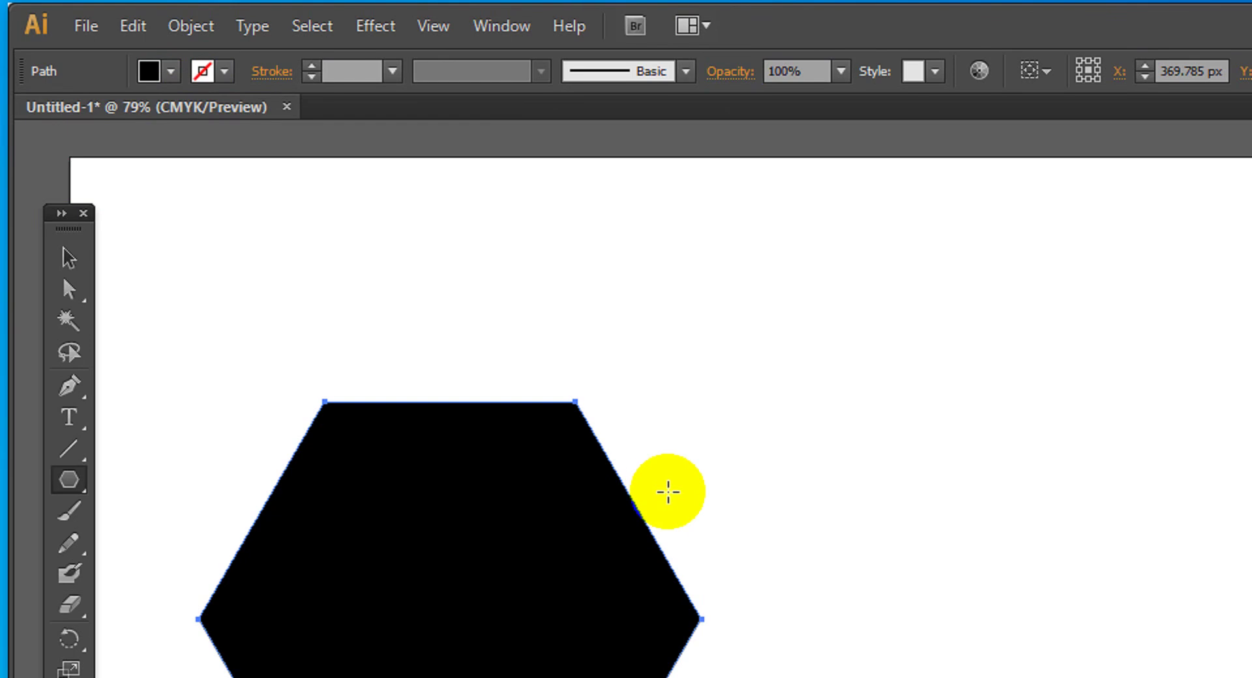
key("r")
left_click(448, 484)
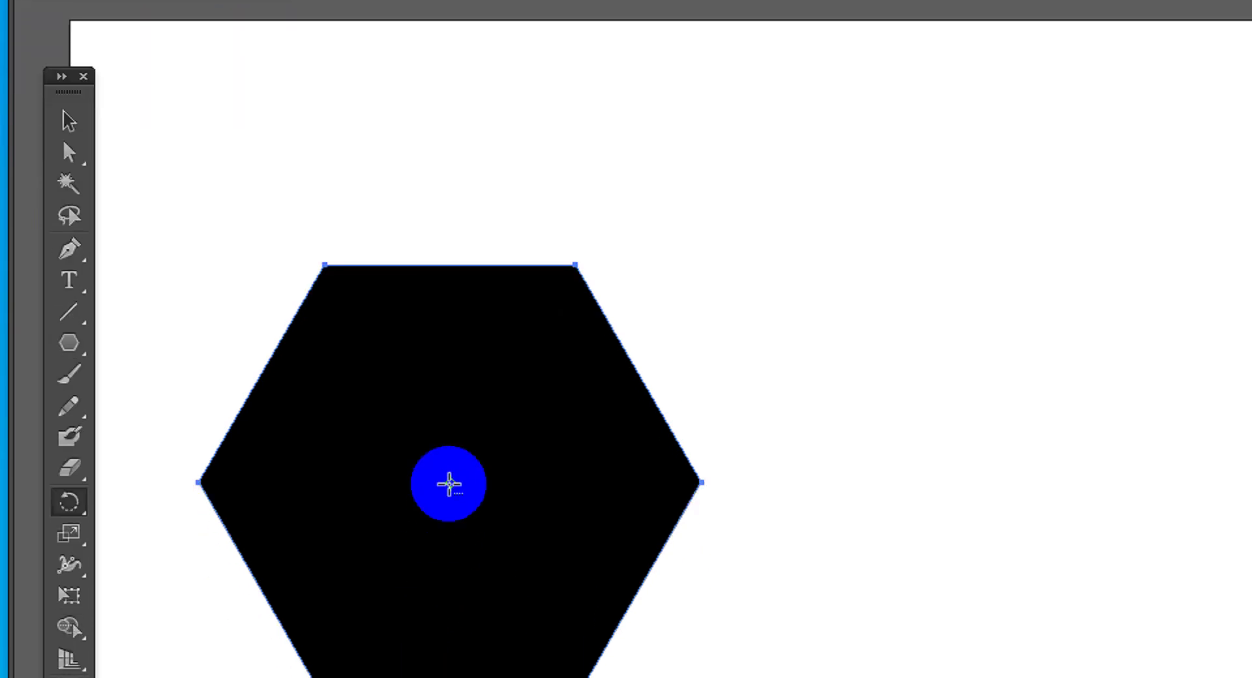
Rotate the hexagon 30° about its centre so it stands point-up, then shift it right.
left_click(449, 484, "alt")
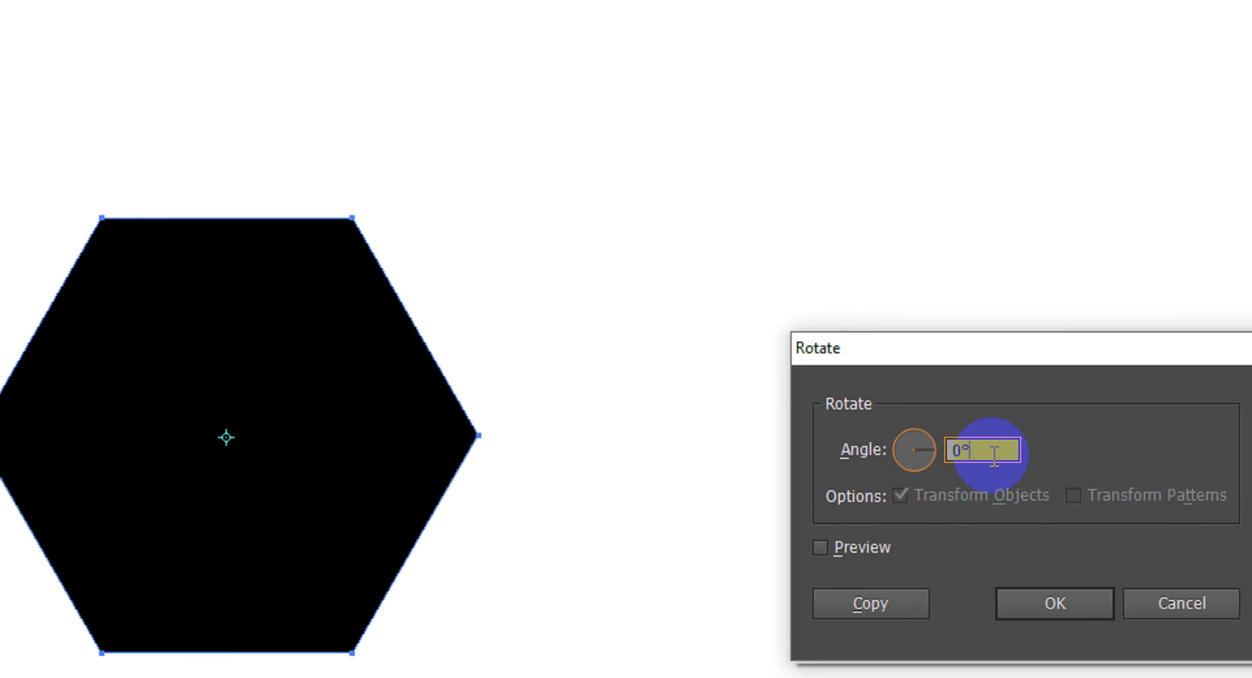
left_click(894, 442)
type("30")
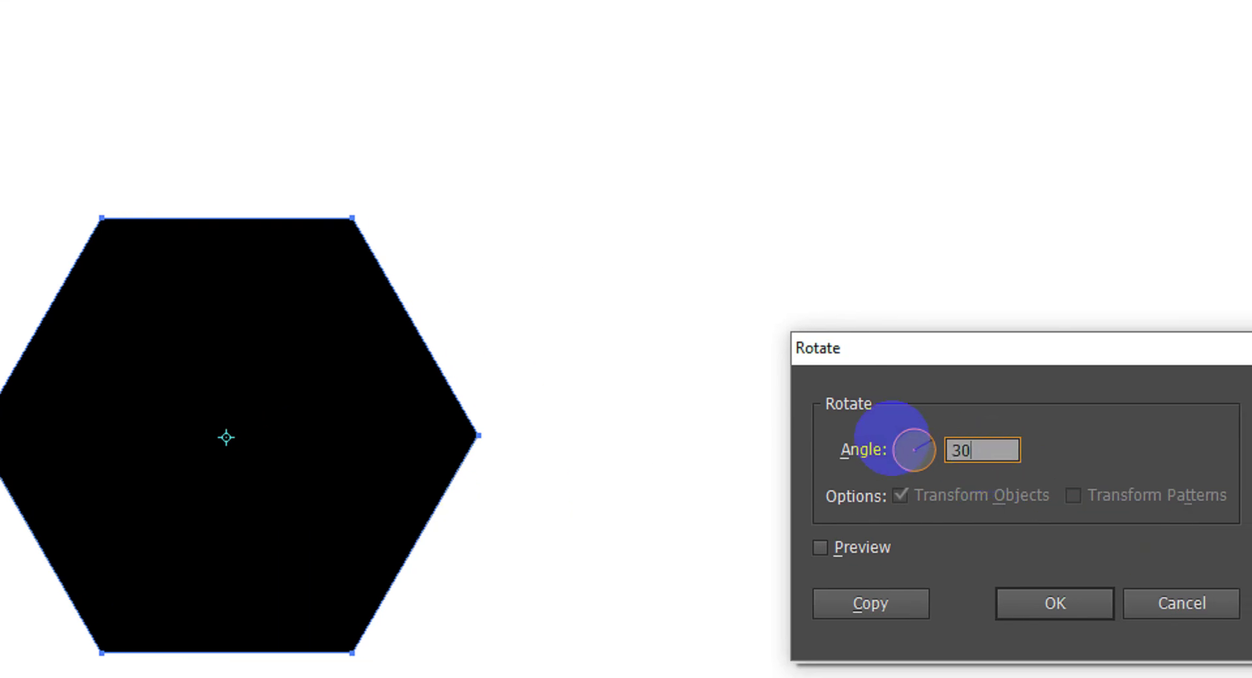
left_click(838, 502)
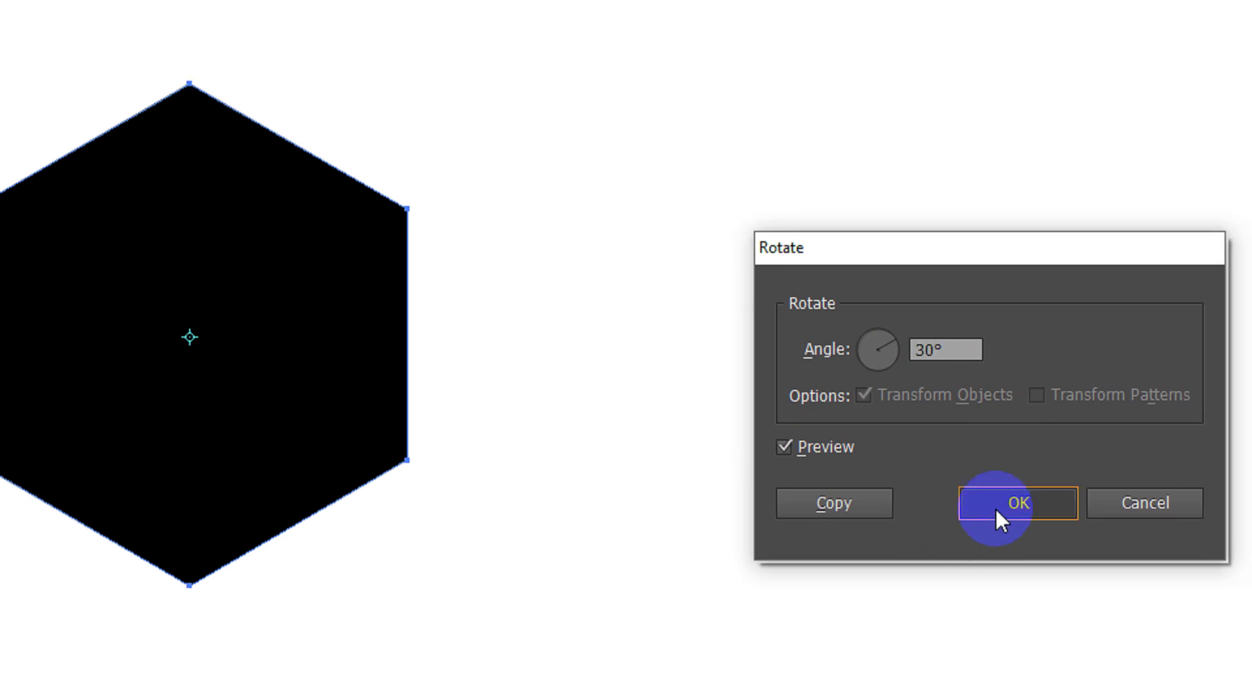
left_click(1082, 546)
left_click_drag(233, 309, 260, 300)
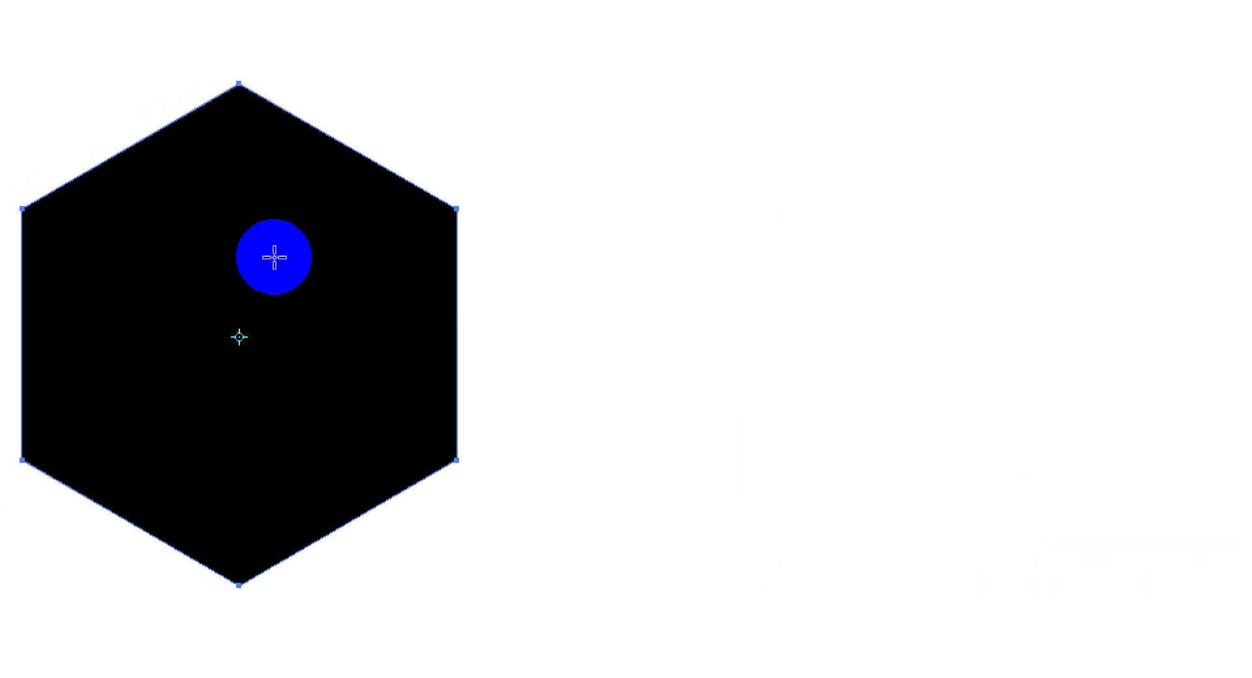
Draw a 422.21 px circle on the hexagon, lower it, and Unite both shapes.
left_click_drag(298, 236, 260, 334)
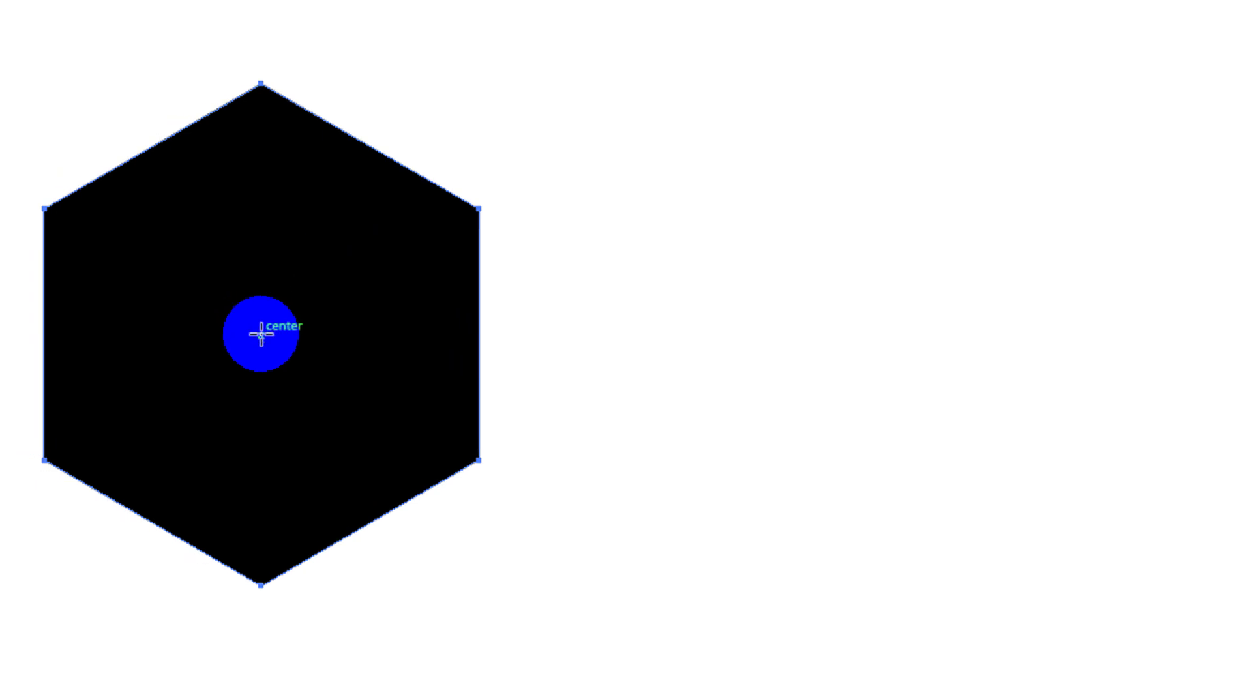
left_click_drag(261, 334, 484, 509)
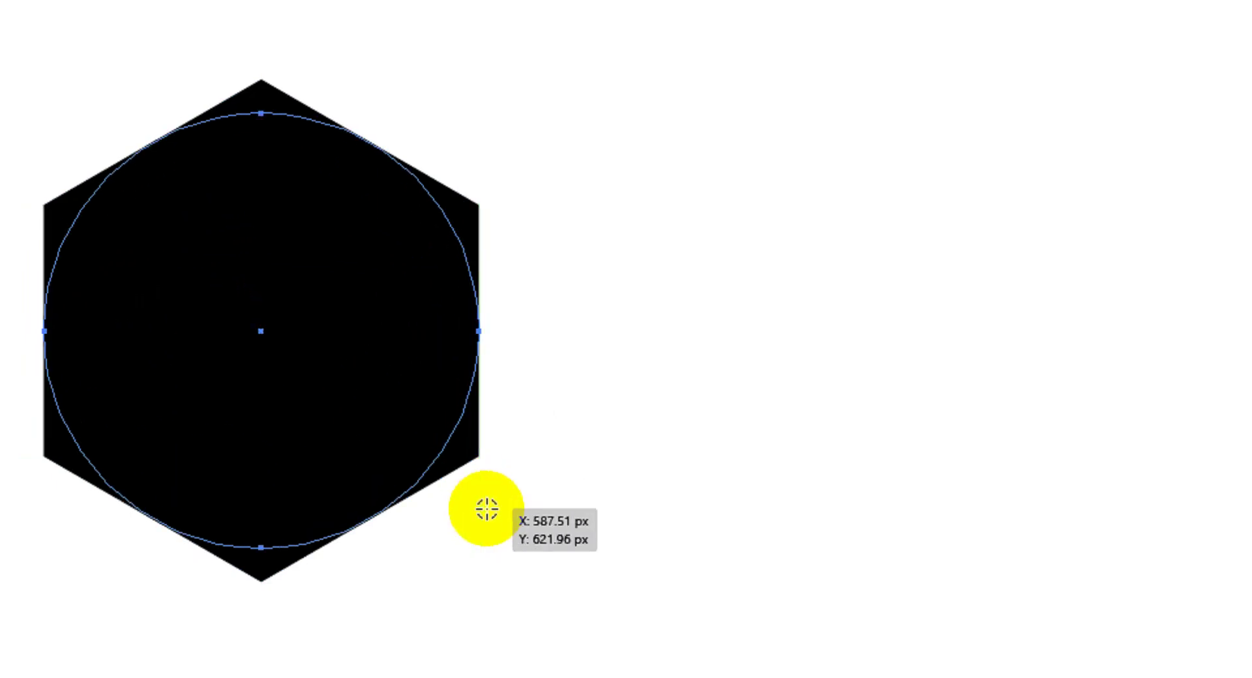
key("v")
left_click_drag(281, 233, 288, 287)
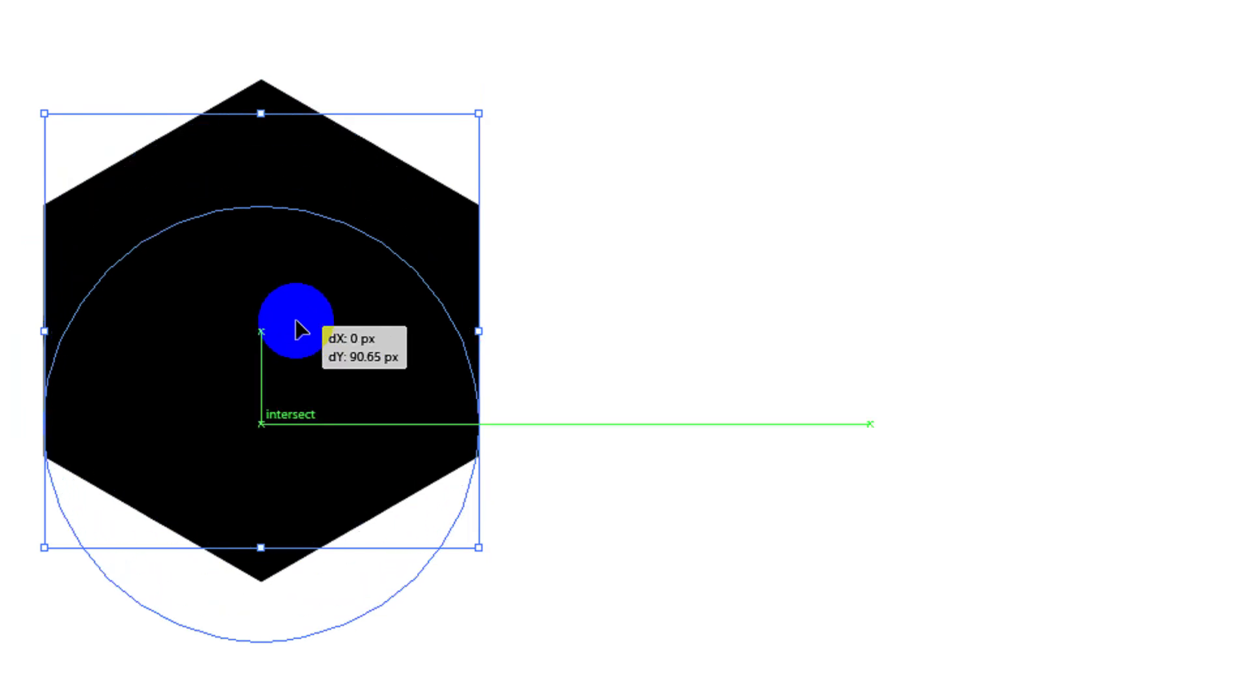
mouse_move(288, 287)
left_mouse_down()
mouse_move(307, 373)
mouse_move(308, 362)
left_mouse_up()
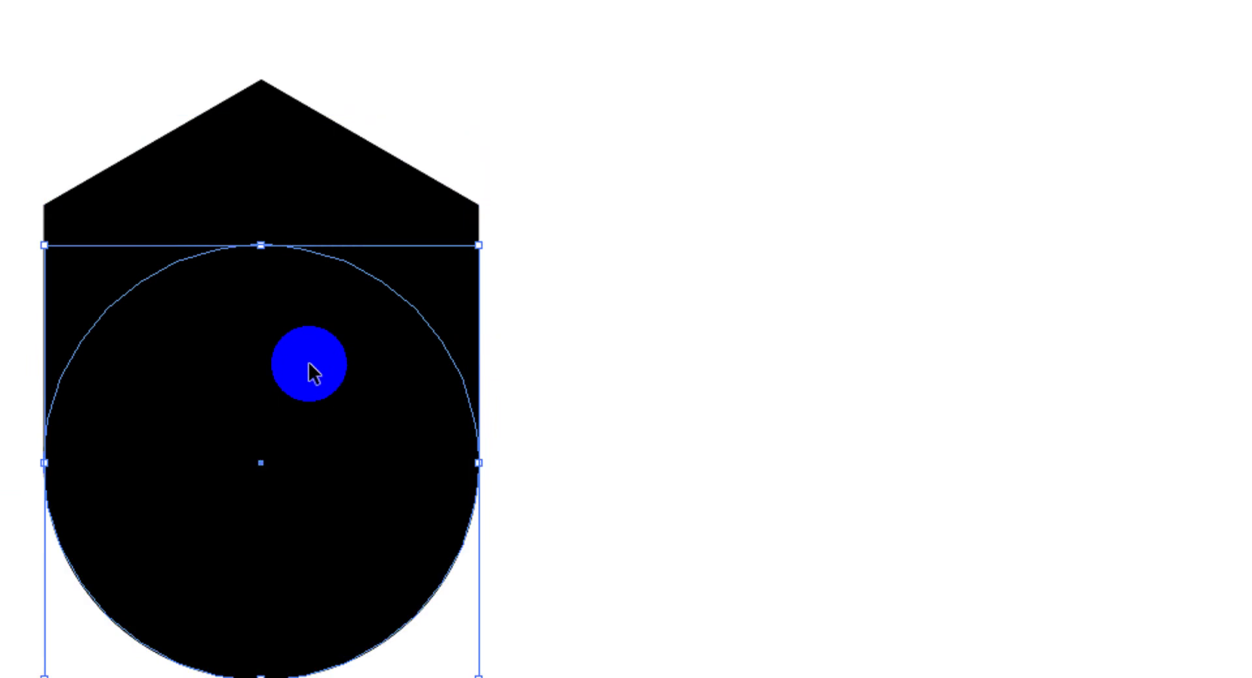
mouse_move(574, 514)
left_mouse_down()
mouse_move(447, 408)
mouse_move(380, 316)
left_mouse_up()
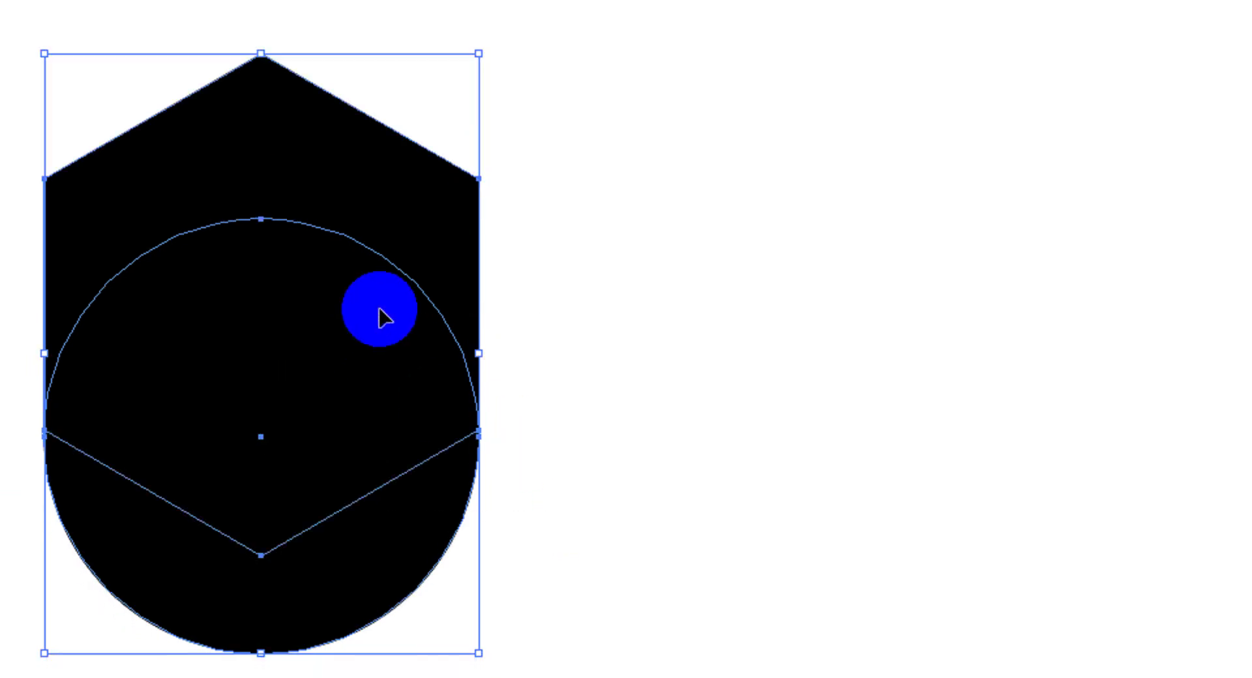
left_click(998, 145)
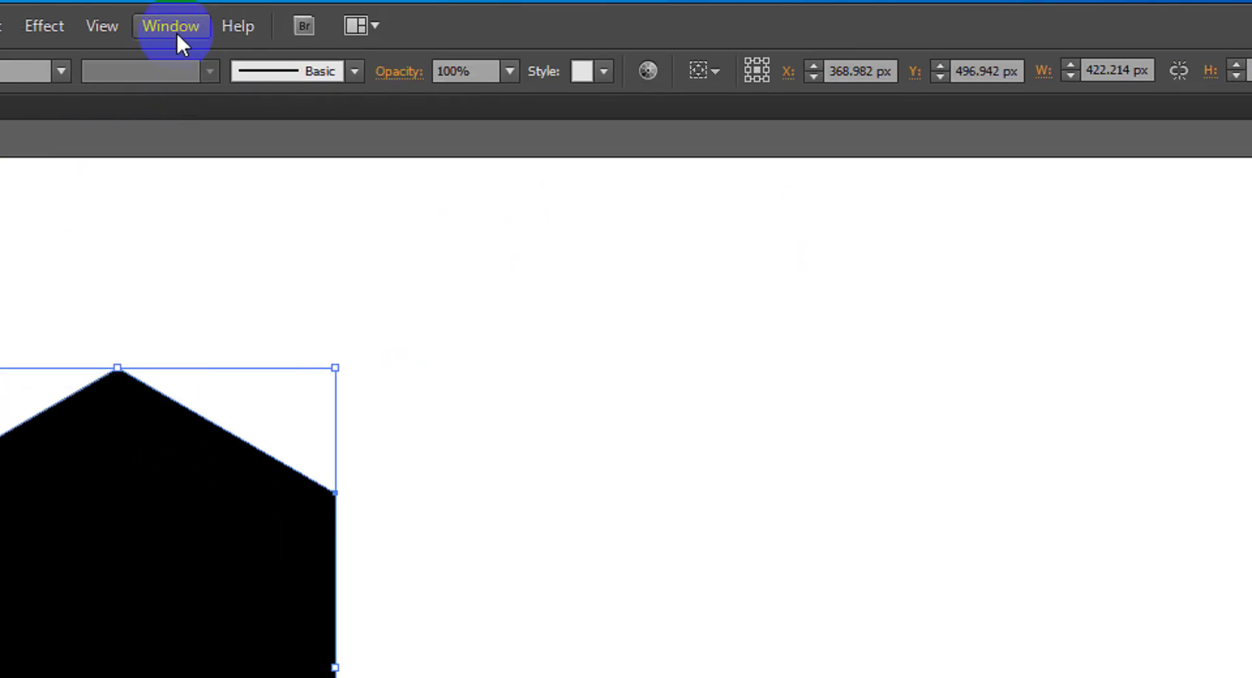
Set the merged shield's opacity to 50% so it appears grey.
left_click(253, 28)
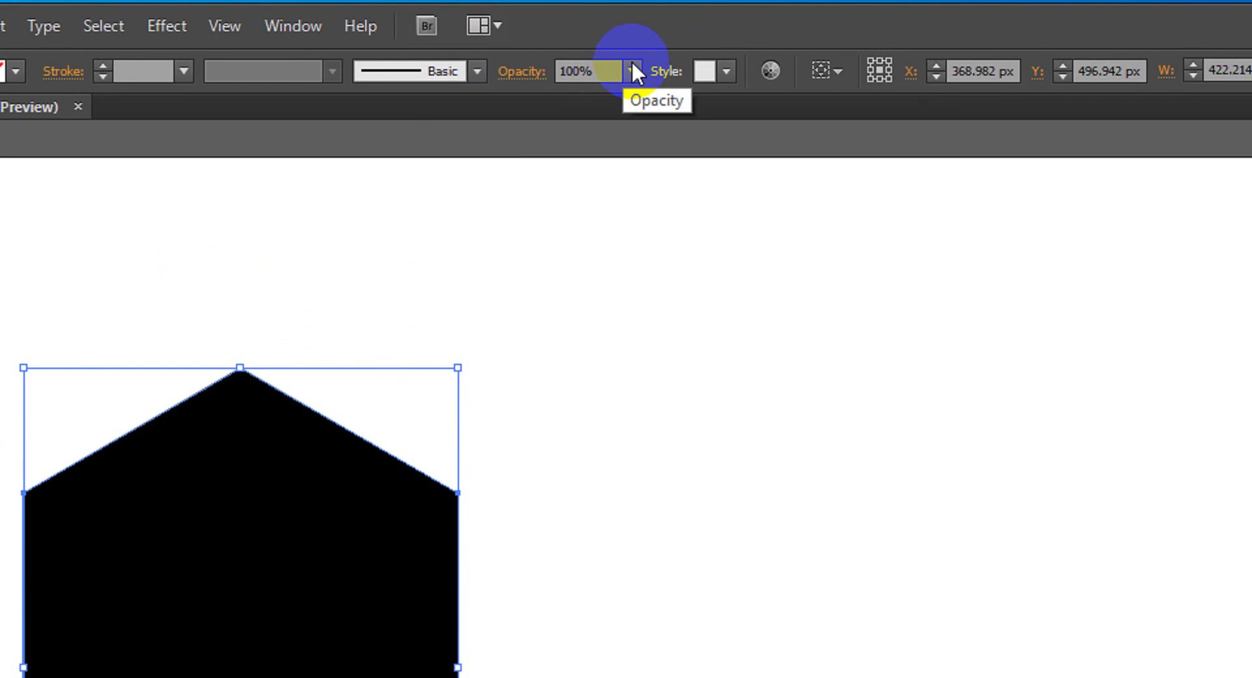
left_click(632, 70)
left_click(634, 241)
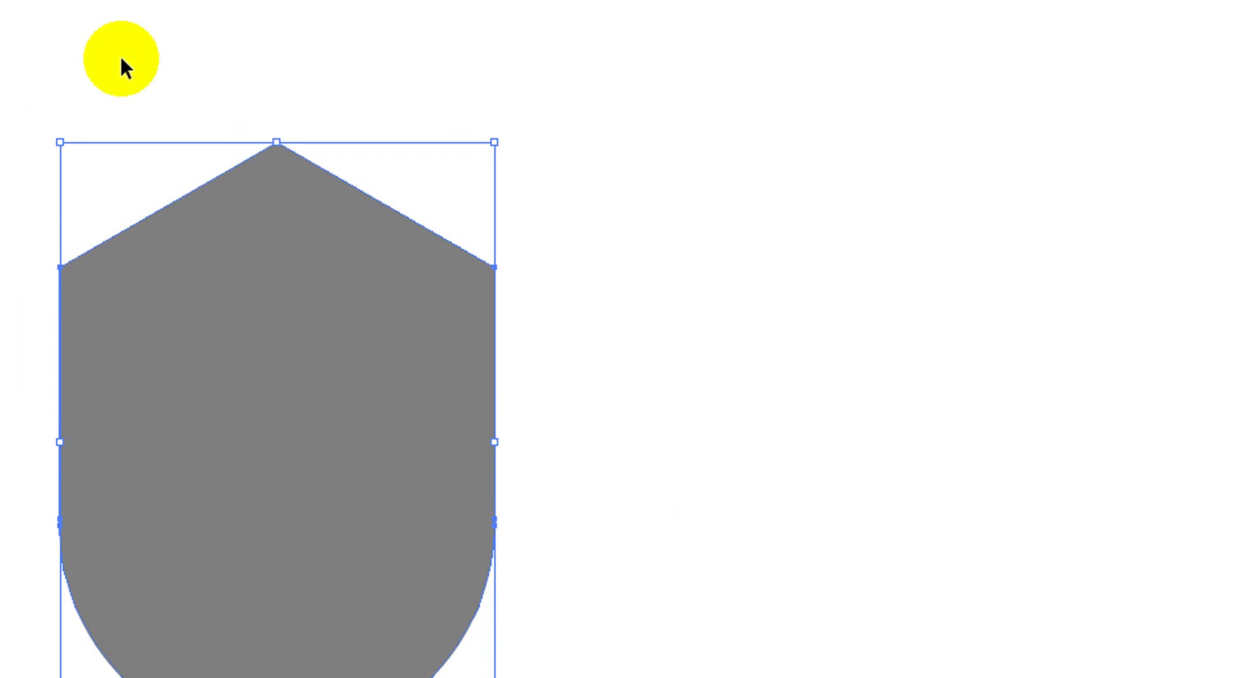
left_click(191, 26)
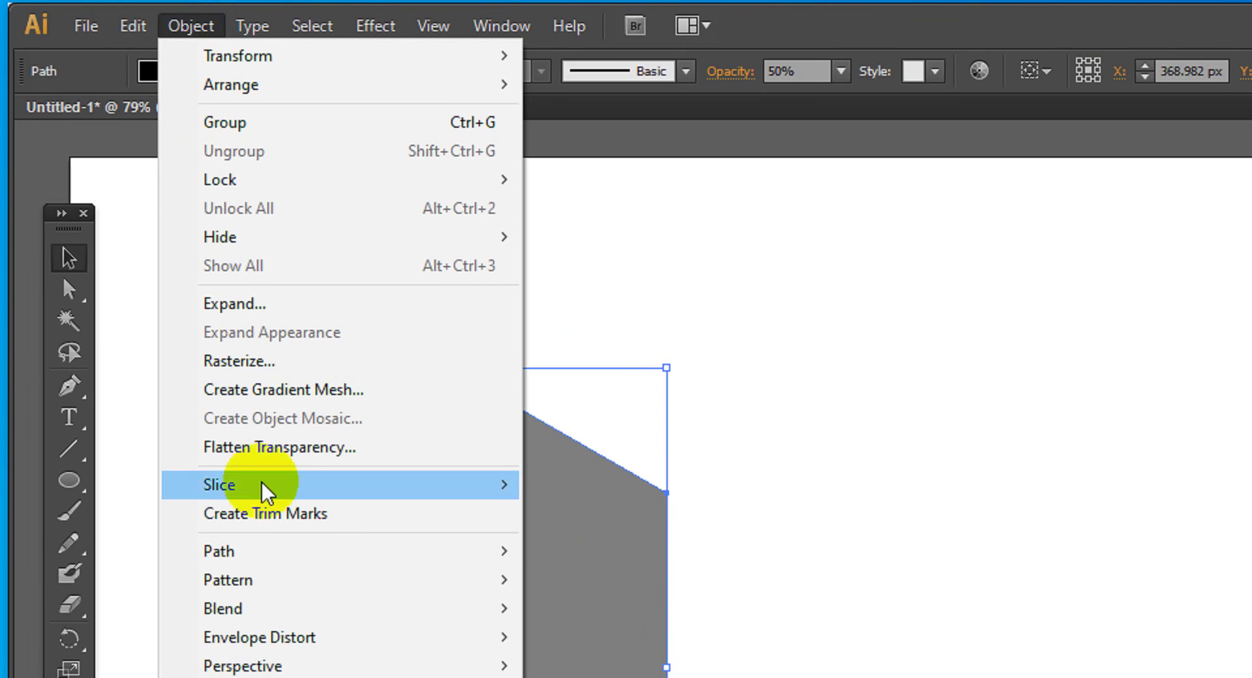
mouse_move(219, 417)
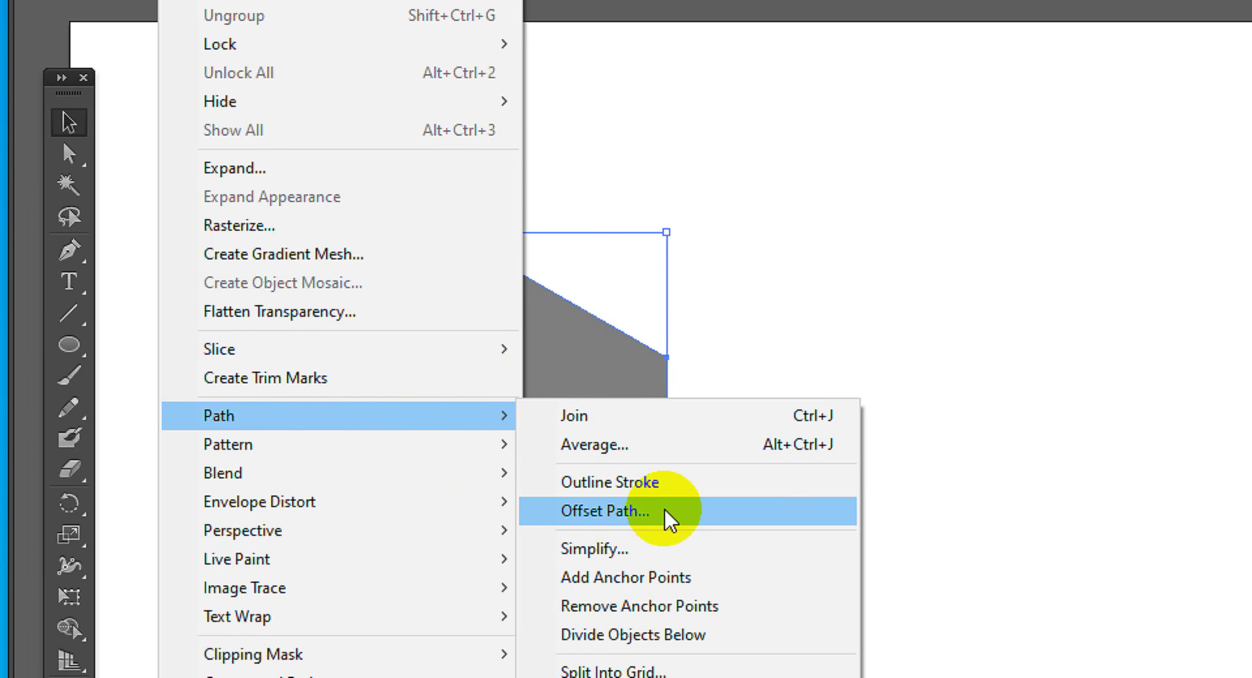
Create a 15 px Offset Path copy around the shield.
left_click(670, 518)
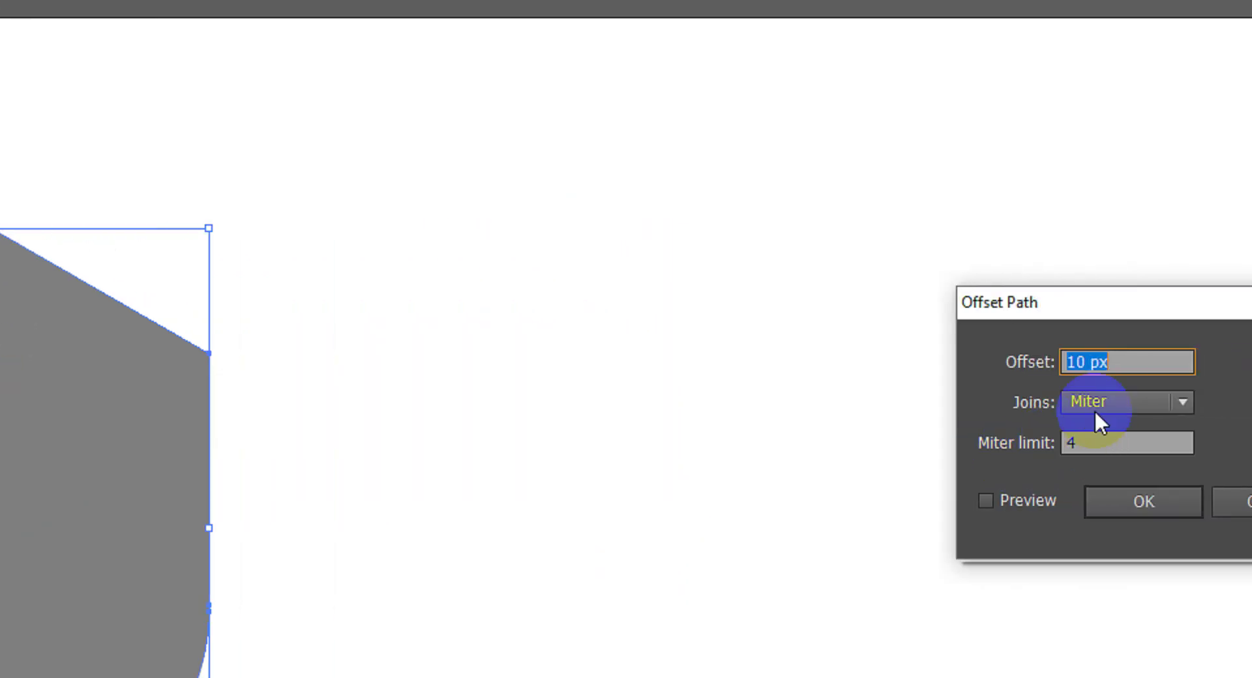
left_click(1127, 362)
type("12")
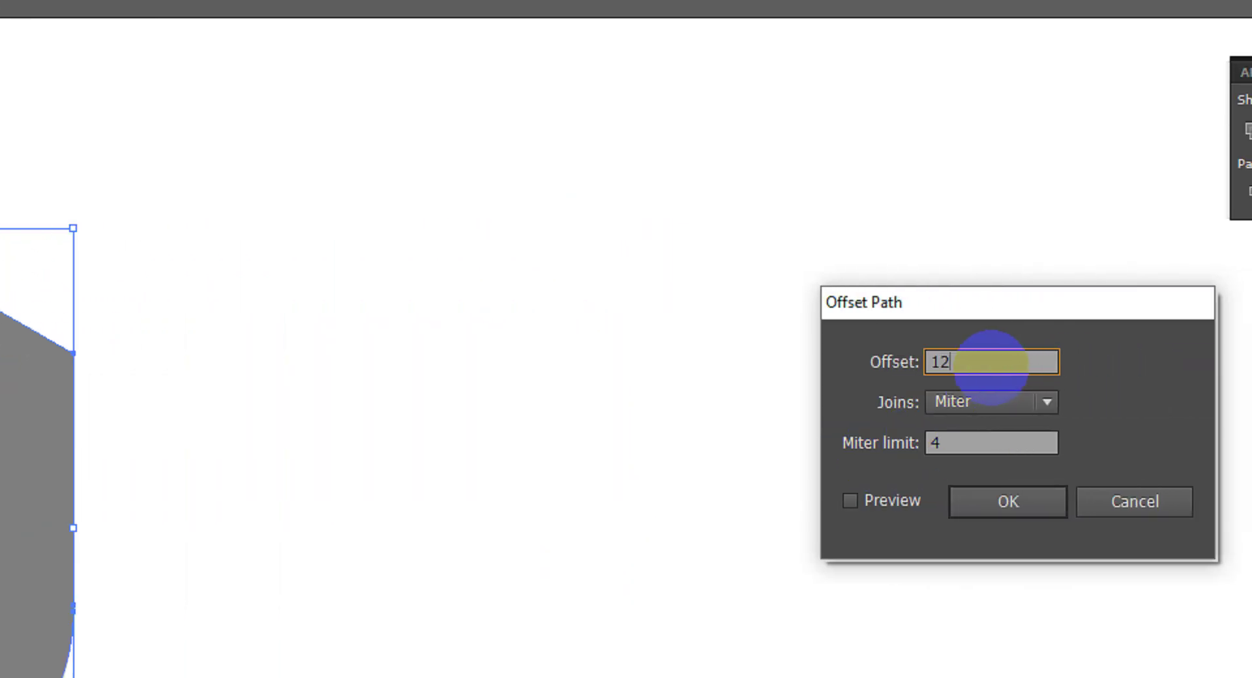
left_click(850, 501)
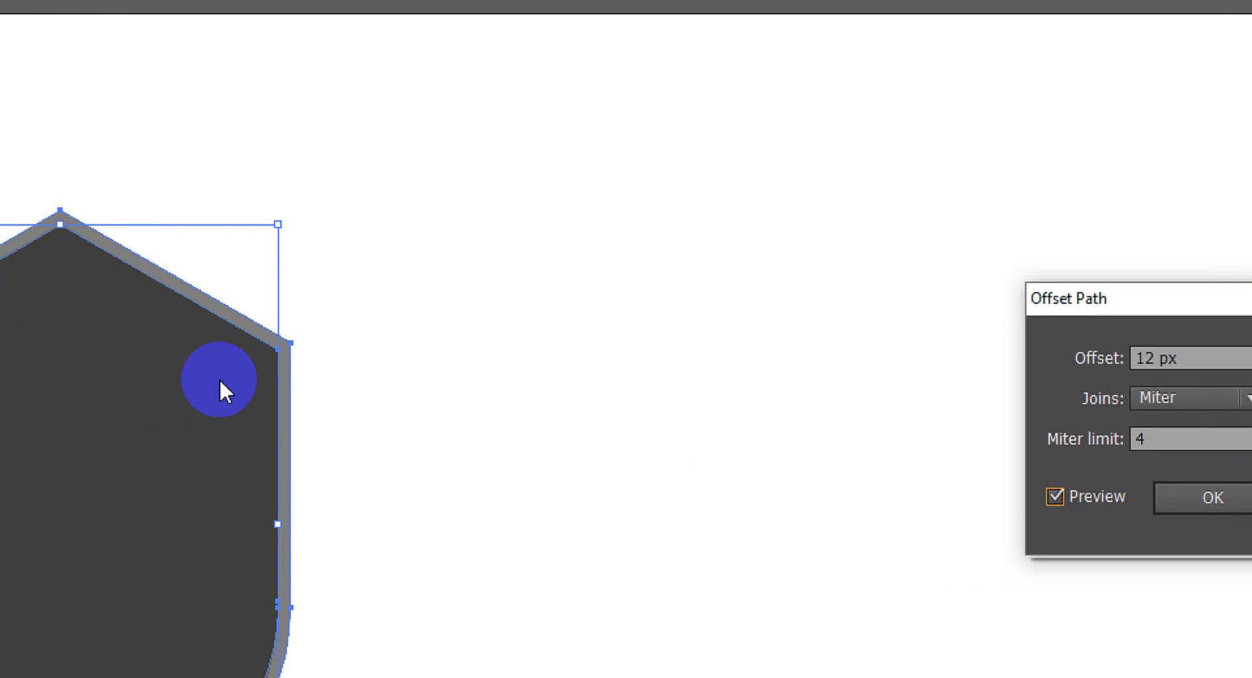
left_click(1096, 358)
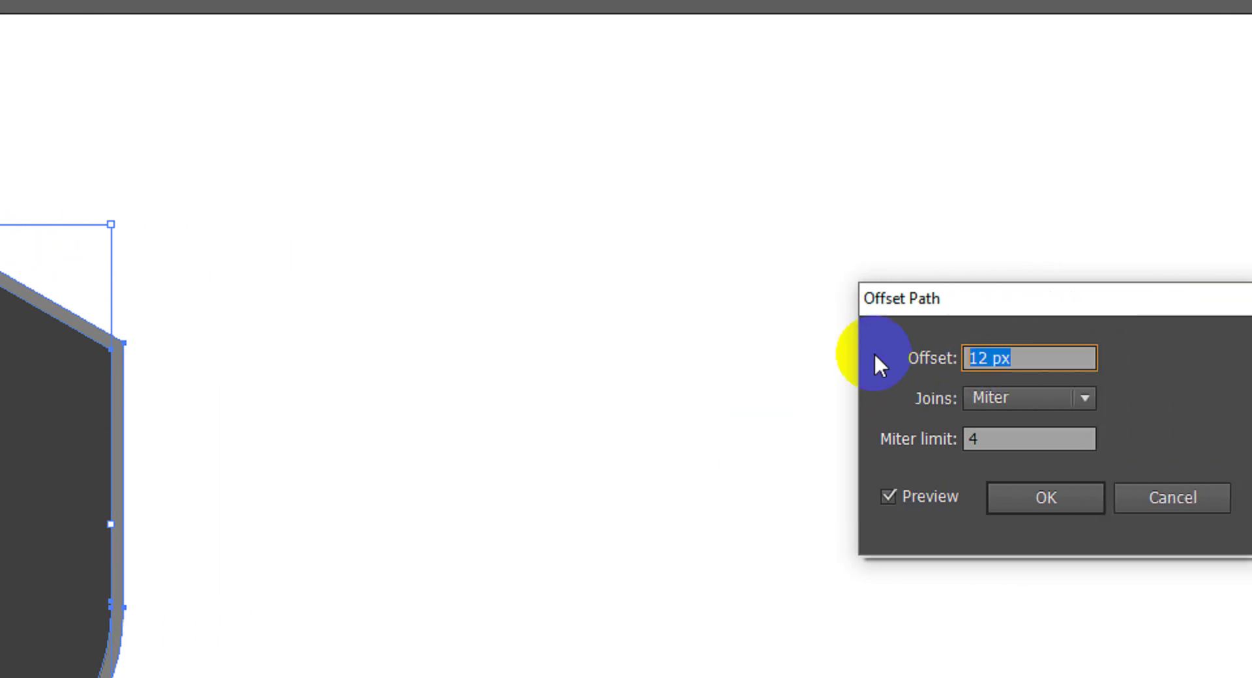
type("15")
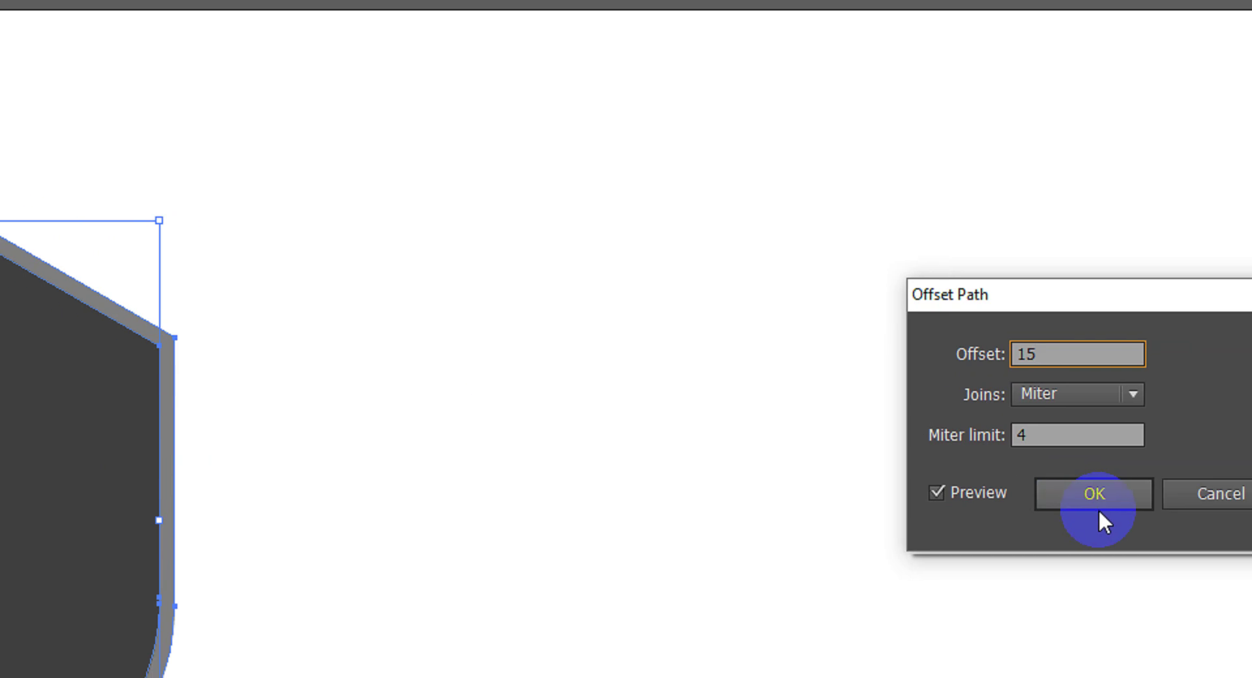
left_click(1194, 499)
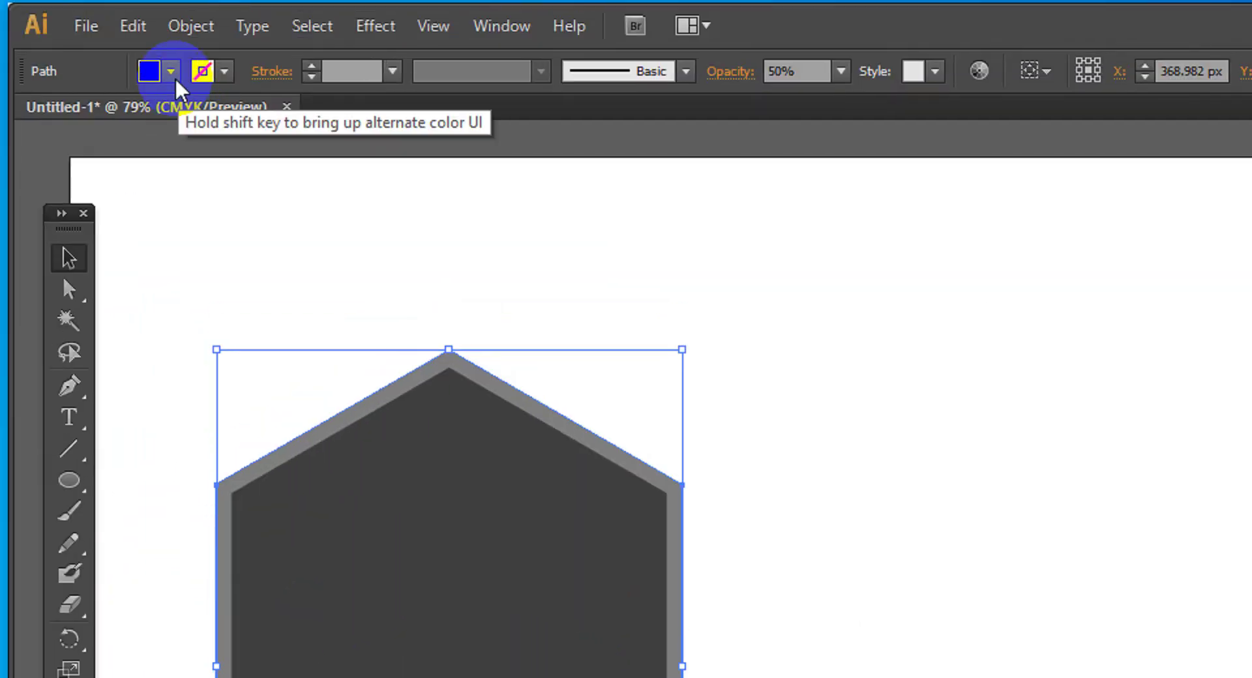
Fill the offset shape red.
left_click(157, 73)
left_click(90, 115)
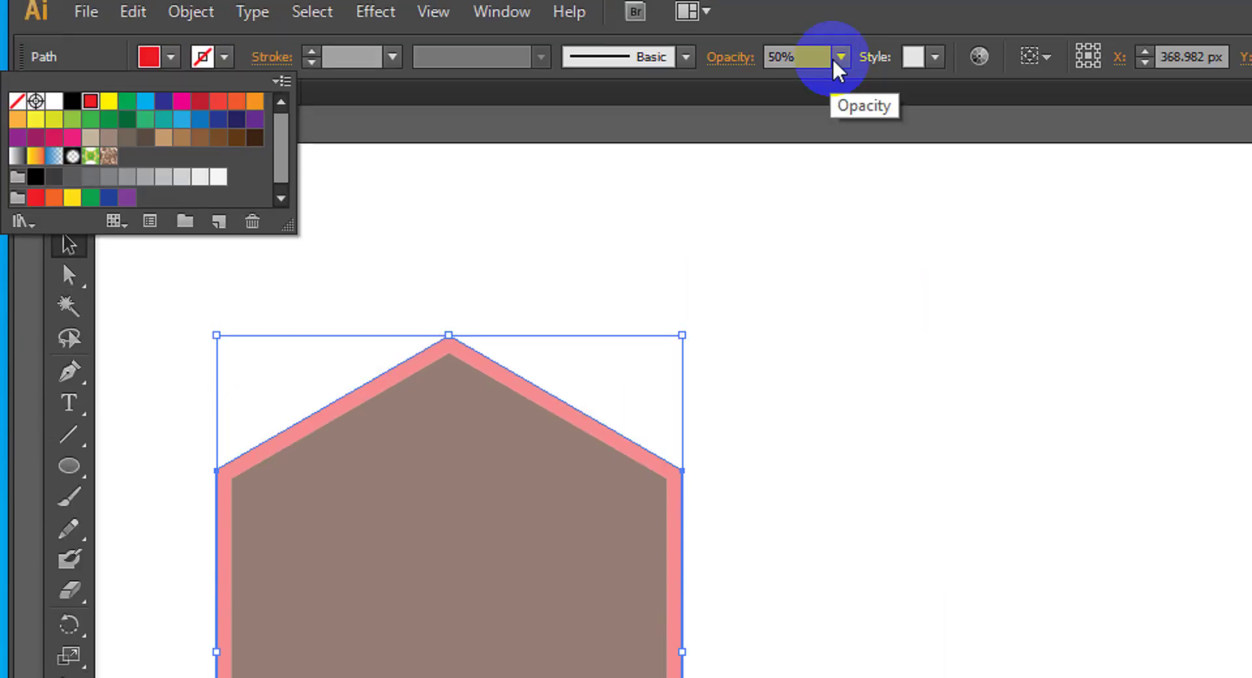
left_click(818, 28)
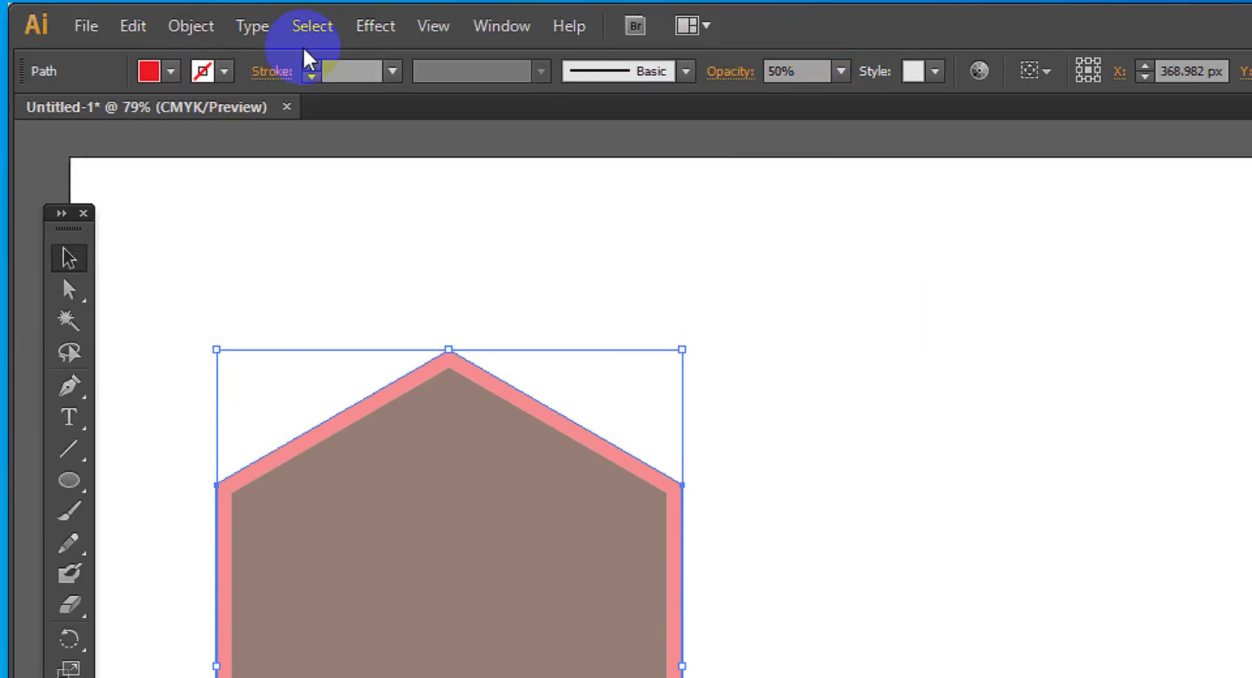
left_click(192, 27)
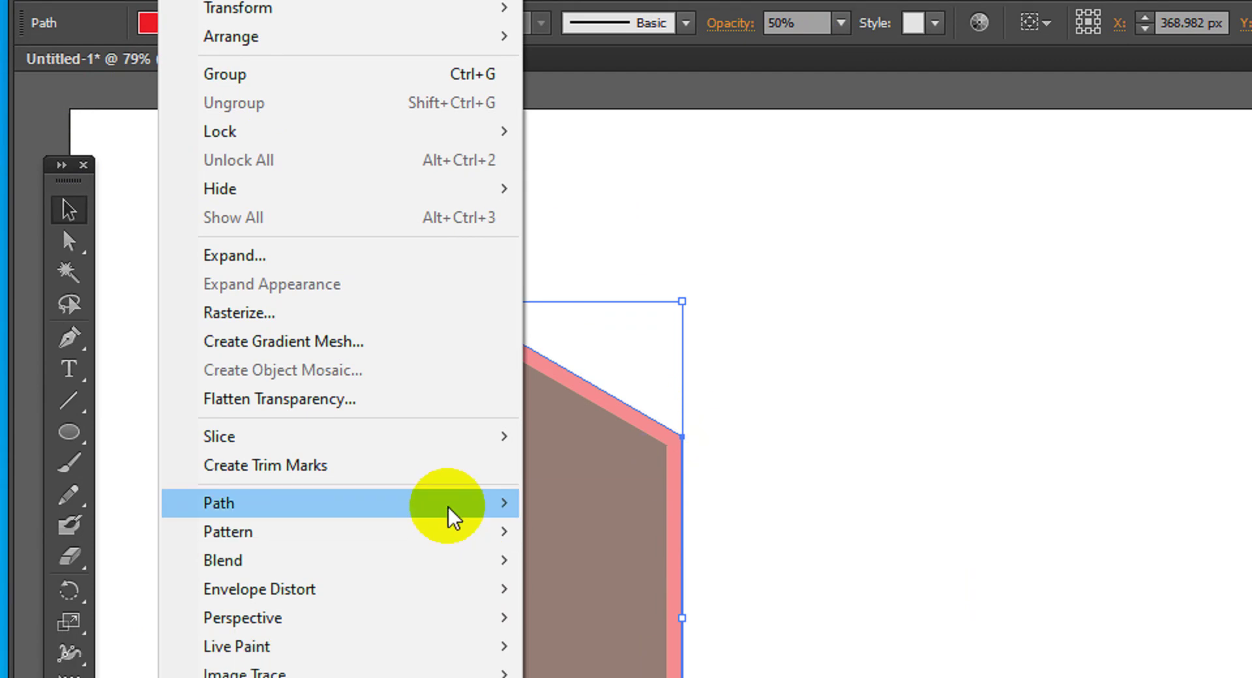
mouse_move(342, 417)
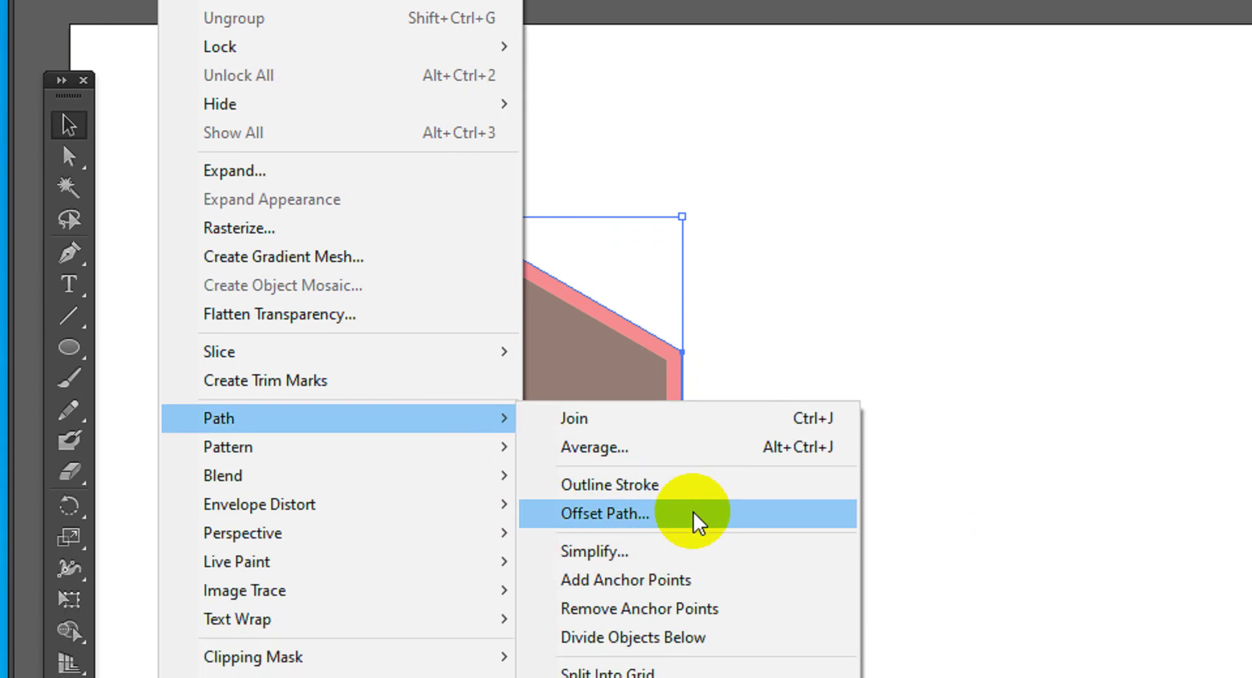
Add another 15 px offset around the red shape and fill it black.
left_click(605, 598)
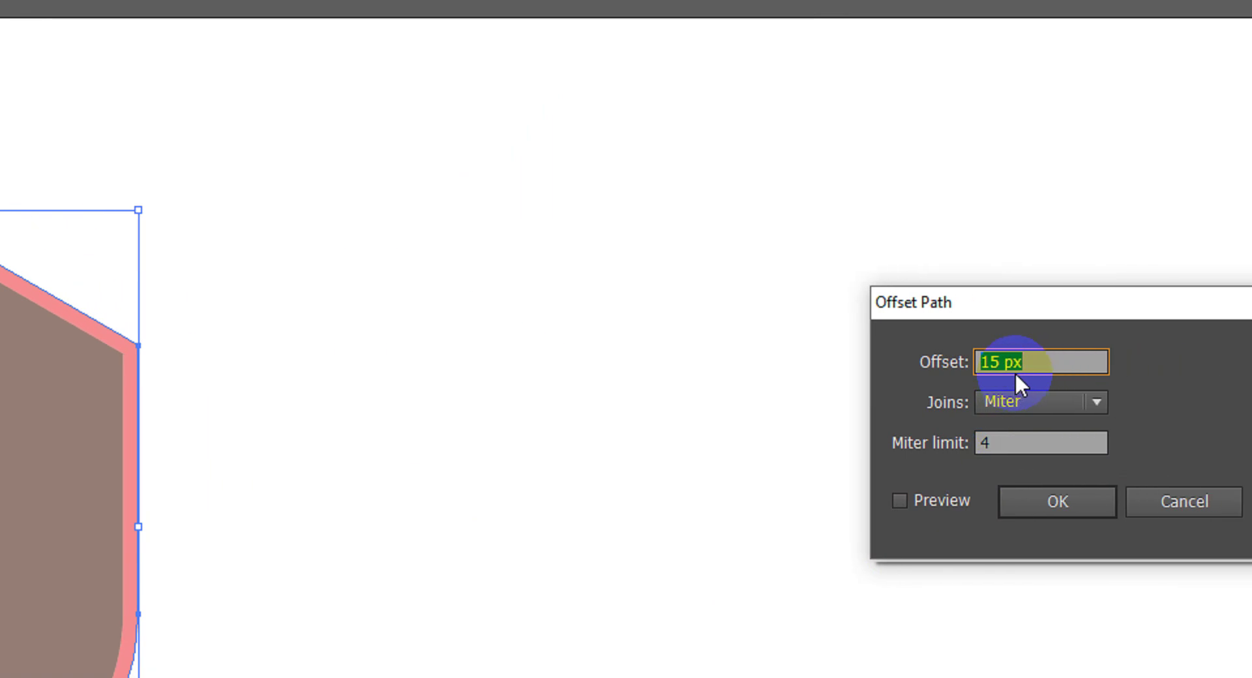
left_click(917, 504)
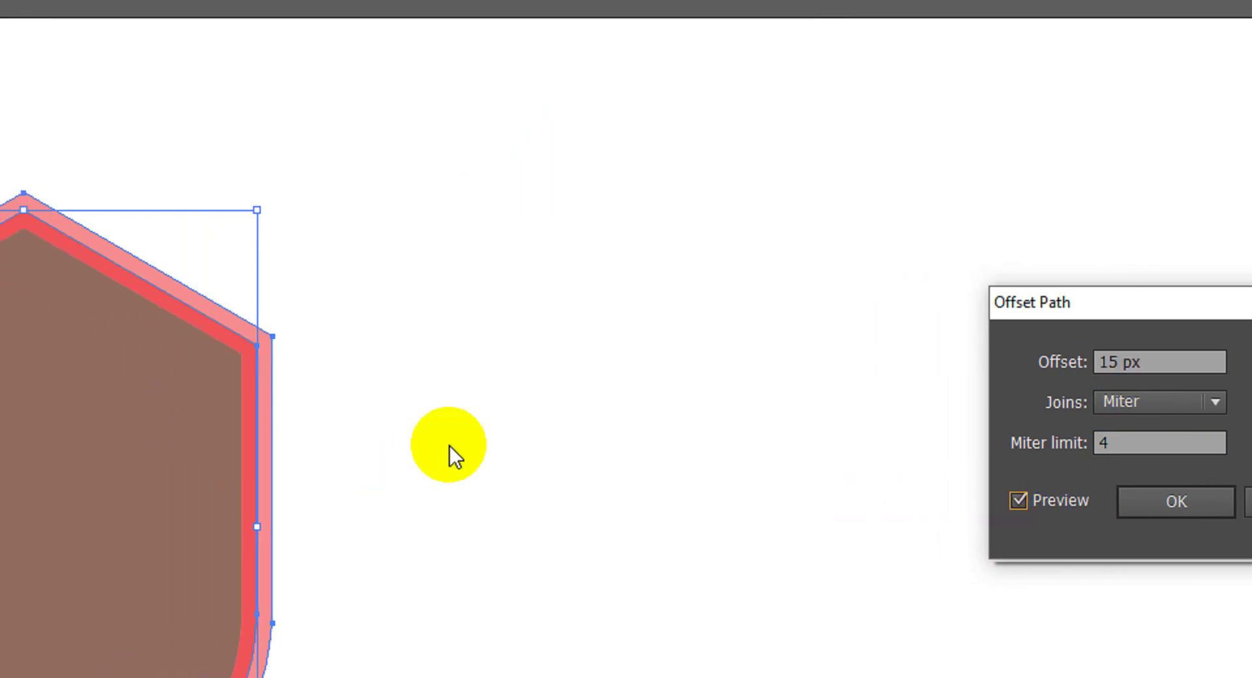
left_click(1077, 510)
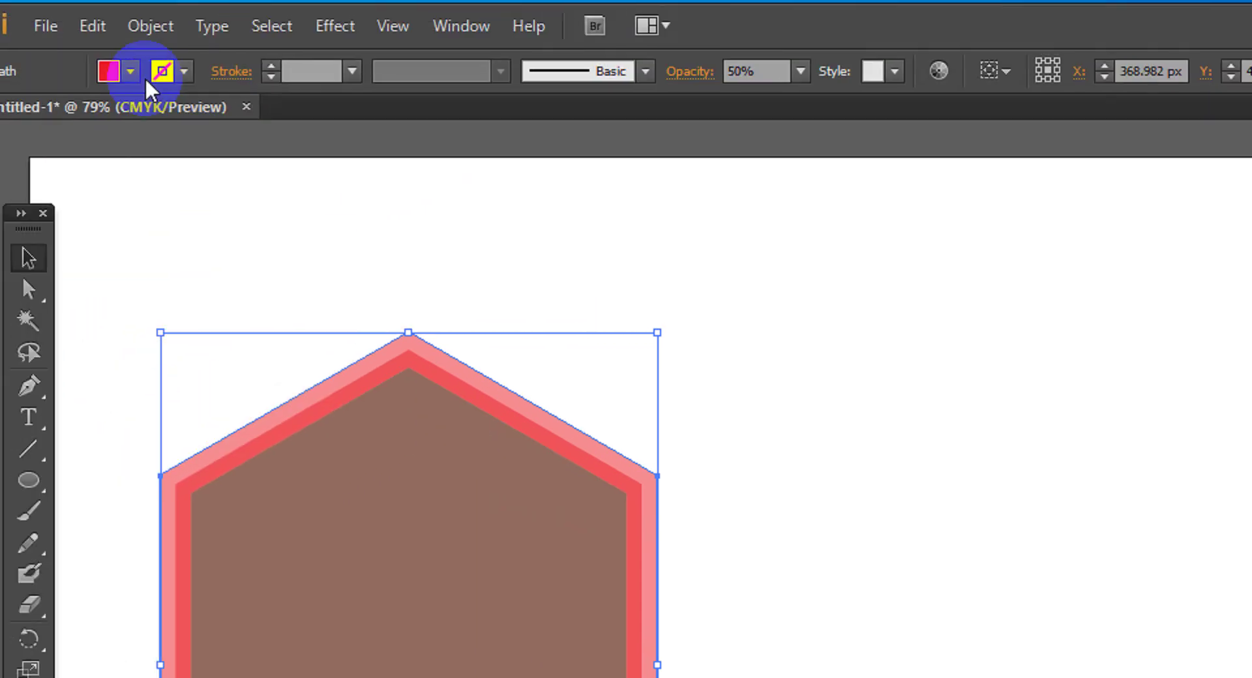
left_click(171, 70)
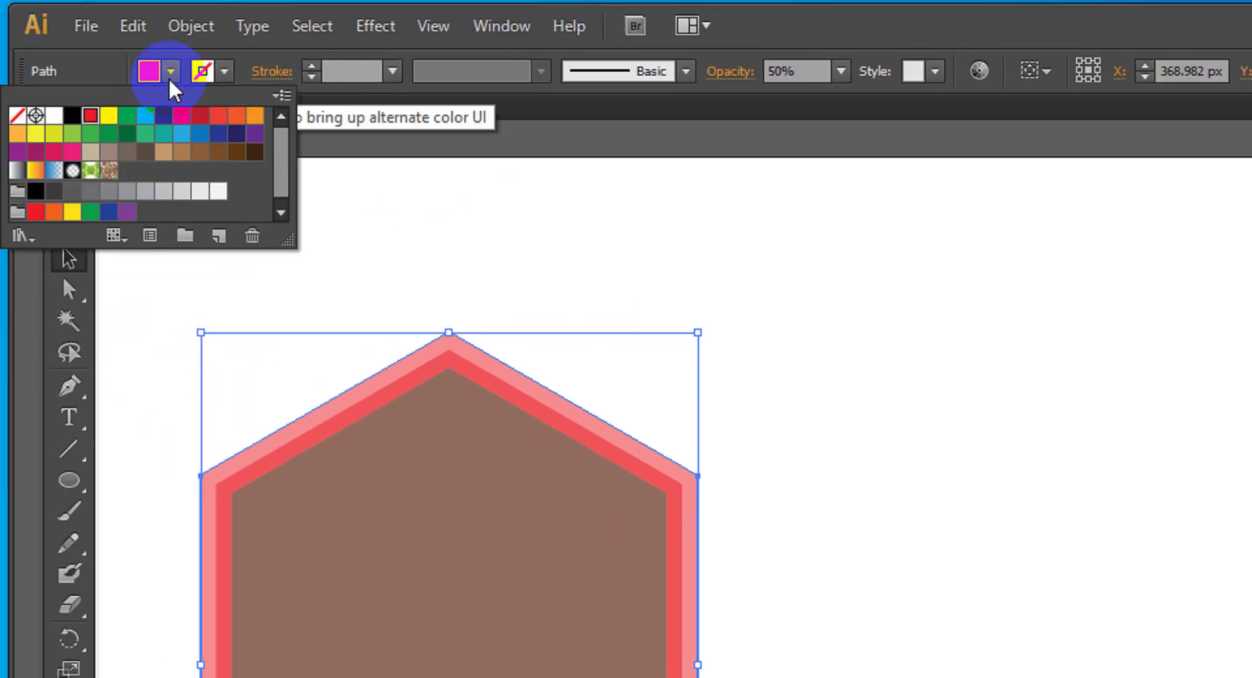
left_click(73, 116)
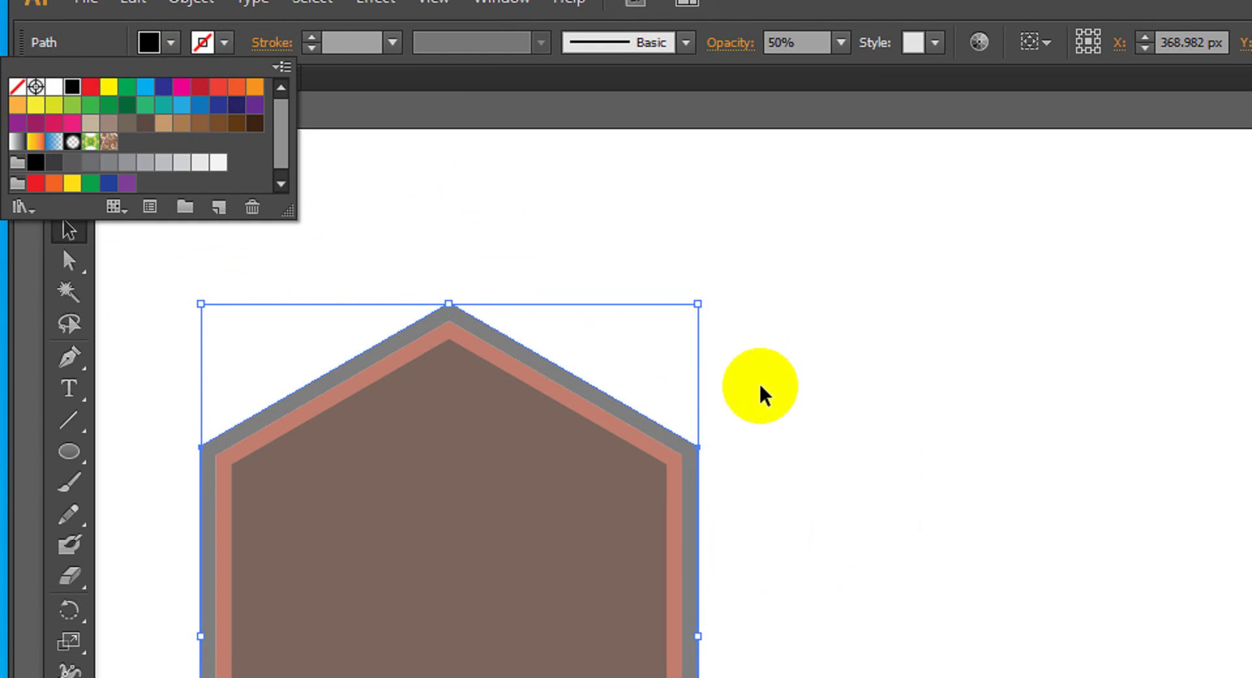
Subtract the front shape with Pathfinder Minus Front, leaving a white gap ring.
left_click(385, 390)
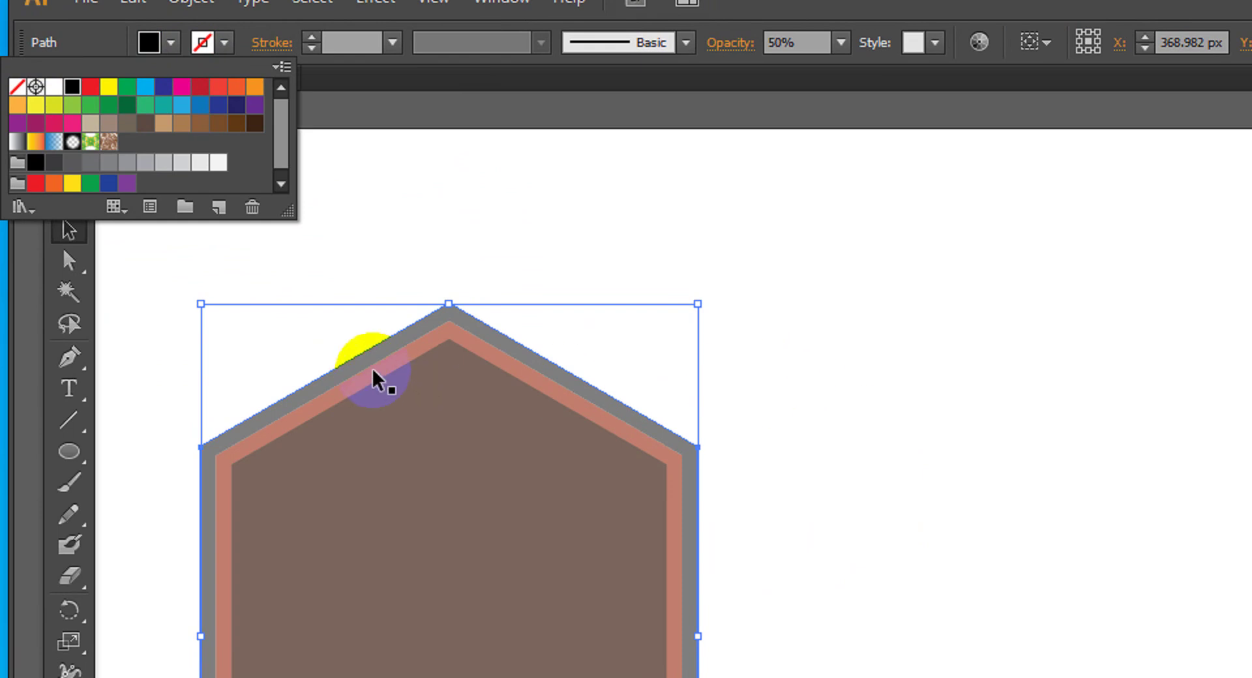
left_click(556, 389)
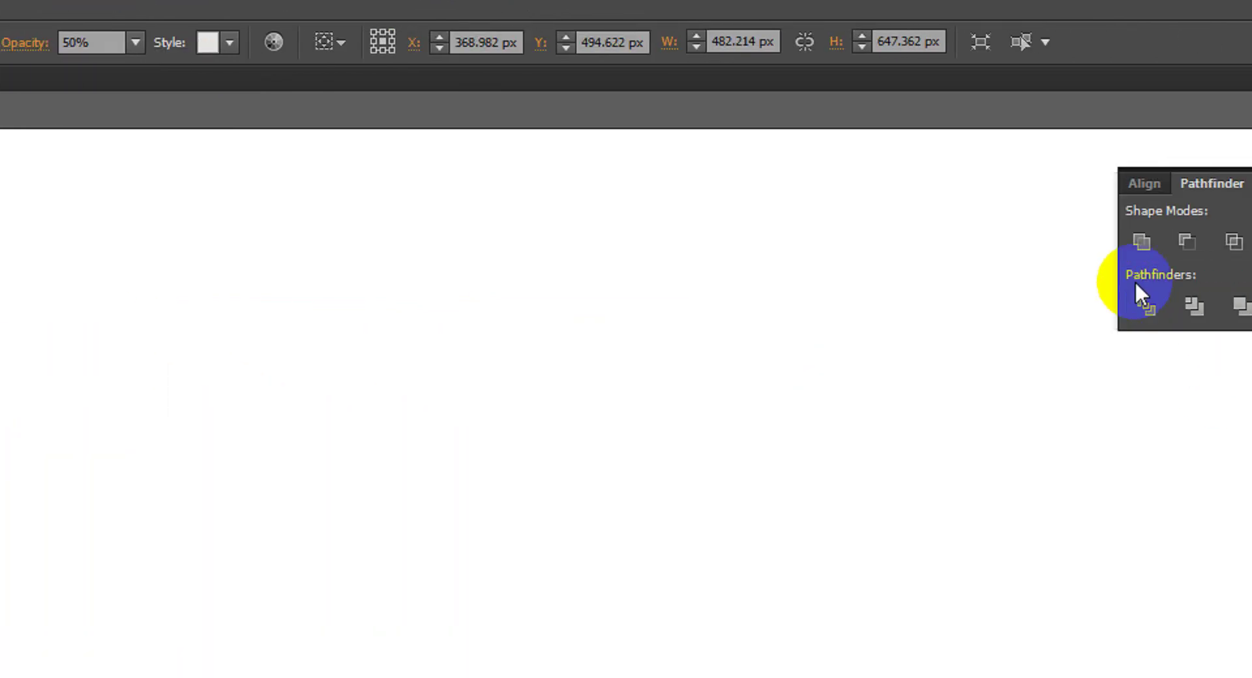
left_click(1017, 243)
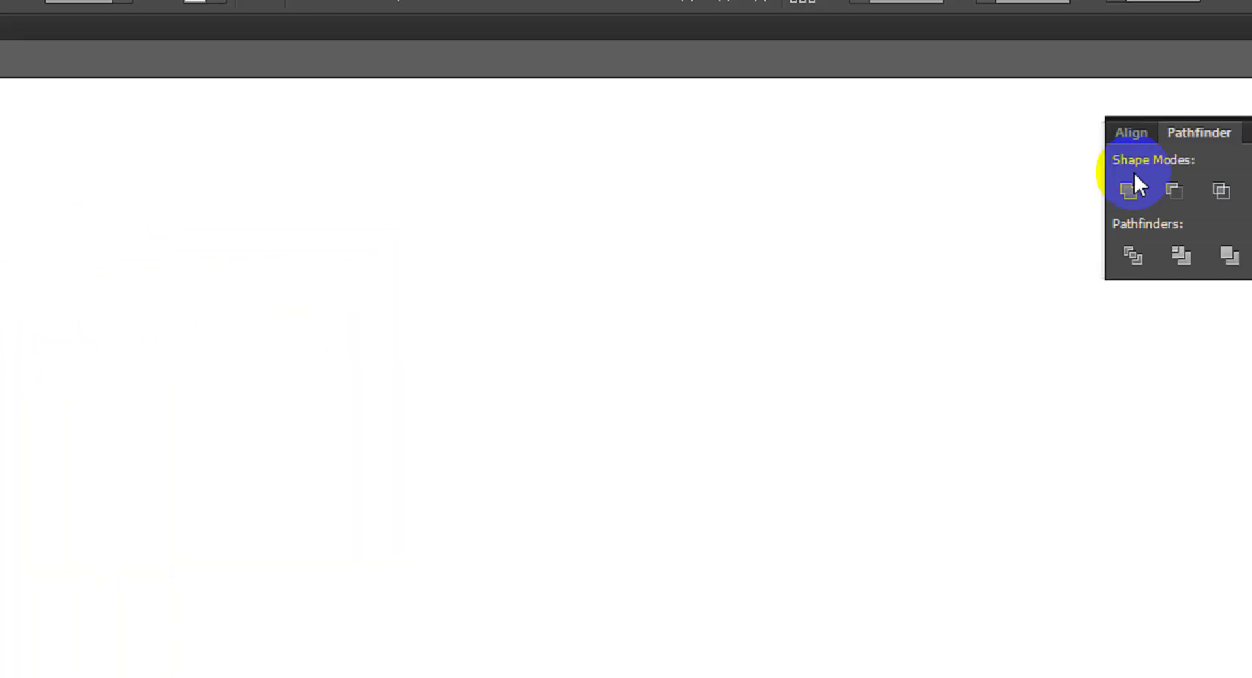
left_click(1008, 191)
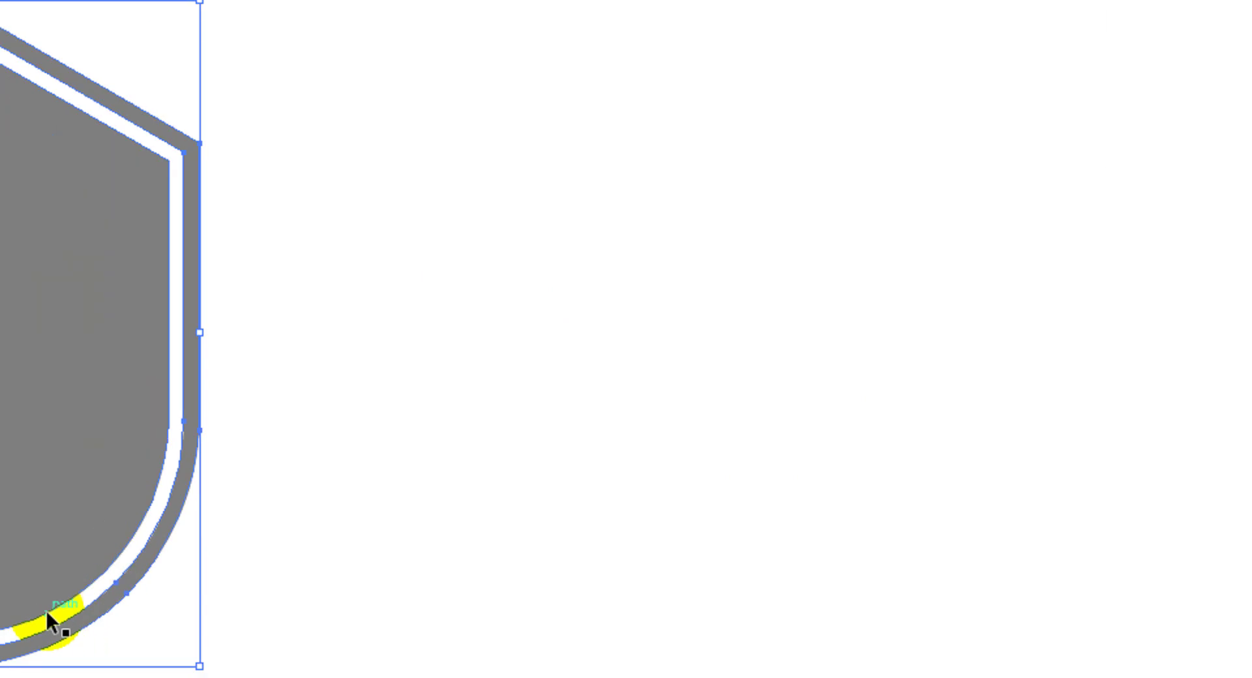
left_click(177, 171)
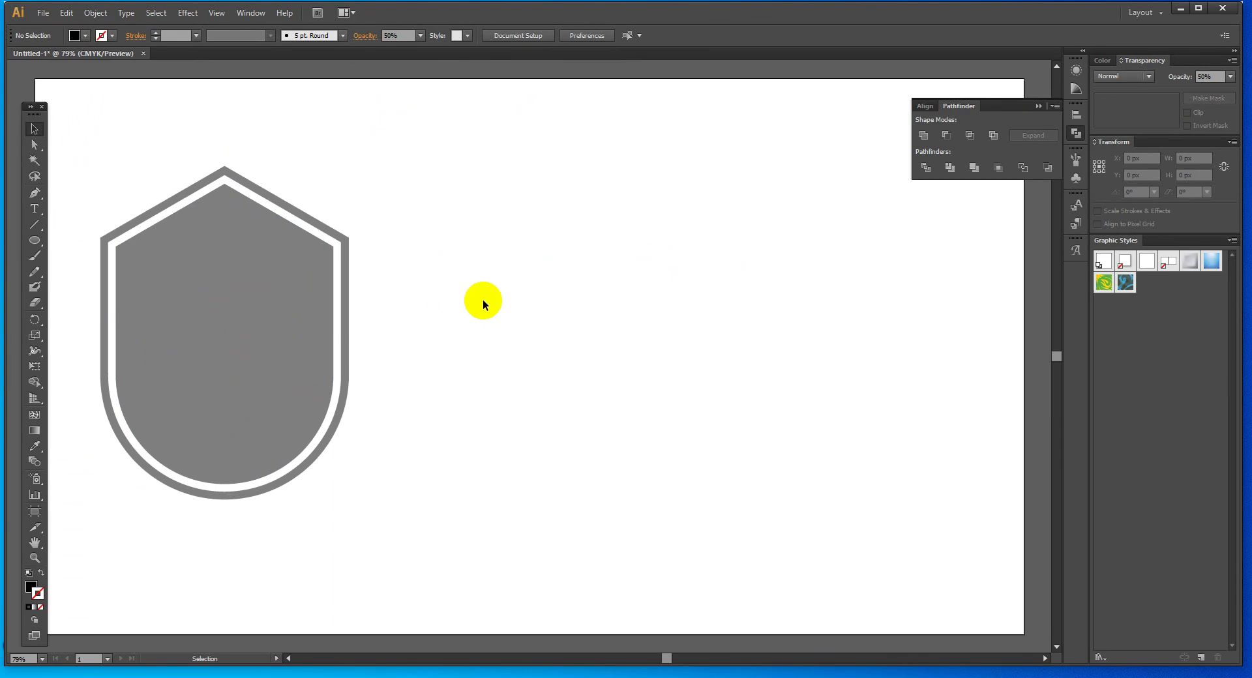
Start a League Gothic text object at 36 pt beside the shield.
key("t")
left_click(395, 330)
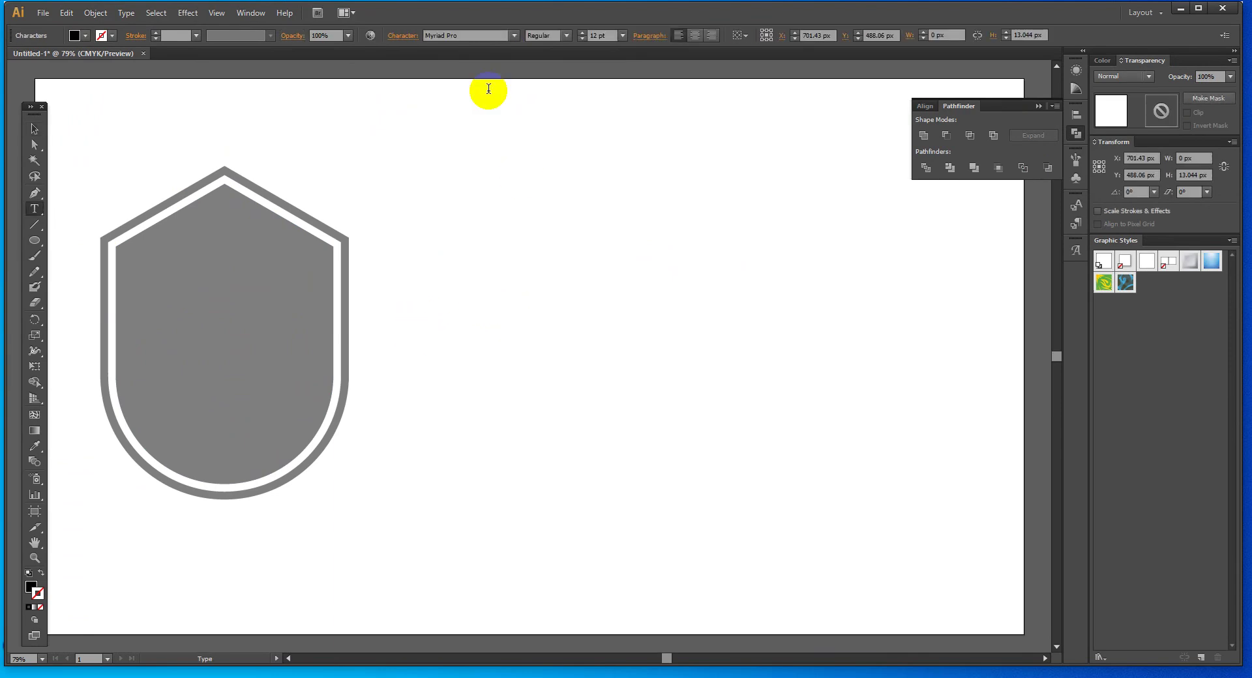
left_click(483, 35)
type("League Gothic")
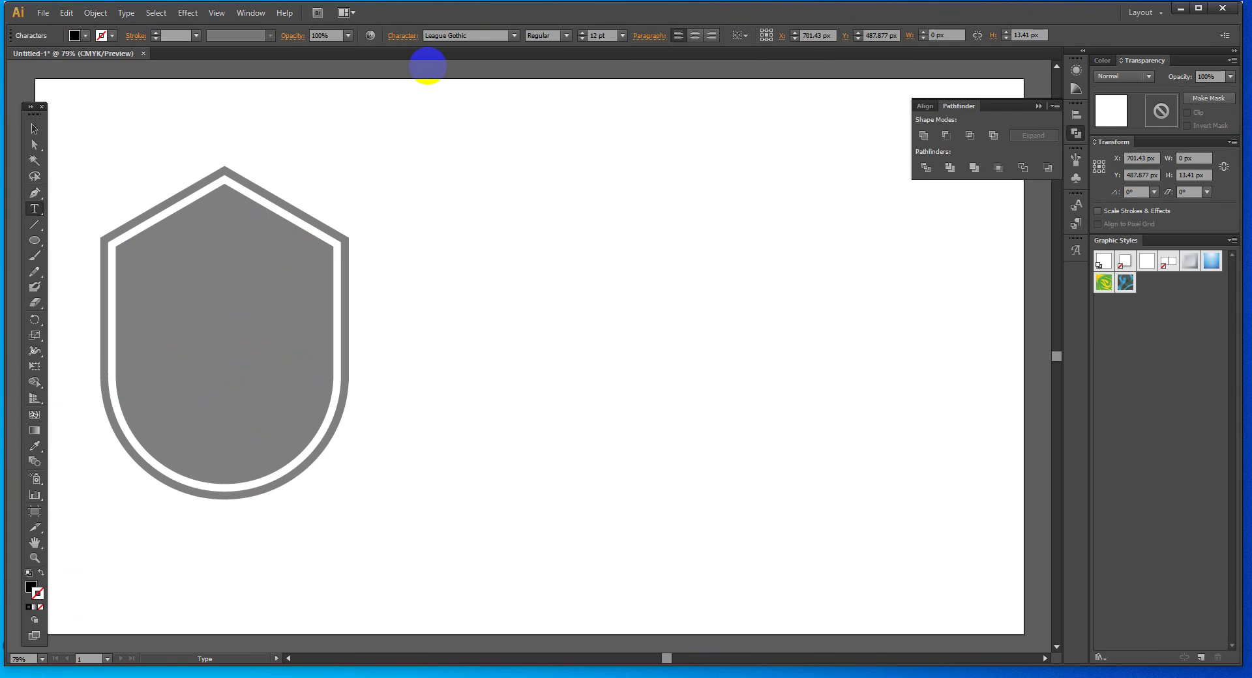
left_click(624, 37)
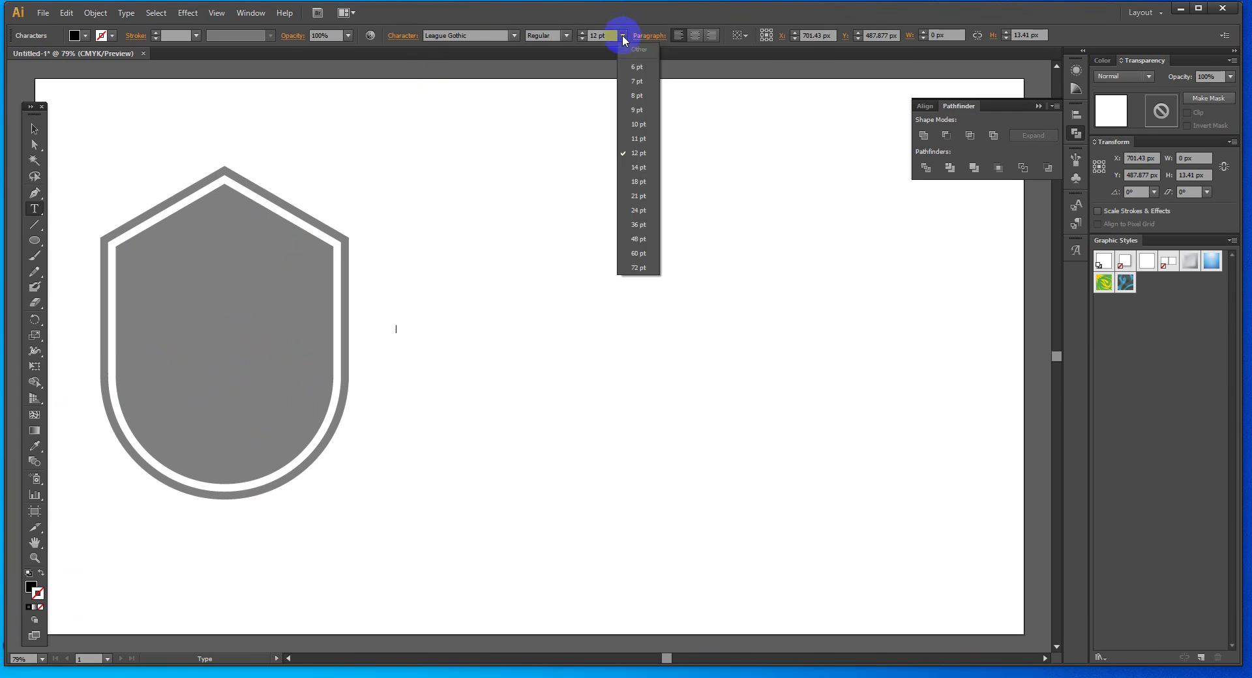
left_click(628, 228)
type("UMT UNITED")
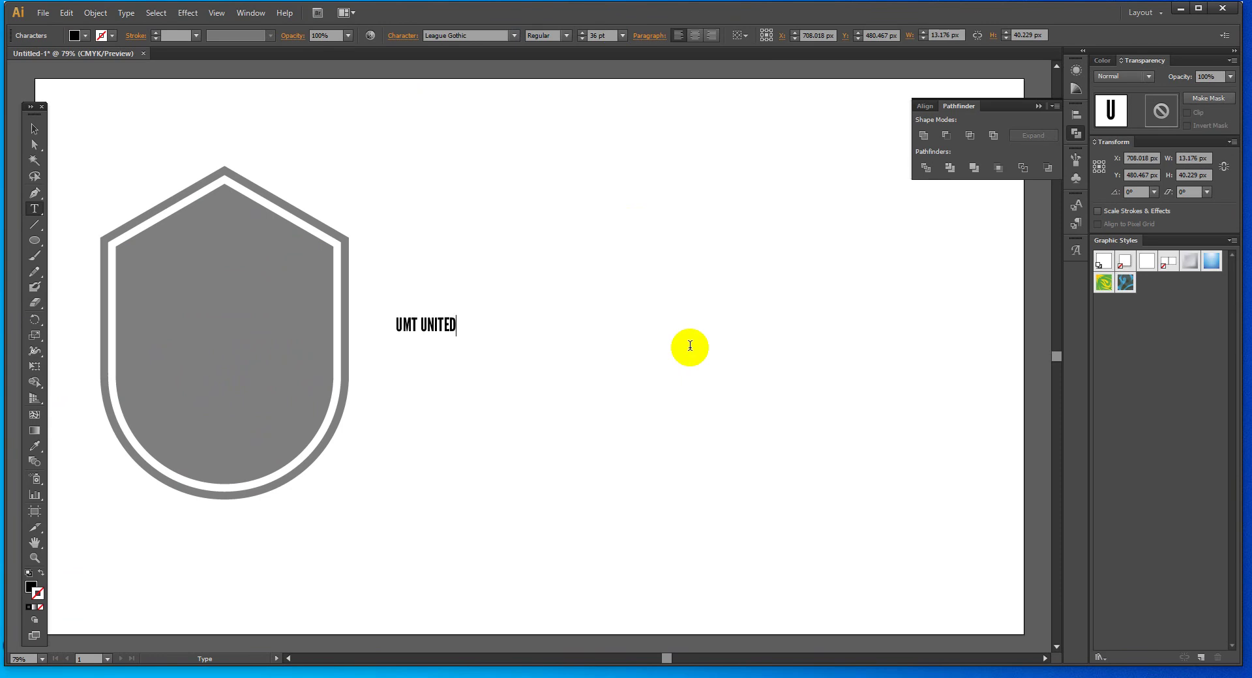
Enlarge the UMT UNITED text to 120 pt and colour it red.
key("ctrl+a")
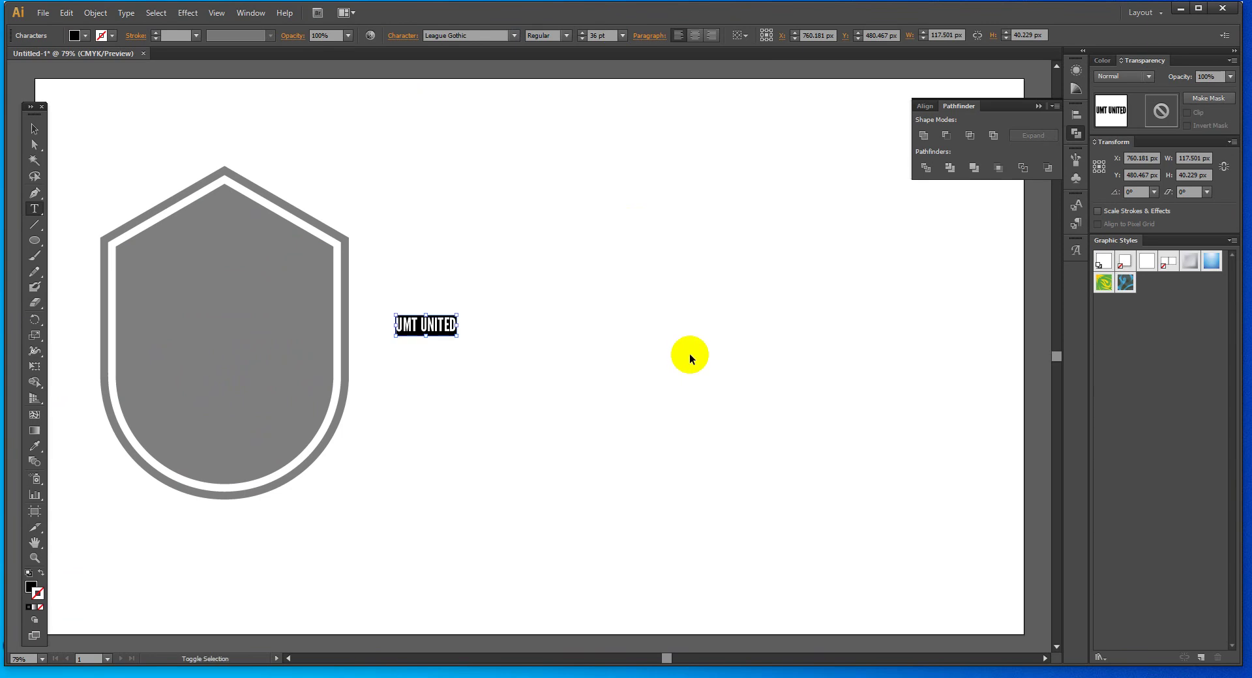
key("ctrl+shift+period")
key("ctrl+shift+period")
key("ctrl+shift+period")
key("ctrl+shift+period")
key("ctrl+shift+period")
key("ctrl+shift+period")
key("ctrl+shift+period")
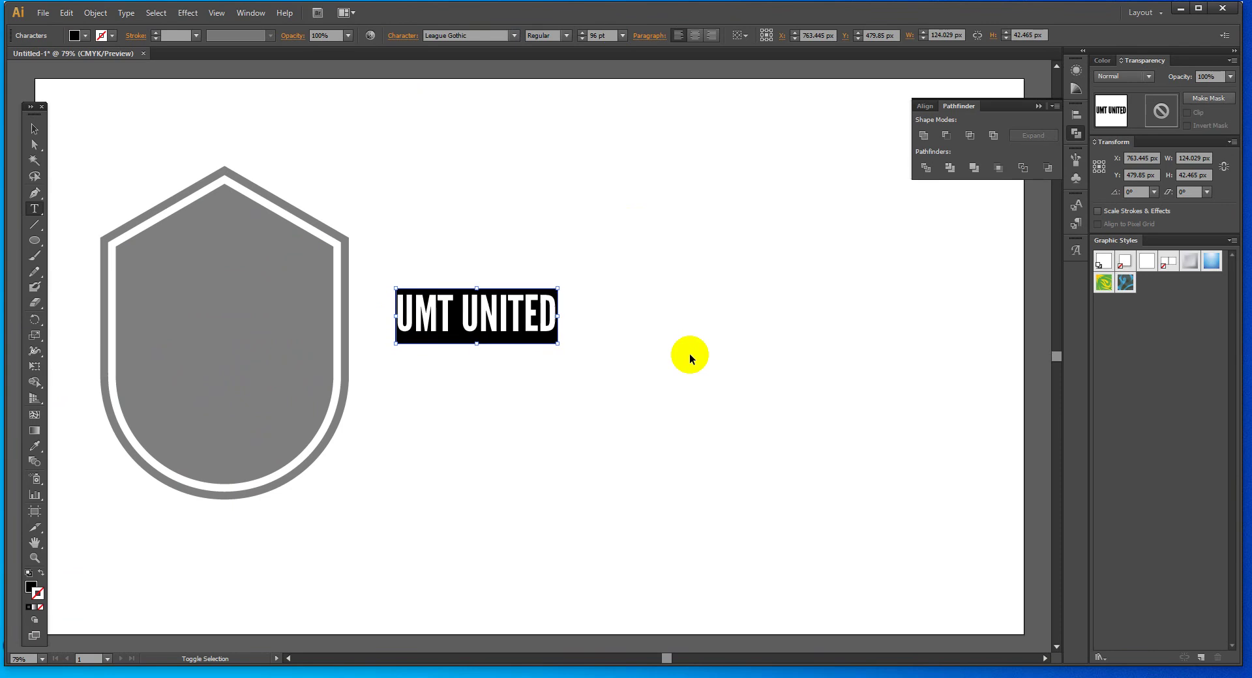
key("ctrl+shift+period")
key("ctrl+shift+period")
key("ctrl+shift+period")
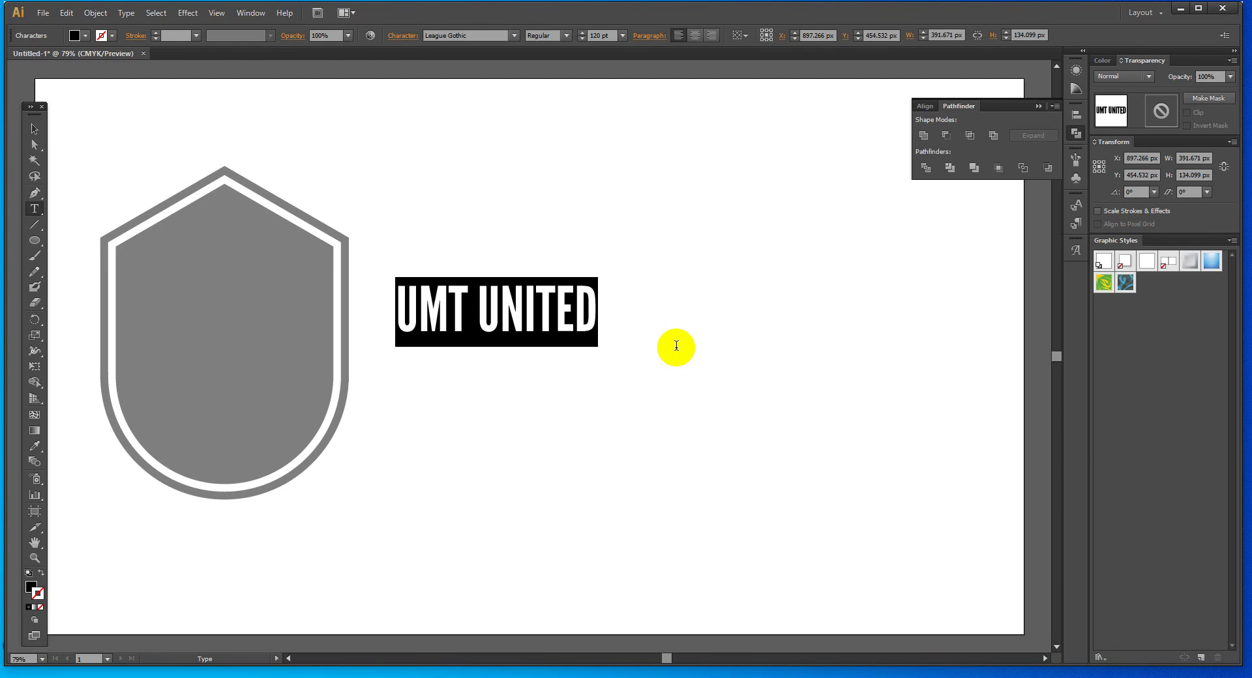
left_click(26, 203)
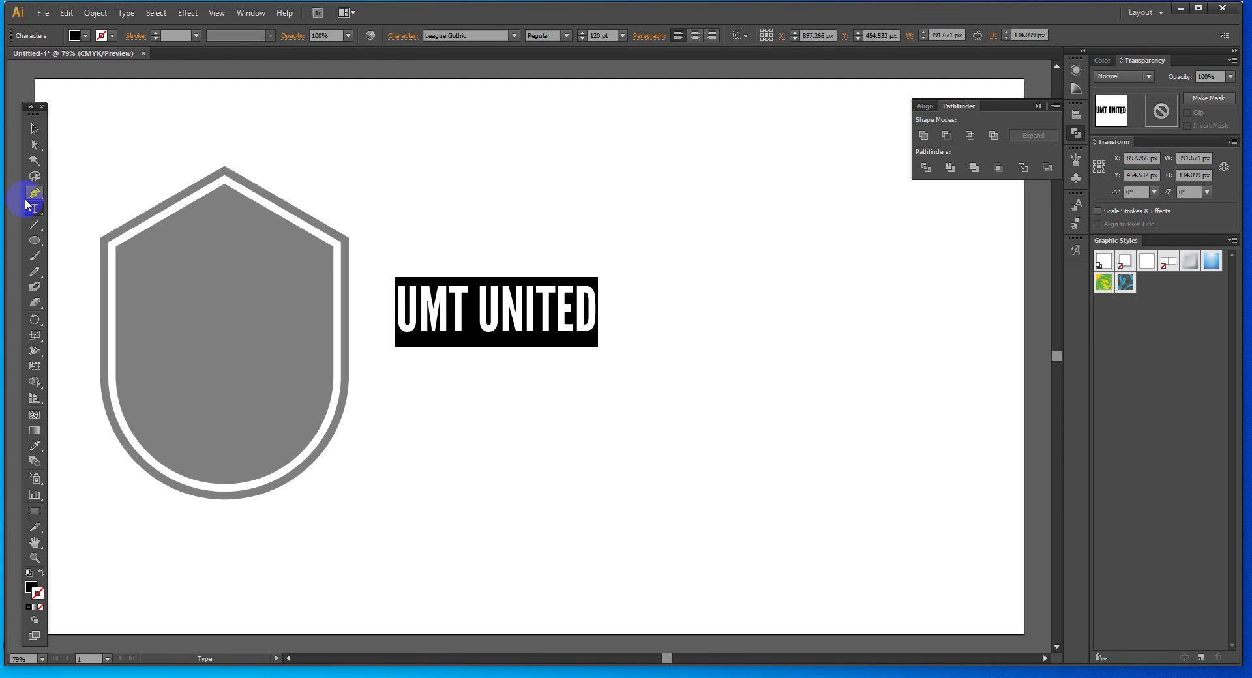
left_click(85, 36)
left_click(45, 59)
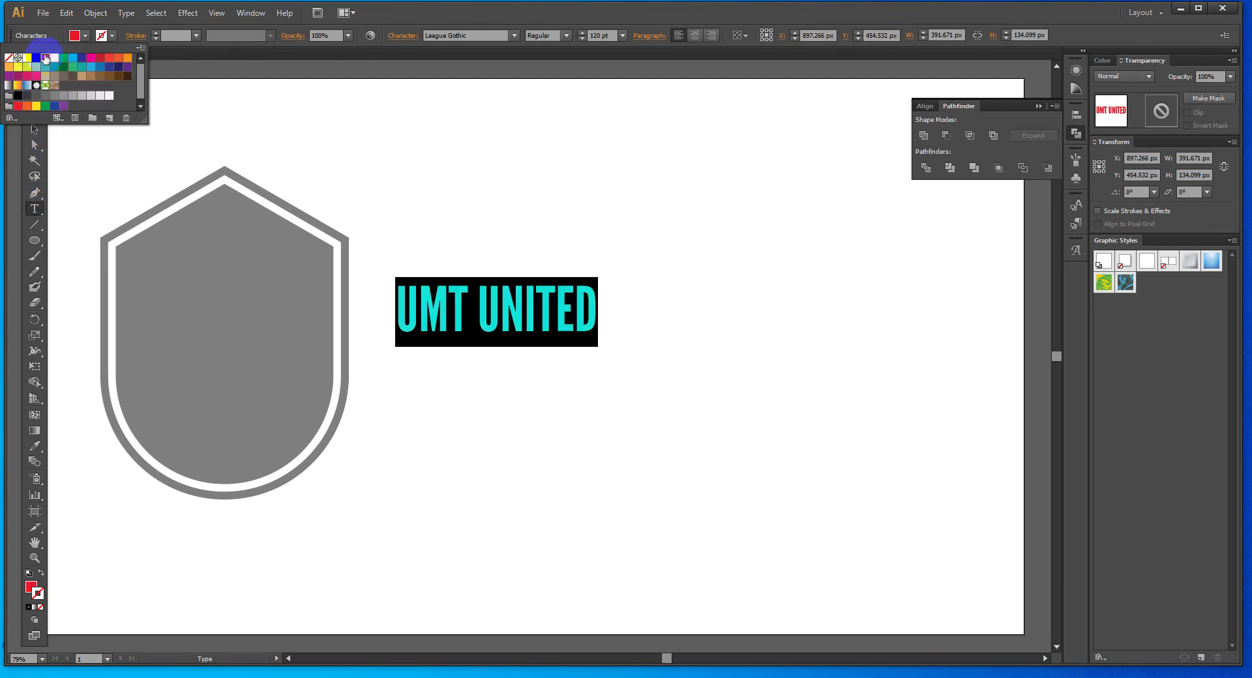
left_click(438, 13)
Undo a stray V and nudge the UMT UNITED text slightly left.
type("V")
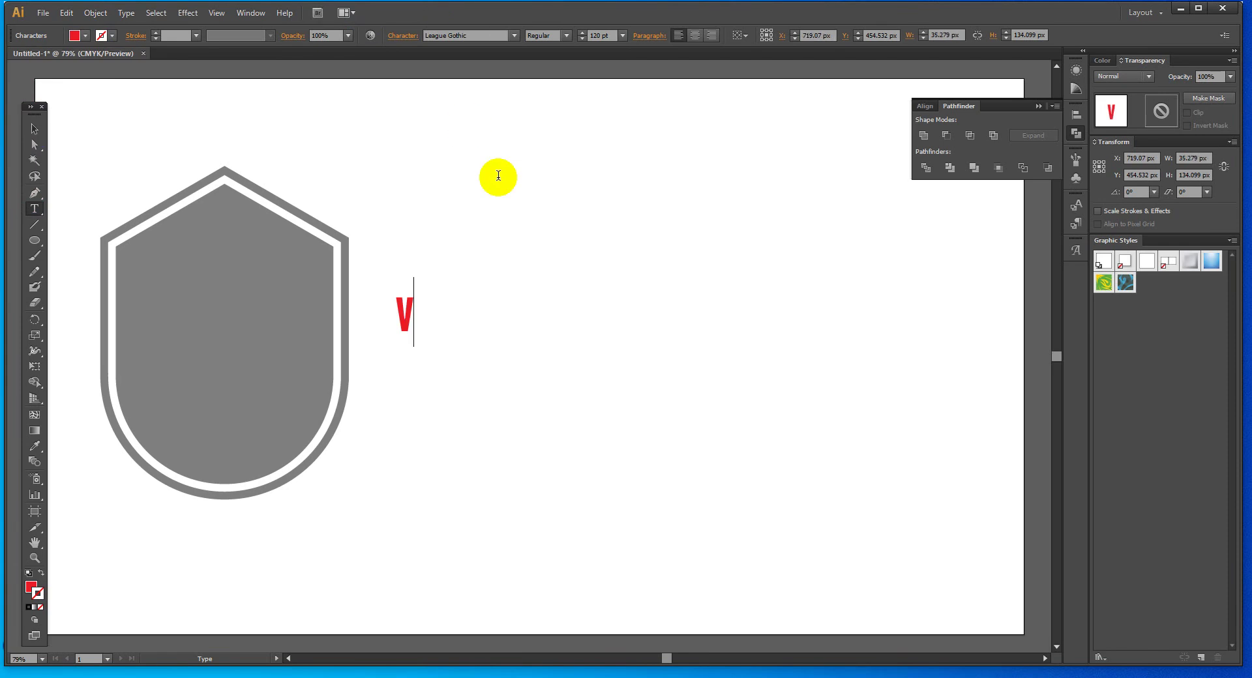
key("ctrl+z")
type("UMT UNITED")
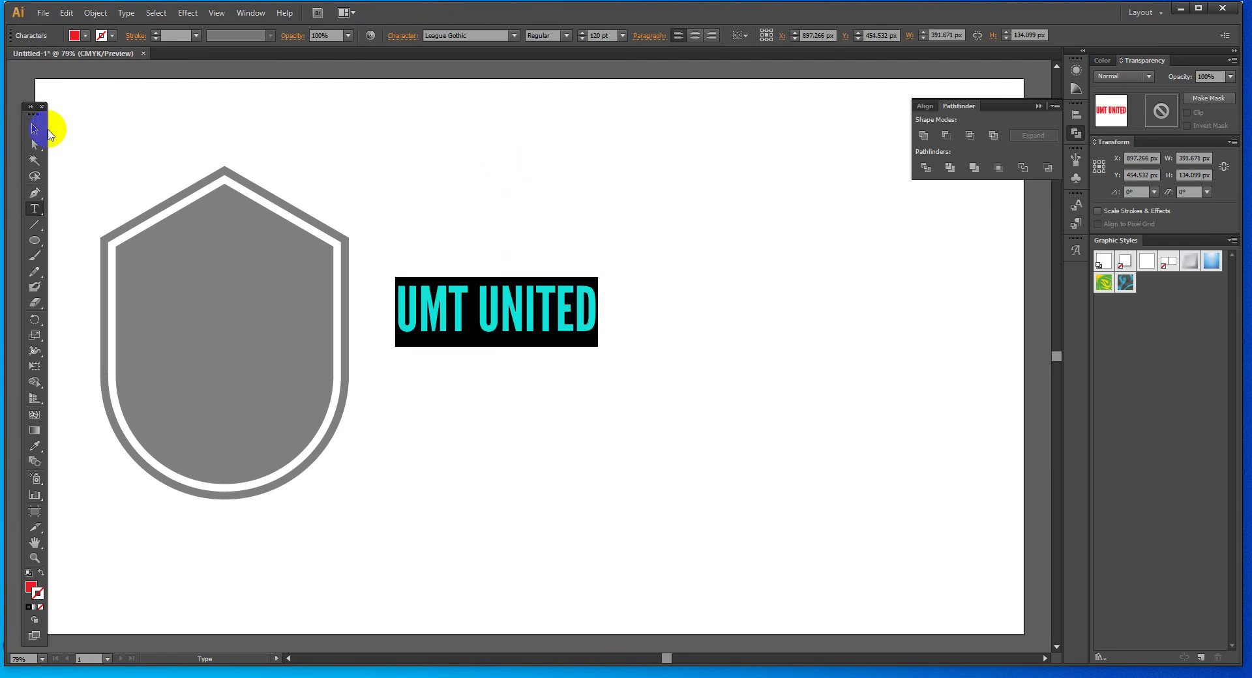
left_click(34, 129)
left_click(493, 217)
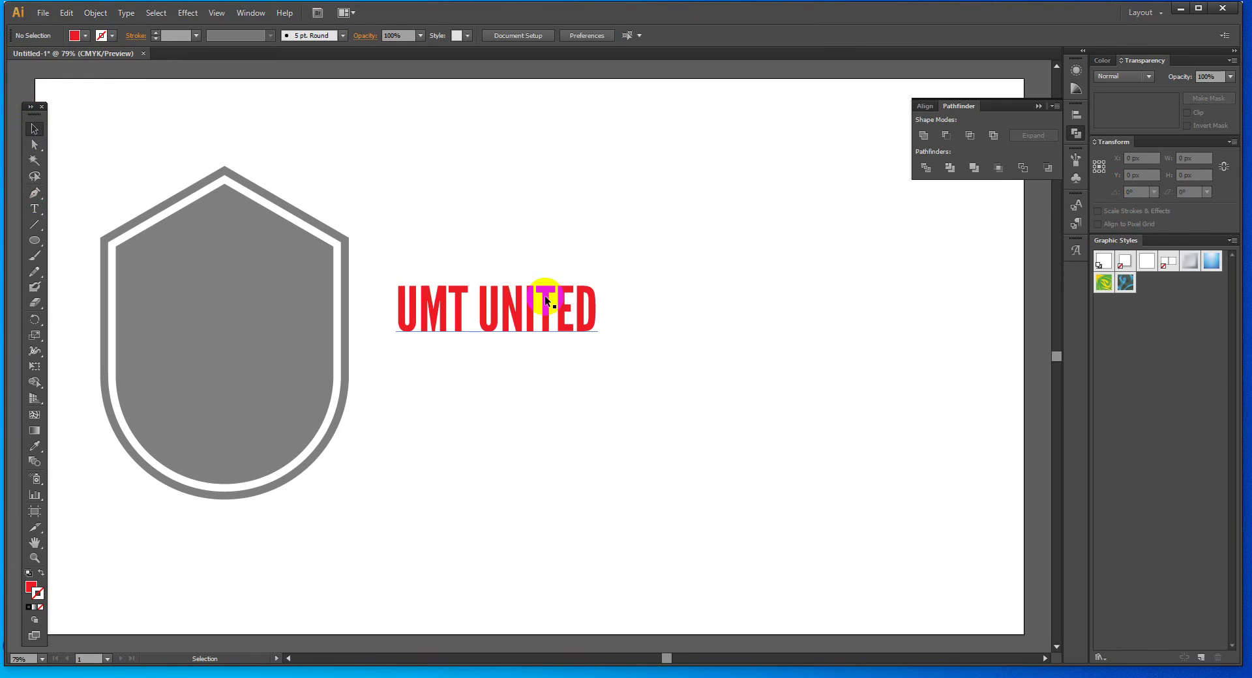
mouse_move(528, 293)
left_mouse_down()
mouse_move(280, 308)
mouse_move(606, 317)
left_mouse_up()
Select the whole UMT UNITED line and raise it to 132 pt.
key("t")
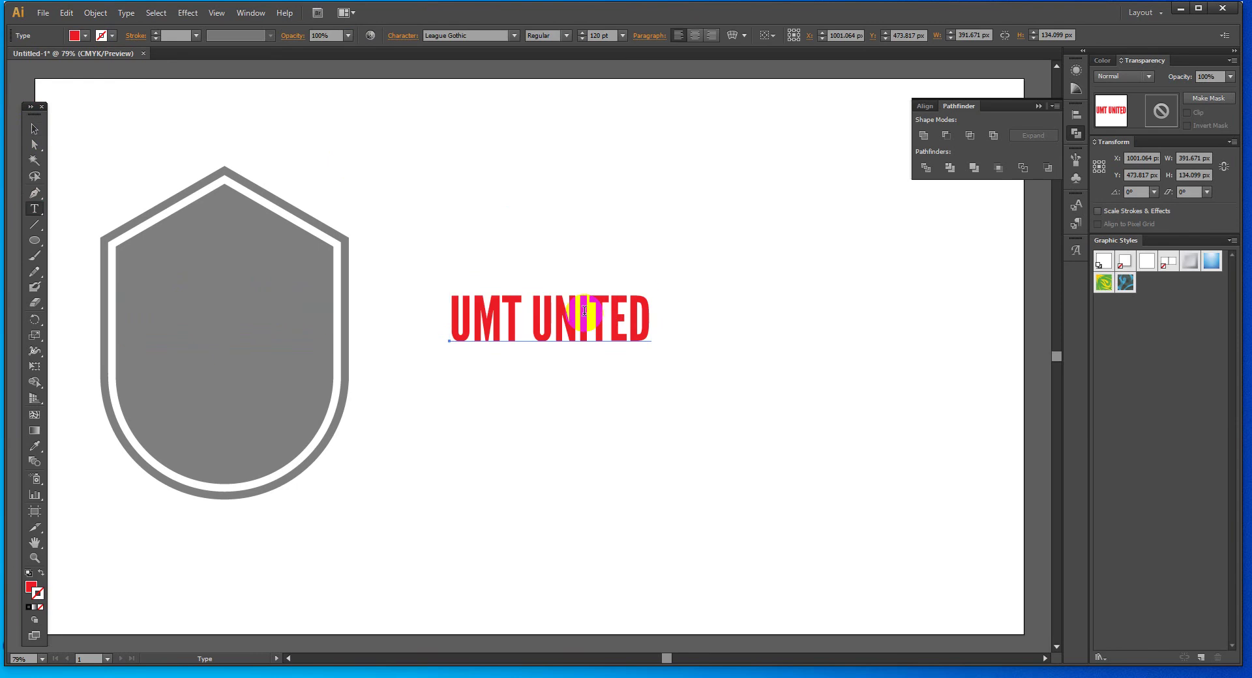
double_click(584, 311)
triple_click(585, 311)
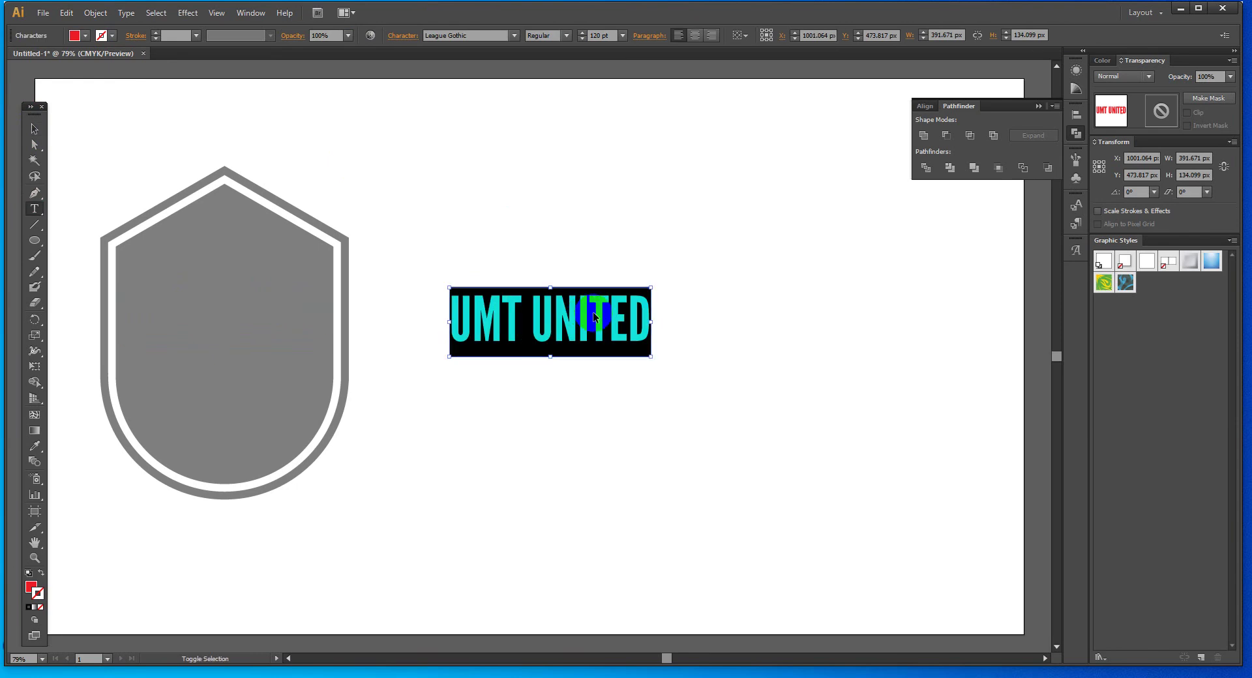
key("ctrl+shift+period")
key("ctrl+shift+period")
key("ctrl+shift+period")
key("ctrl+shift+period")
key("ctrl+shift+period")
key("ctrl+shift+period")
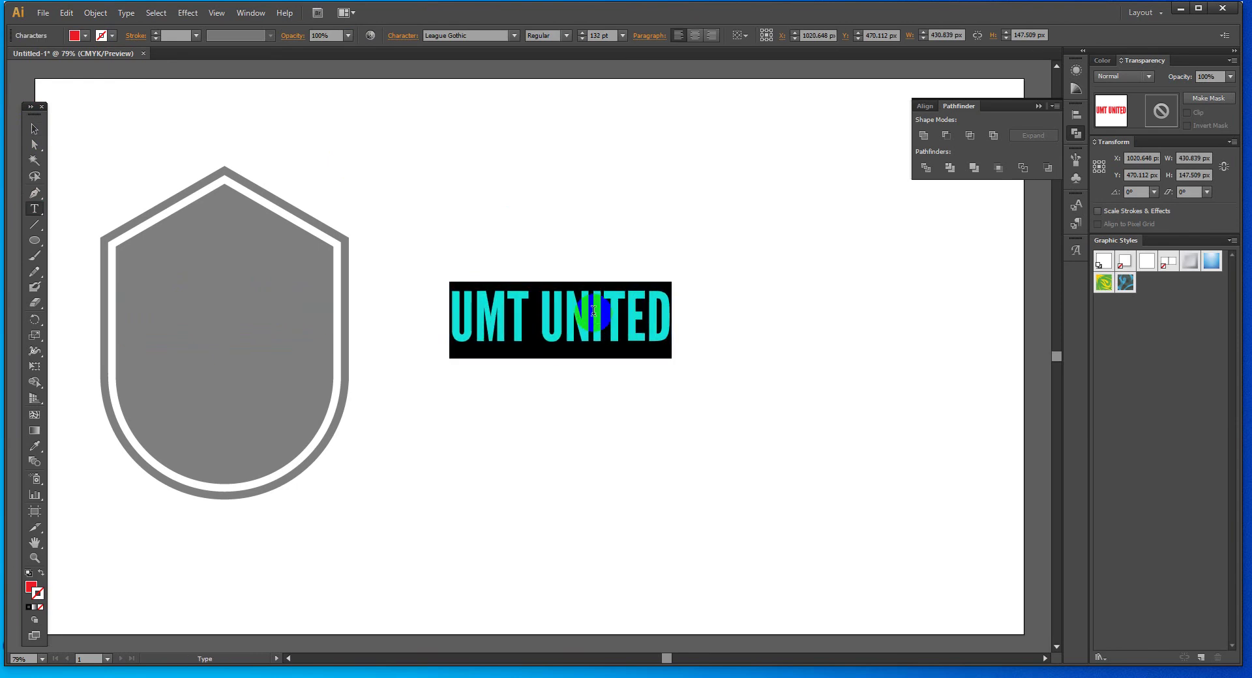
left_click(35, 128)
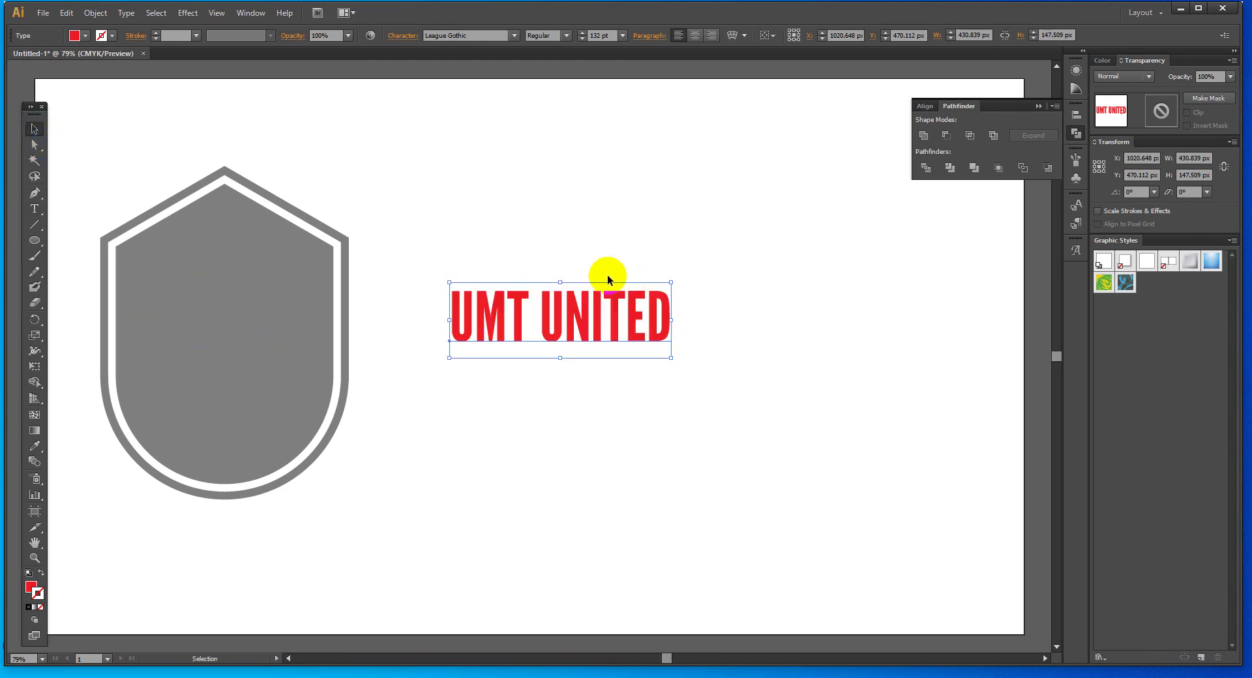
Draw a rectangle over the UMT UNITED text, filled black at 50% opacity.
key("m")
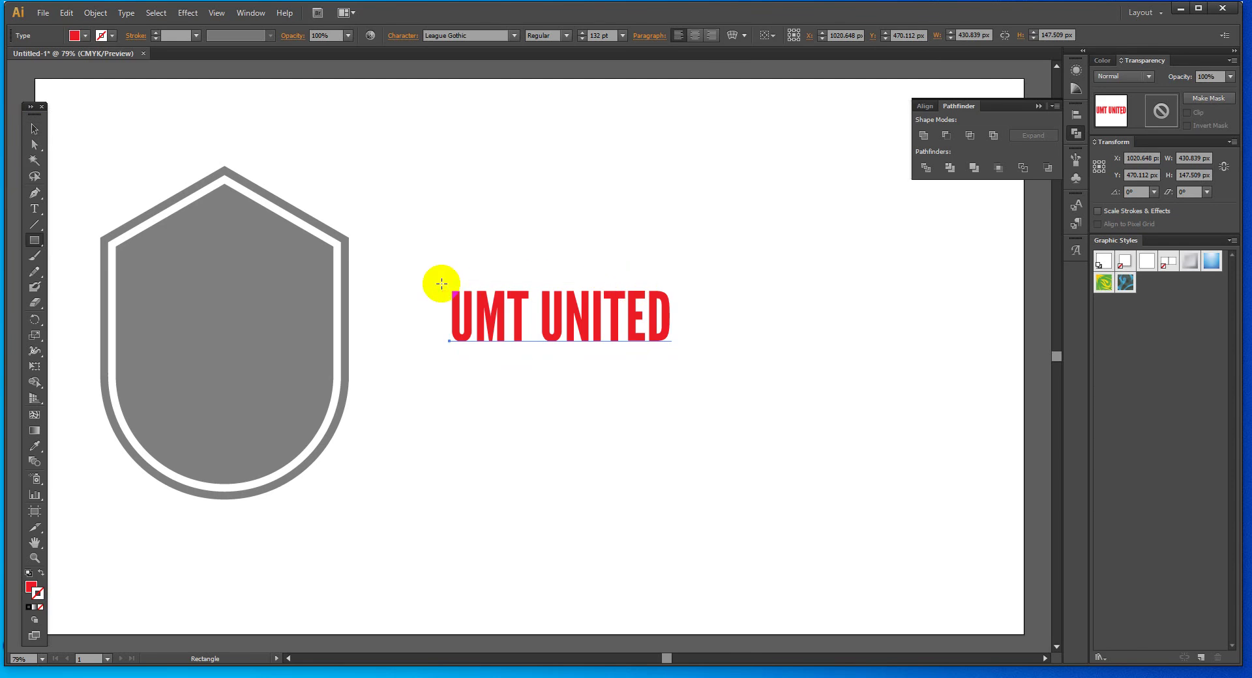
left_click_drag(436, 279, 674, 342)
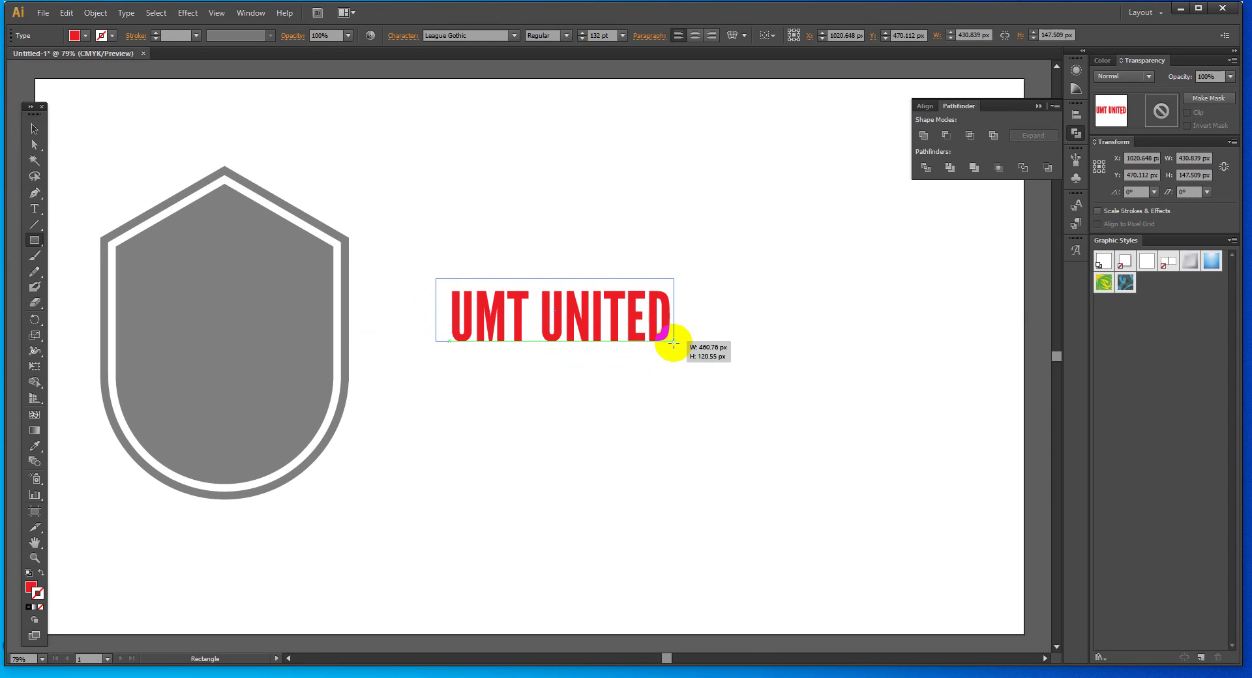
left_click_drag(675, 342, 674, 342)
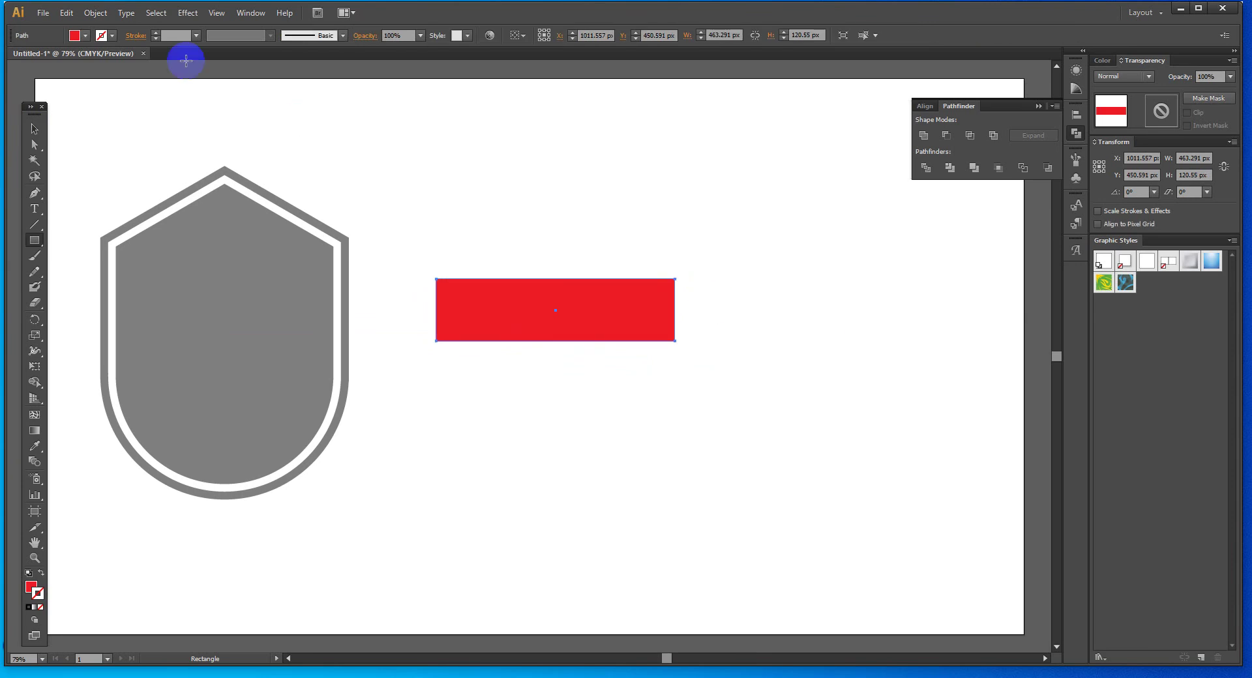
left_click(87, 36)
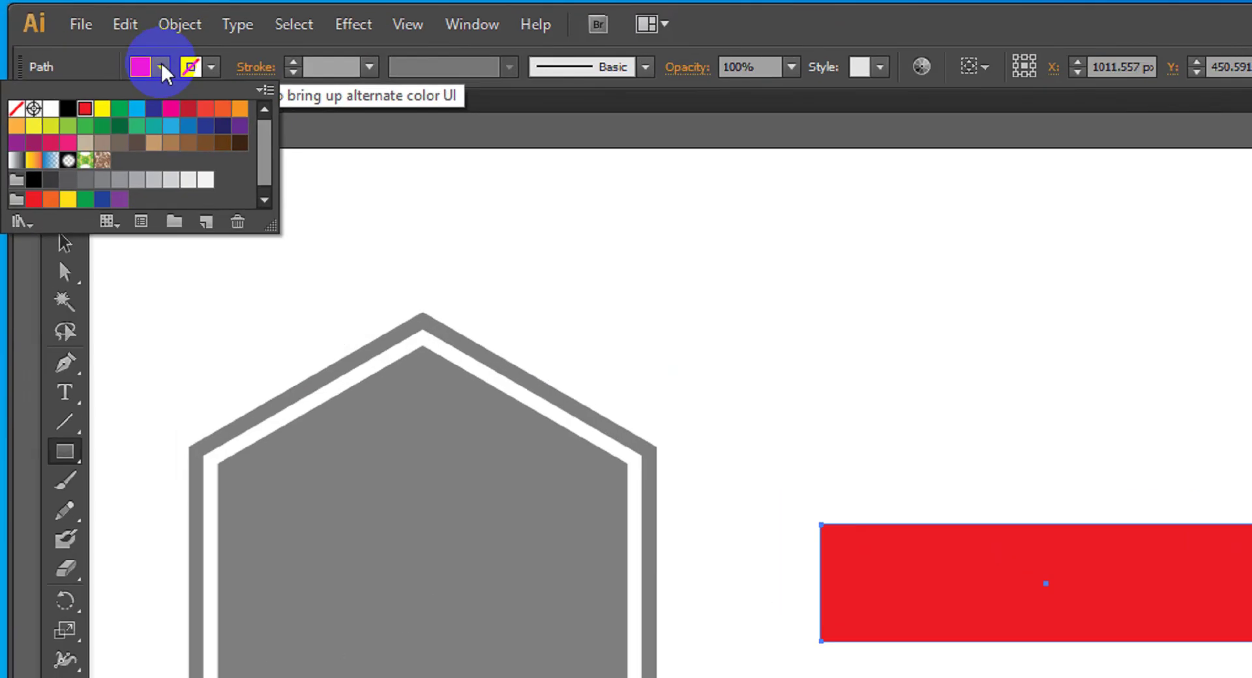
left_click(36, 59)
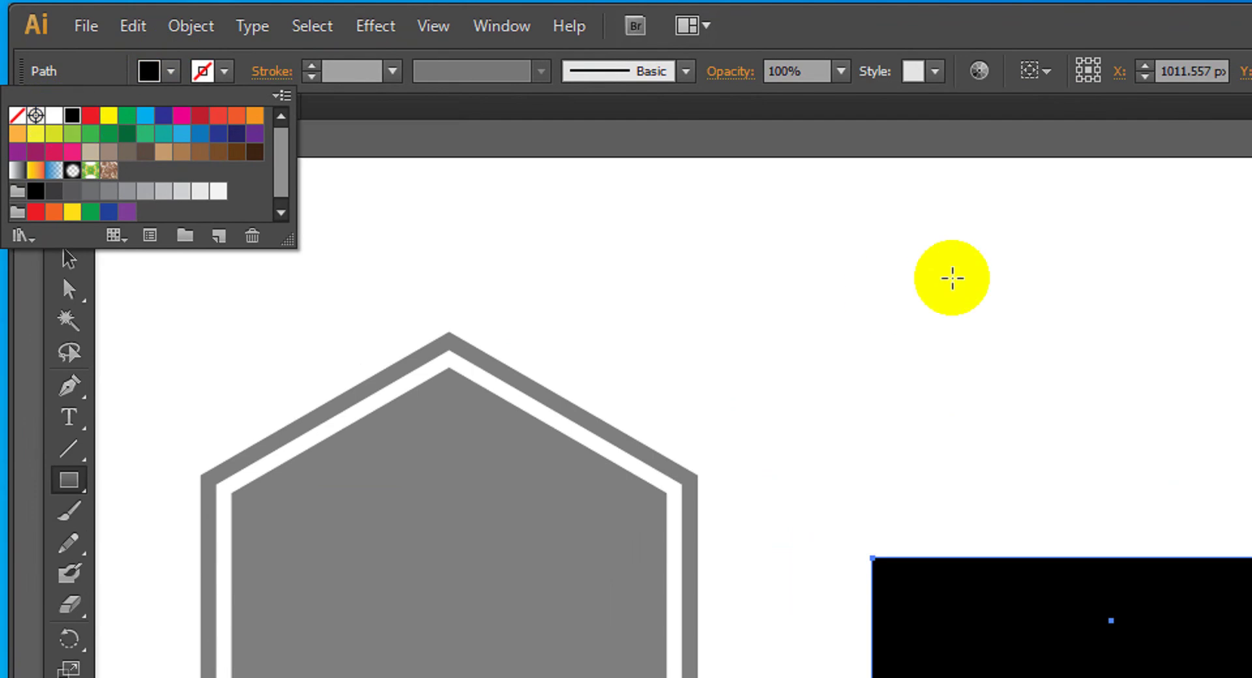
left_click(923, 32)
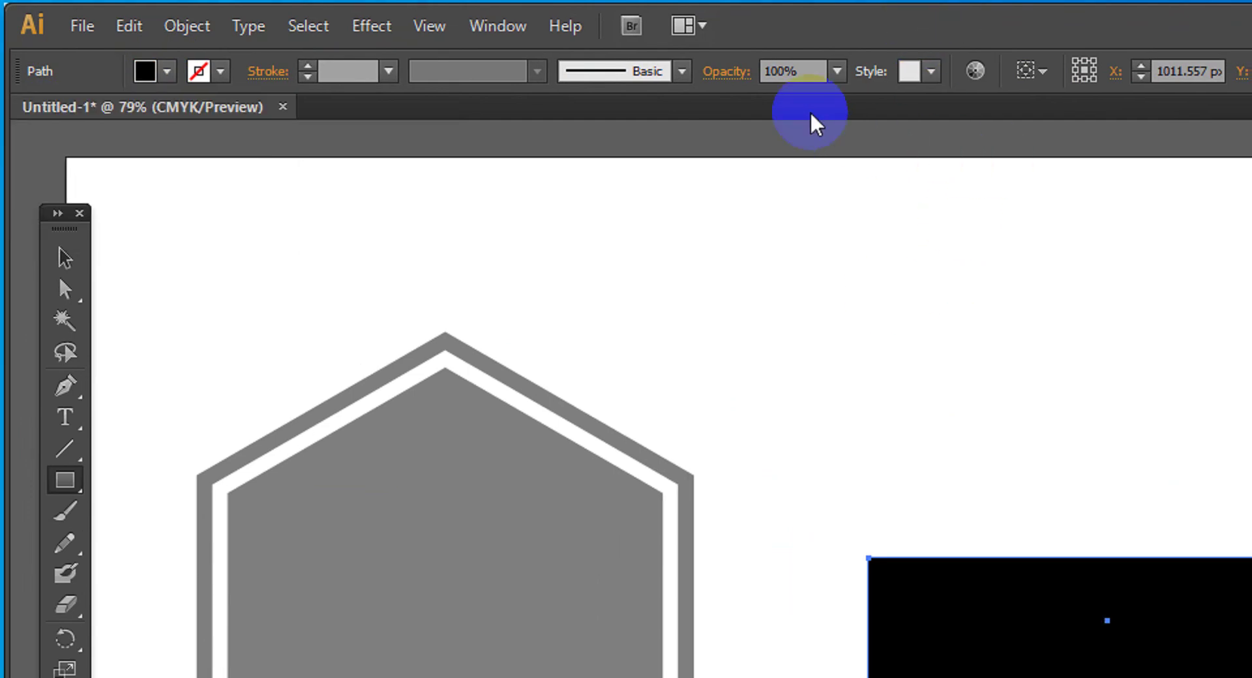
left_click(838, 72)
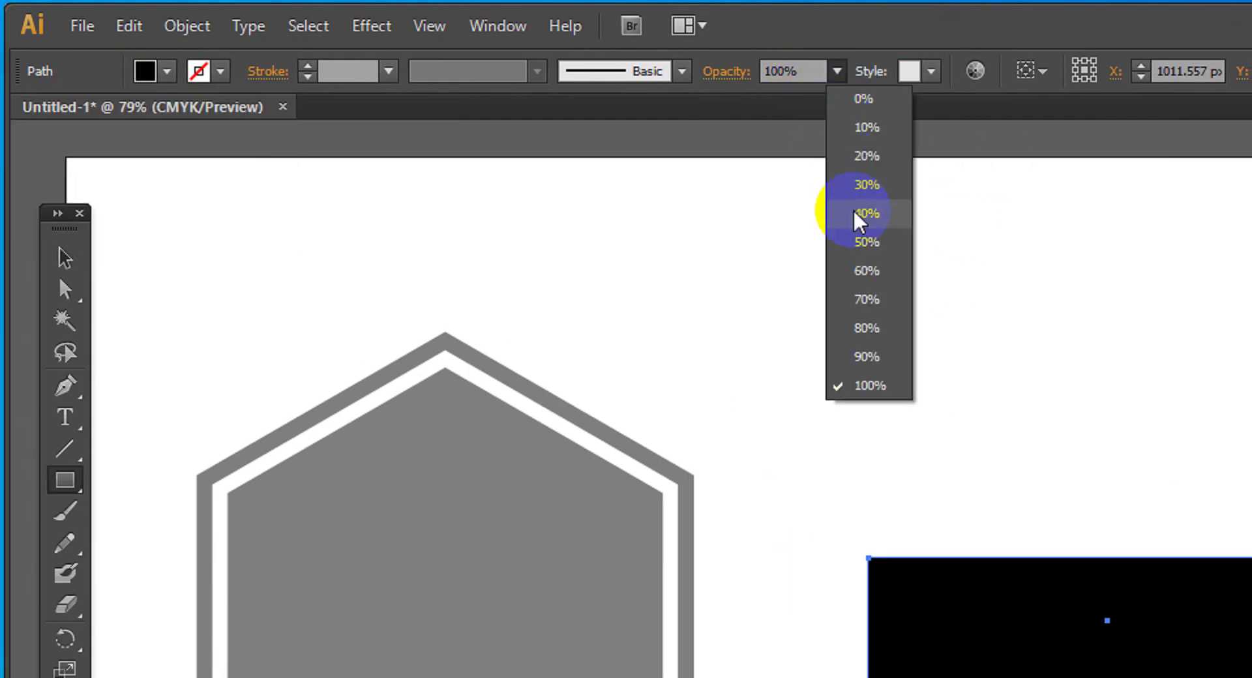
left_click(864, 242)
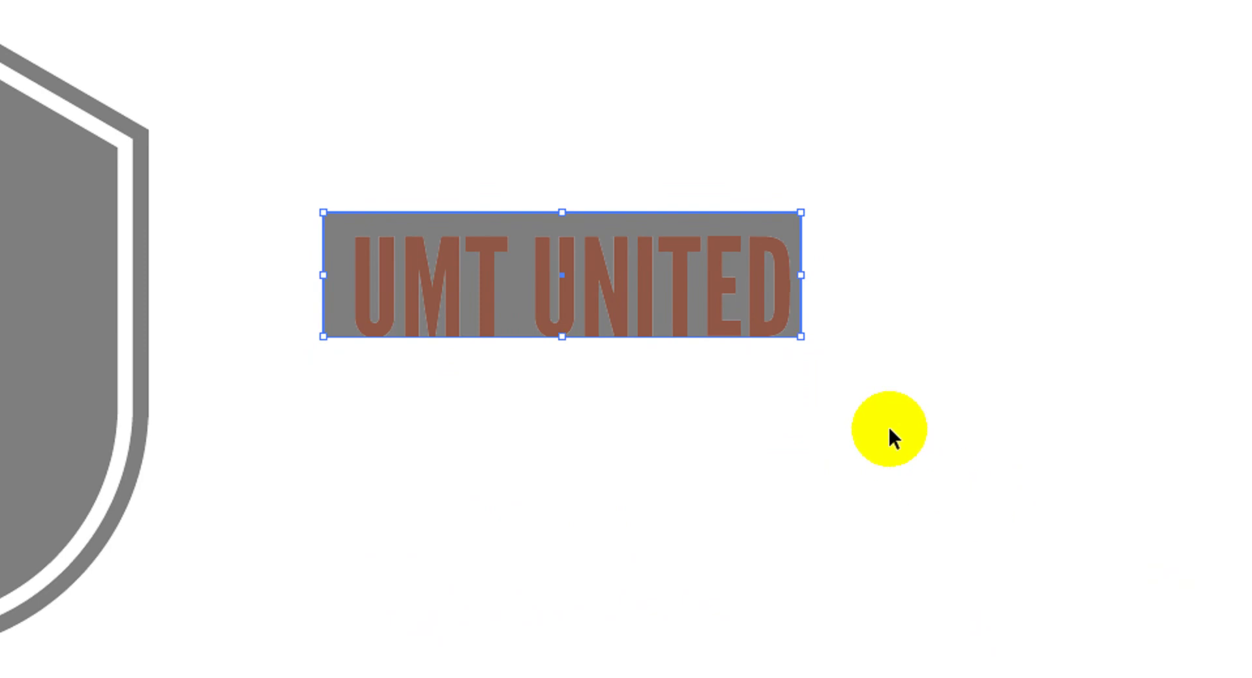
Send the grey rectangle behind the red UMT UNITED text.
left_click_drag(883, 421, 709, 173)
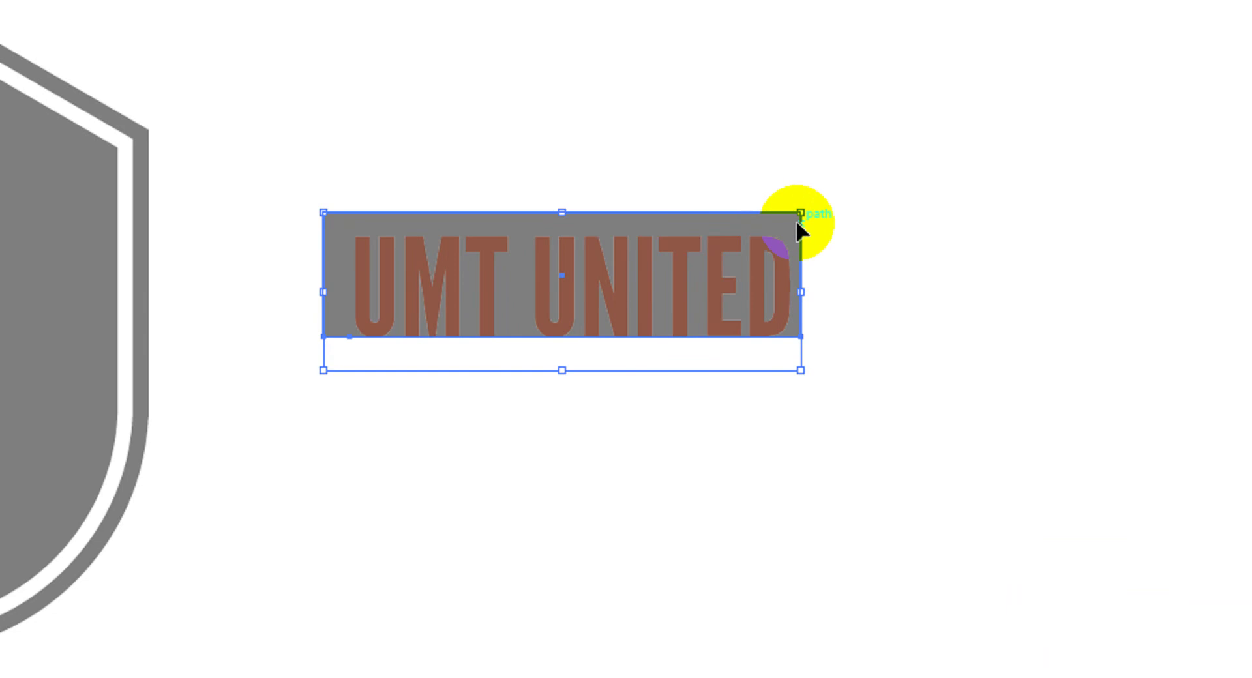
left_click(862, 265)
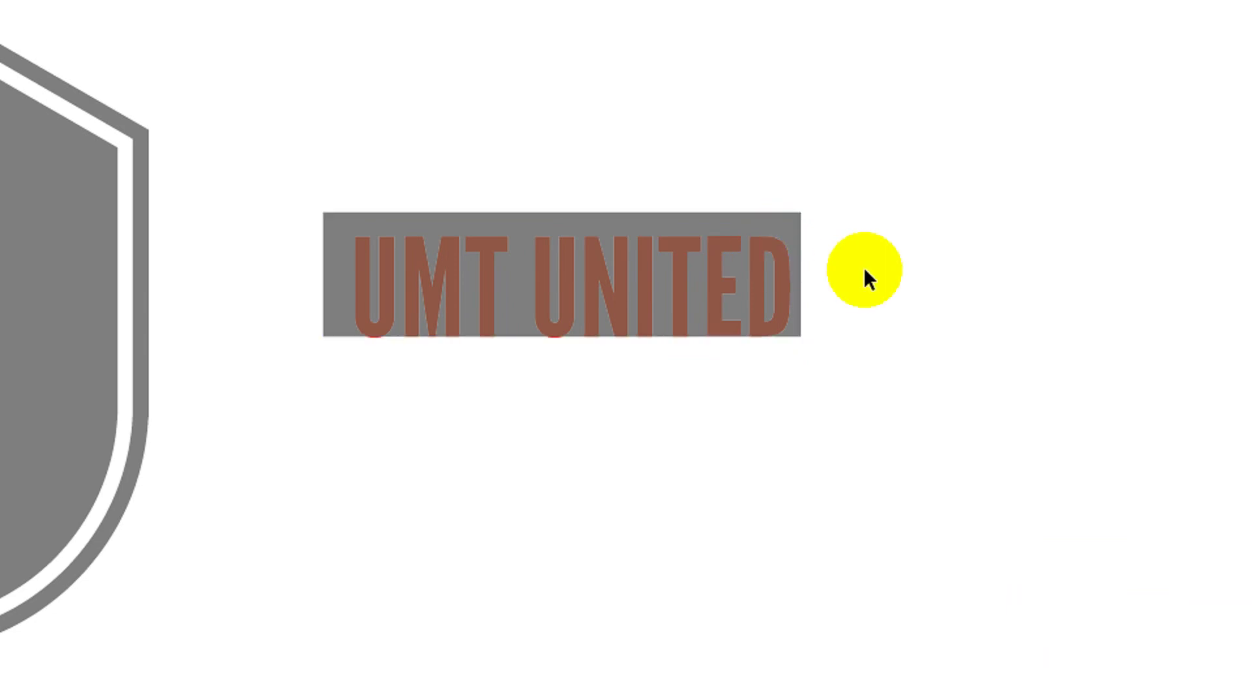
left_click(769, 245)
right_click(788, 234)
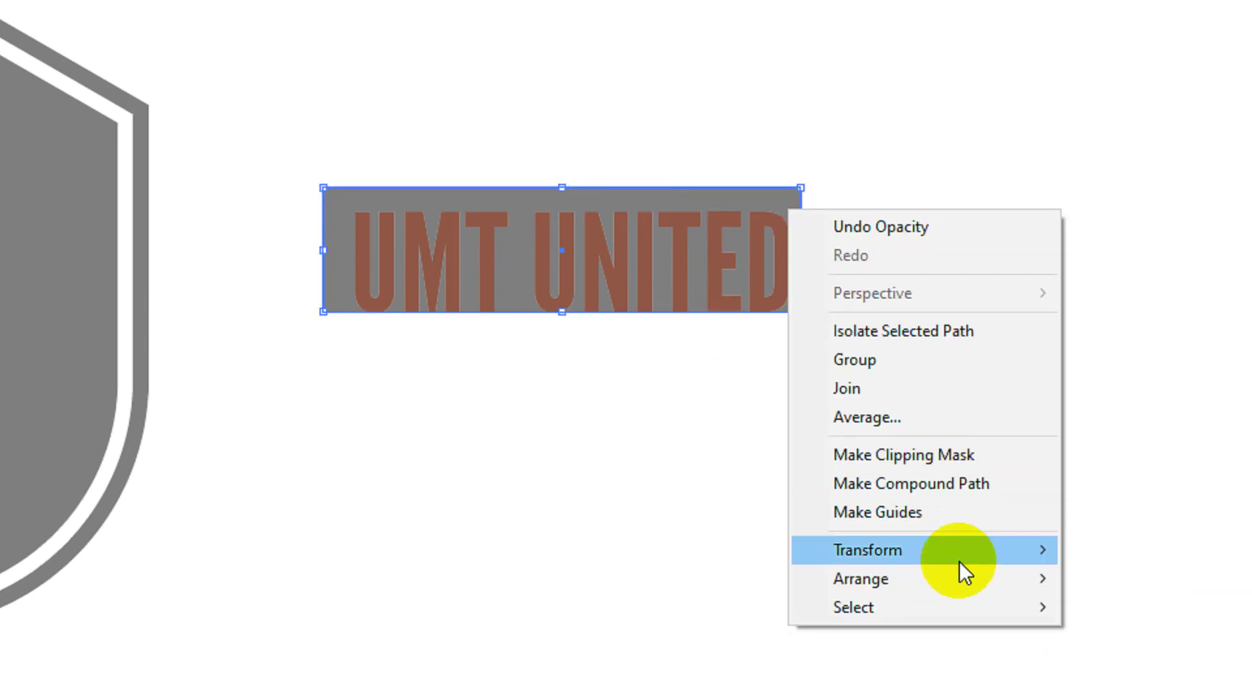
mouse_move(765, 483)
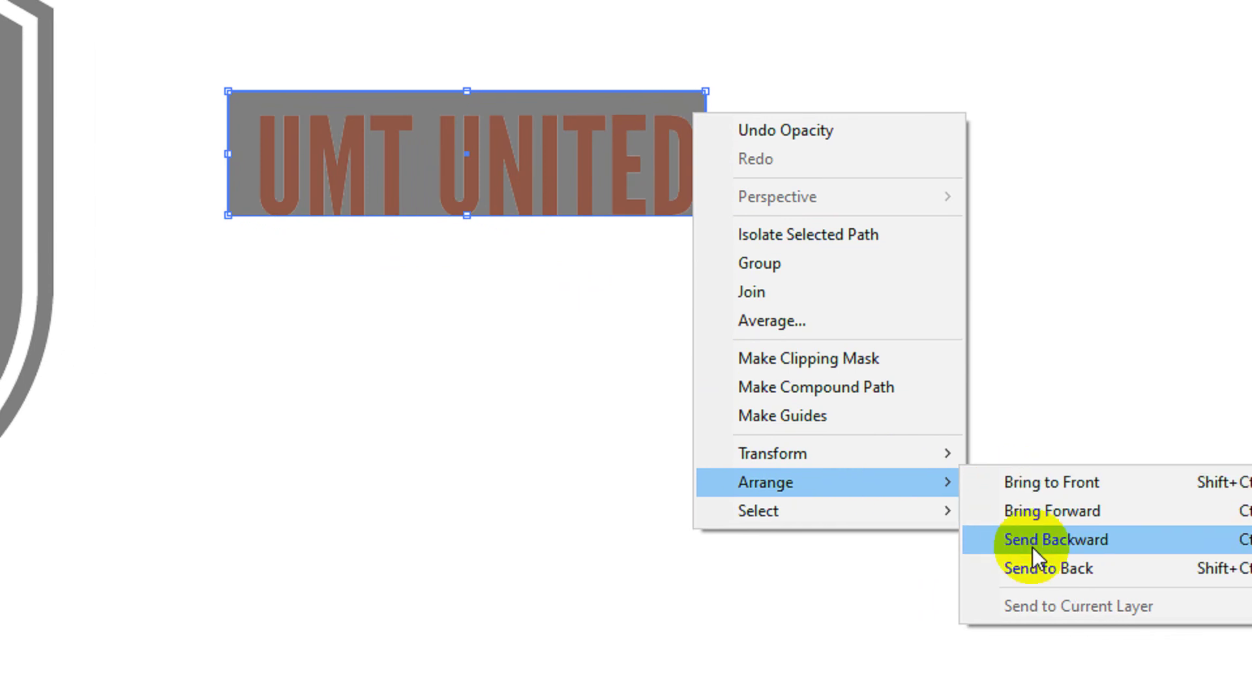
left_click(1121, 602)
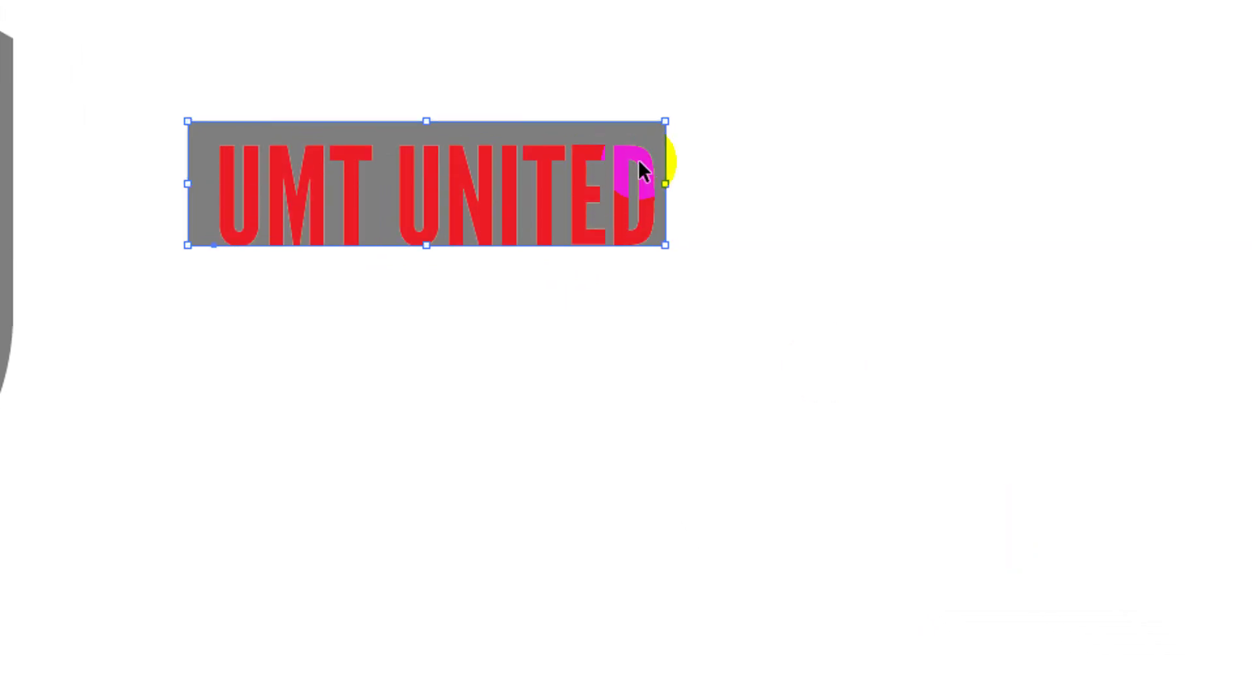
Centre the UMT UNITED text and grey box on each other, horizontally and vertically.
left_click(642, 170)
left_click(665, 168, "shift")
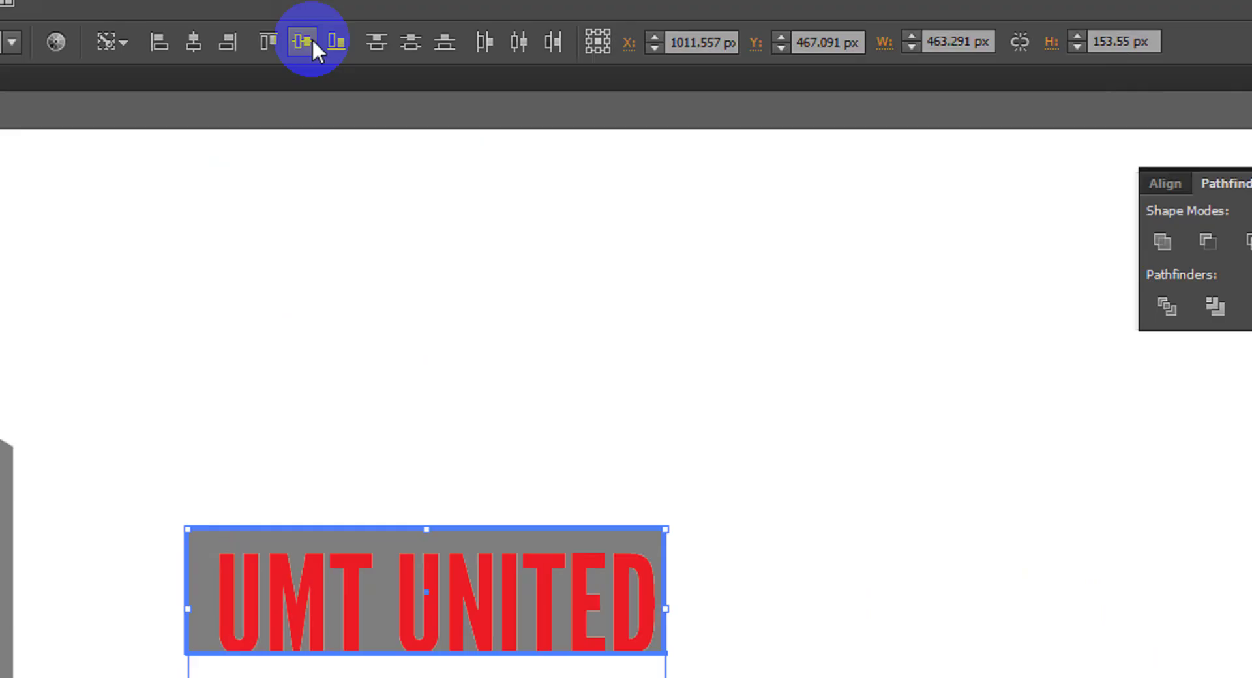
left_click(256, 70)
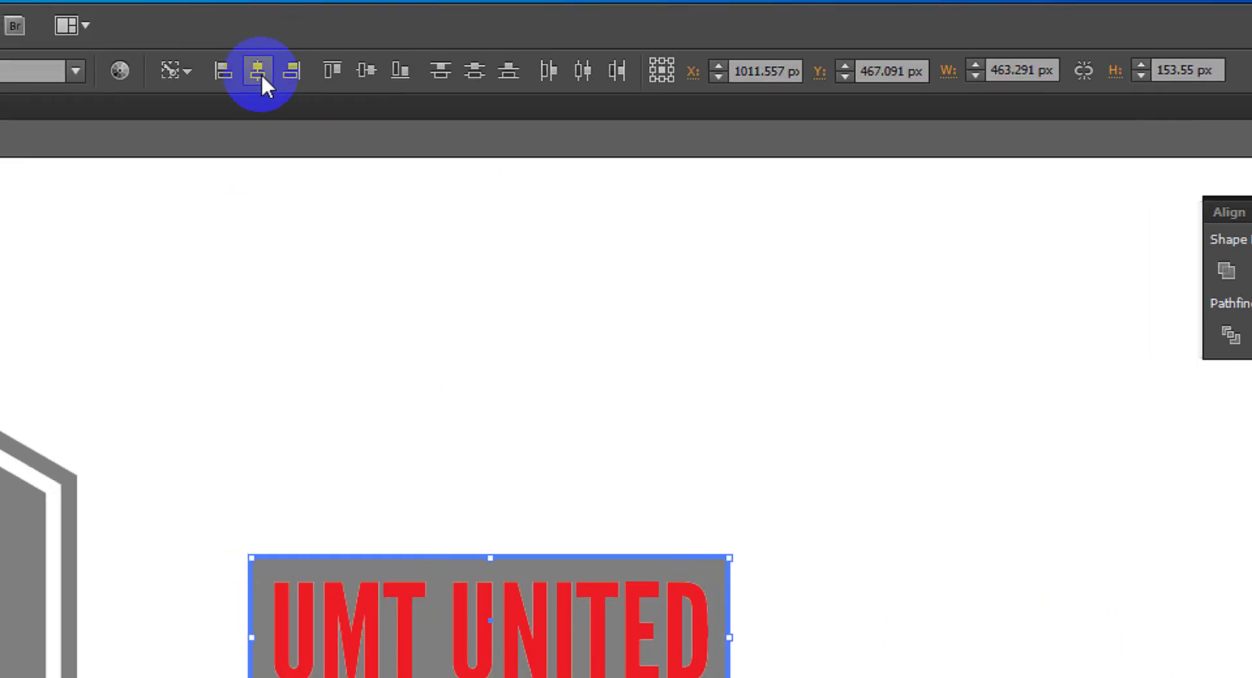
left_click(365, 72)
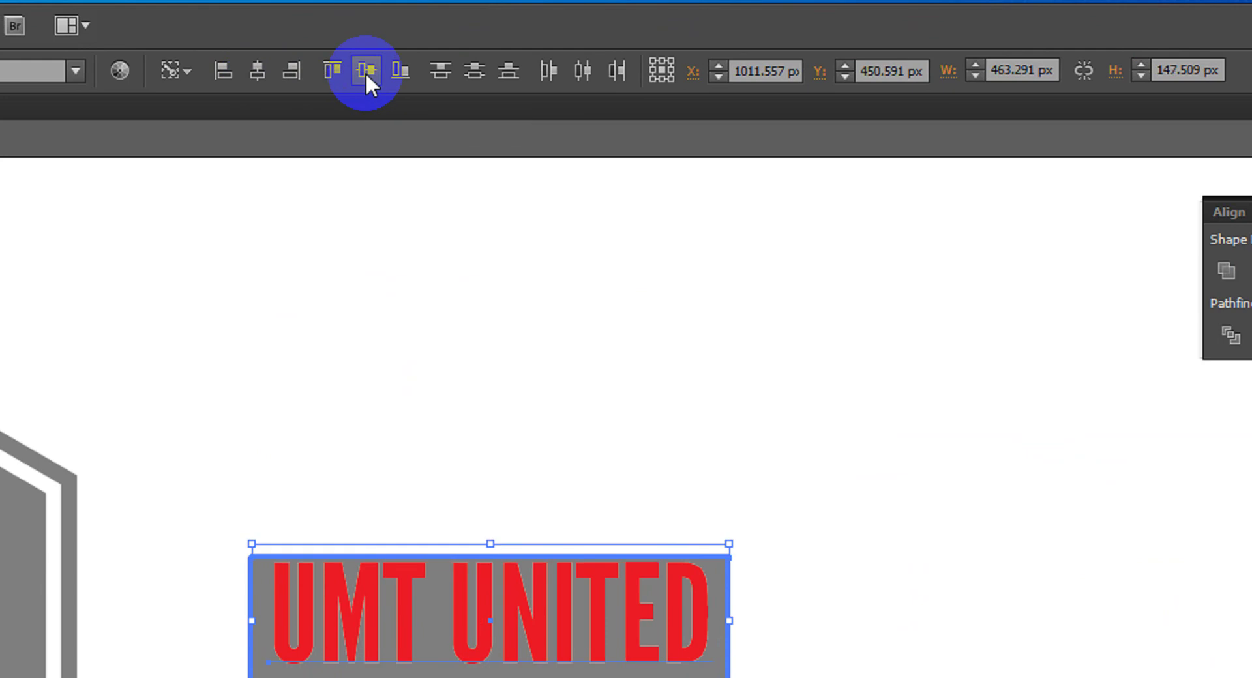
left_click(946, 515)
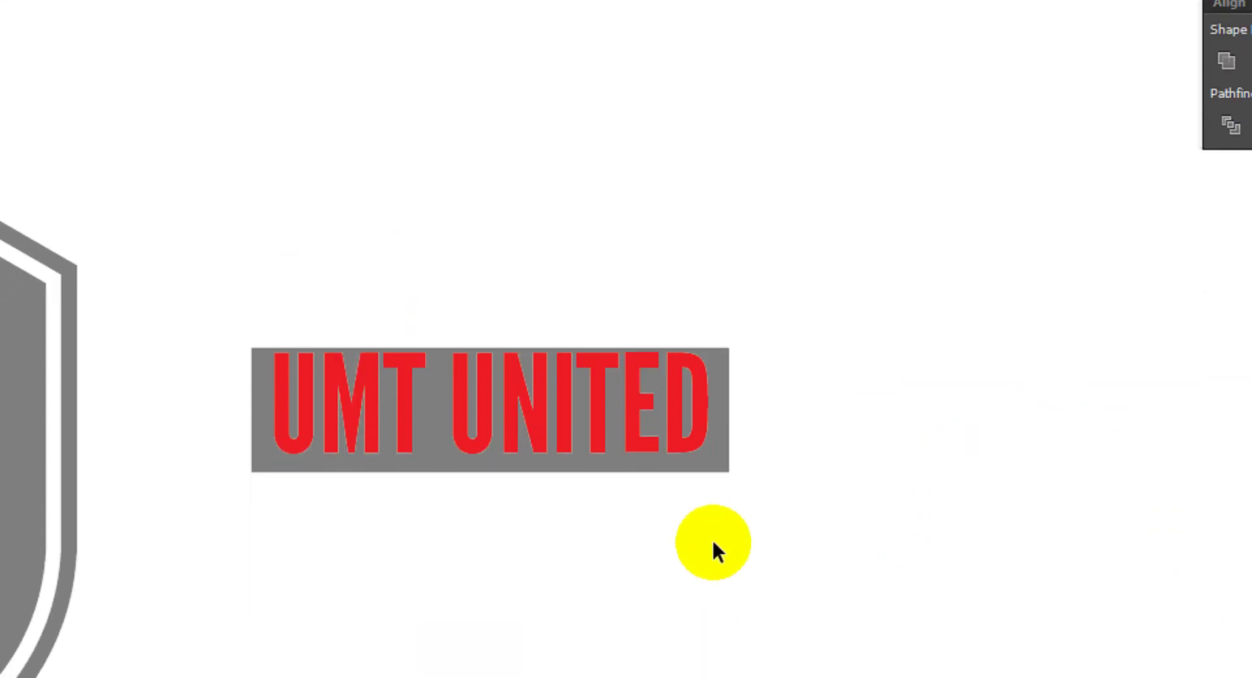
Nudge the grey box up two steps and reselect it on its own.
left_click(716, 459)
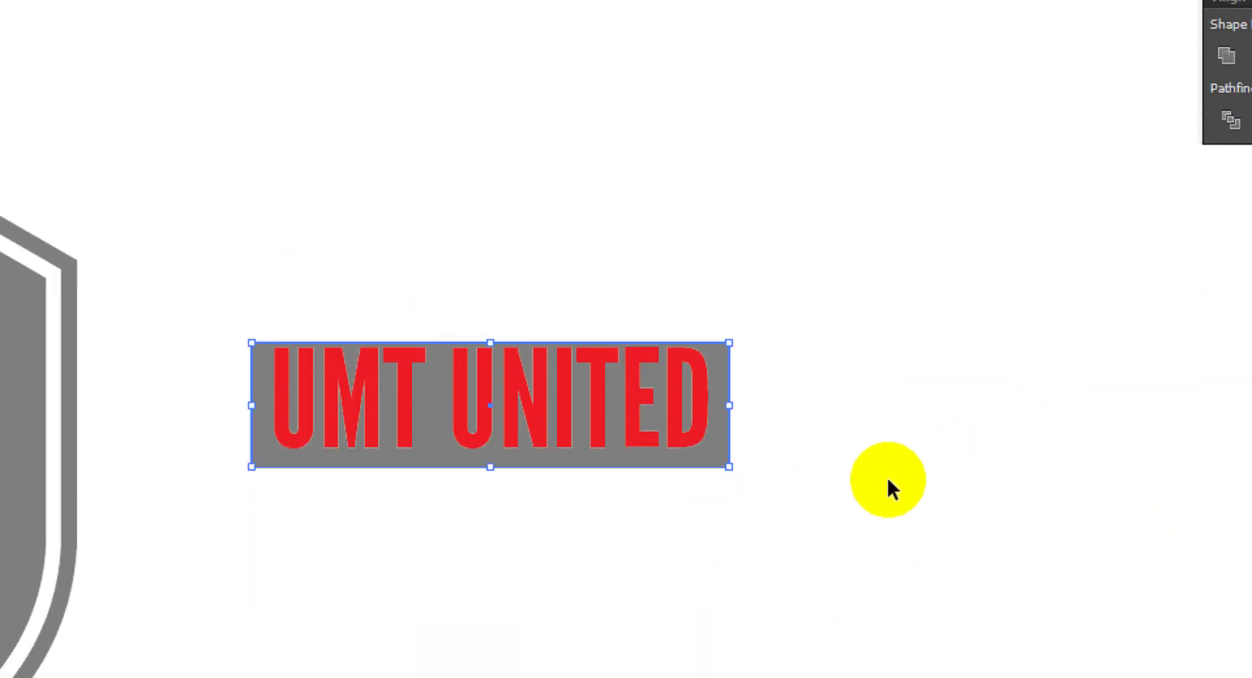
key("Up")
key("Up")
key("Up")
key("Up")
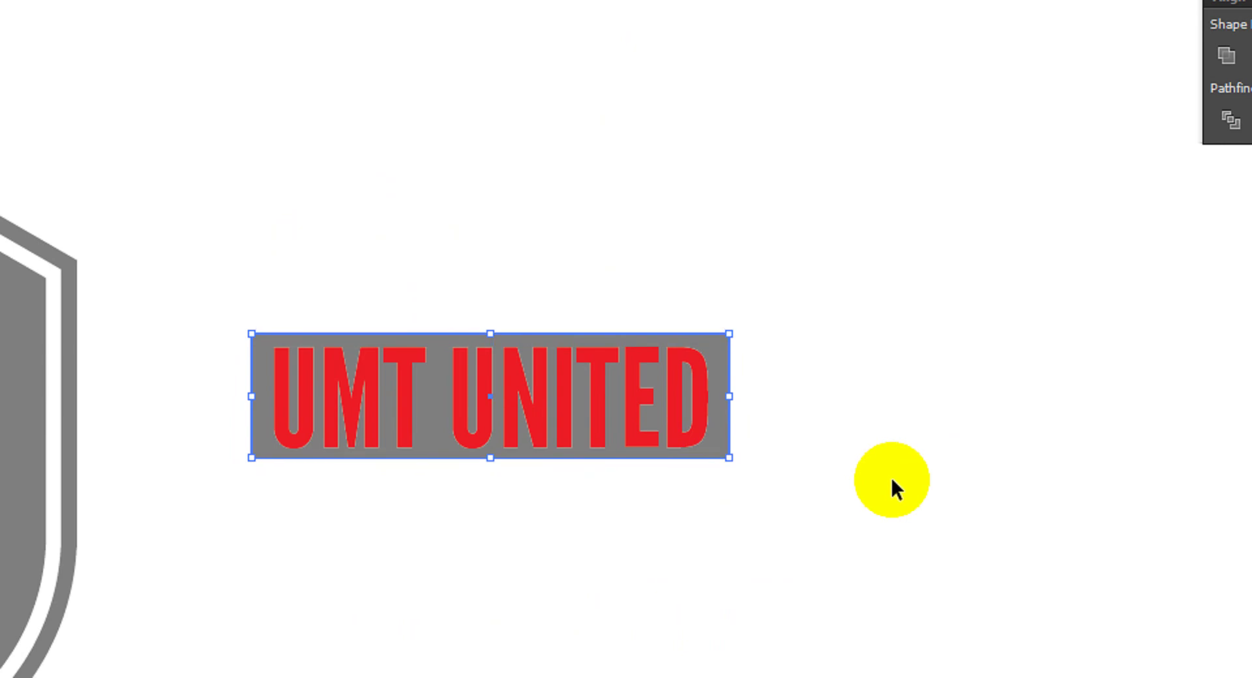
key("Up")
left_click(884, 470)
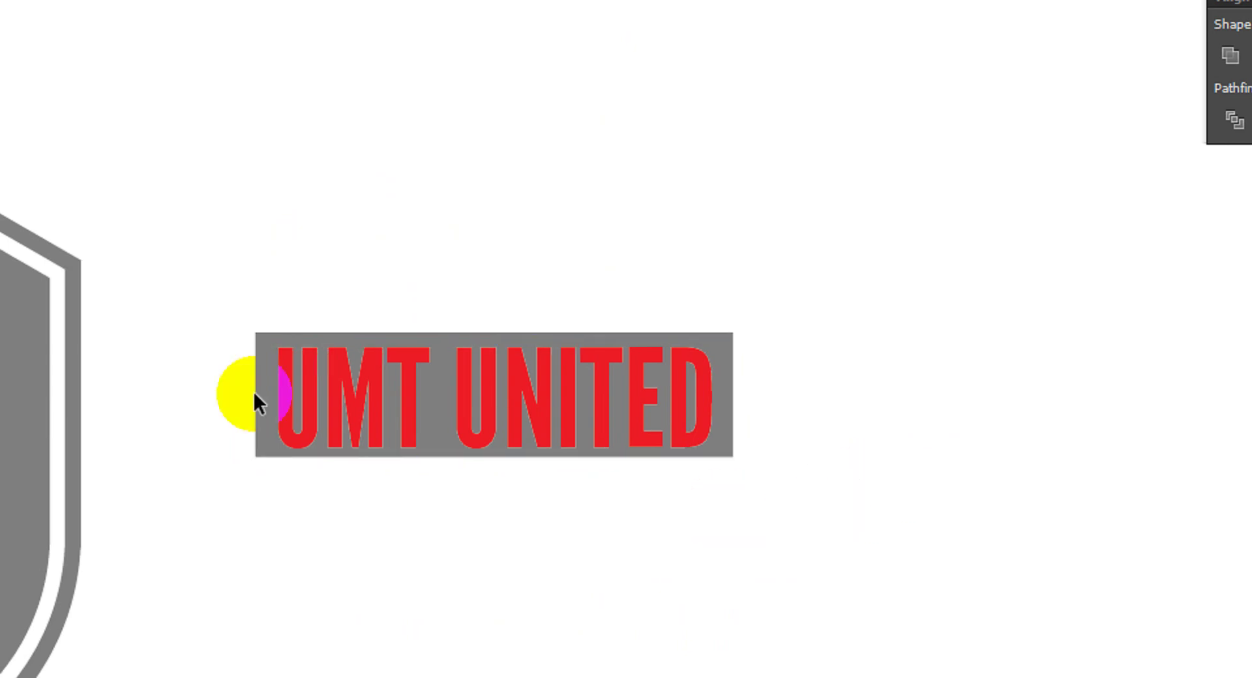
left_click_drag(255, 393, 423, 408)
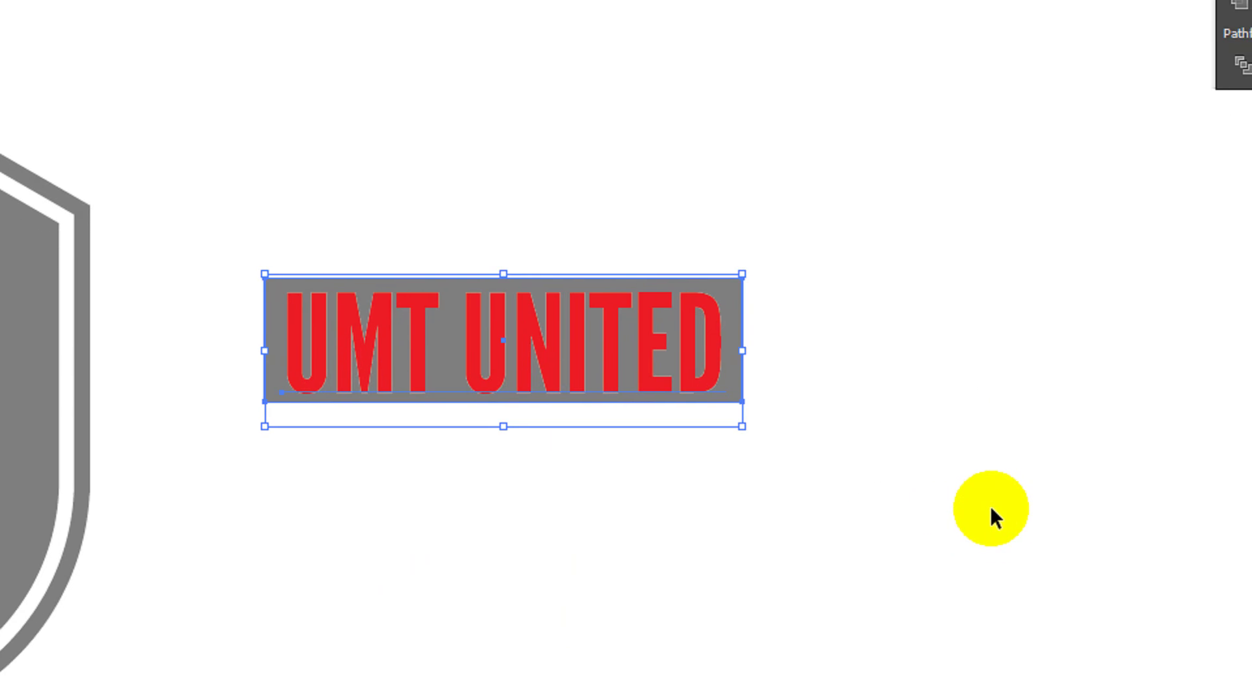
left_click_drag(960, 503, 561, 210)
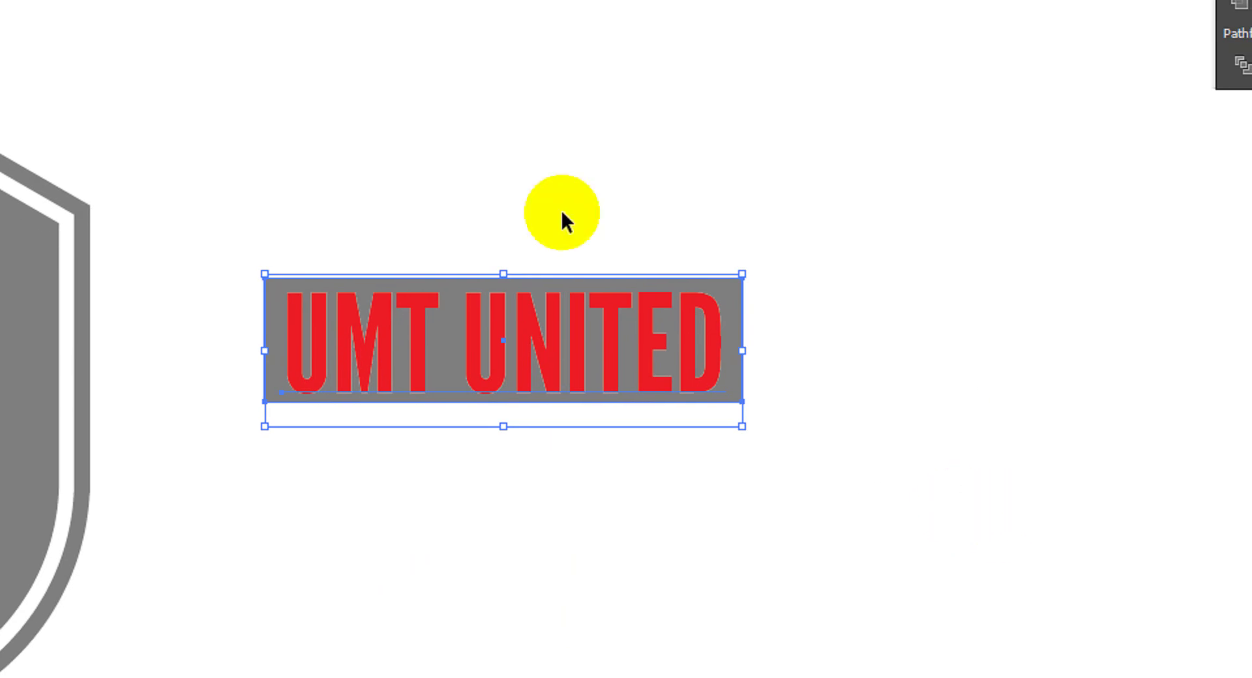
left_click(847, 317)
left_click(738, 297)
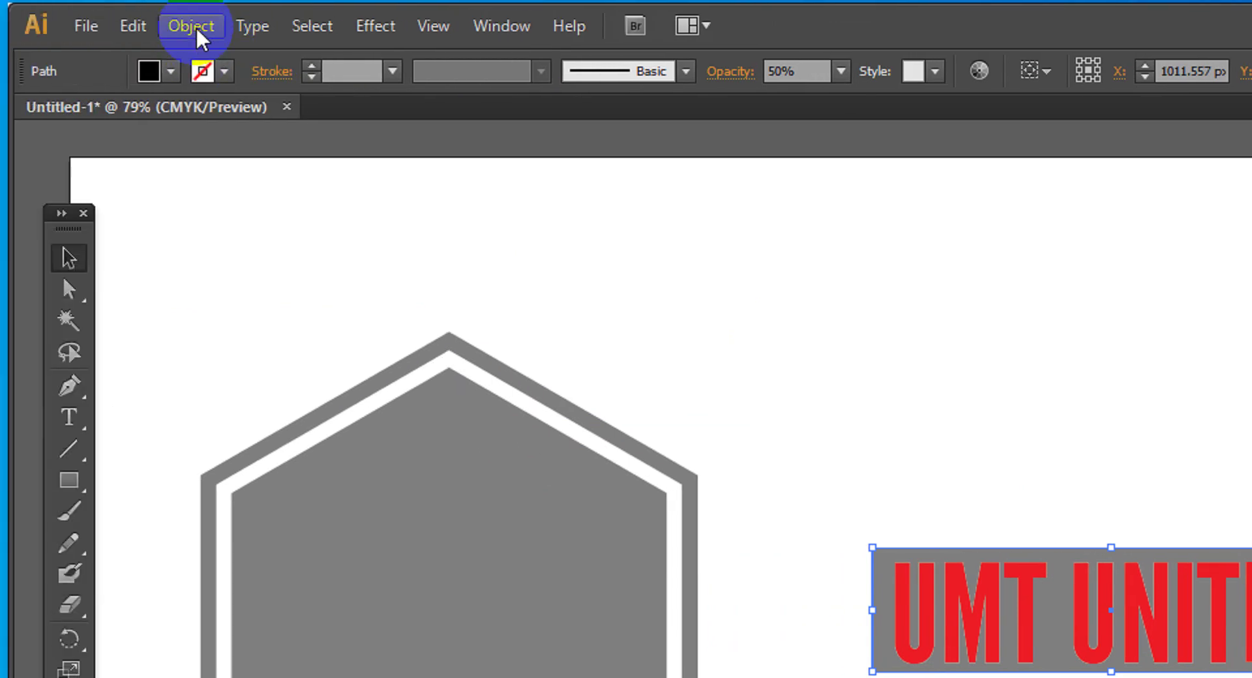
Add a 15 px offset path around the banner box.
left_click(196, 29)
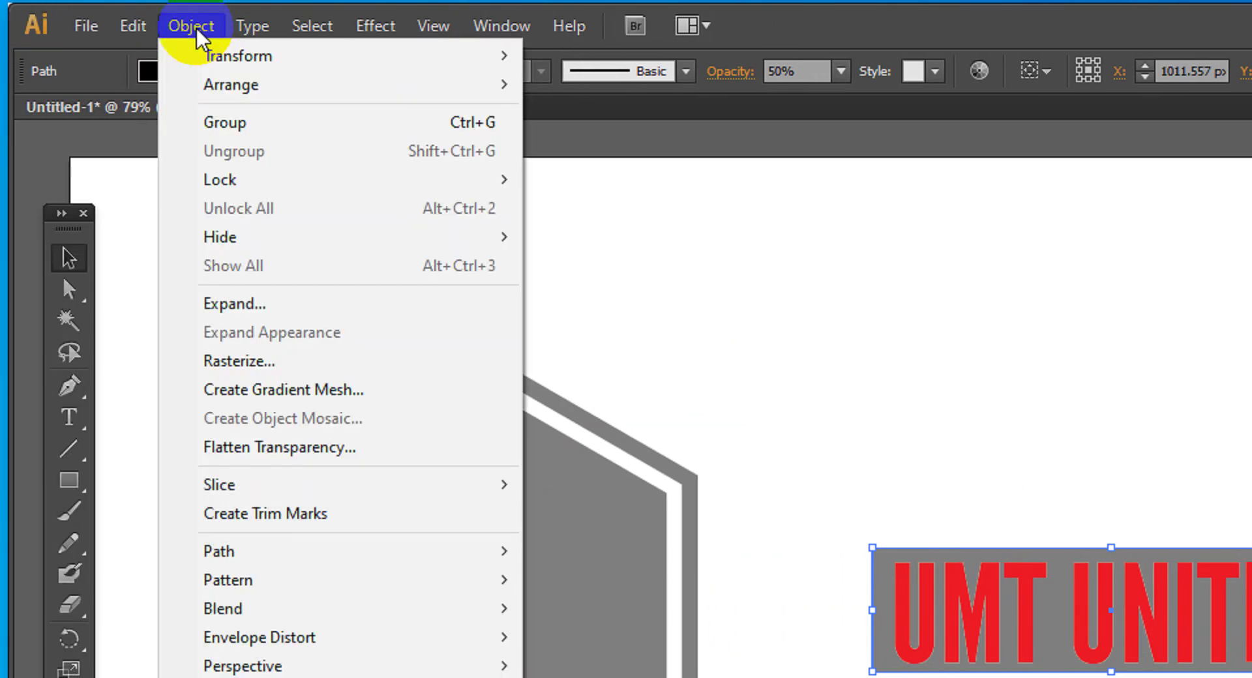
mouse_move(219, 501)
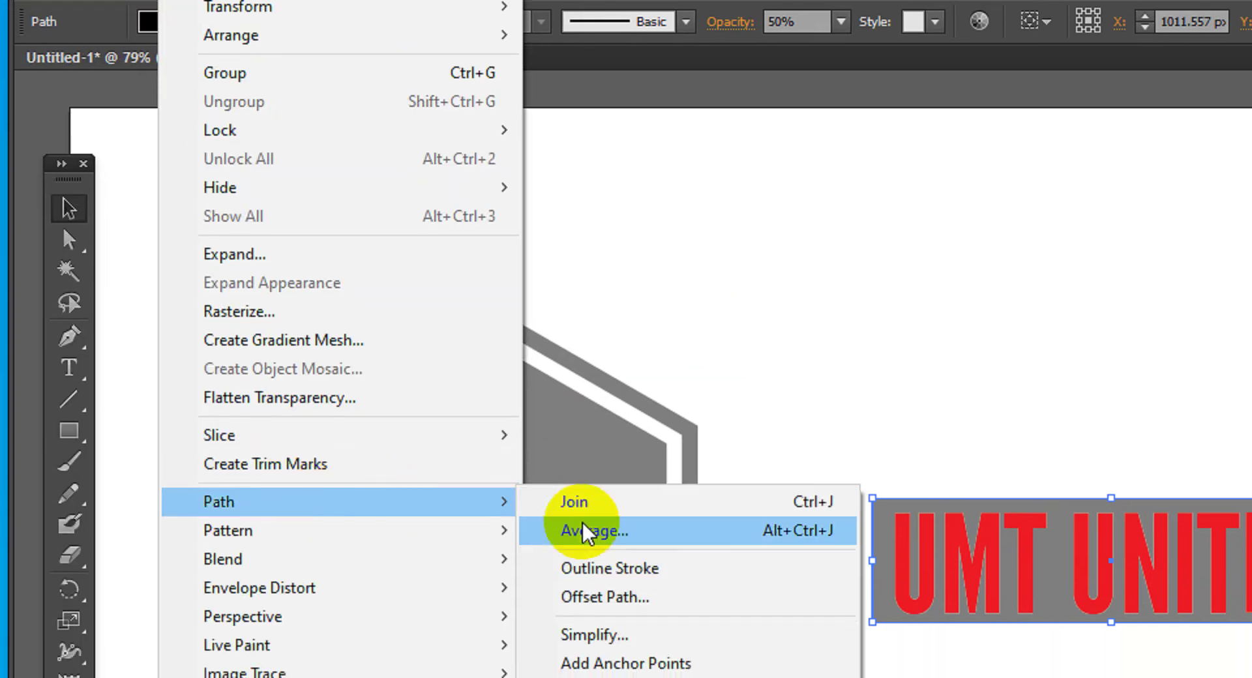
left_click(605, 597)
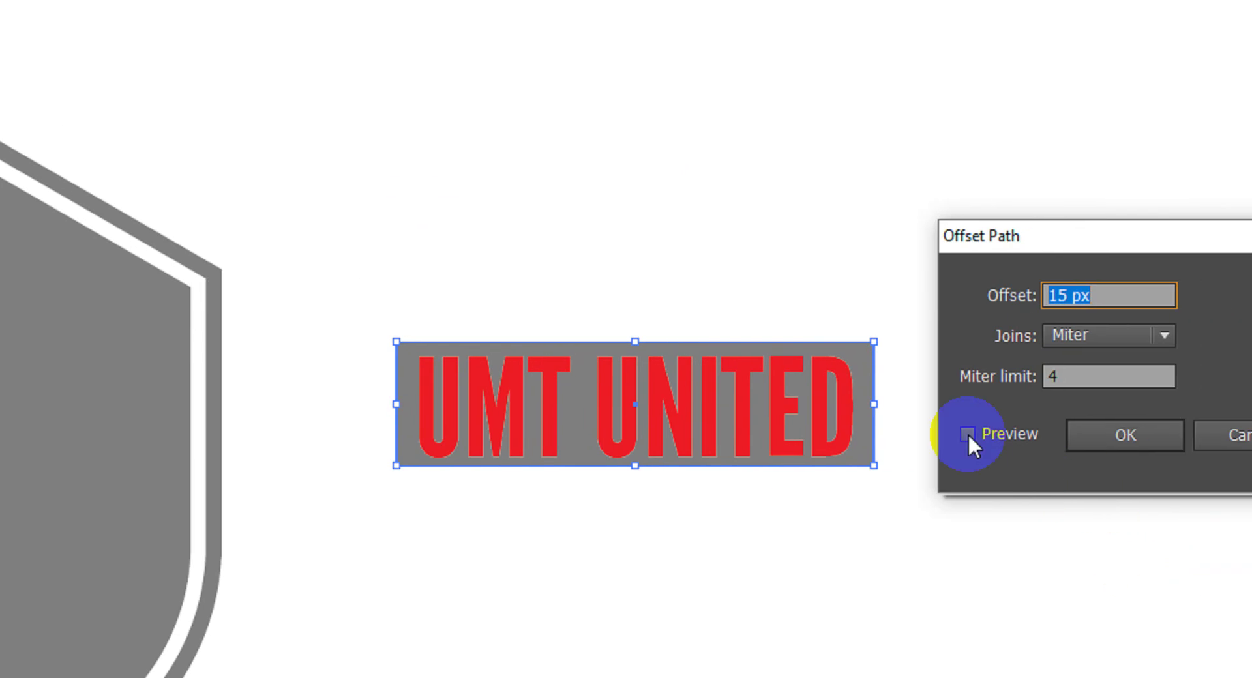
left_click(968, 433)
left_click(1125, 435)
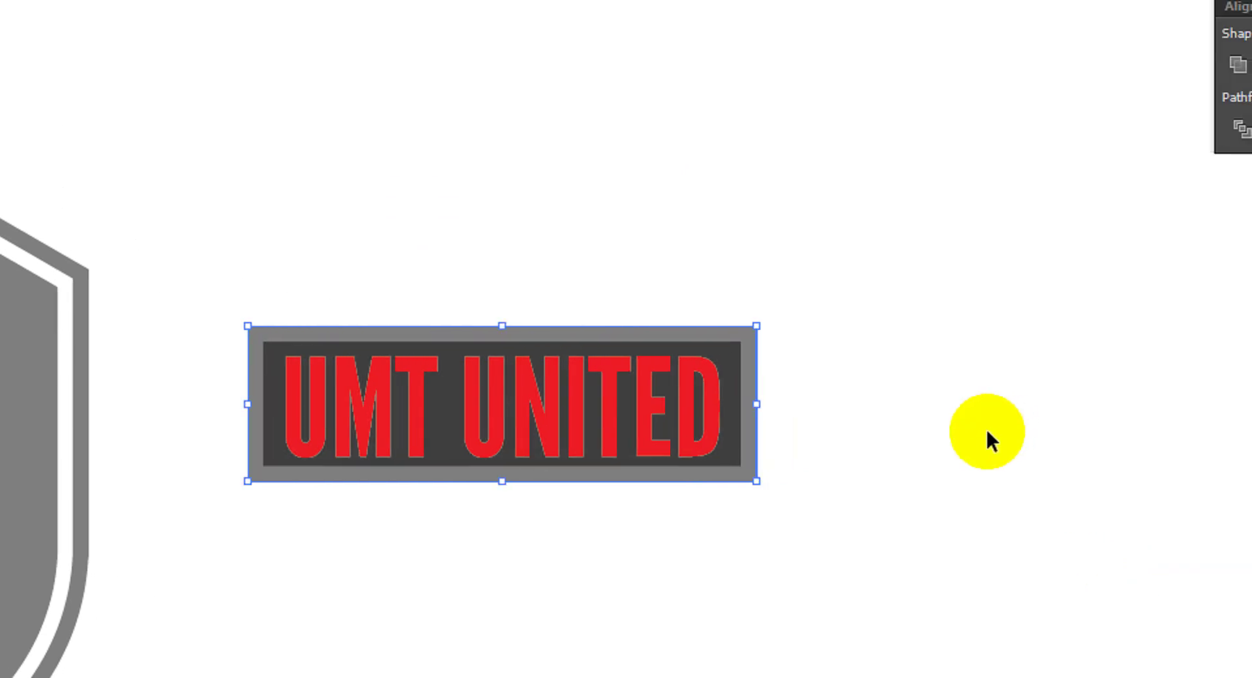
left_click(307, 407)
Group the UMT UNITED text with its frames, then cut and paste the group in place.
left_click_drag(782, 529, 626, 200)
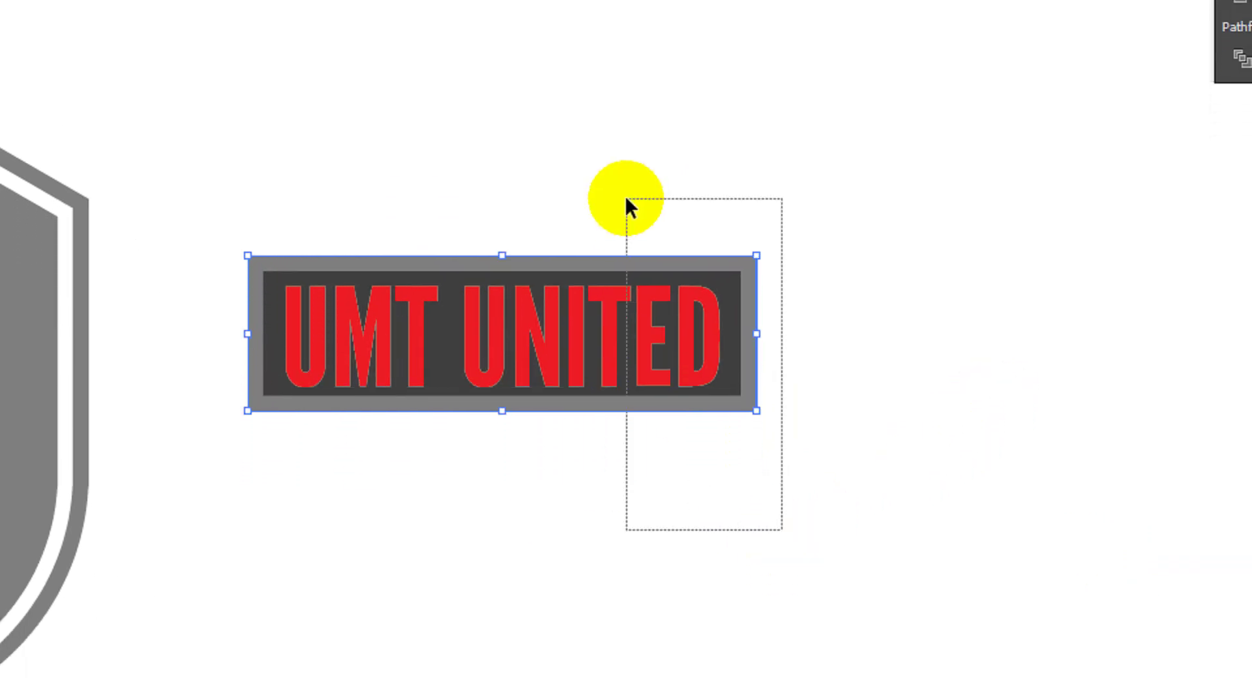
right_click(613, 320)
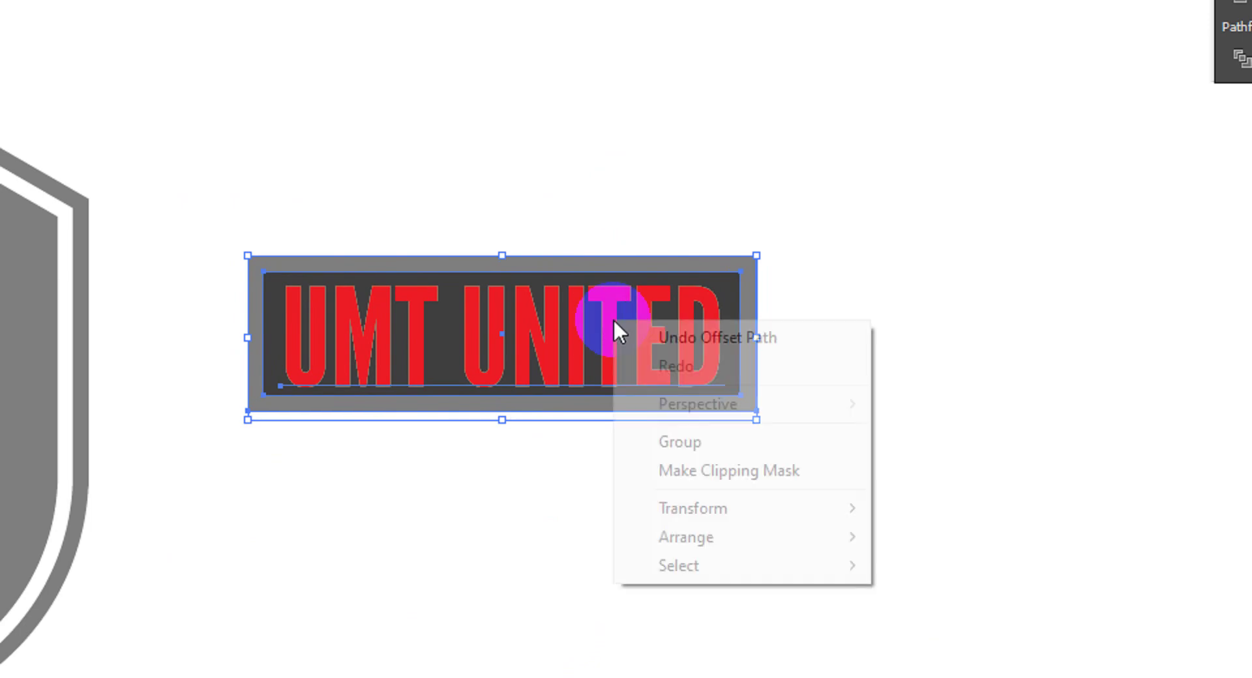
left_click(674, 437)
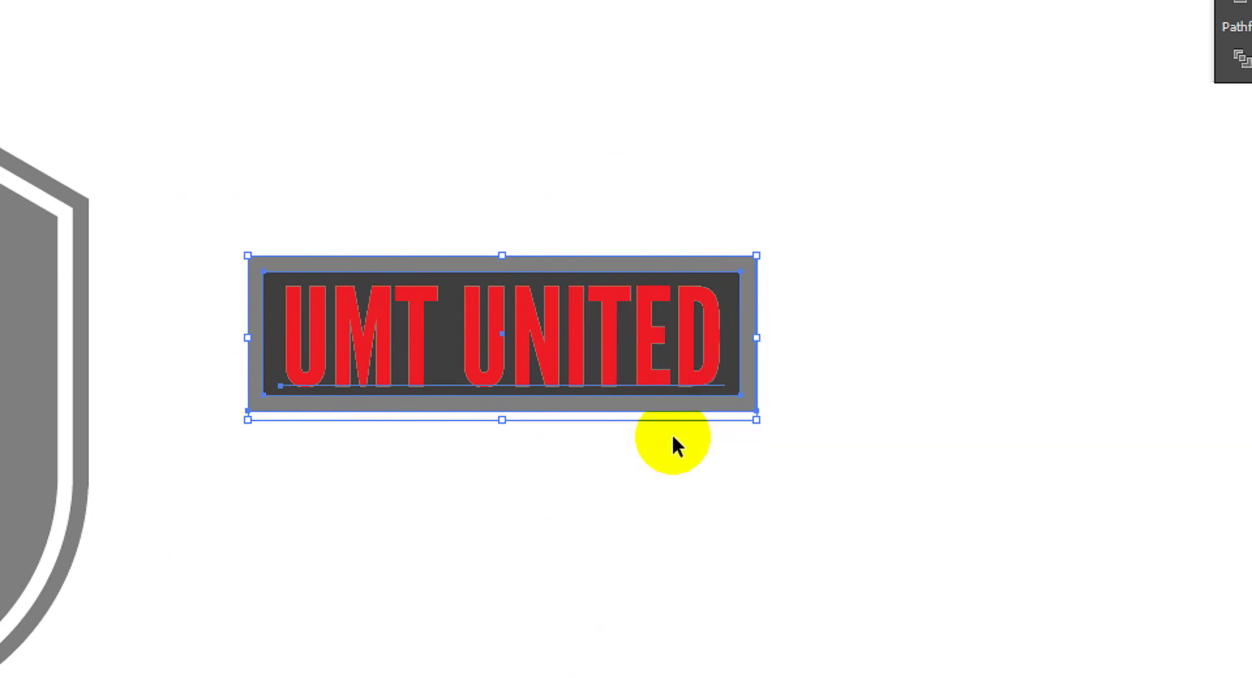
key("ctrl+x")
key("ctrl+f")
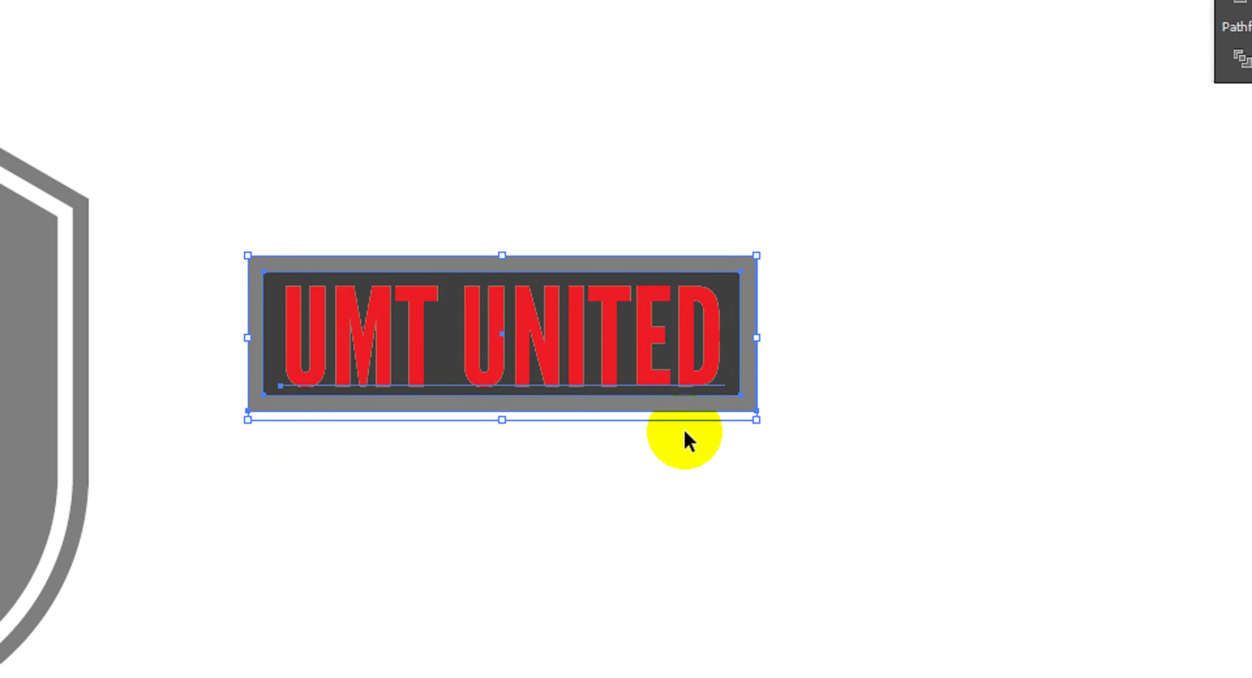
right_click(619, 357)
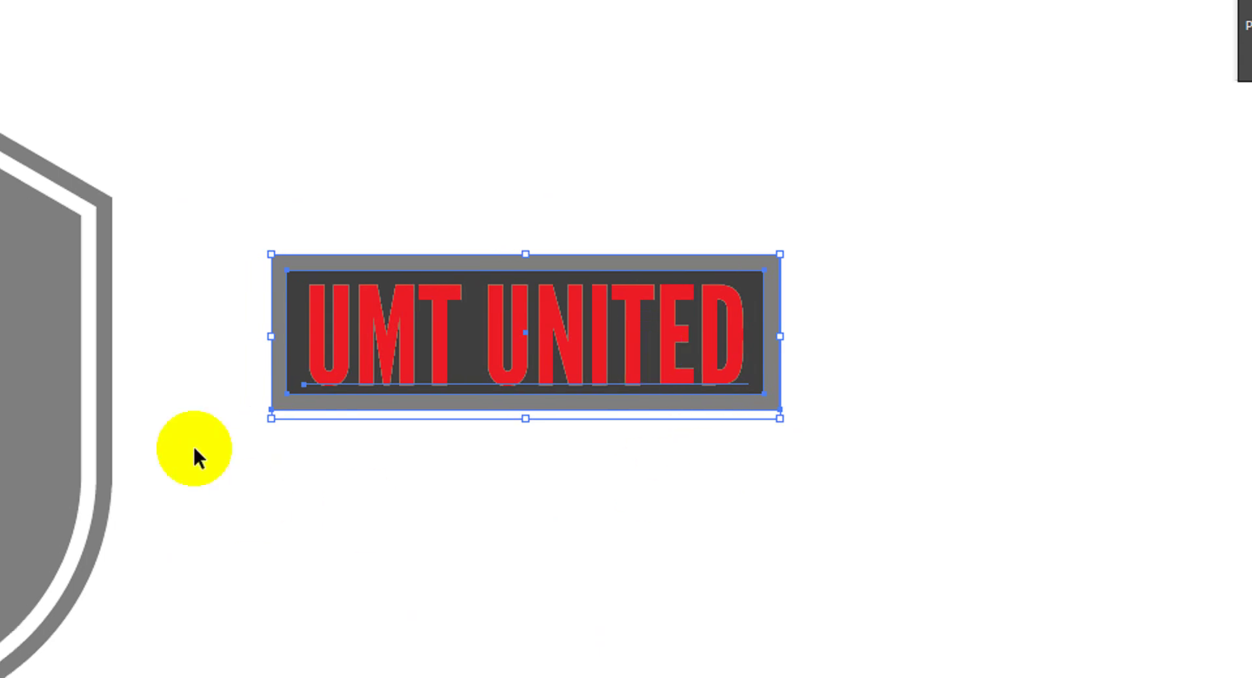
scroll(193, 444, "left", 5)
Centre the banner horizontally on the shield, using the shield as key object.
left_click(247, 414, "shift")
left_click_drag(248, 414, 260, 414)
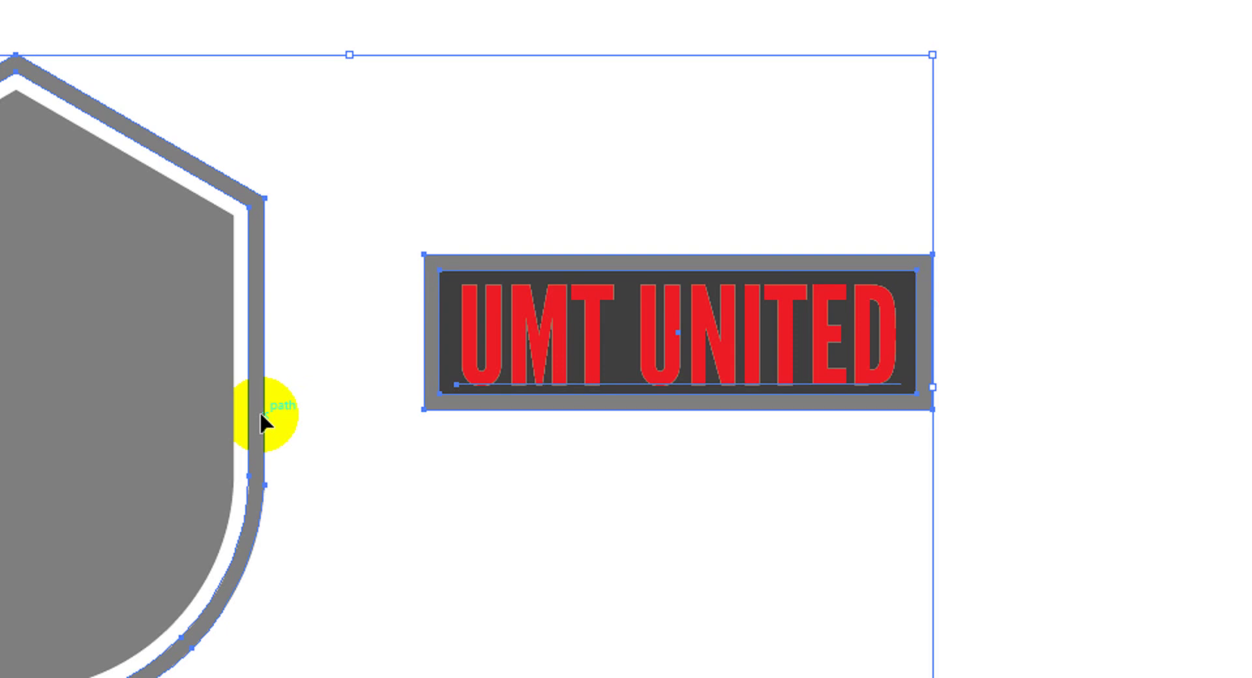
left_click(261, 423)
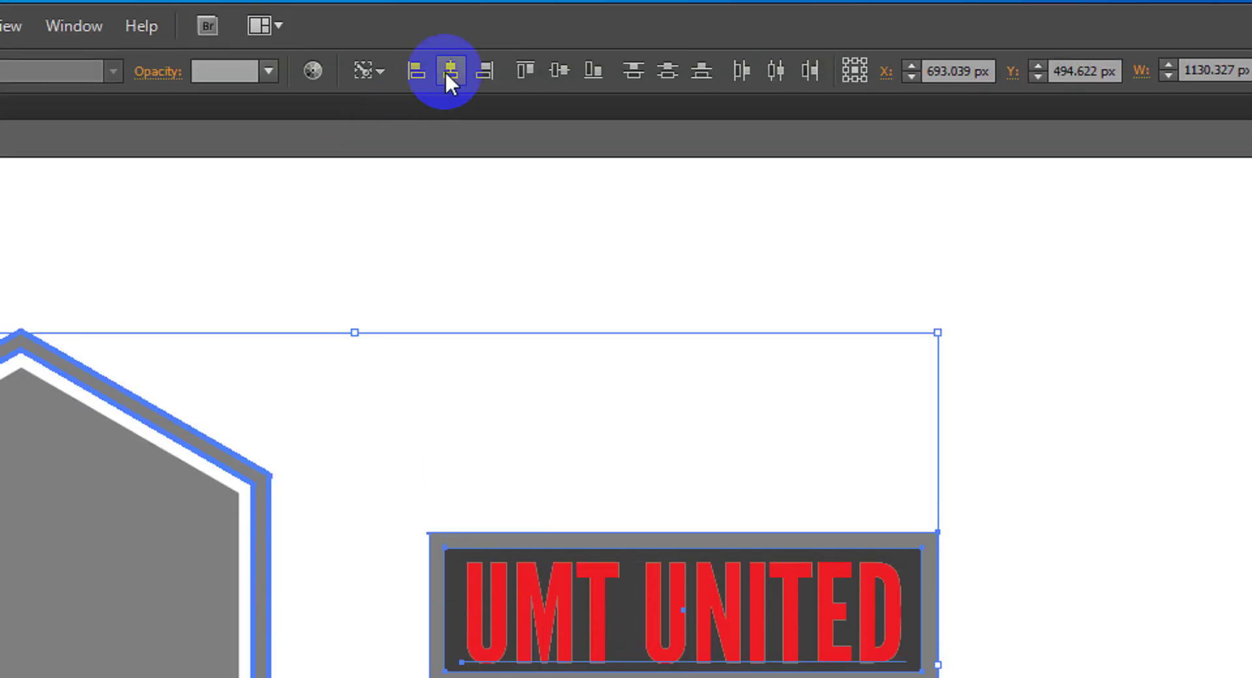
left_click(450, 71)
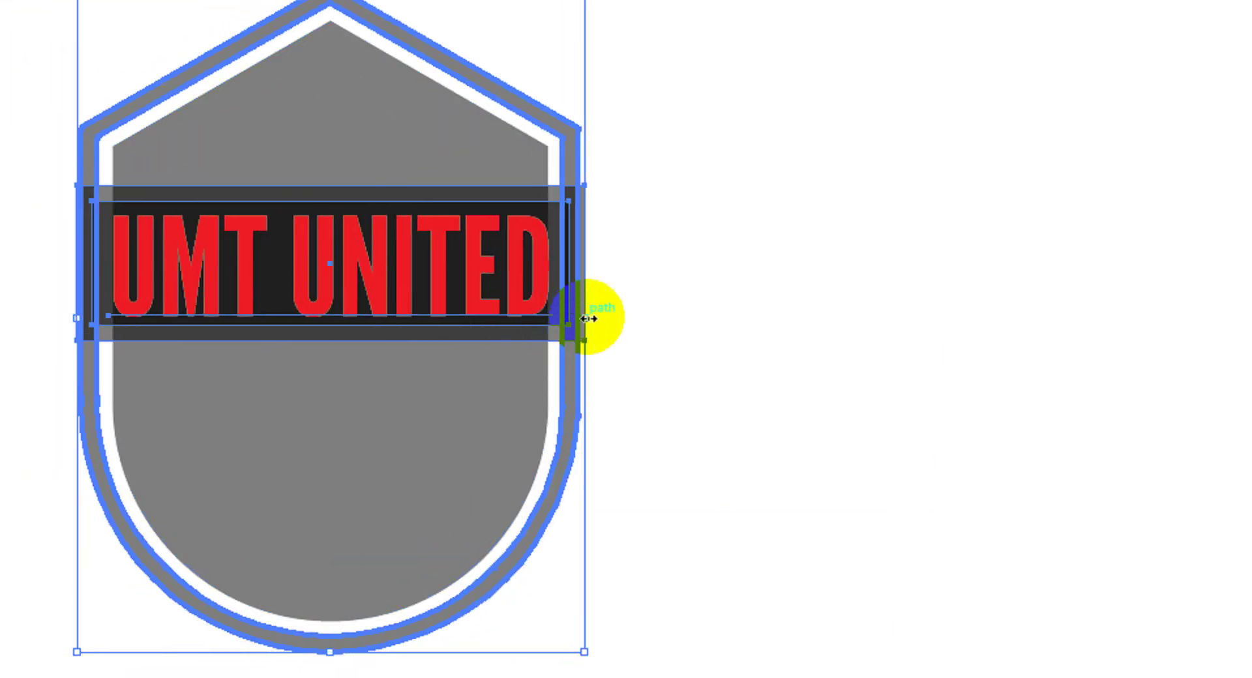
Widen the banner past the shield's sides and move it down two steps.
left_click(776, 332)
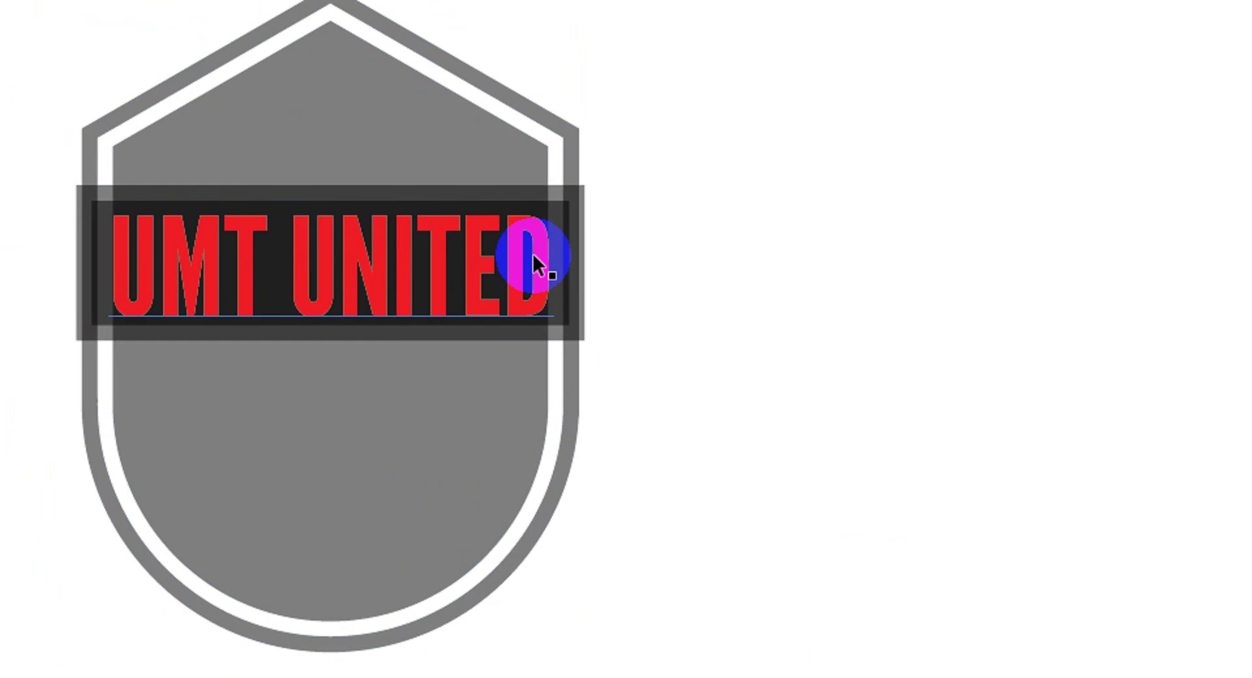
left_click(561, 264)
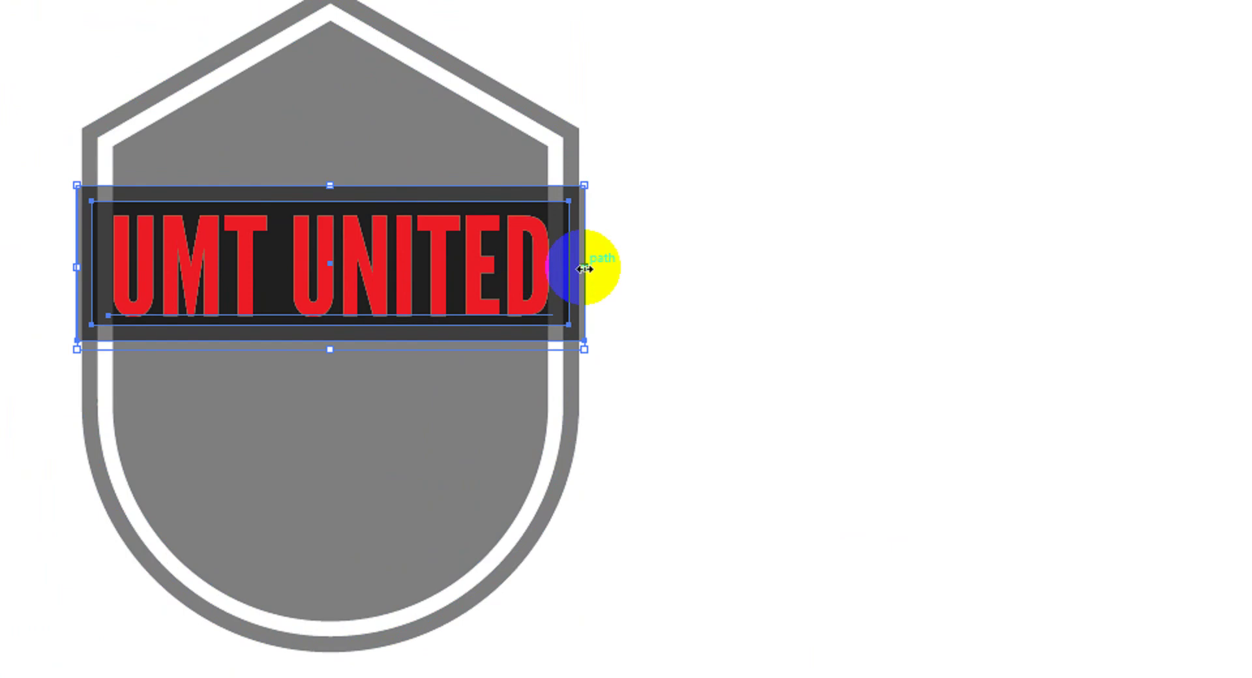
left_click_drag(585, 269, 627, 270)
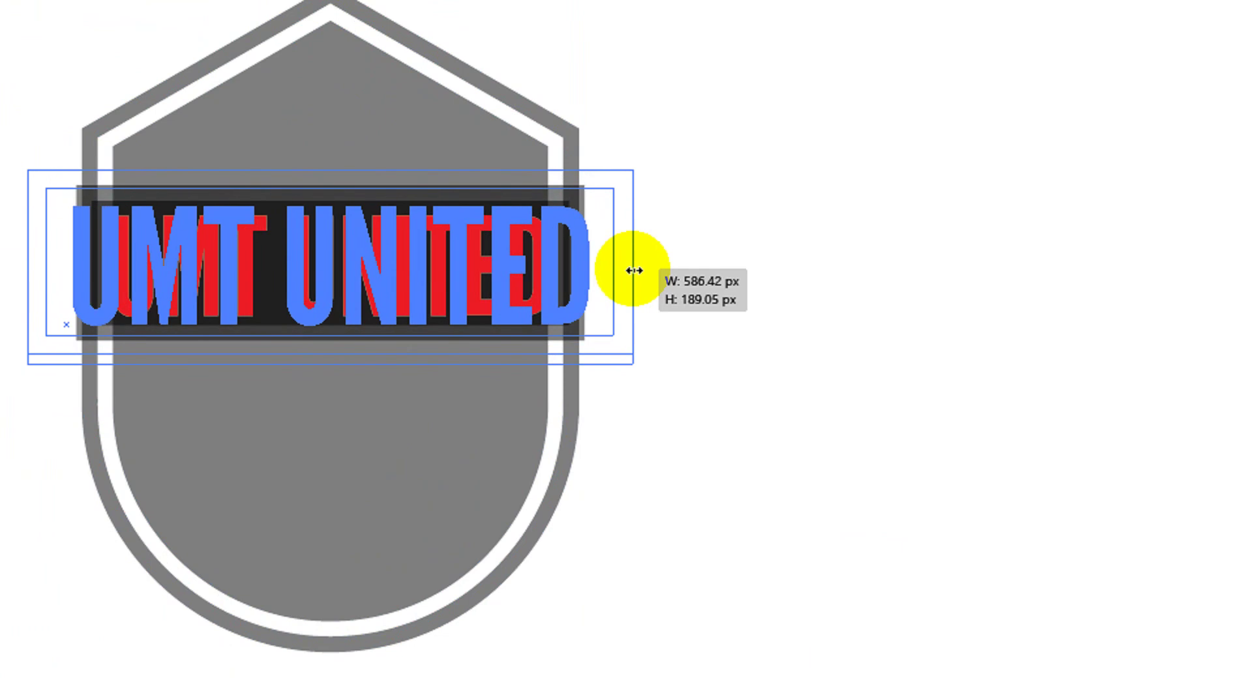
left_click_drag(627, 270, 649, 268)
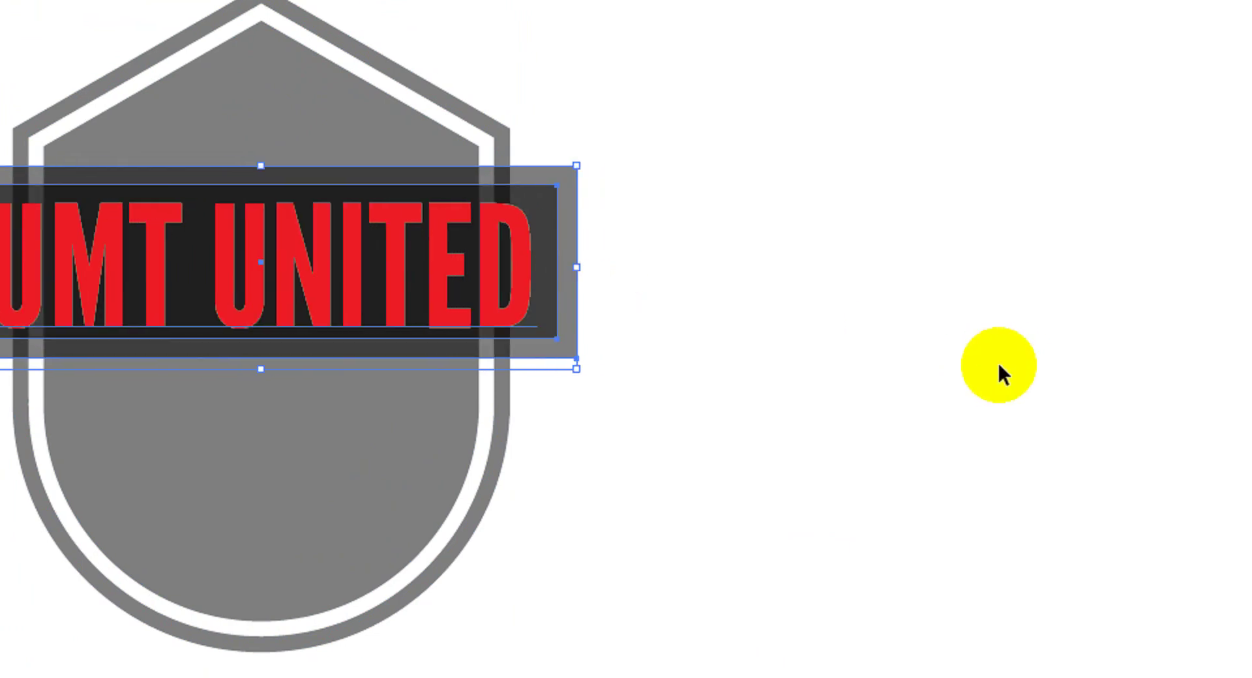
key("Down")
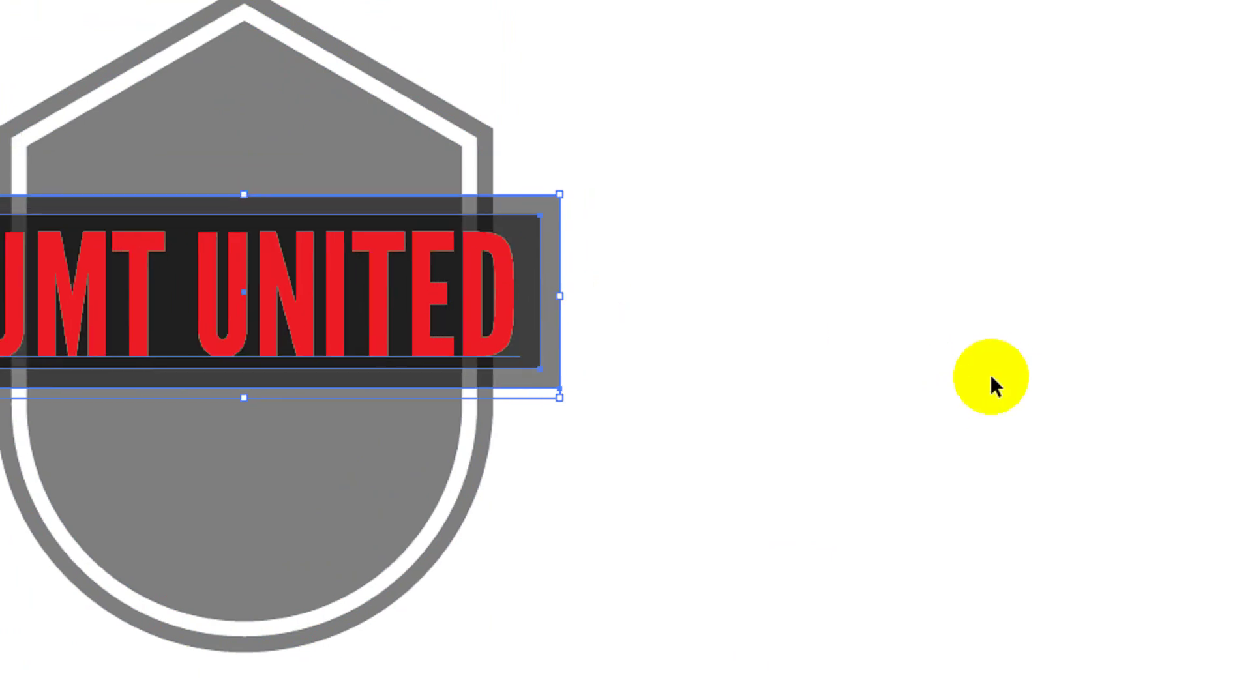
key("Down")
key("Down")
key("Down")
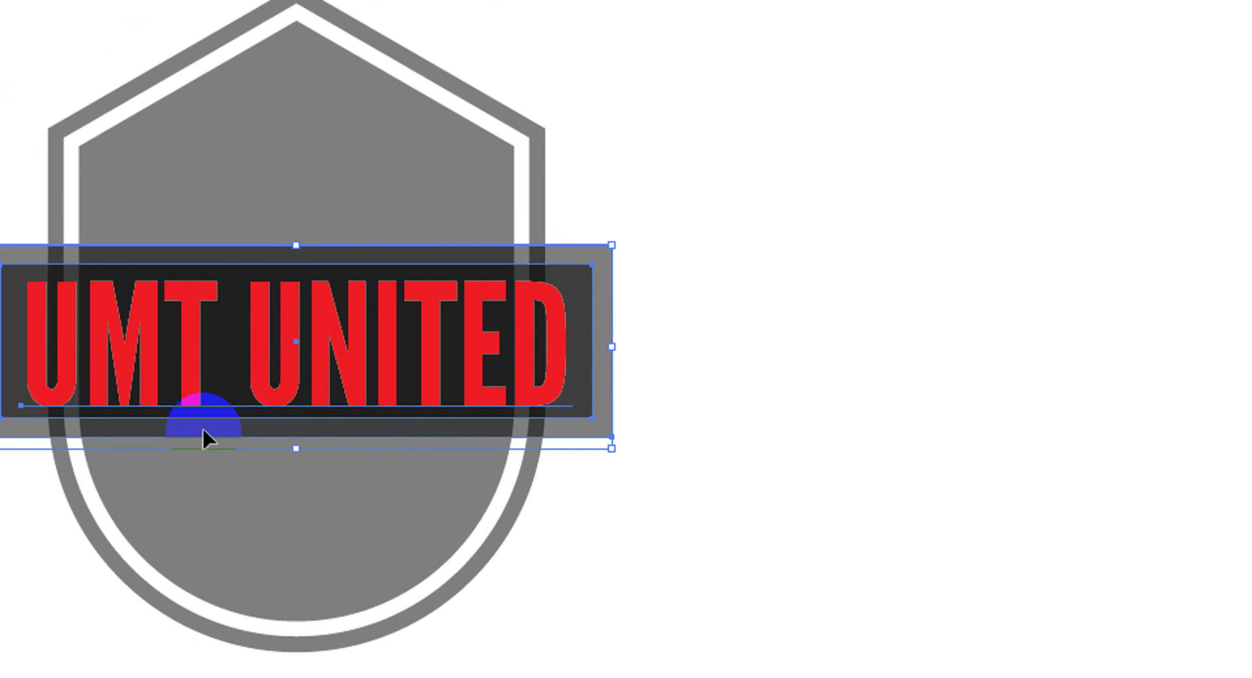
mouse_move(204, 439)
left_mouse_down()
mouse_move(301, 450)
mouse_move(300, 367)
left_mouse_up()
left_click(292, 391)
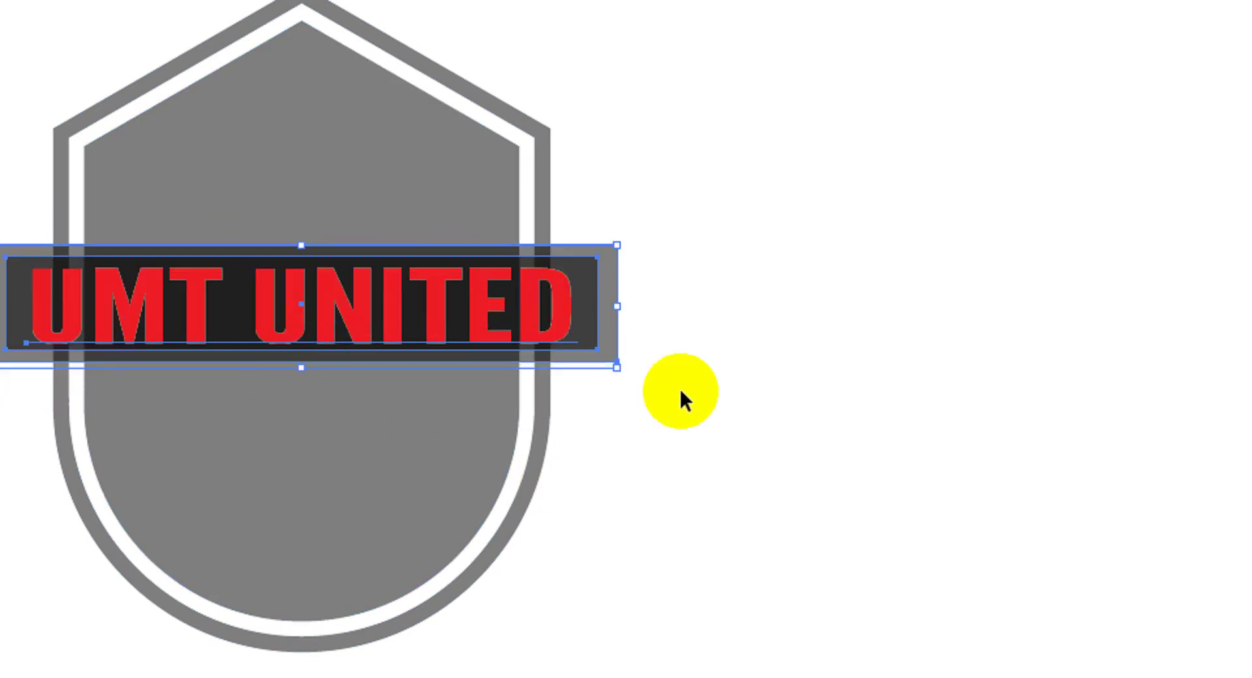
left_click(715, 394)
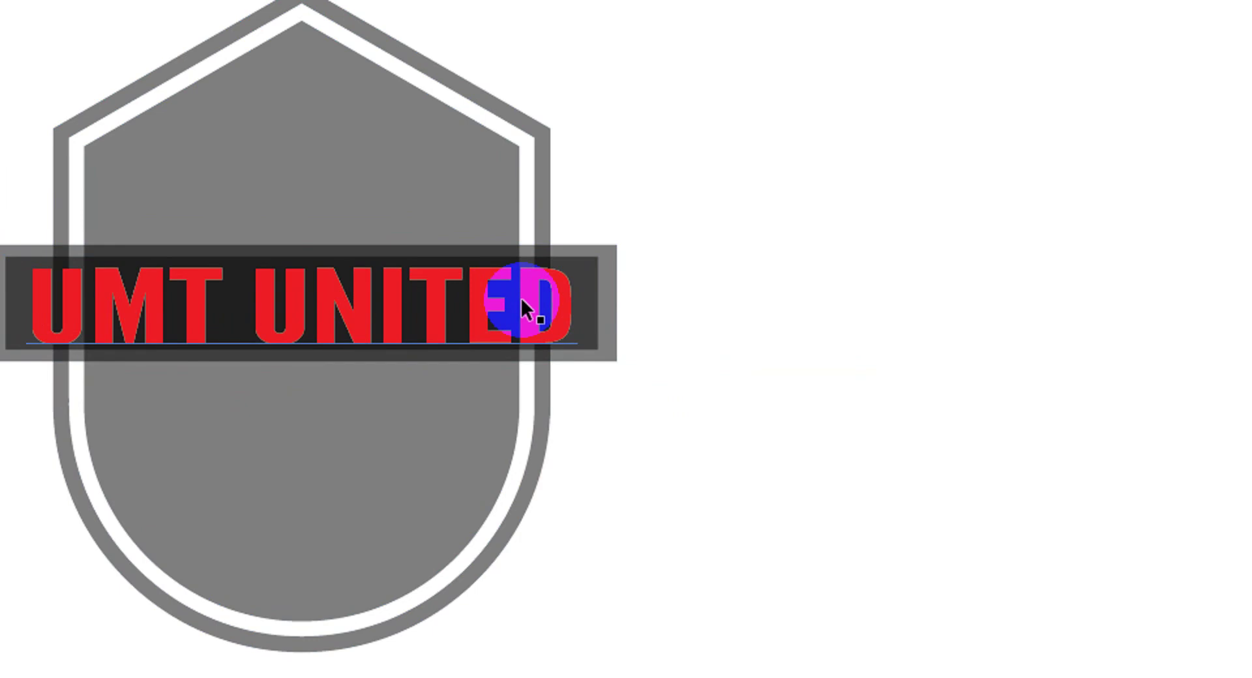
left_click(589, 295)
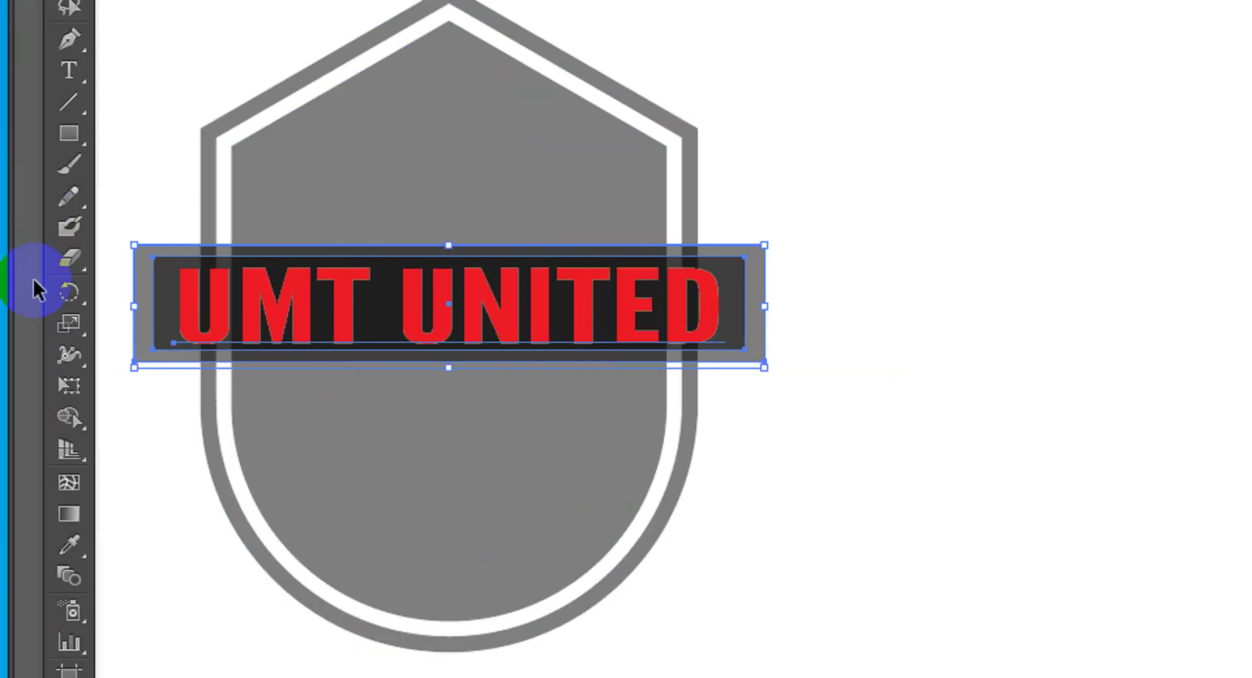
Shear the banner about -10° so its right end rises, then nudge it down two steps.
left_click(72, 295)
left_click(71, 323)
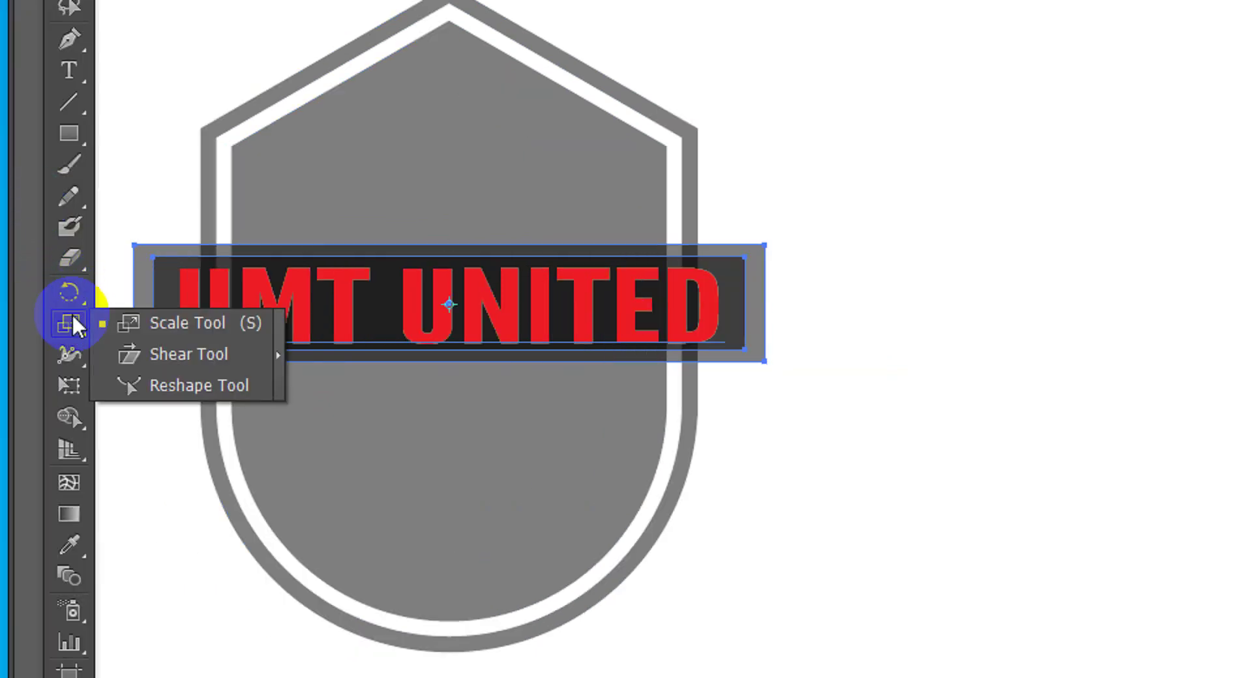
left_click(161, 364)
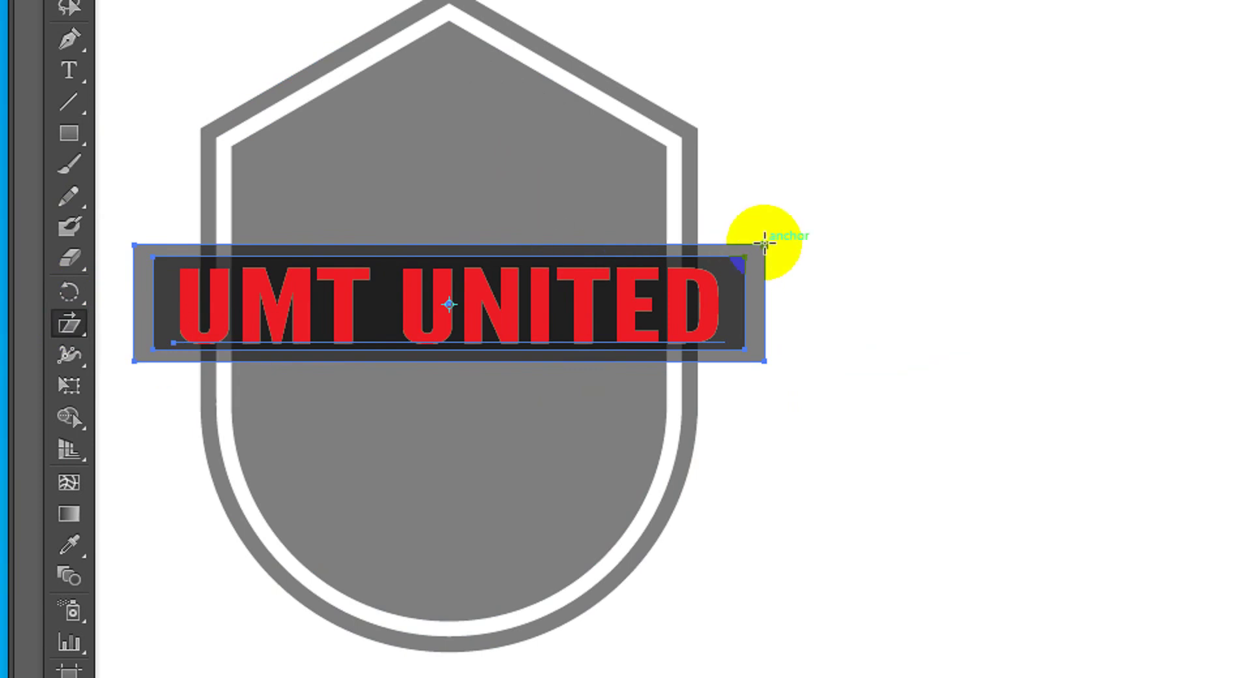
left_click_drag(764, 242, 766, 176)
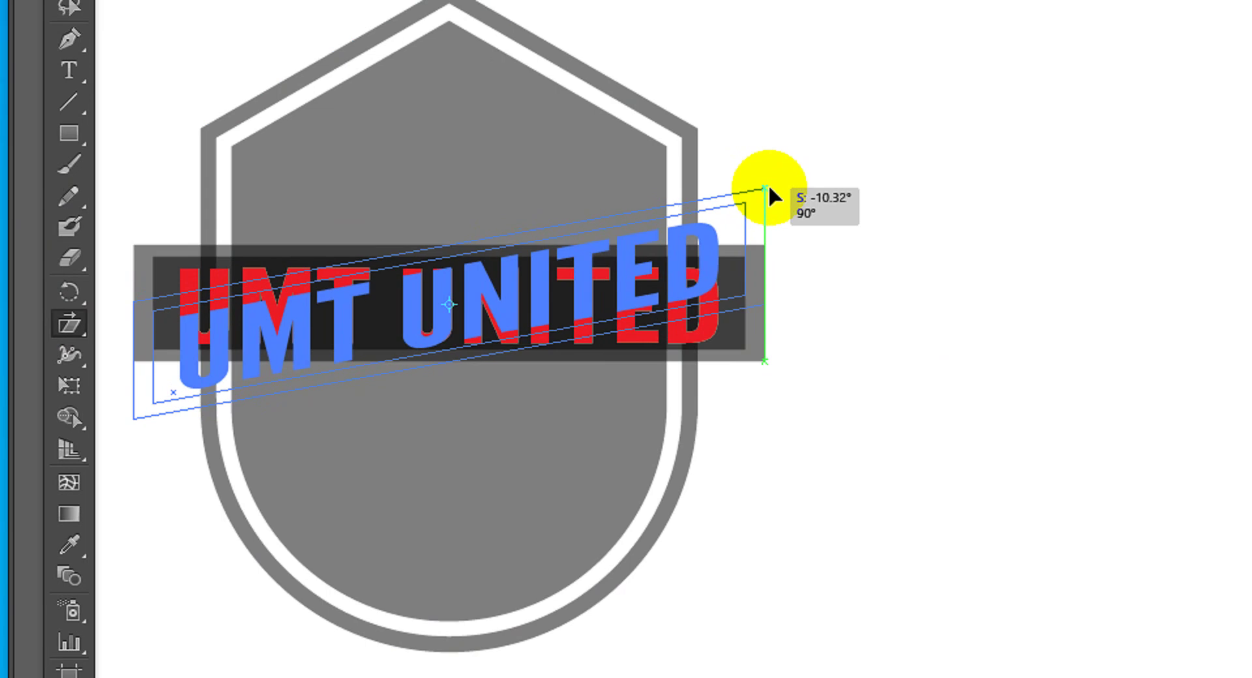
left_click_drag(764, 171, 766, 186)
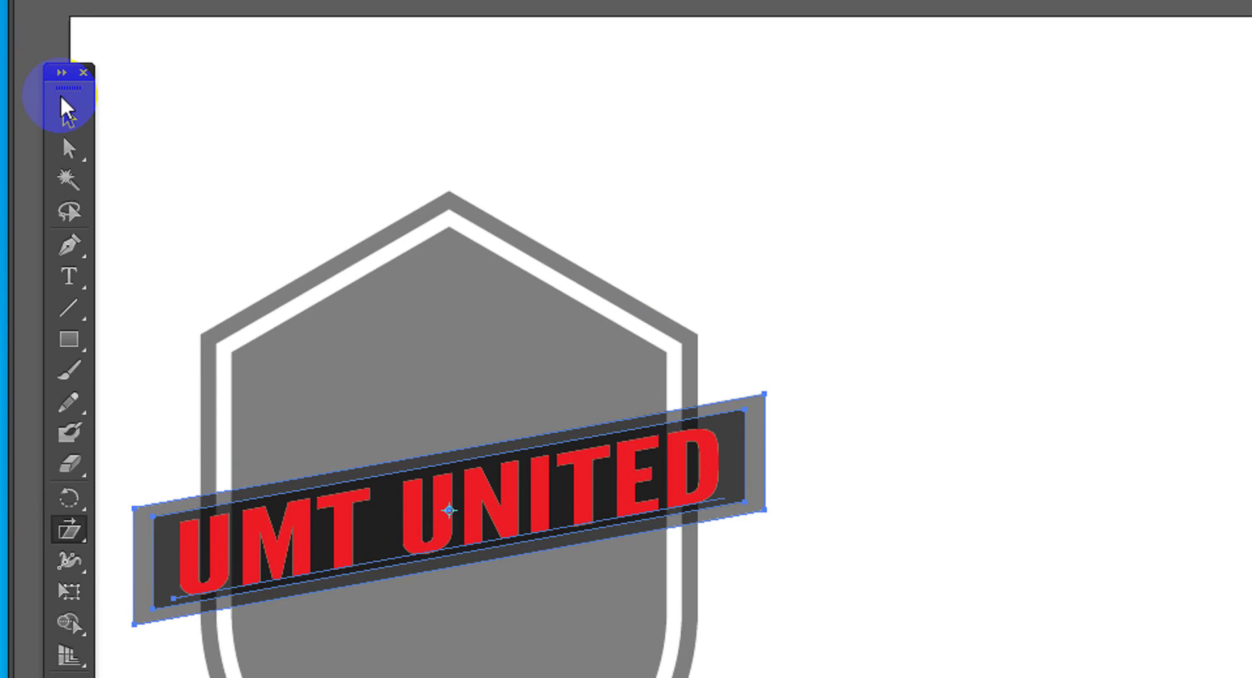
left_click(70, 165)
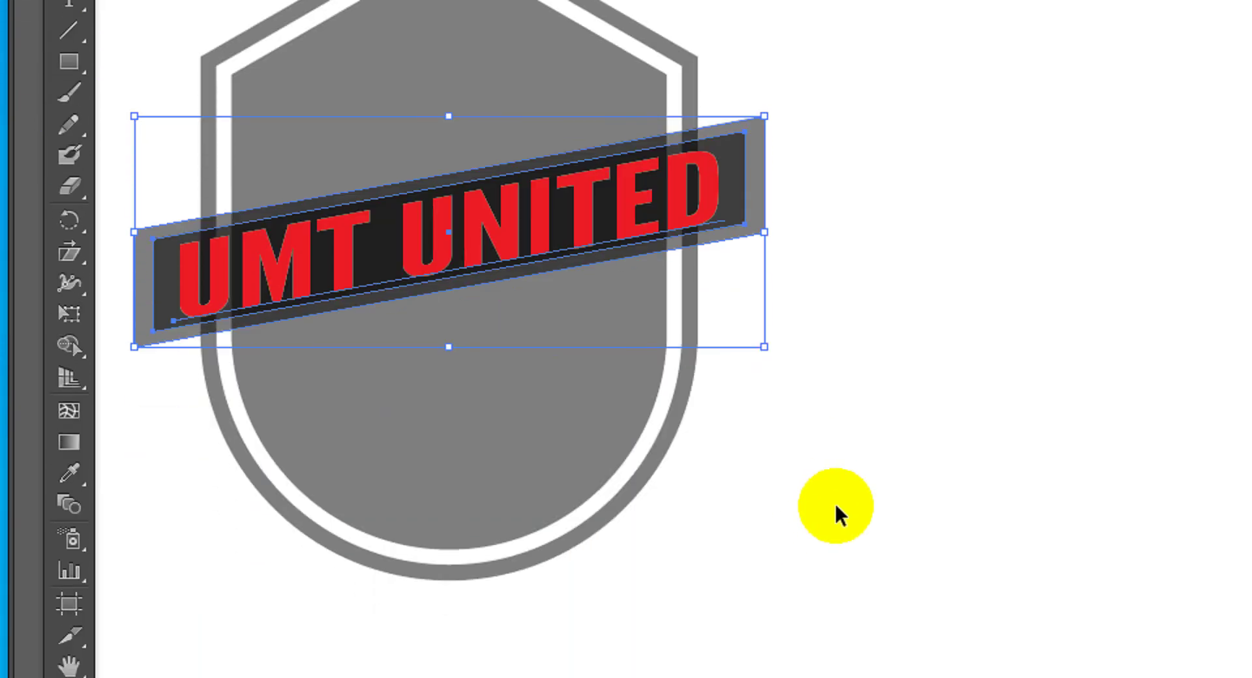
key("Down")
key("Down")
key("Down")
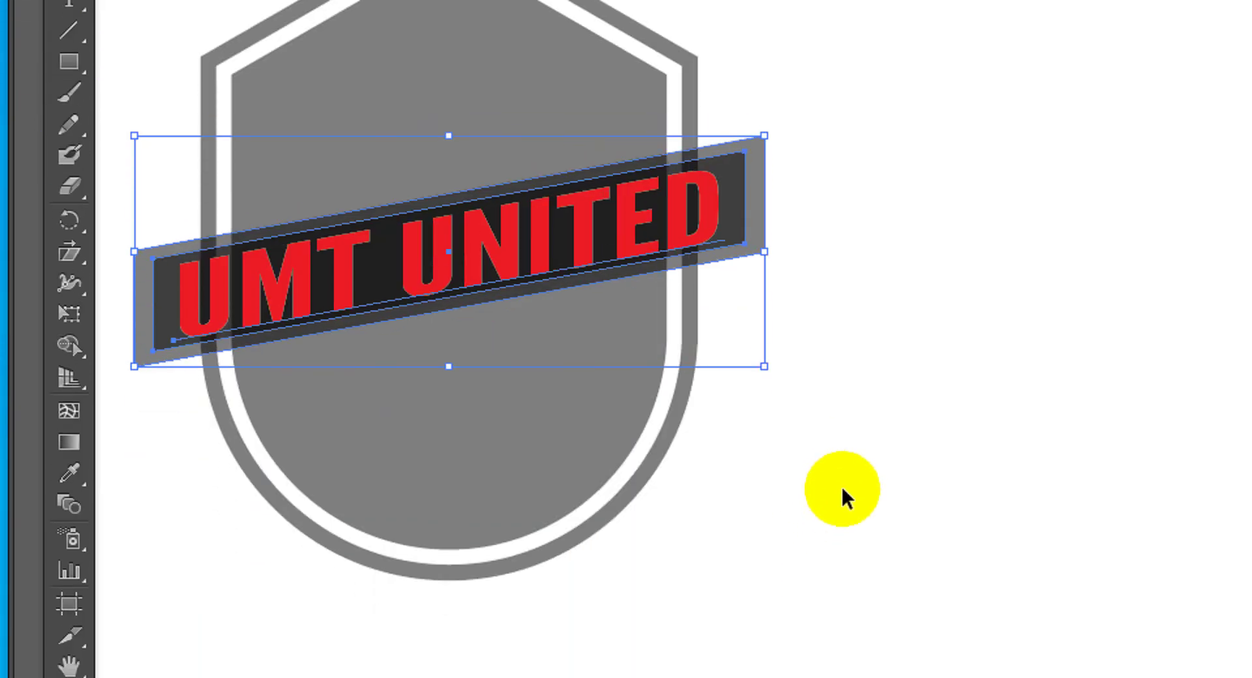
key("Down")
key("Down")
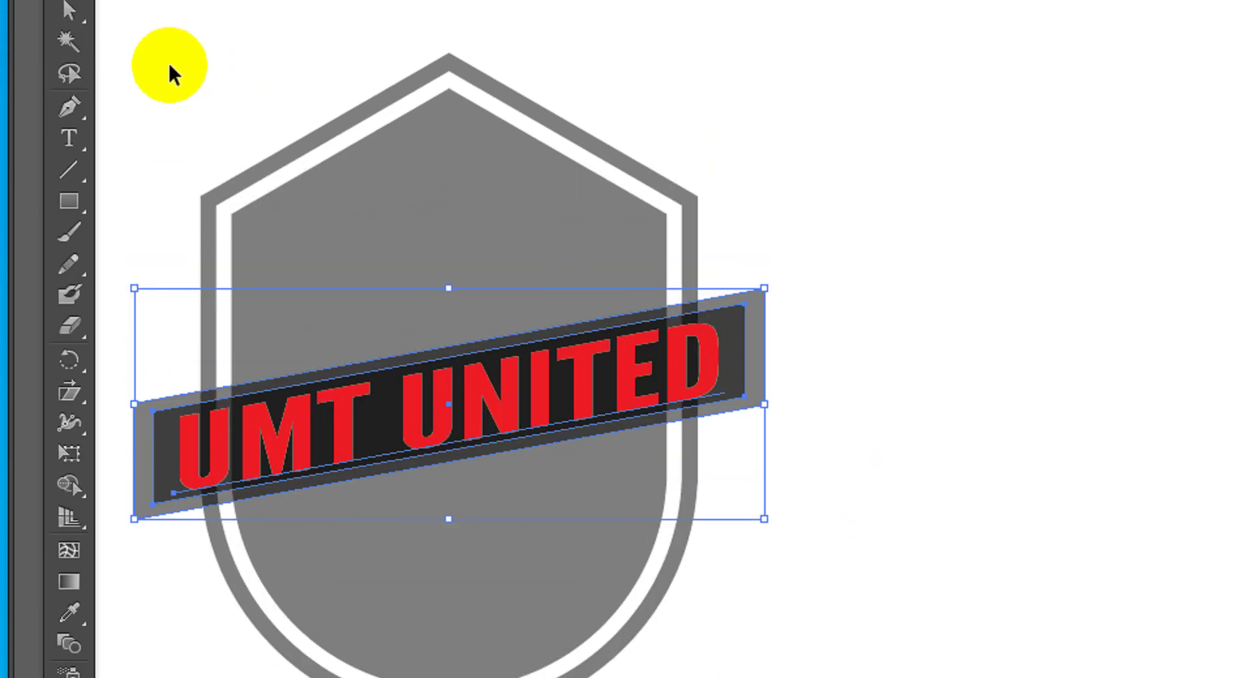
Draw a black triangular fold under the banner's left end.
left_click(187, 157)
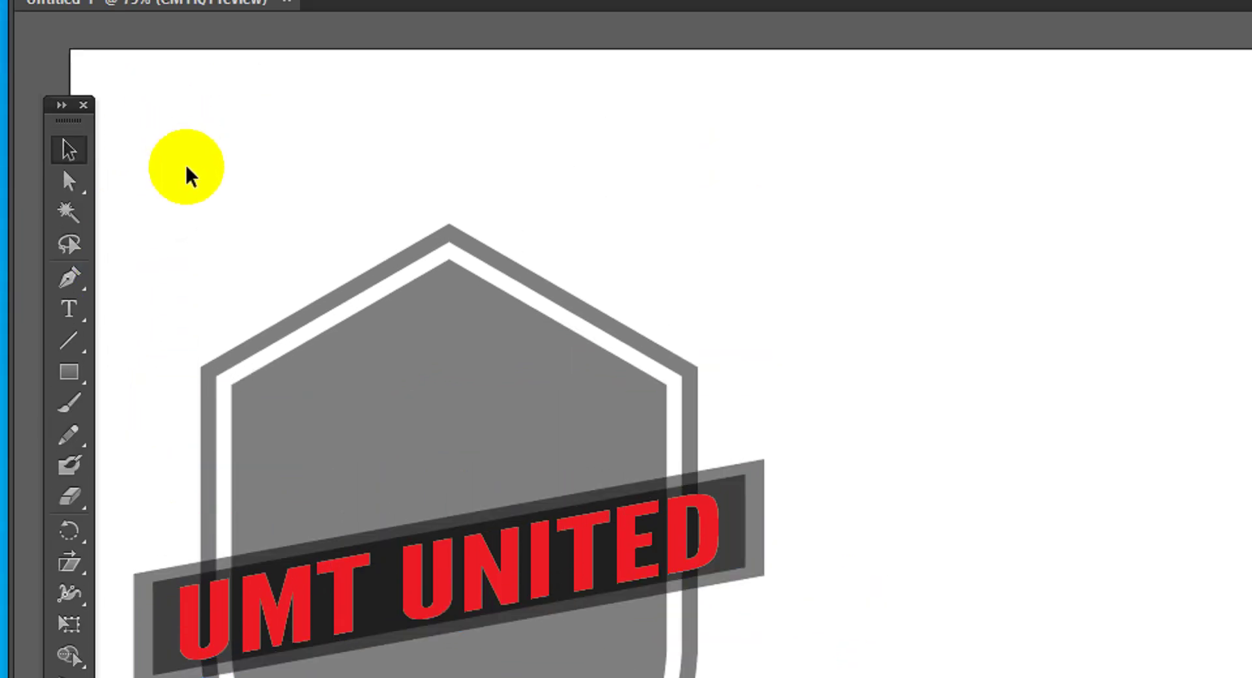
key("p")
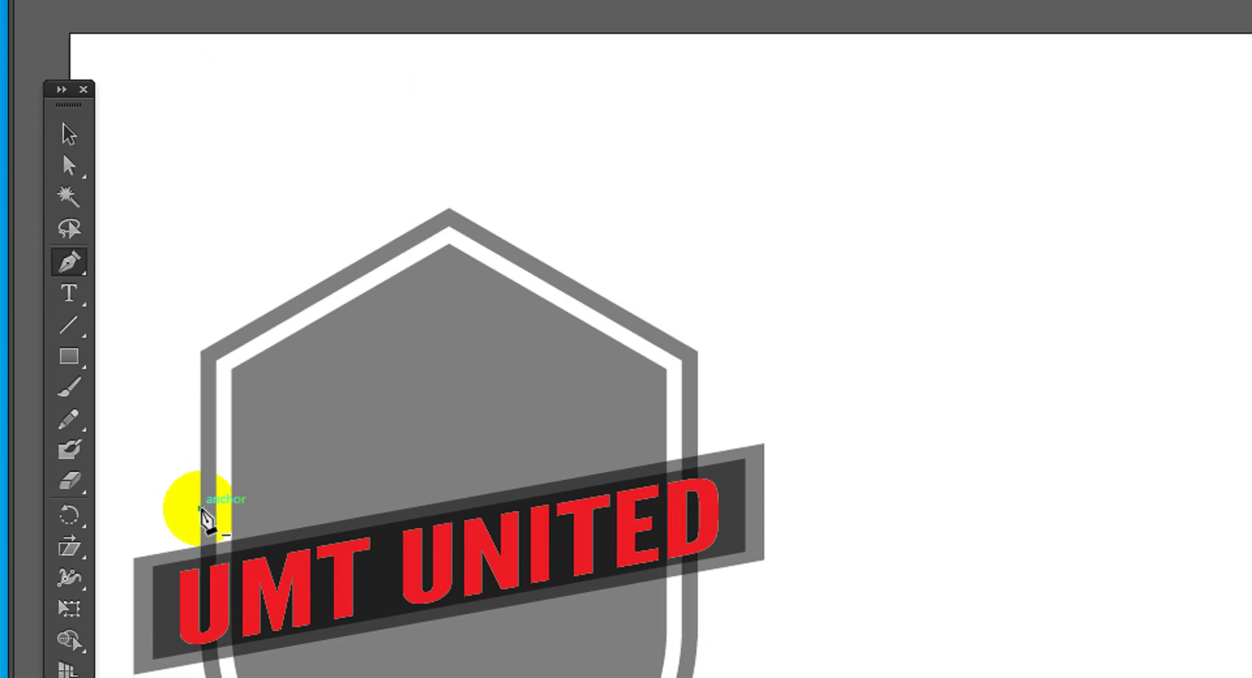
left_click_drag(201, 510, 134, 513)
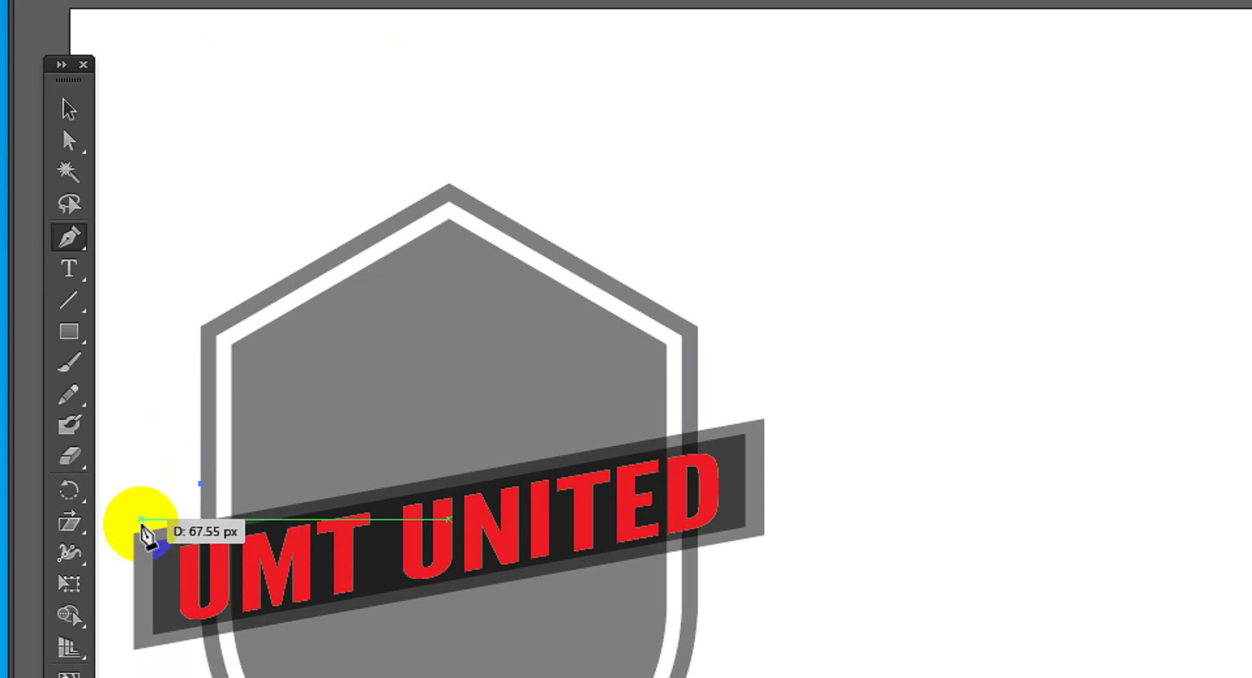
left_click(134, 509)
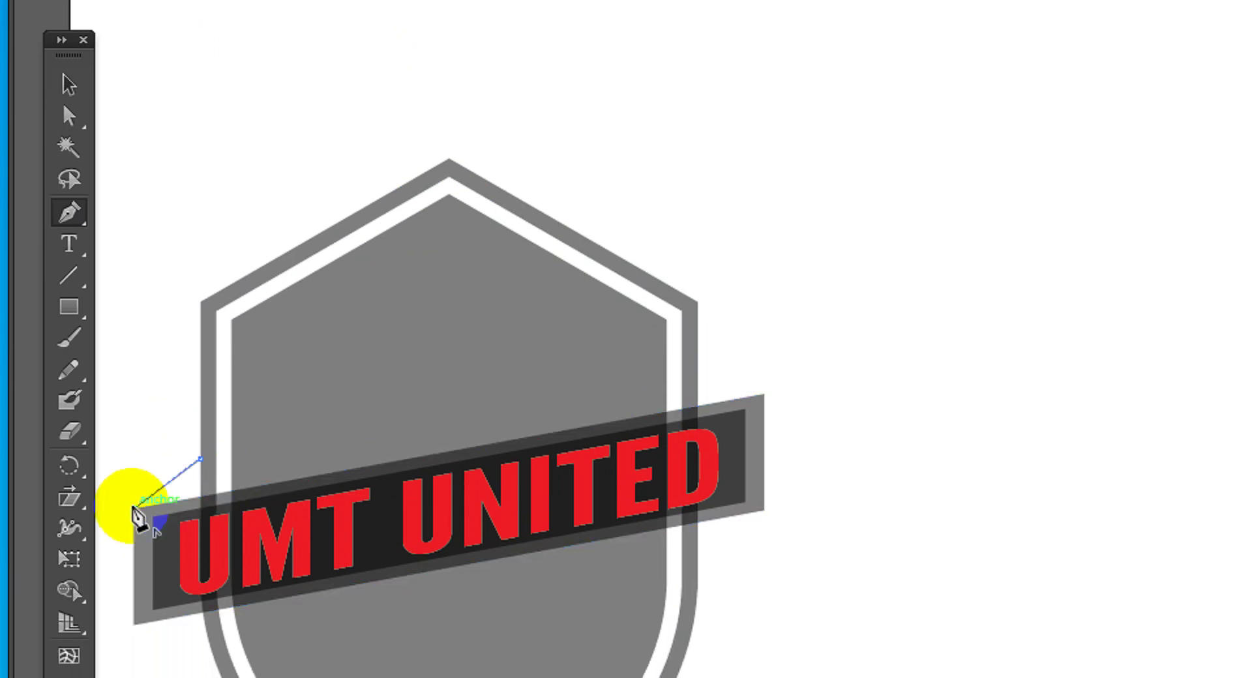
left_click(202, 498)
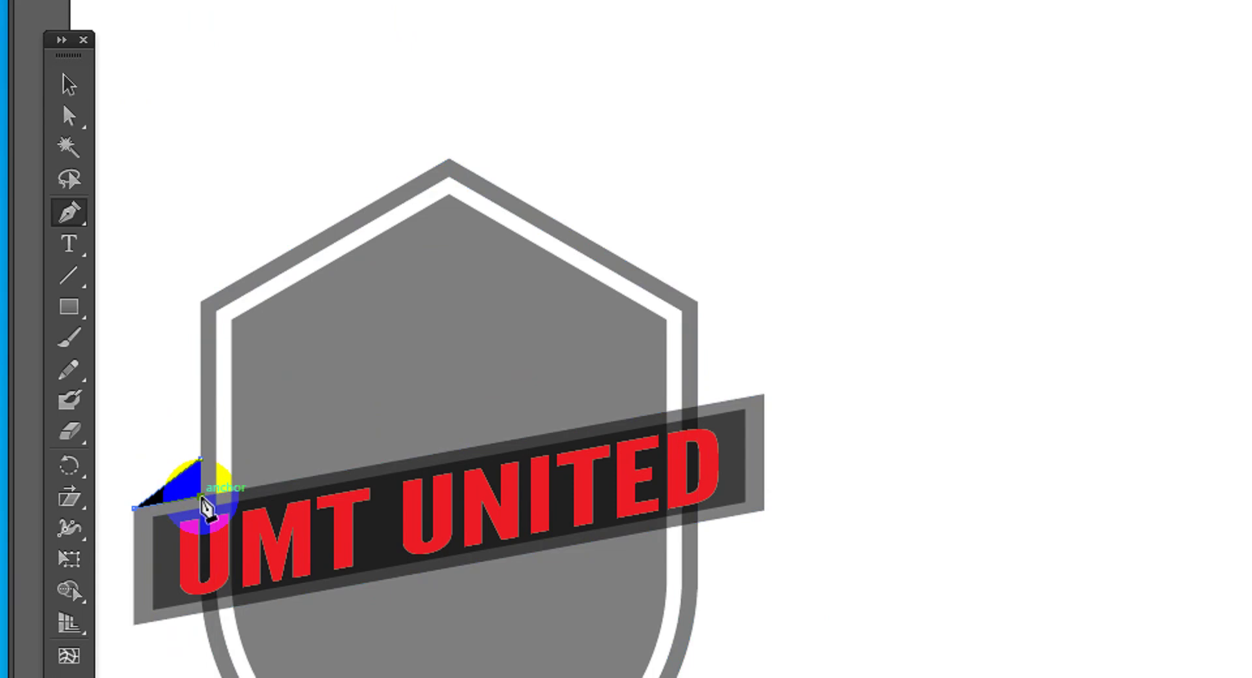
key("v")
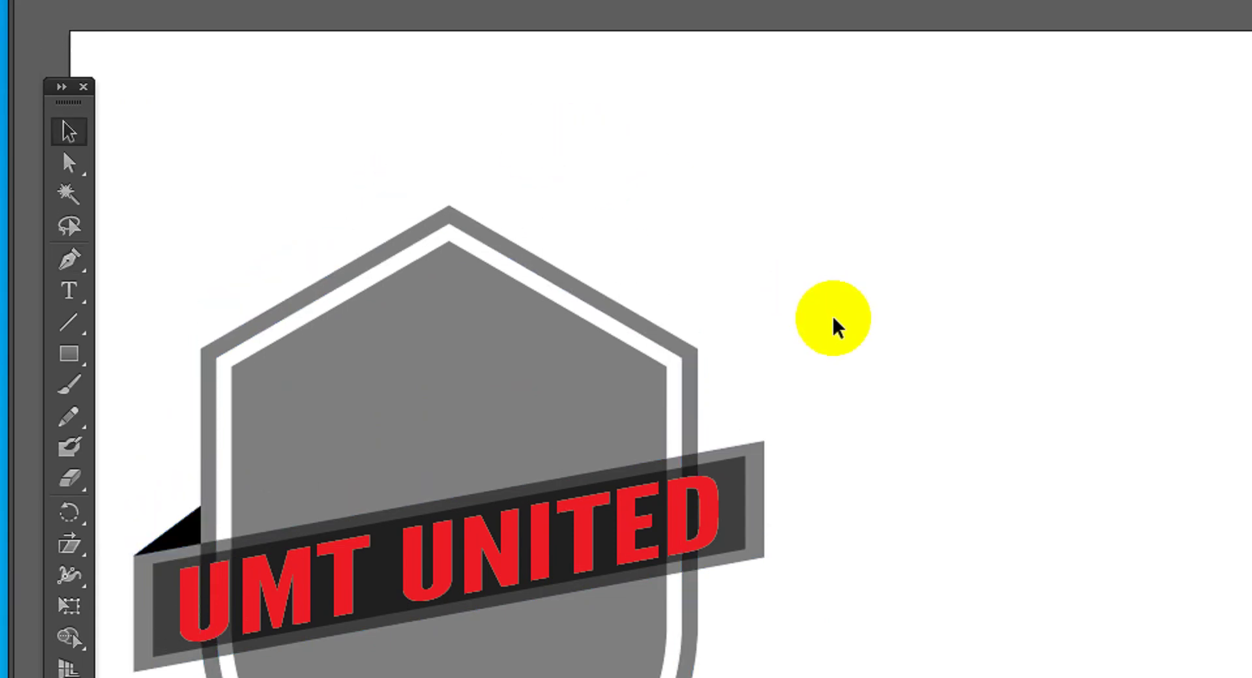
Zoom in and draw a black fold triangle under the banner's right end.
key("p")
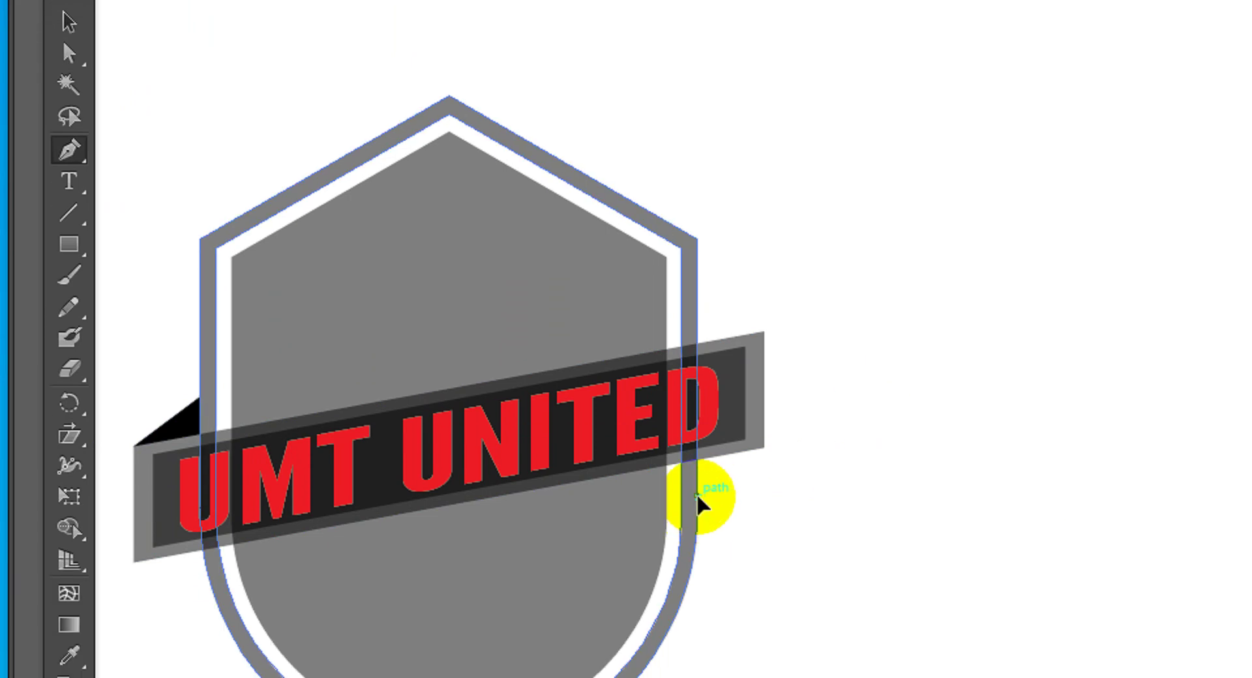
mouse_move(697, 499)
left_mouse_down()
mouse_move(773, 465)
mouse_move(710, 475)
mouse_move(697, 461)
mouse_move(884, 475)
left_mouse_up()
left_click(741, 489)
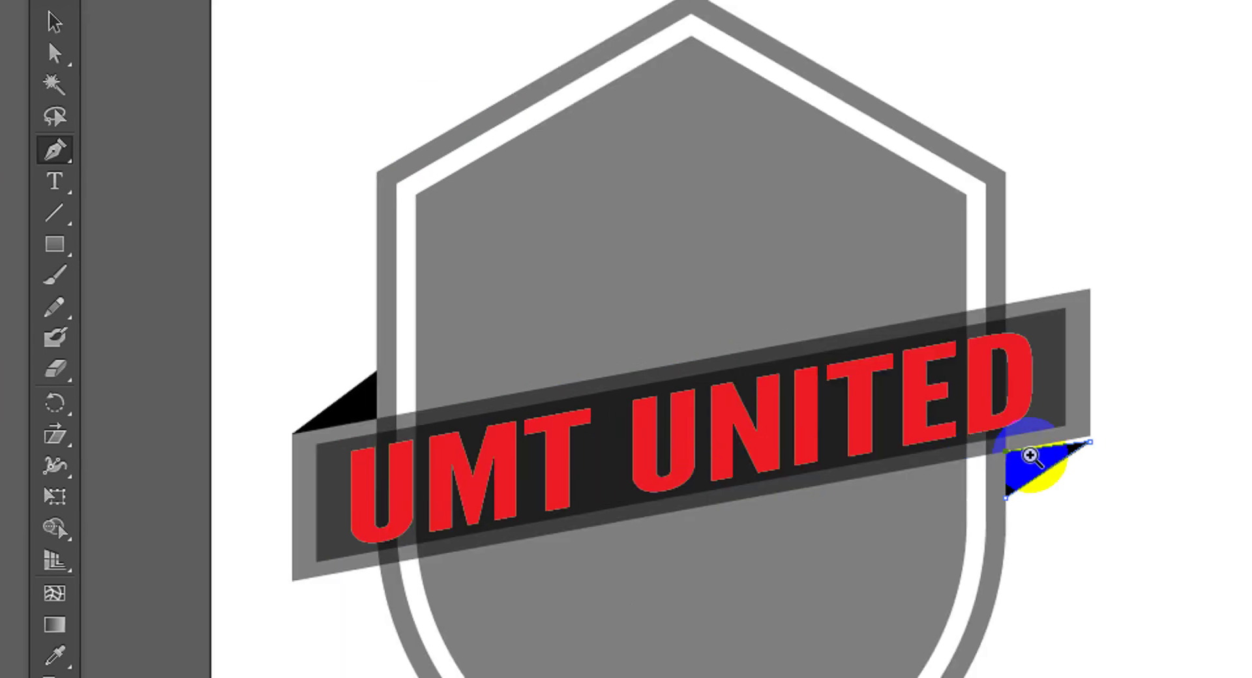
left_click(1030, 457)
left_click(1098, 481)
mouse_move(985, 477)
left_mouse_down()
mouse_move(995, 501)
mouse_move(991, 482)
left_mouse_up()
key("v")
key("p")
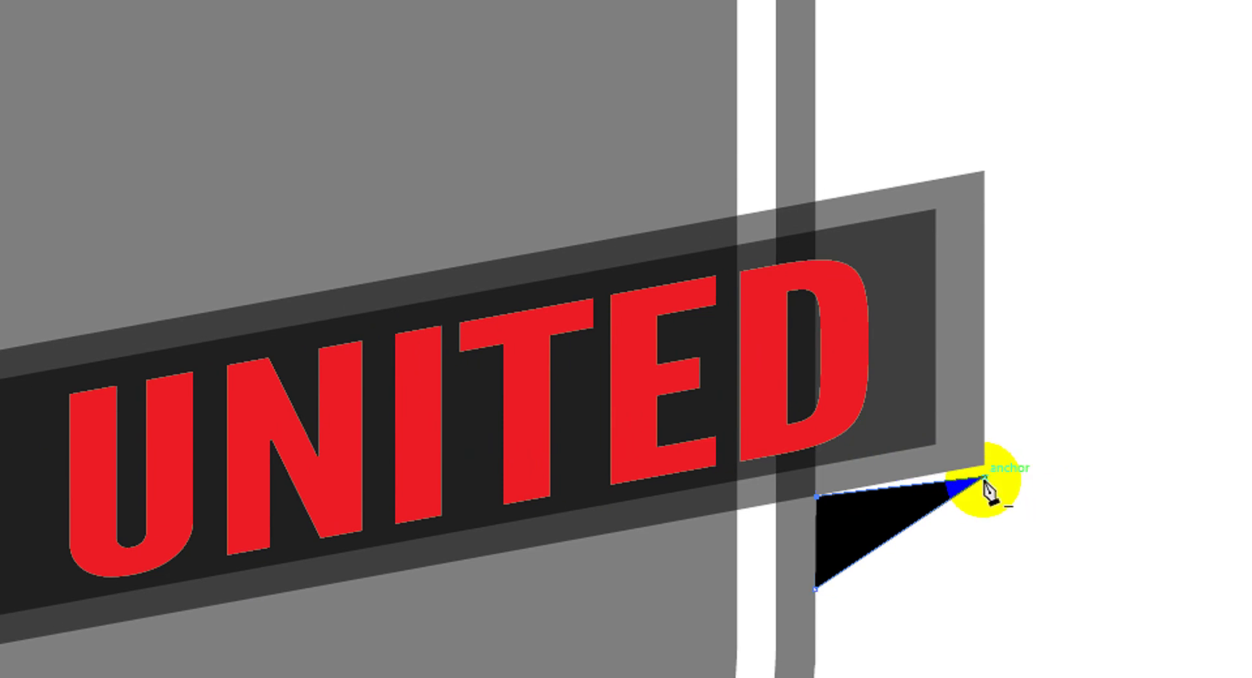
Move the right fold triangle up, rotate it slightly and shift it left to meet the banner edge.
left_click(56, 106)
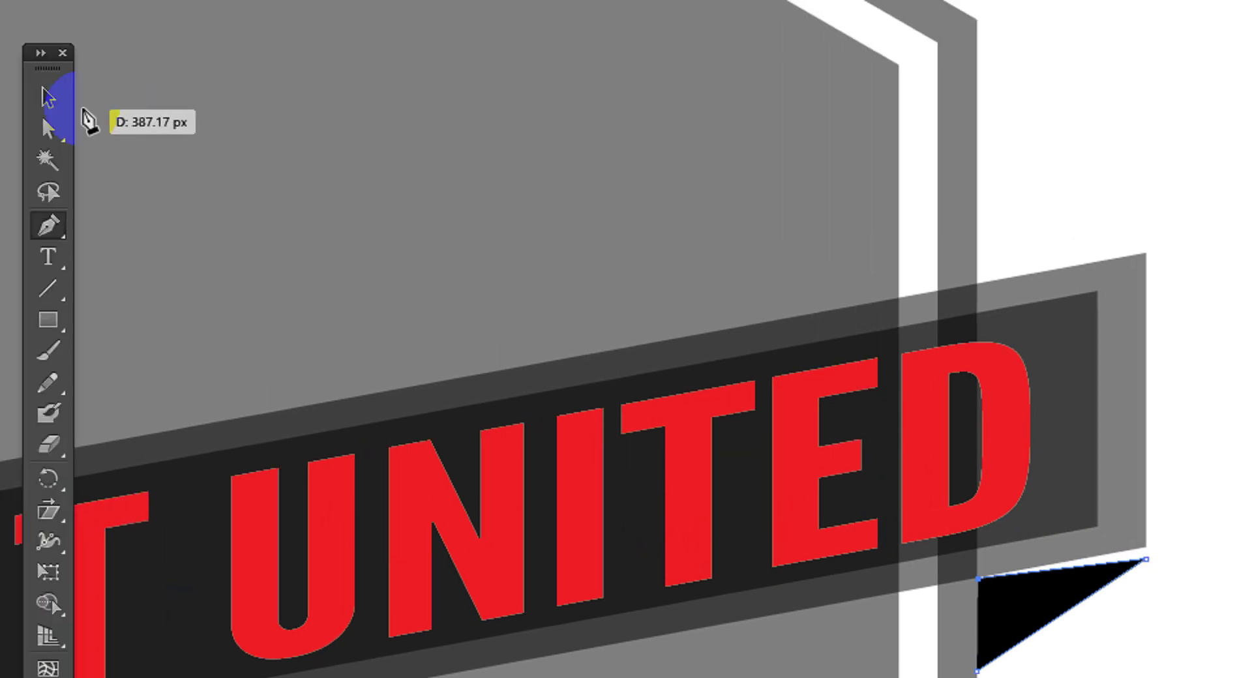
left_click(1014, 548)
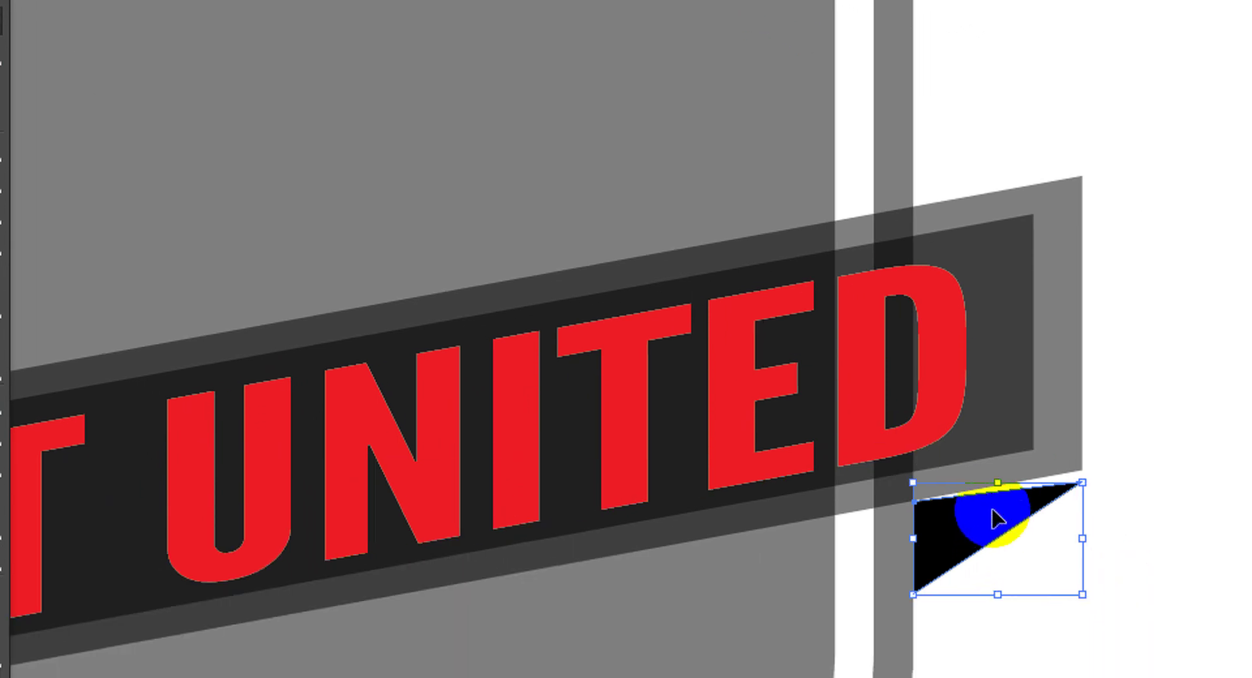
left_click_drag(1014, 547, 1014, 533)
left_click(1129, 518)
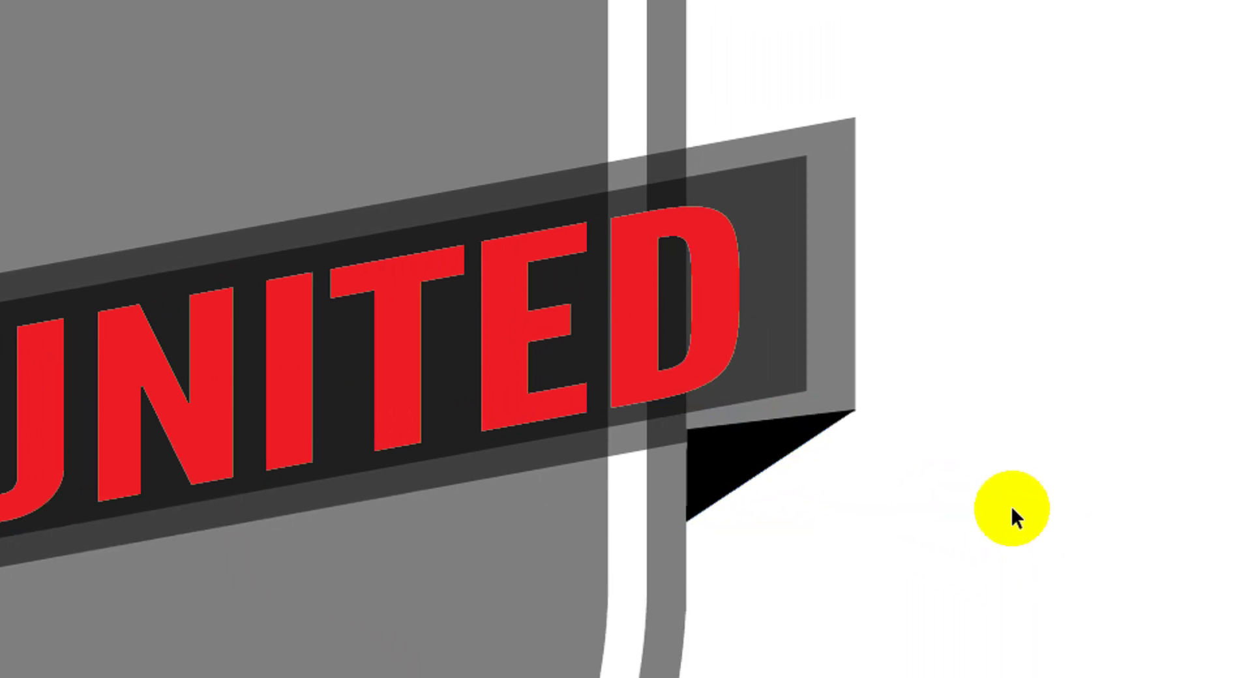
left_click(733, 453)
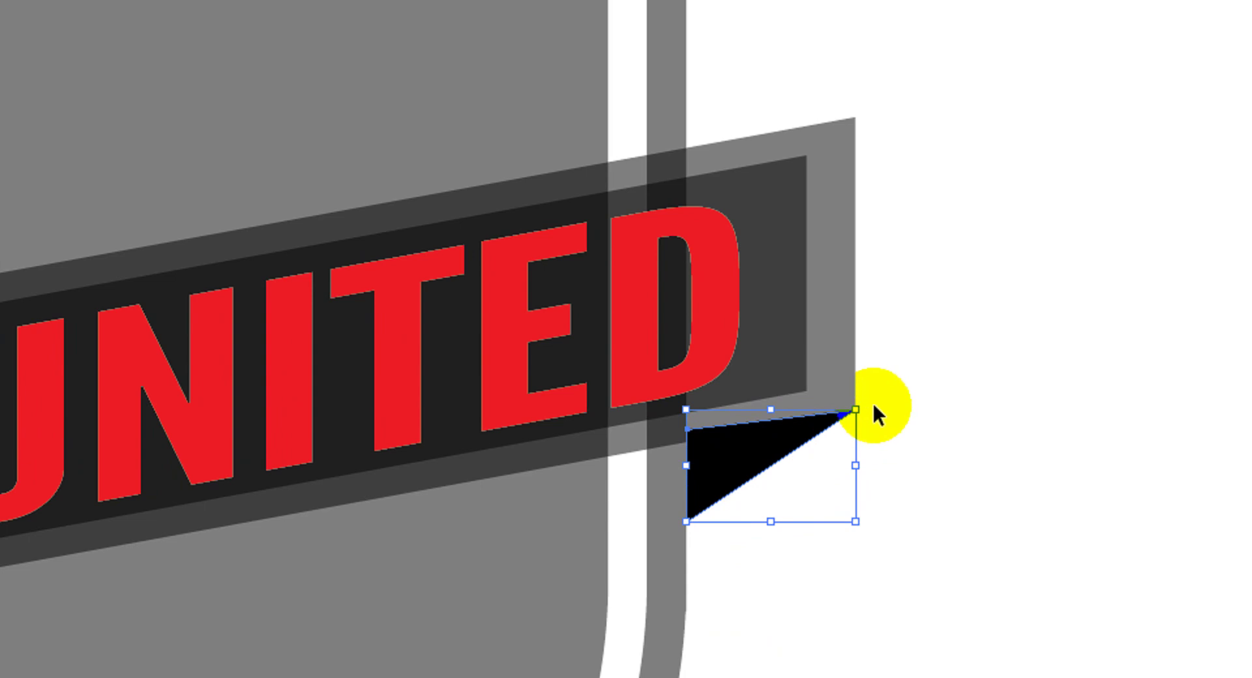
left_click_drag(864, 406, 867, 399)
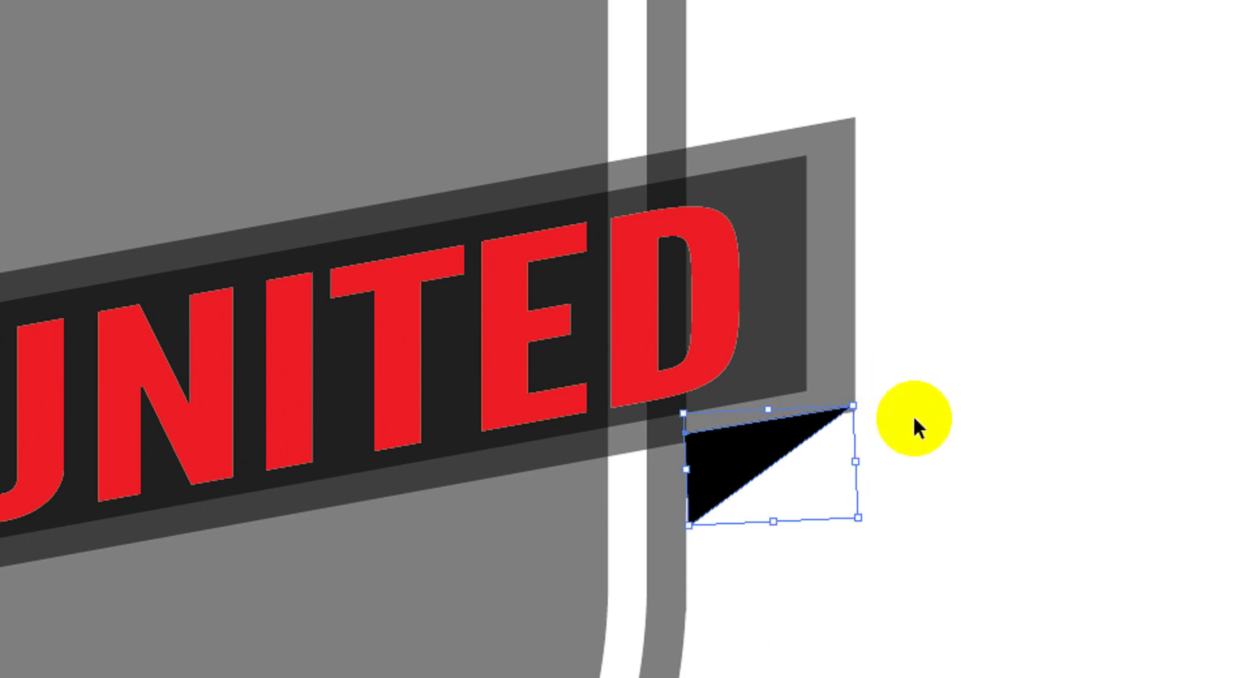
left_click(913, 413)
left_click(756, 460)
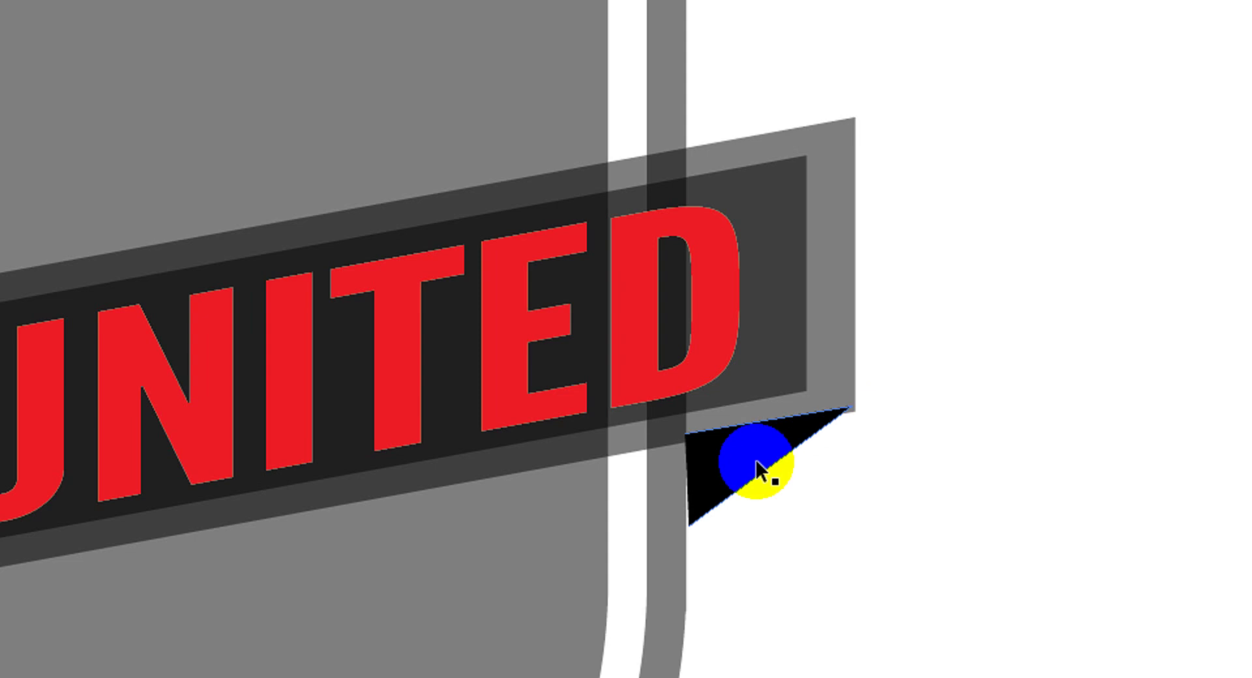
left_click_drag(756, 461, 751, 461)
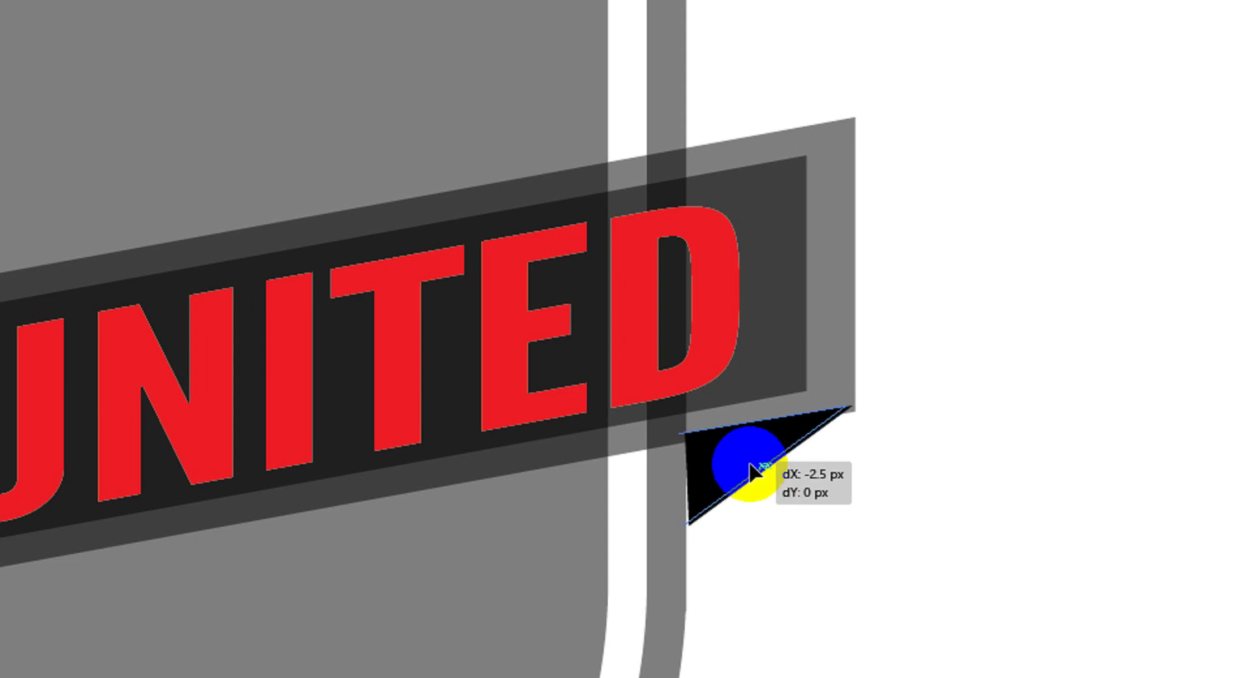
left_click(962, 477)
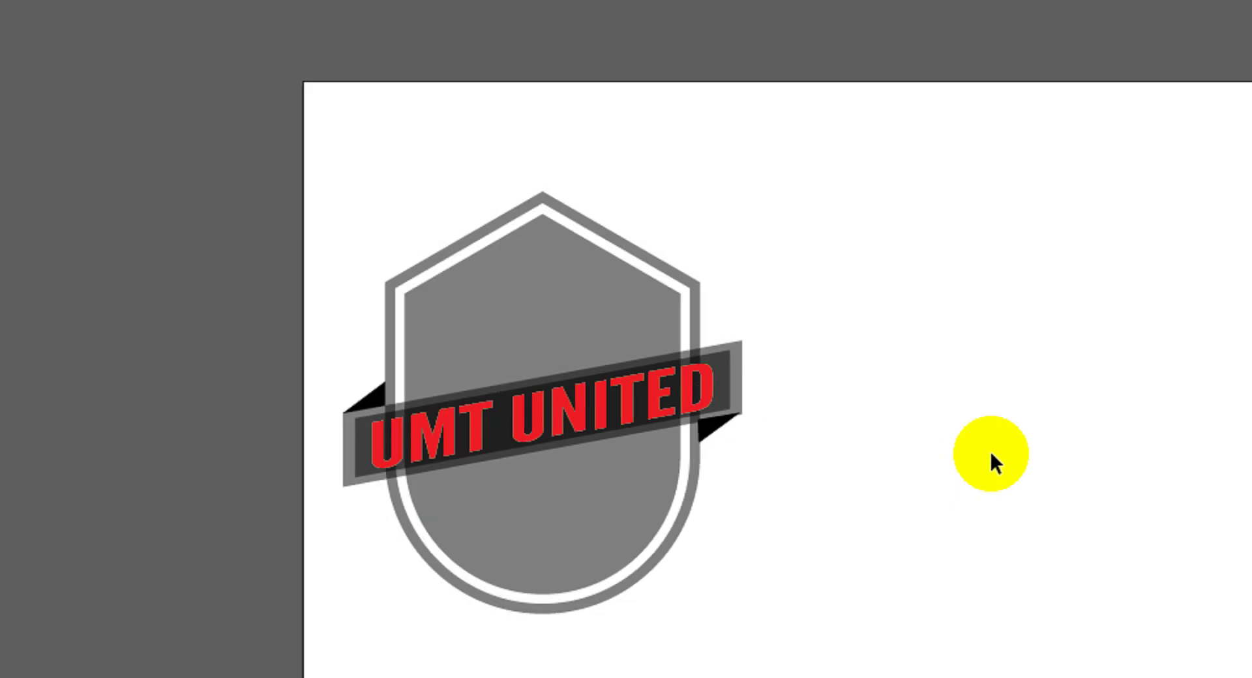
Set the inner shield copy to no fill with a slightly heavier black stroke.
left_click(575, 316)
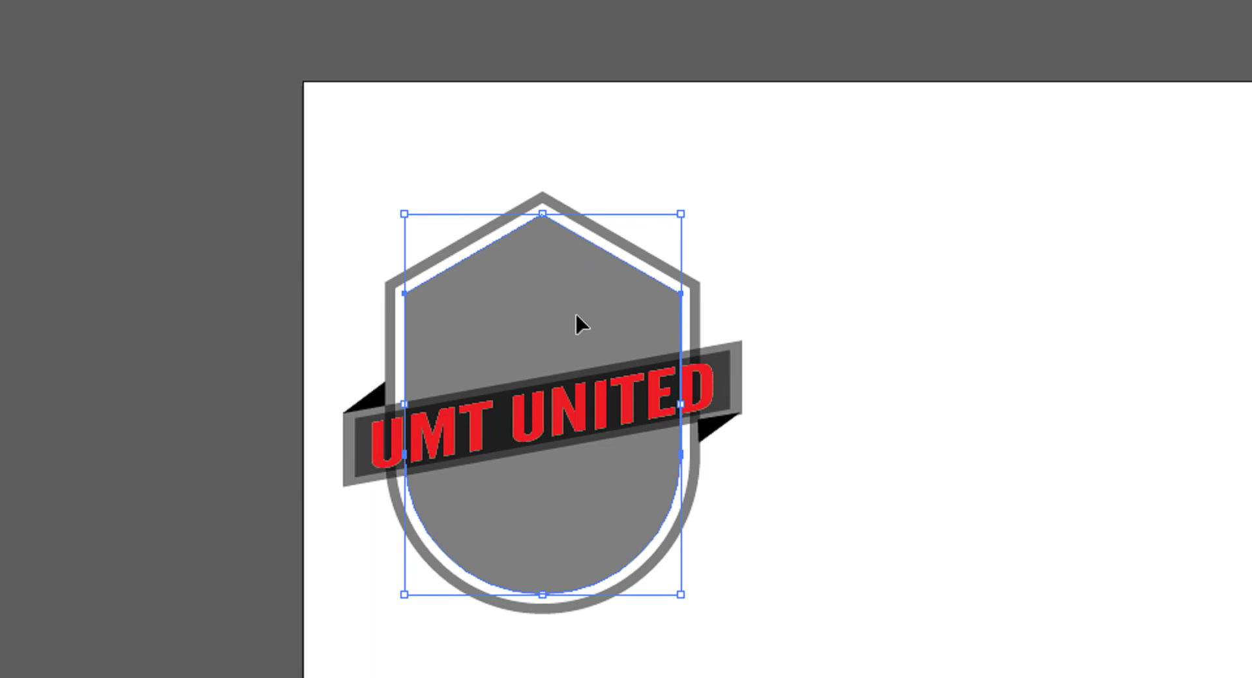
left_click(576, 316)
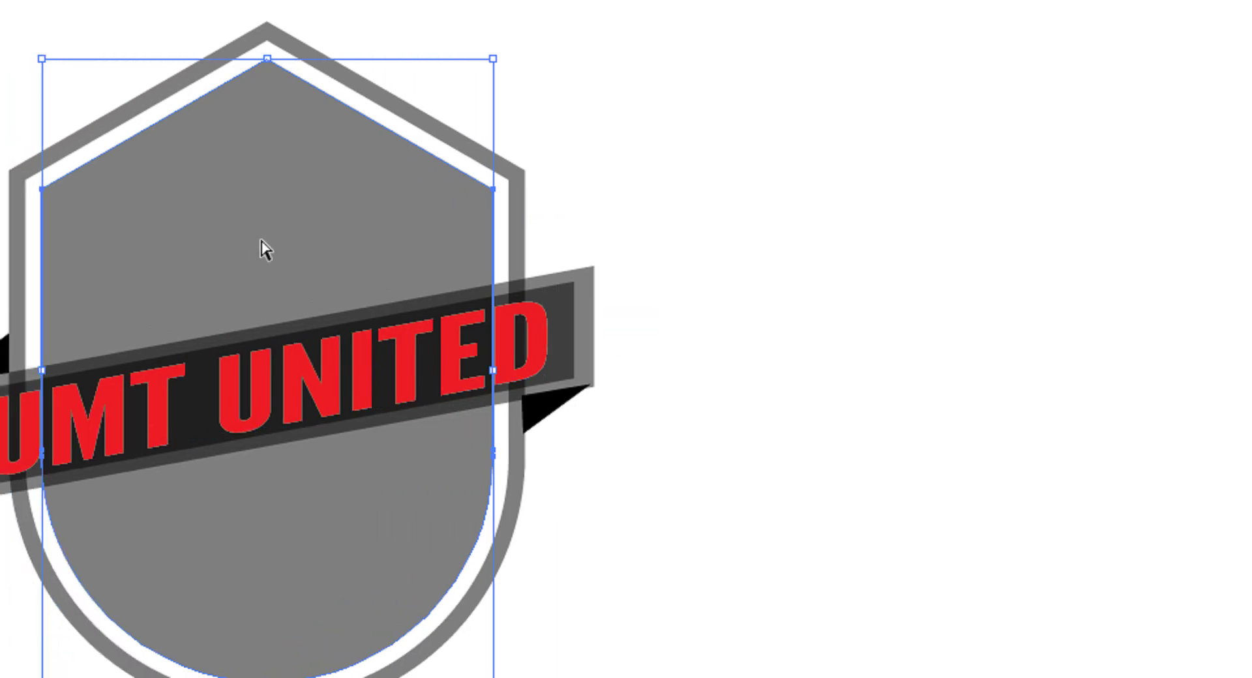
left_click(265, 250)
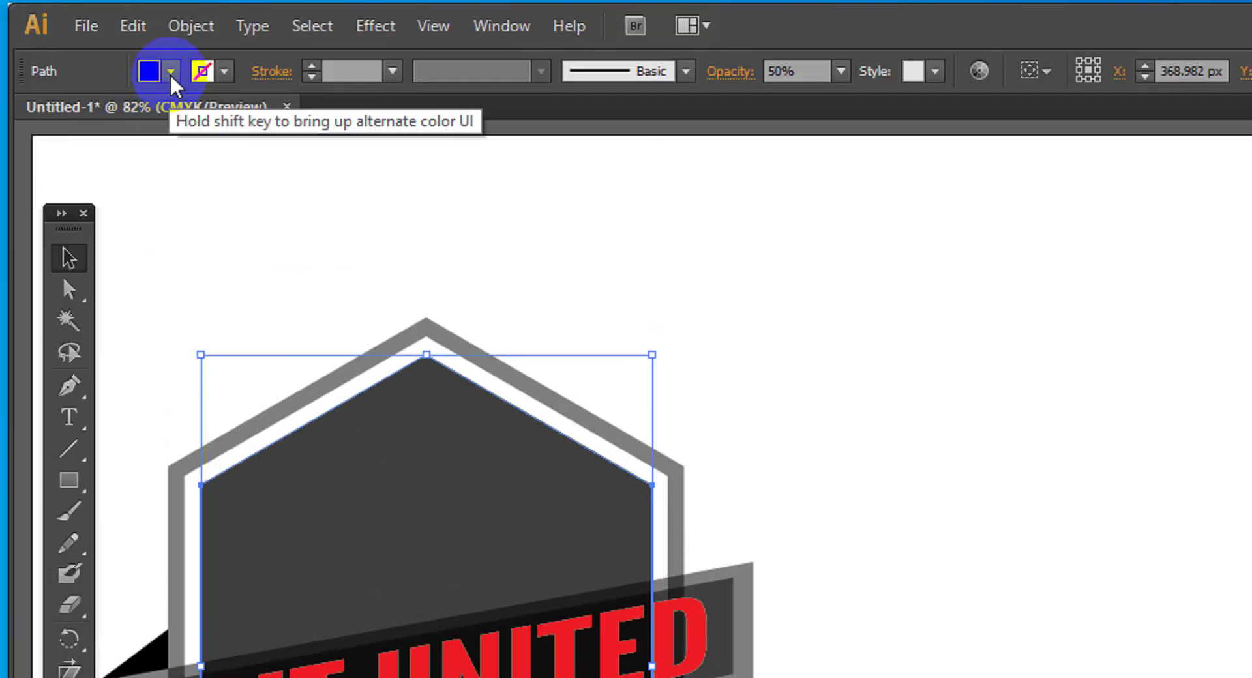
left_click(171, 72)
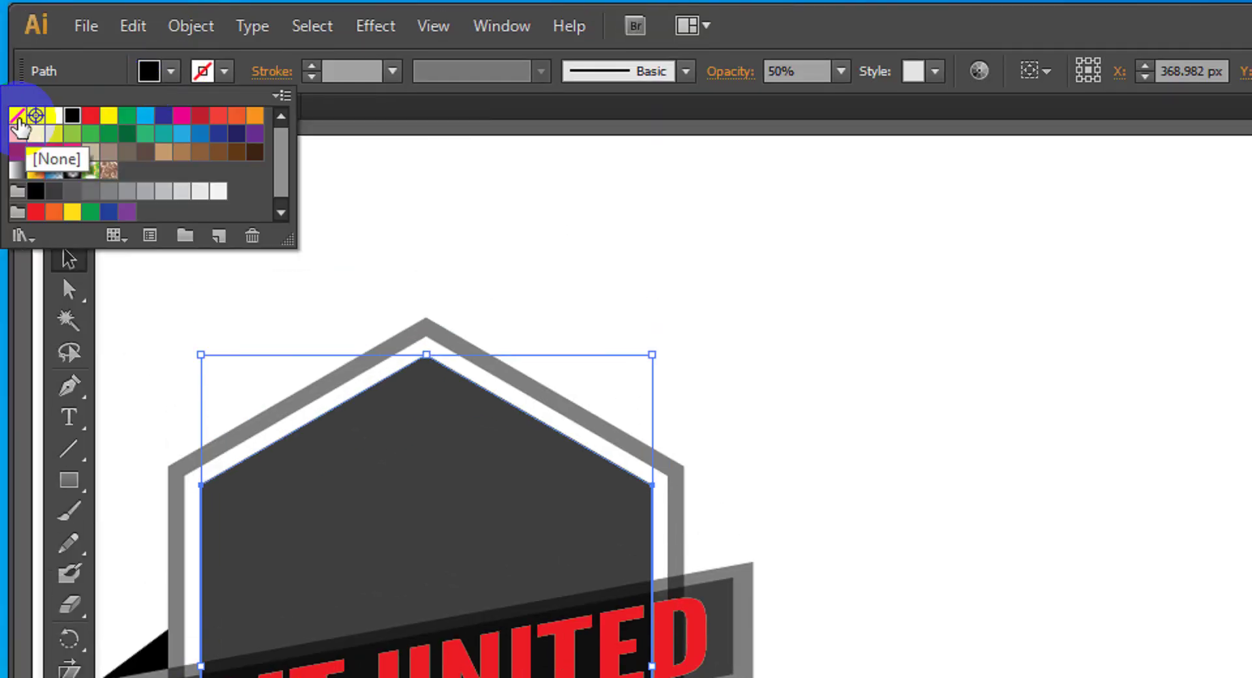
left_click(17, 117)
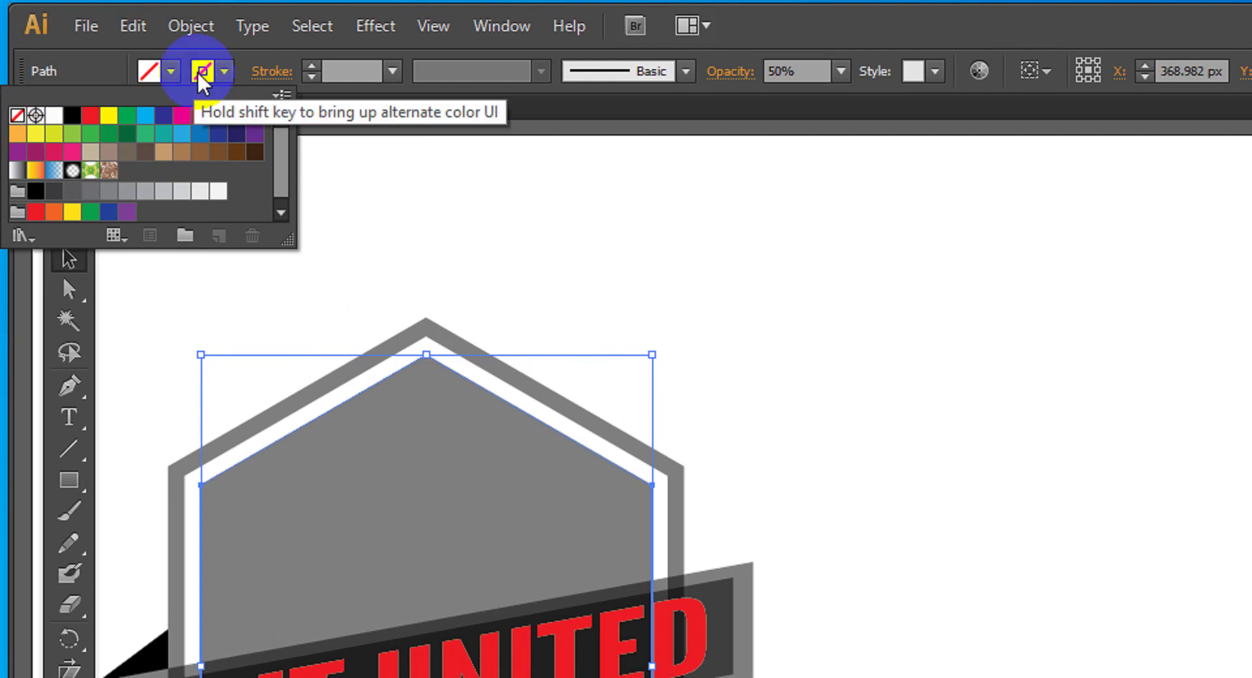
left_click(224, 70)
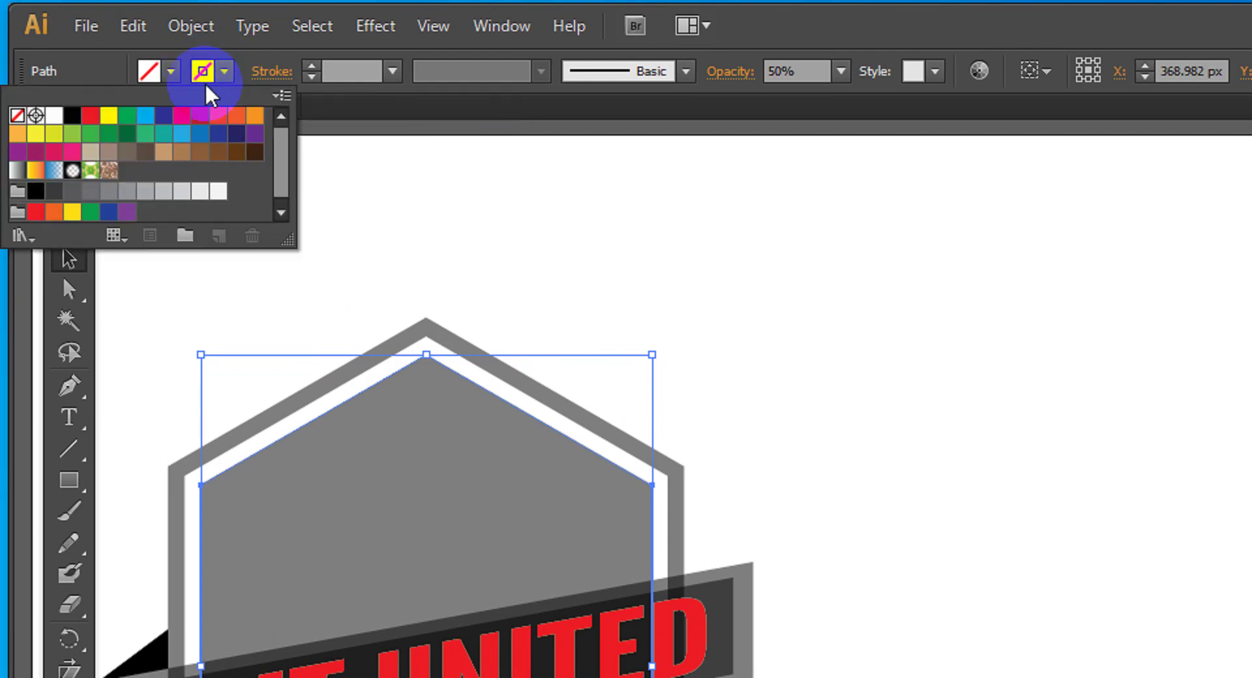
left_click(71, 124)
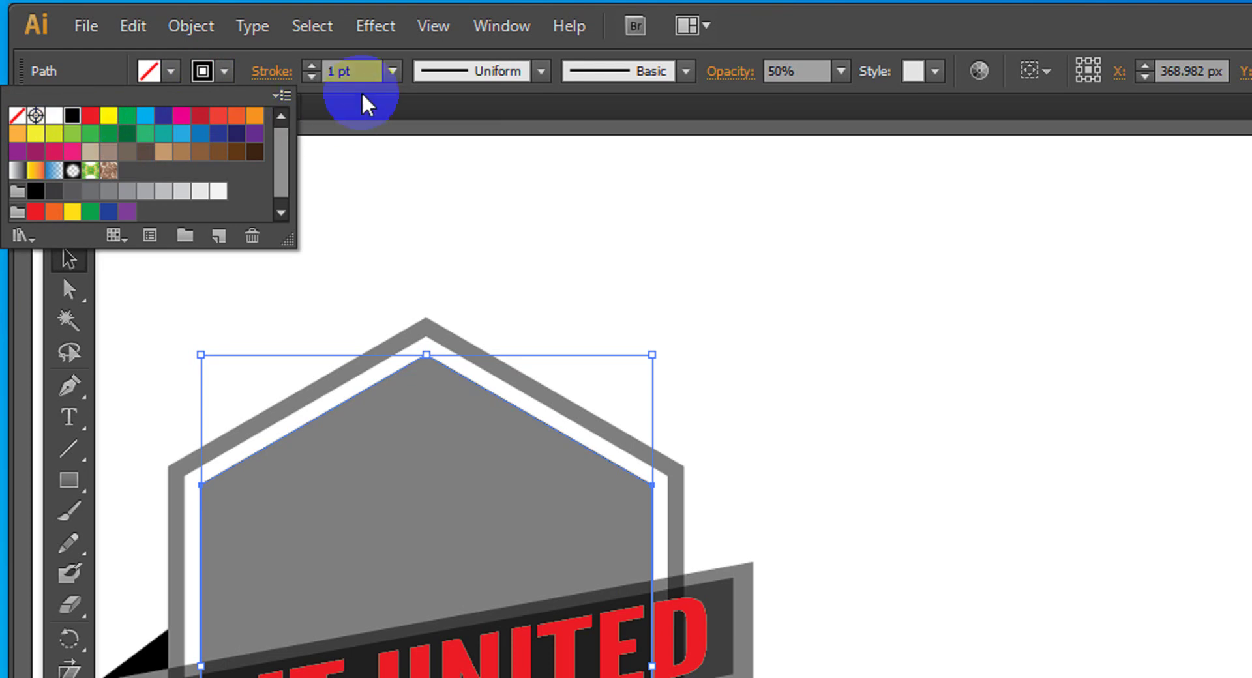
left_click(392, 70)
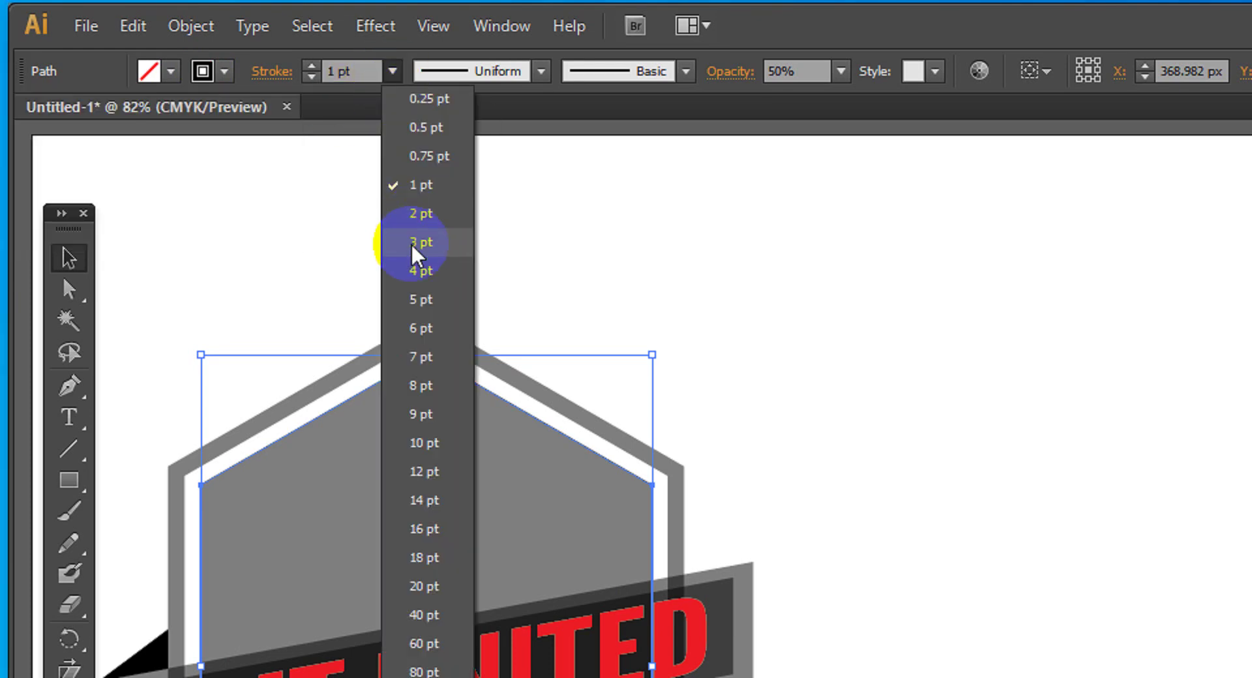
left_click(394, 215)
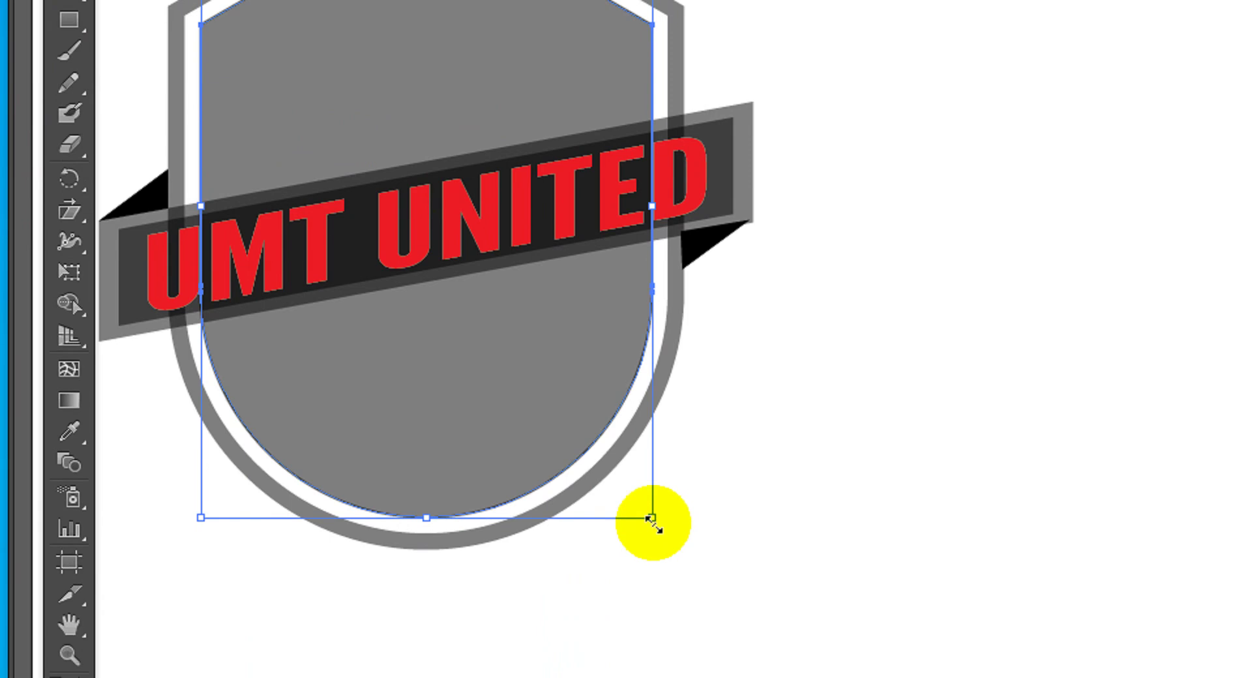
left_click(713, 480)
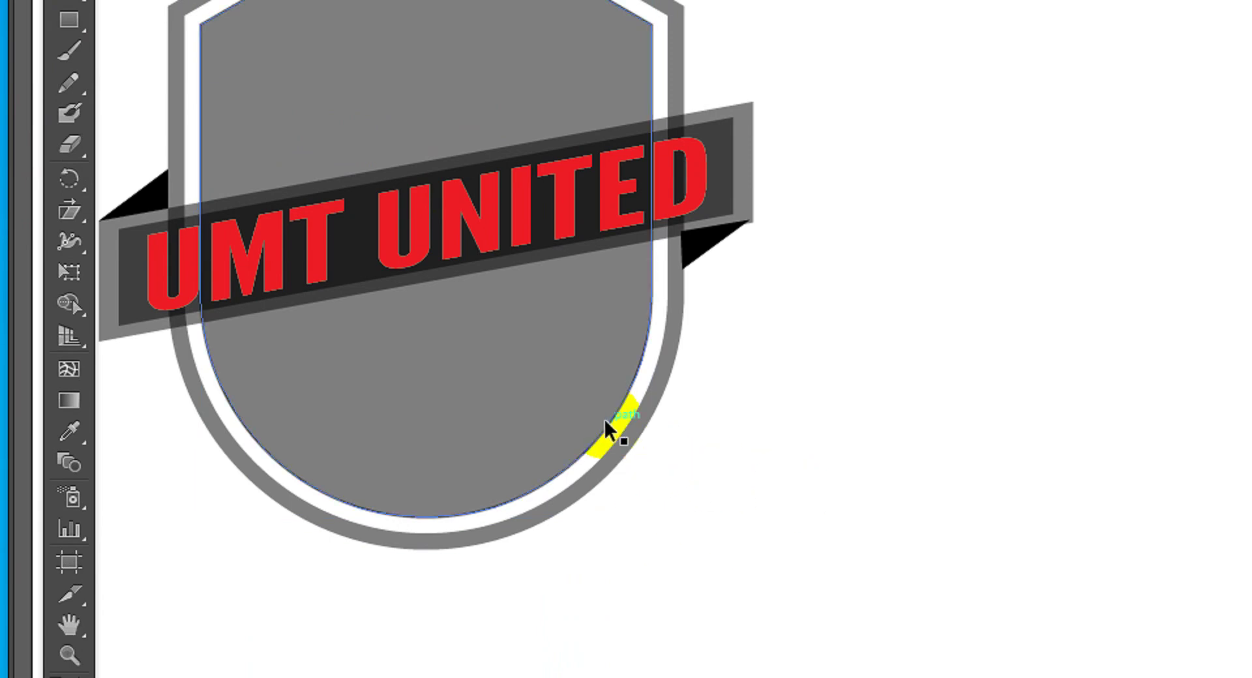
Place the shield outline beside the logo and type 'Sponsored by' plus the sponsor's name along it.
left_click_drag(604, 420, 1045, 429)
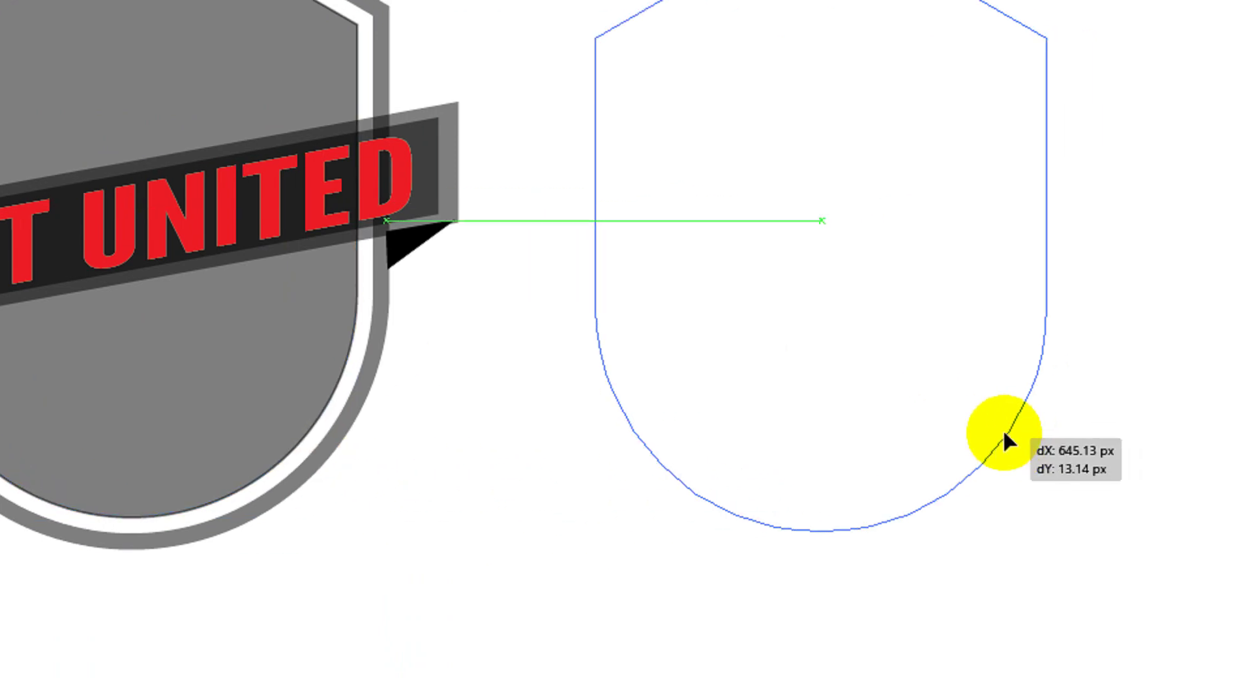
left_click_drag(1045, 429, 989, 433)
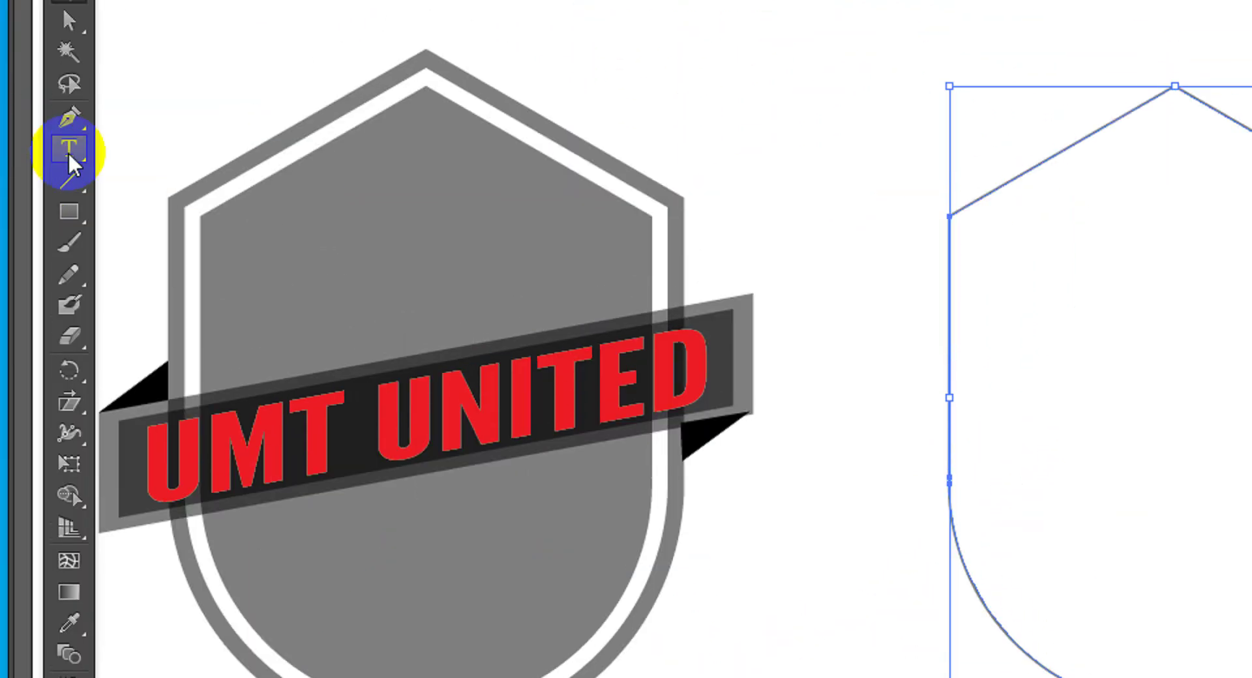
left_click(69, 165)
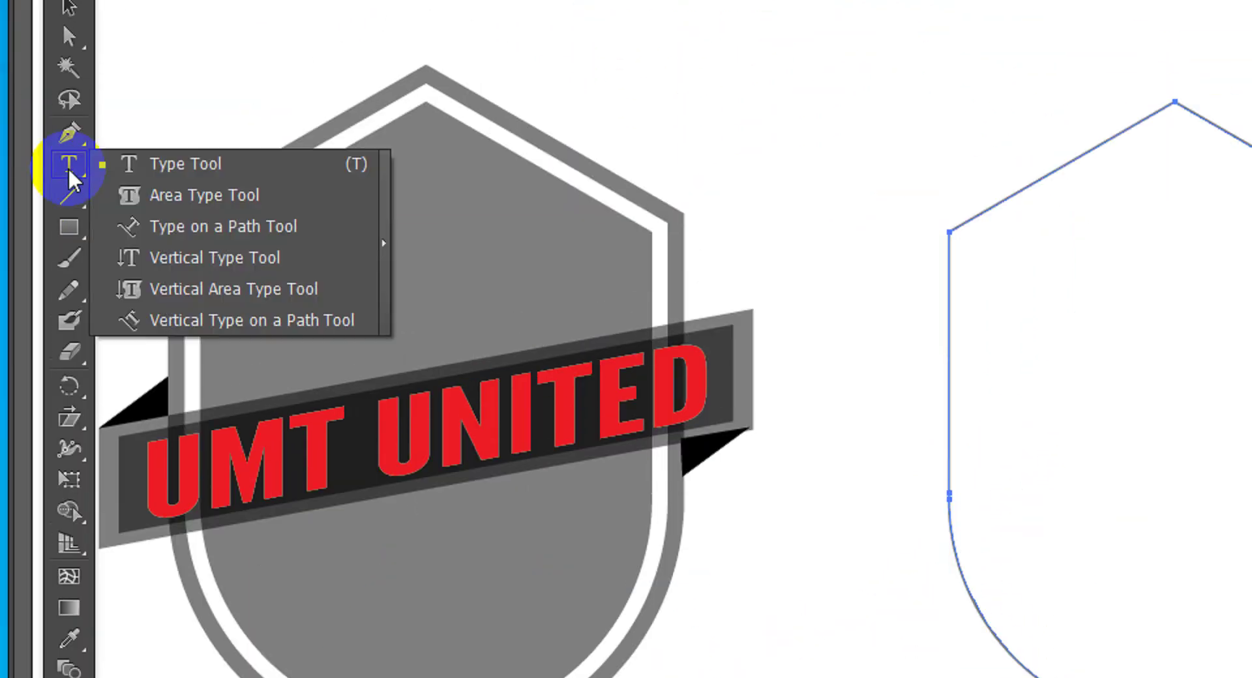
left_click(171, 242)
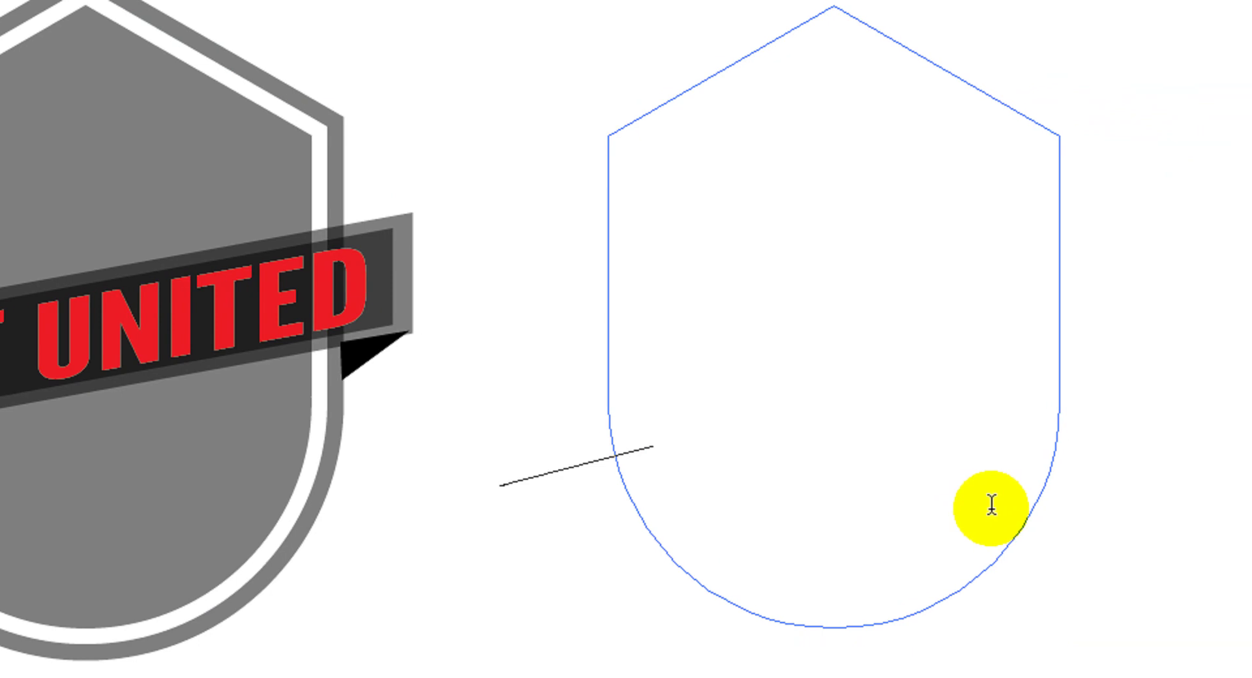
type("S")
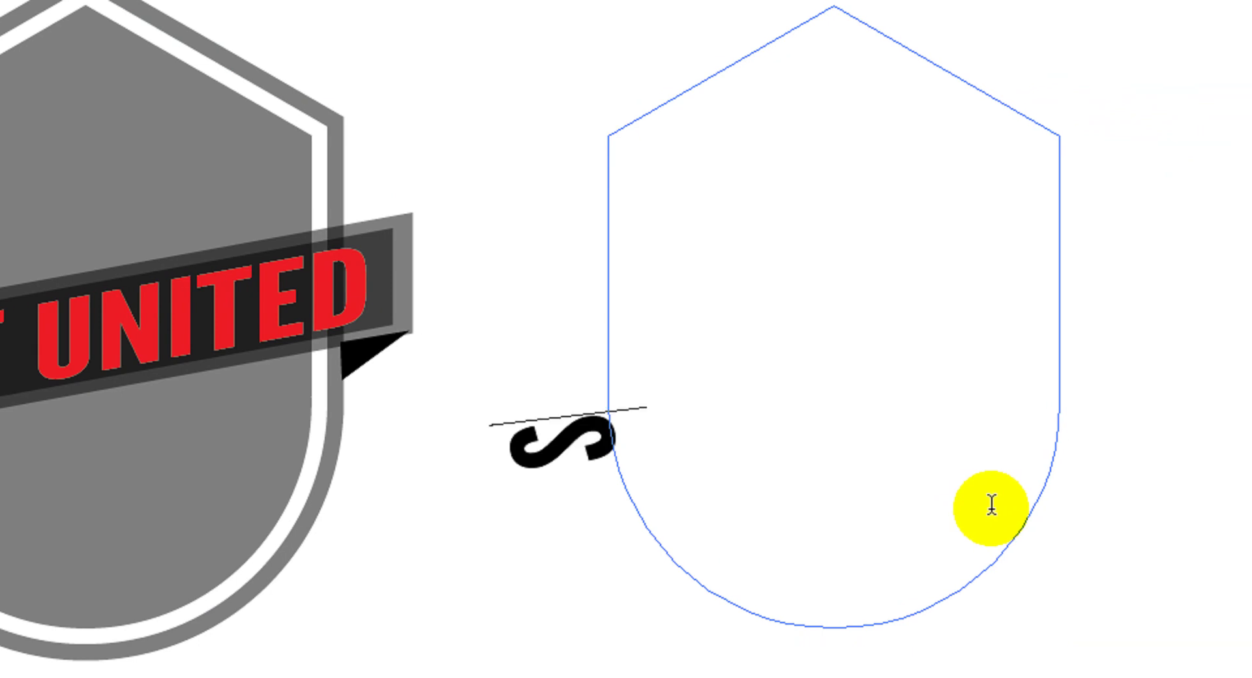
type("ponsored")
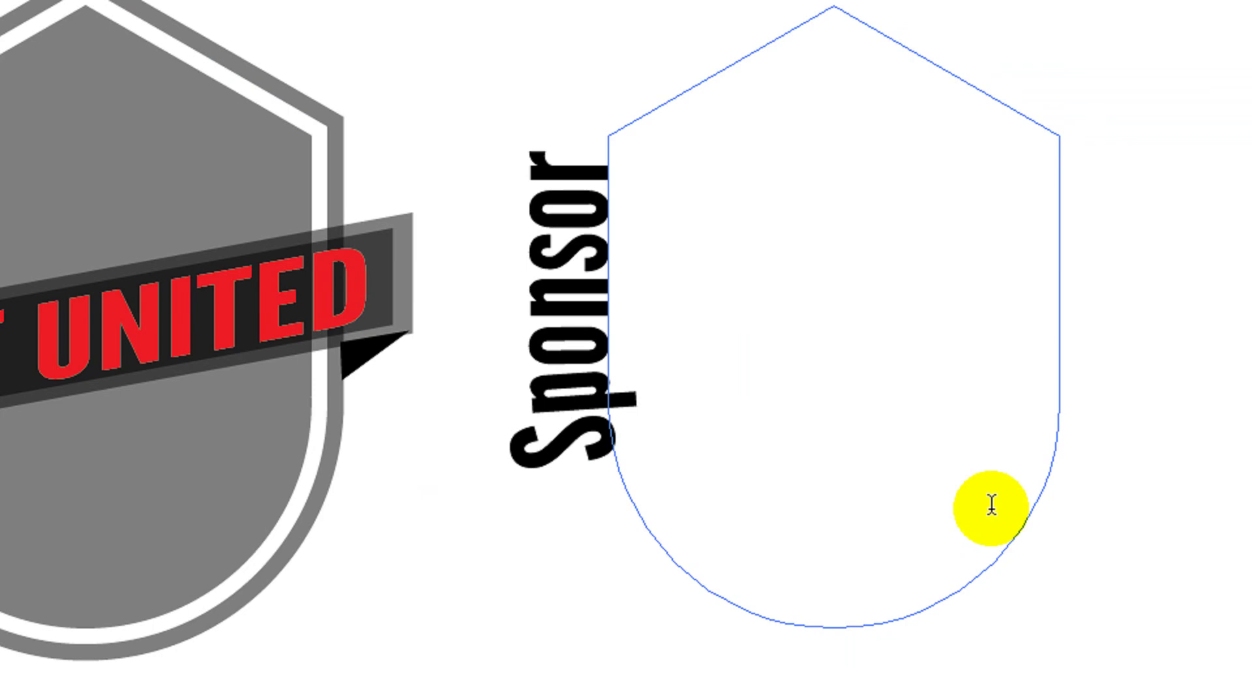
type(" by")
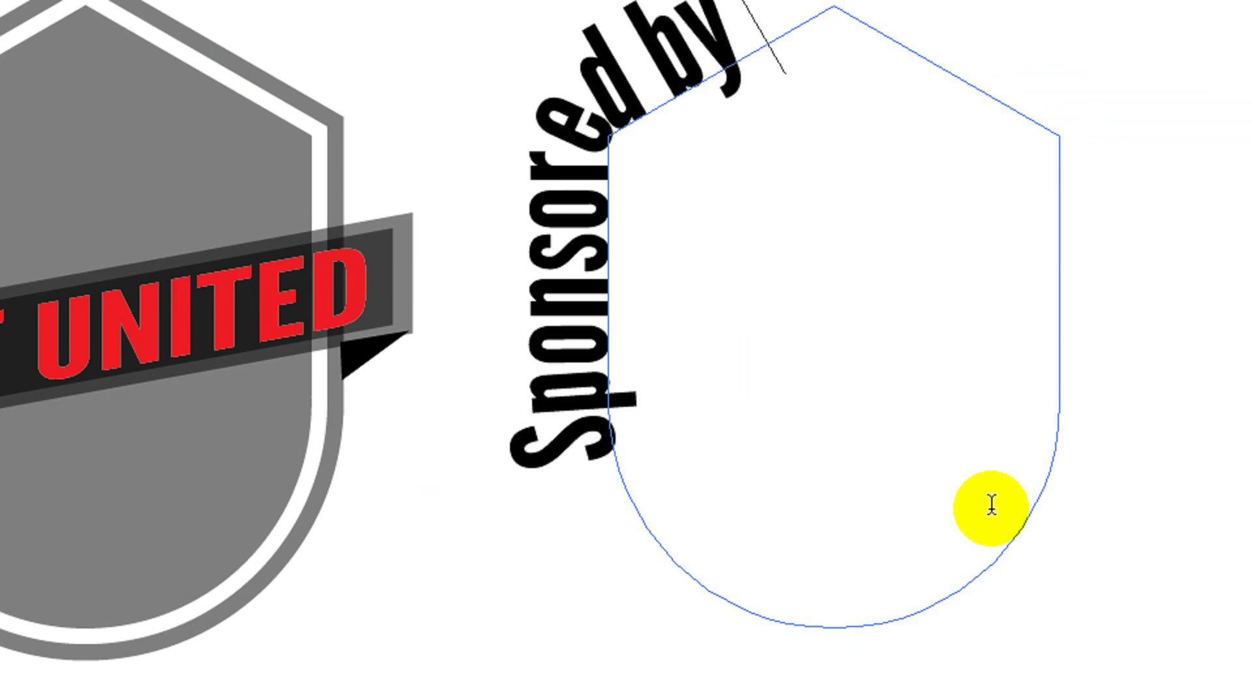
type(" Kaung")
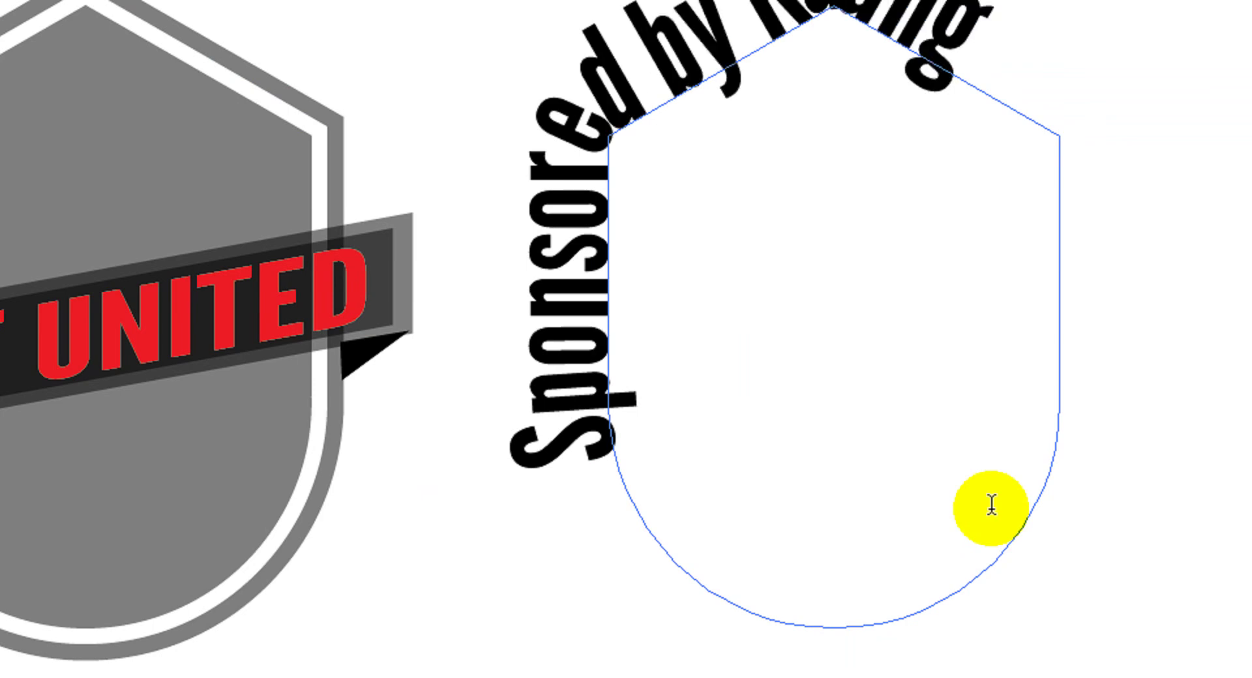
type("San Thu")
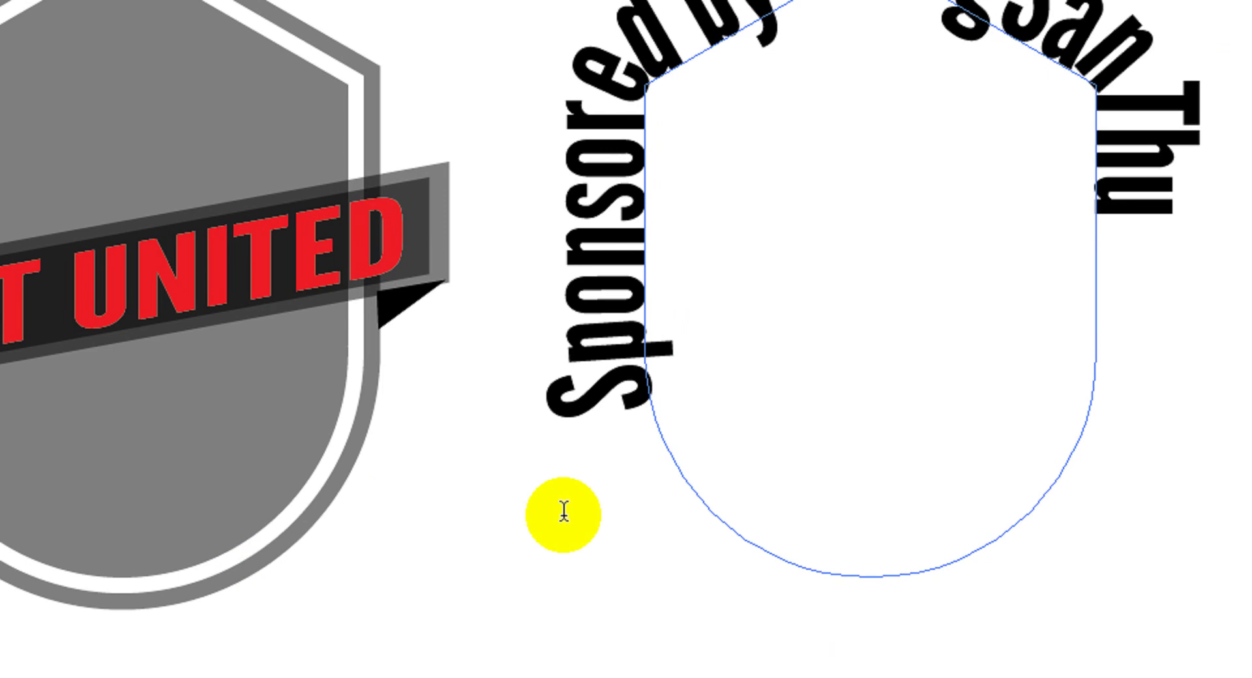
Select all the sponsor path text and reduce its font size two steps.
left_click_drag(645, 391, 621, 410)
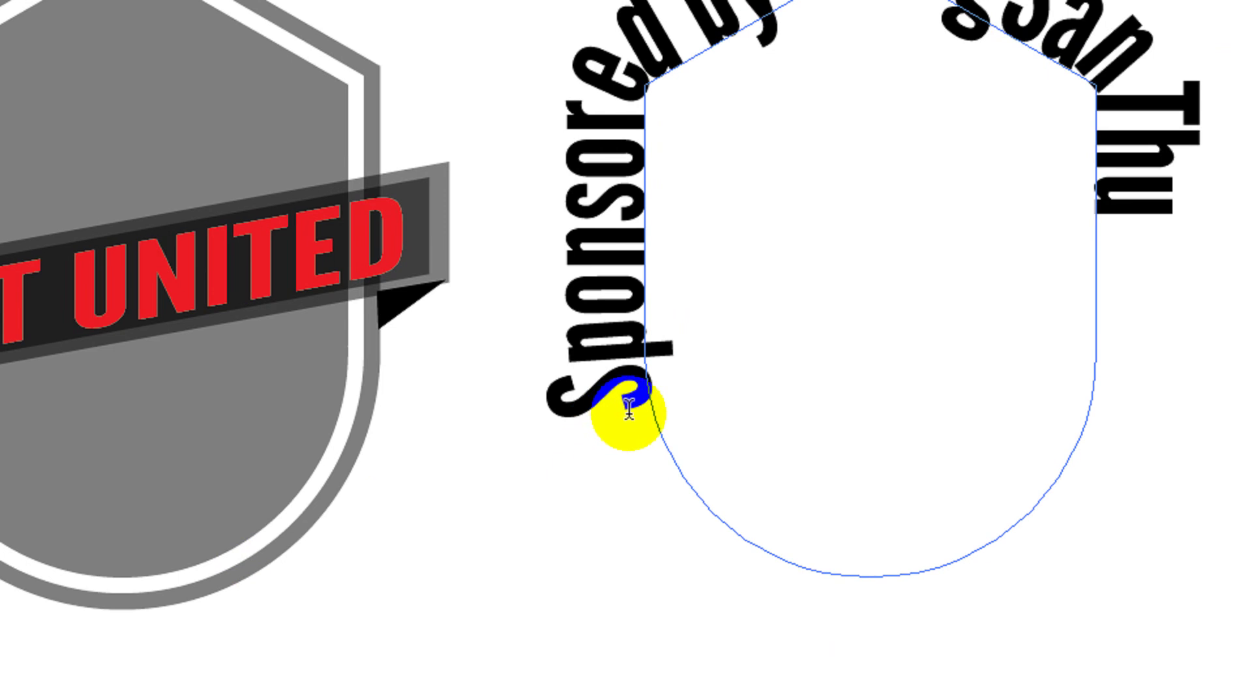
key("ctrl+a")
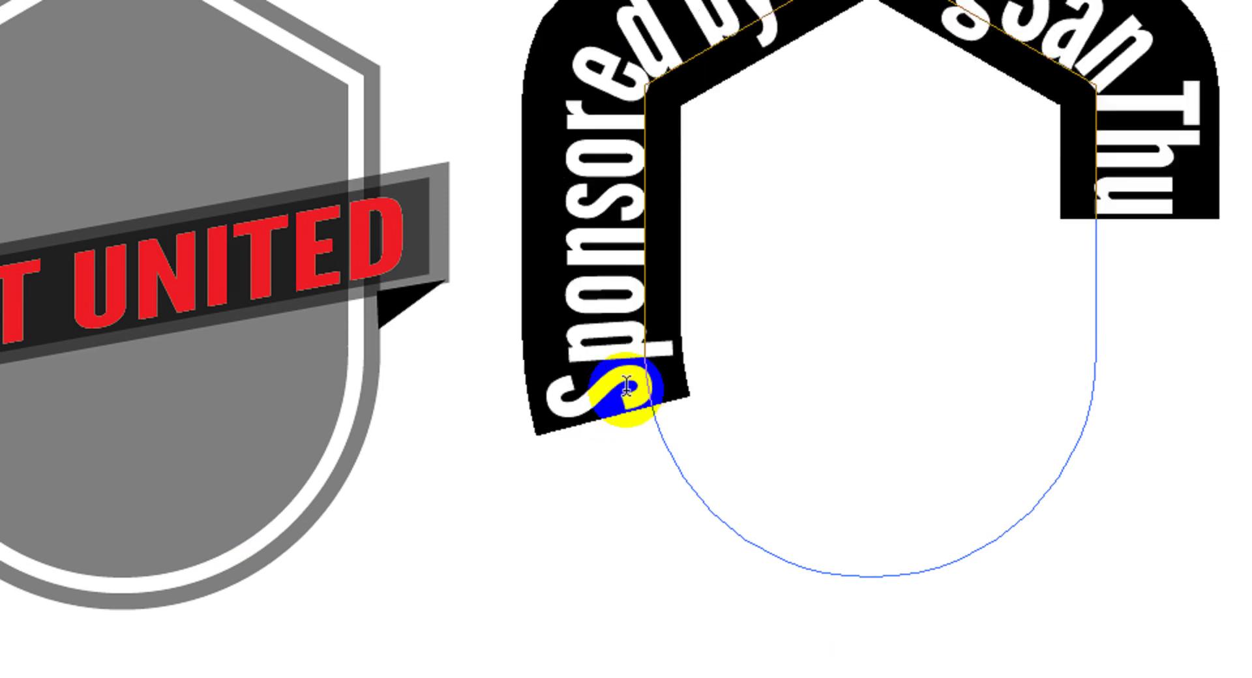
key("Escape")
key("ctrl+shift+comma")
key("ctrl+shift+comma")
key("ctrl+shift+comma")
key("ctrl+shift+comma")
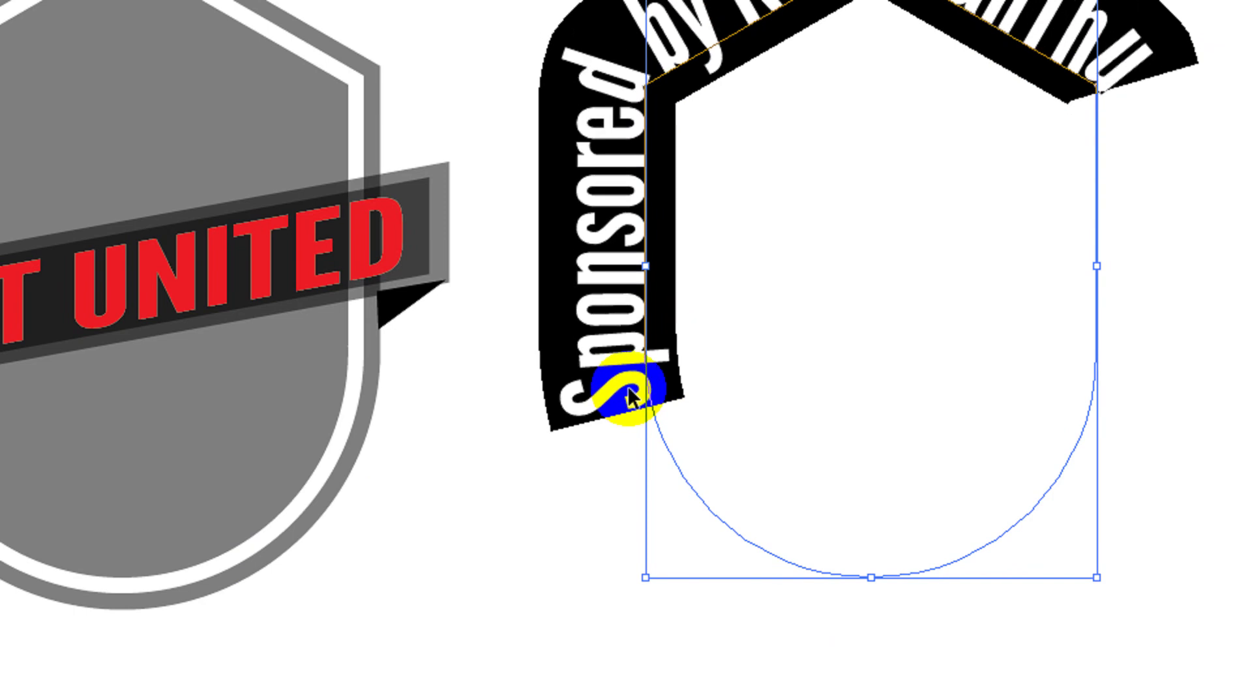
key("ctrl+shift+comma")
key("ctrl+shift+comma")
key("ctrl+shift+comma")
key("ctrl+shift+comma")
key("ctrl+shift+comma")
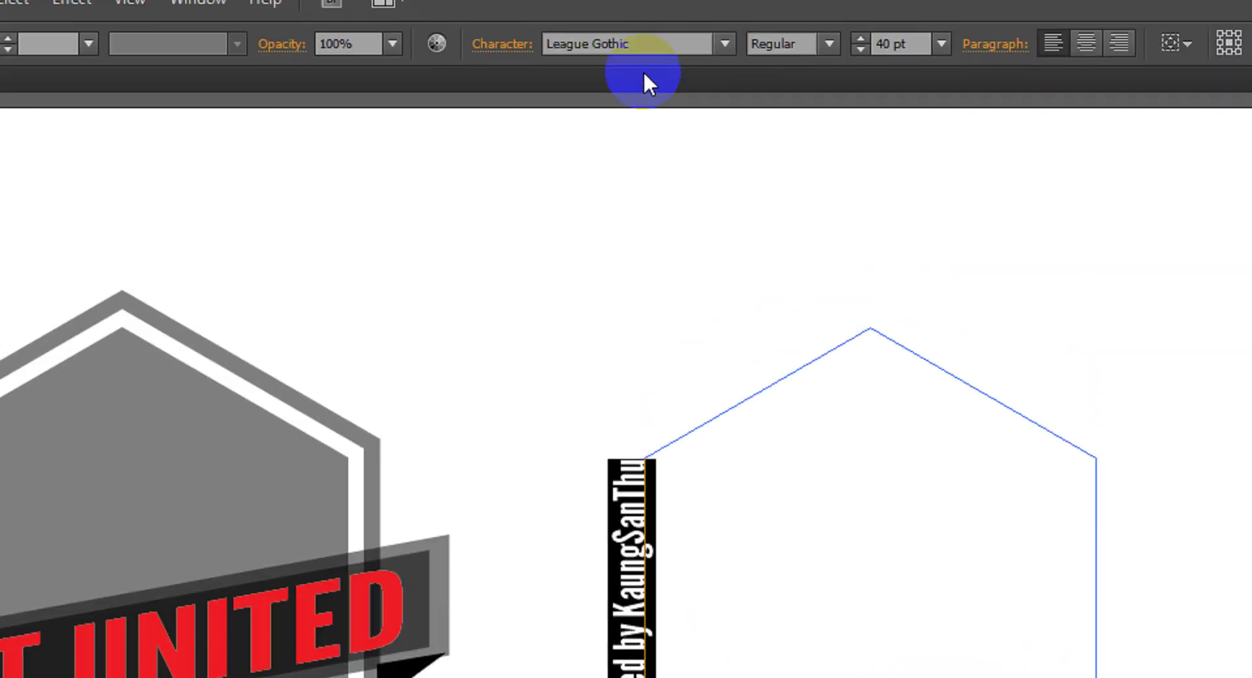
left_click(662, 46)
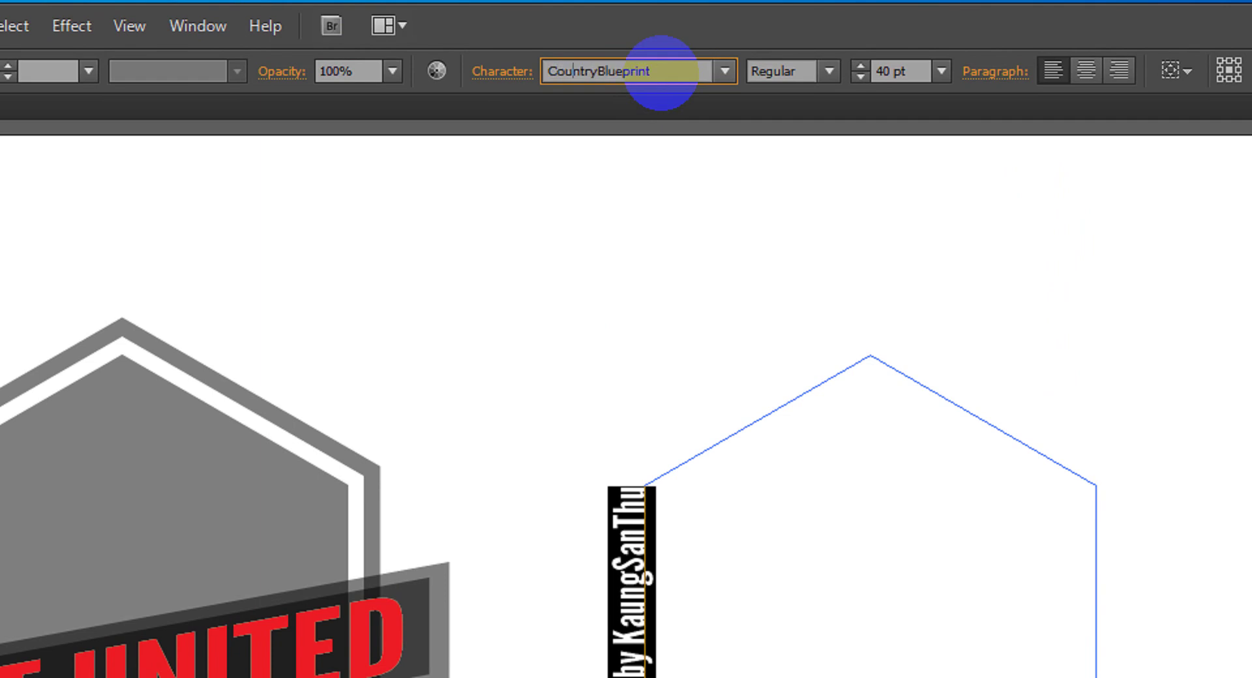
Apply Courier Bold to the sponsor text and tighten its letter spacing.
key("Return")
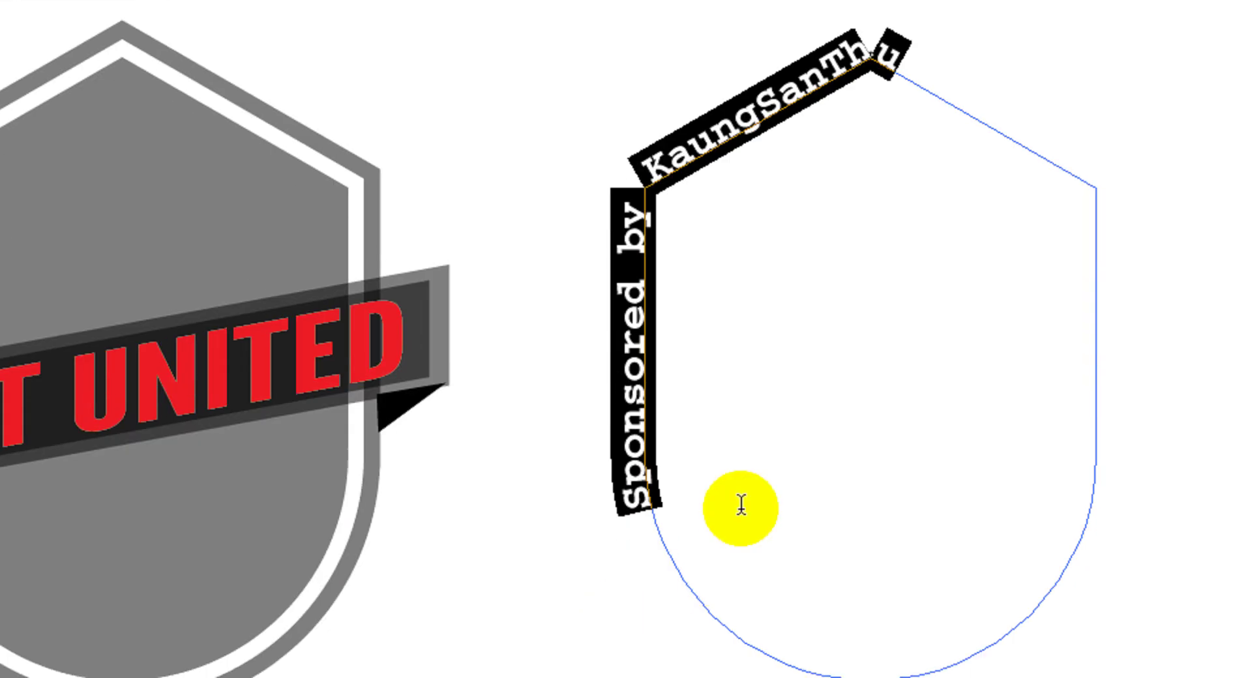
key("Escape")
key("alt+Left")
key("alt+Left")
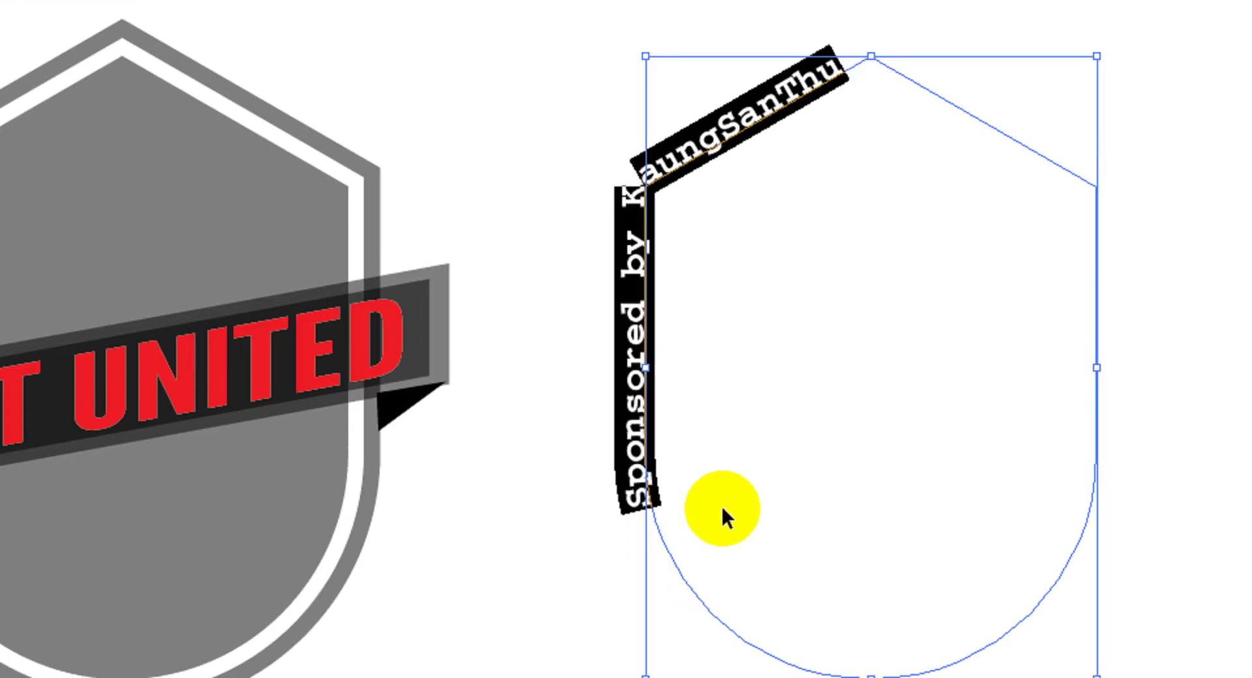
key("alt+Left")
key("alt+Left")
key("alt+Left")
key("alt+Left")
key("t")
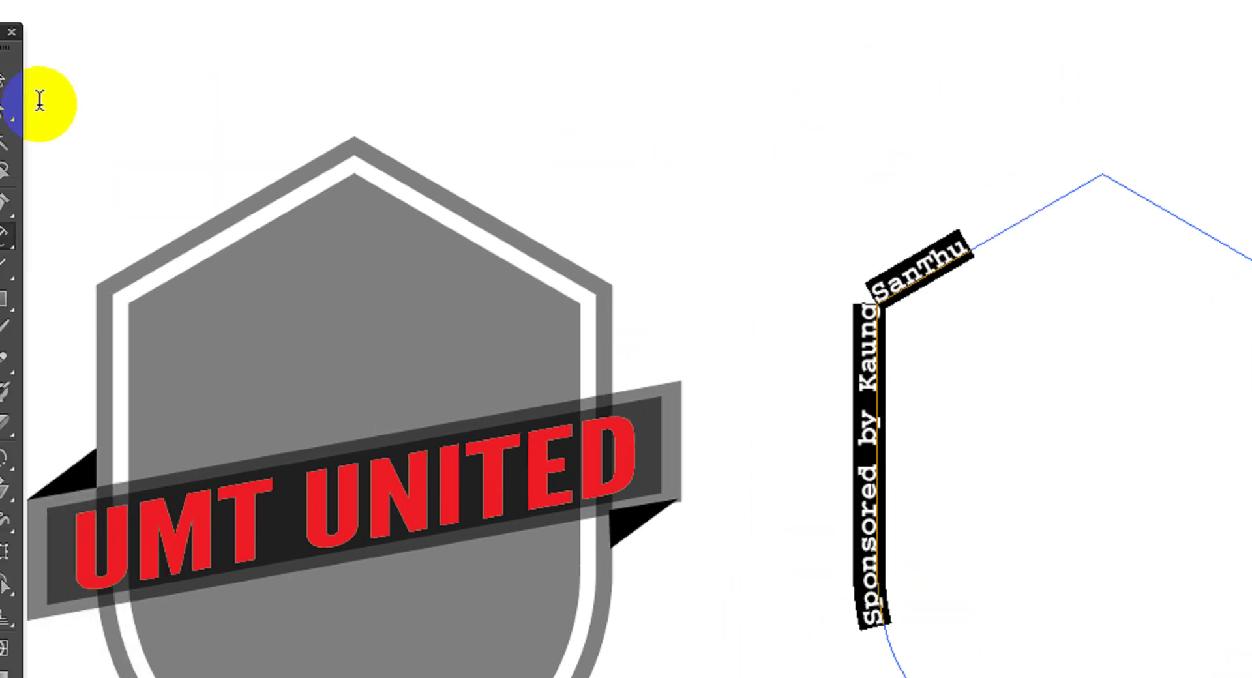
left_click(10, 80)
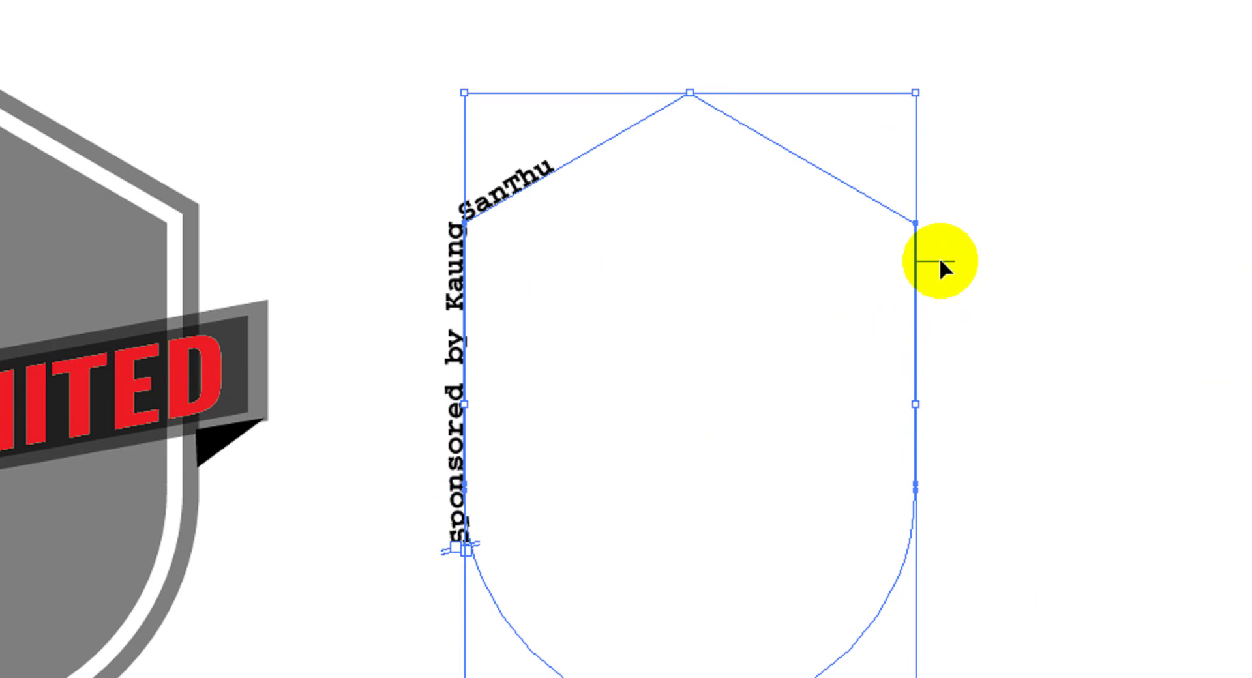
Flip the sponsor text across the path and slide it onto the bottom curve.
mouse_move(939, 257)
left_mouse_down()
mouse_move(898, 255)
mouse_move(843, 310)
left_mouse_up()
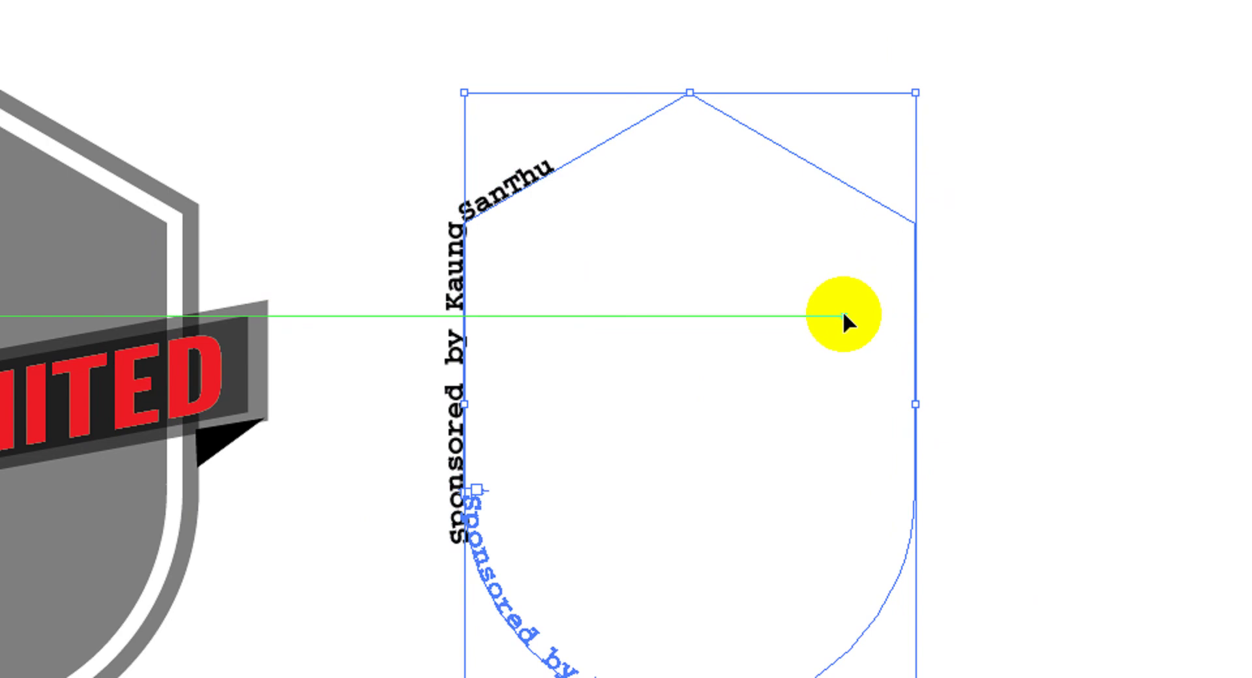
mouse_move(843, 312)
left_mouse_down()
mouse_move(838, 337)
mouse_move(856, 264)
left_mouse_up()
scroll(530, 531, "down", 2)
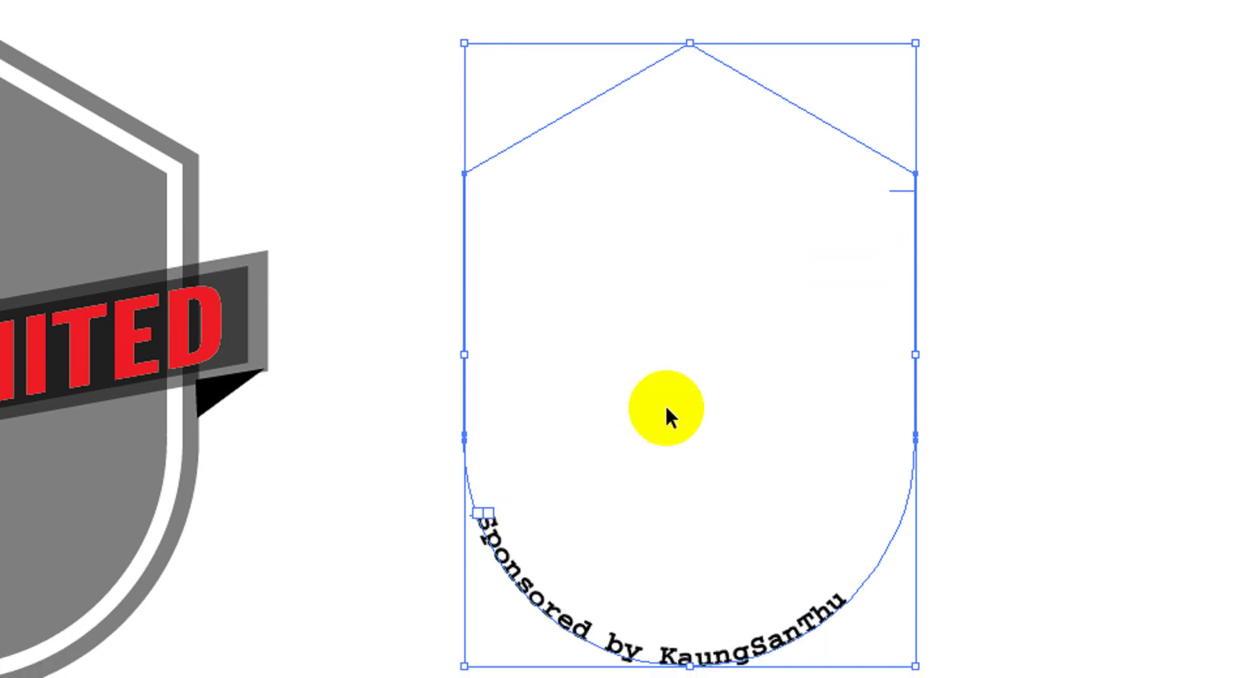
key("a")
key("v")
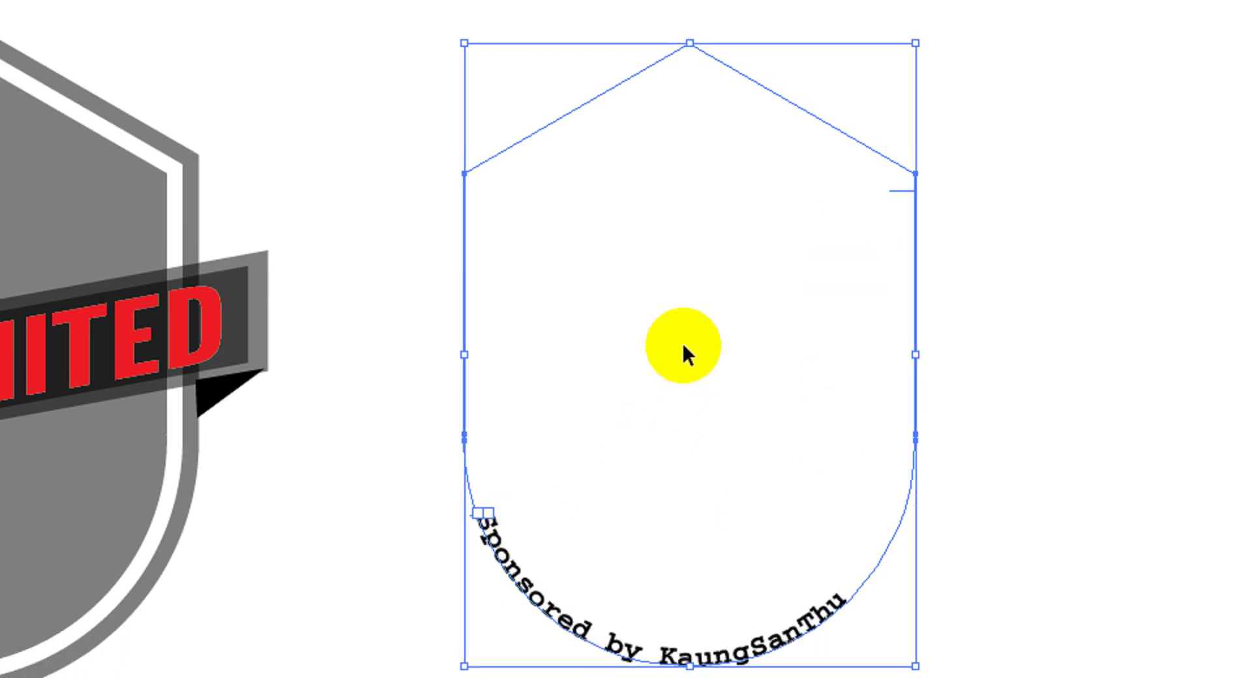
Drag a horizontal guide down to the curved text's level and reselect the text path.
mouse_move(715, 123)
left_mouse_down()
mouse_move(780, 623)
mouse_move(793, 511)
left_mouse_up()
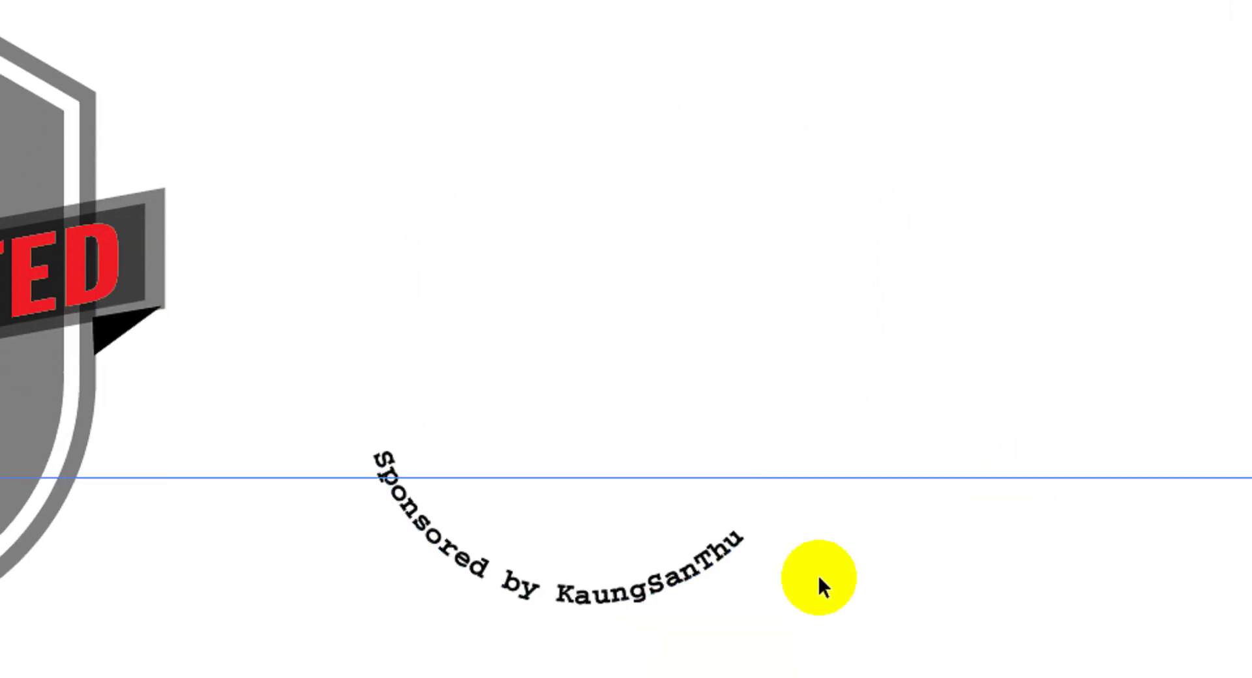
left_click(708, 544)
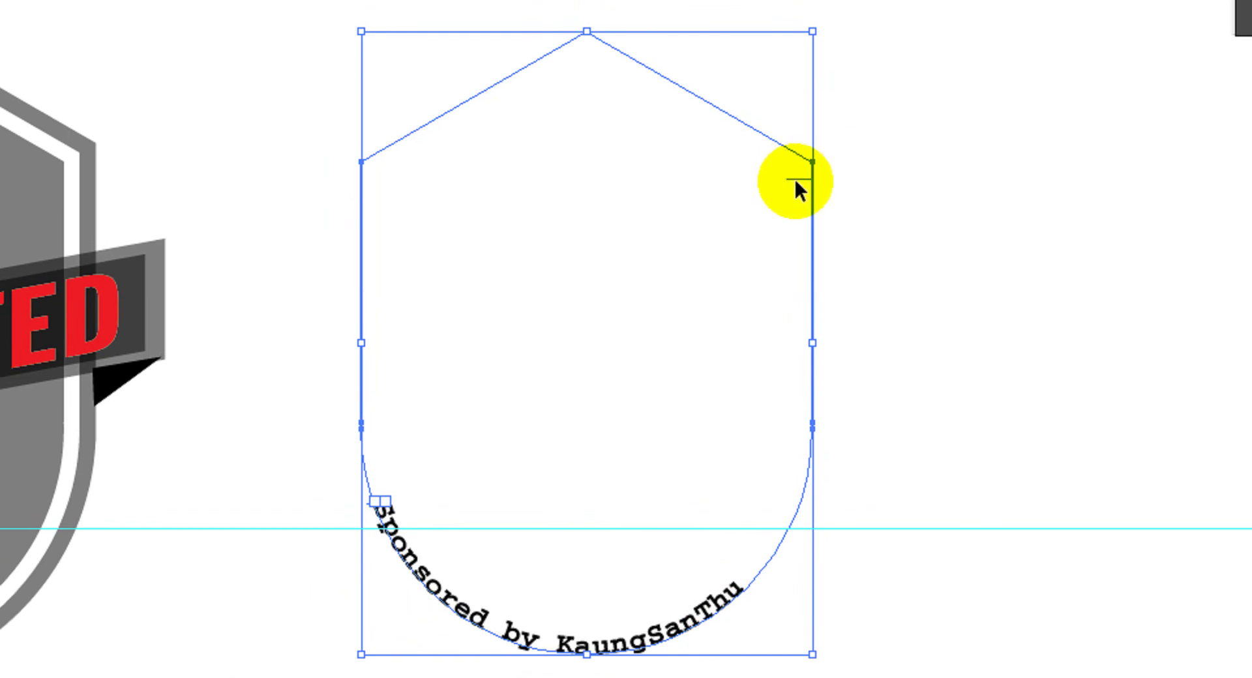
left_click(796, 182)
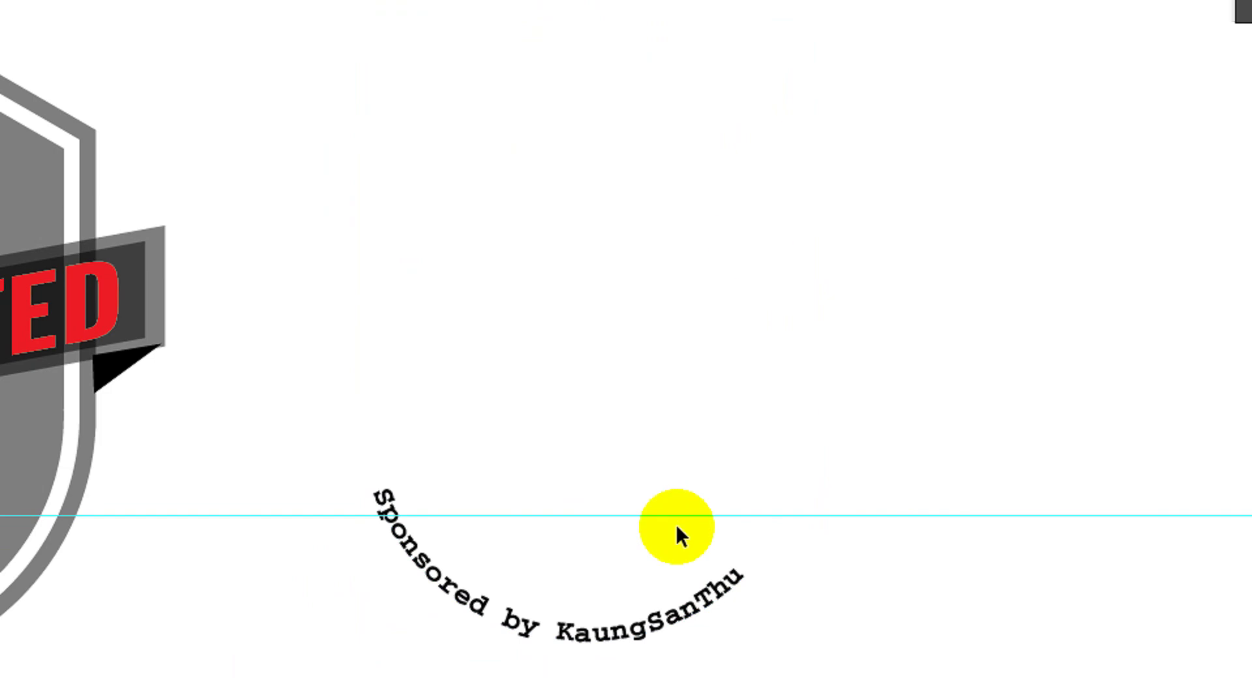
left_click(711, 544)
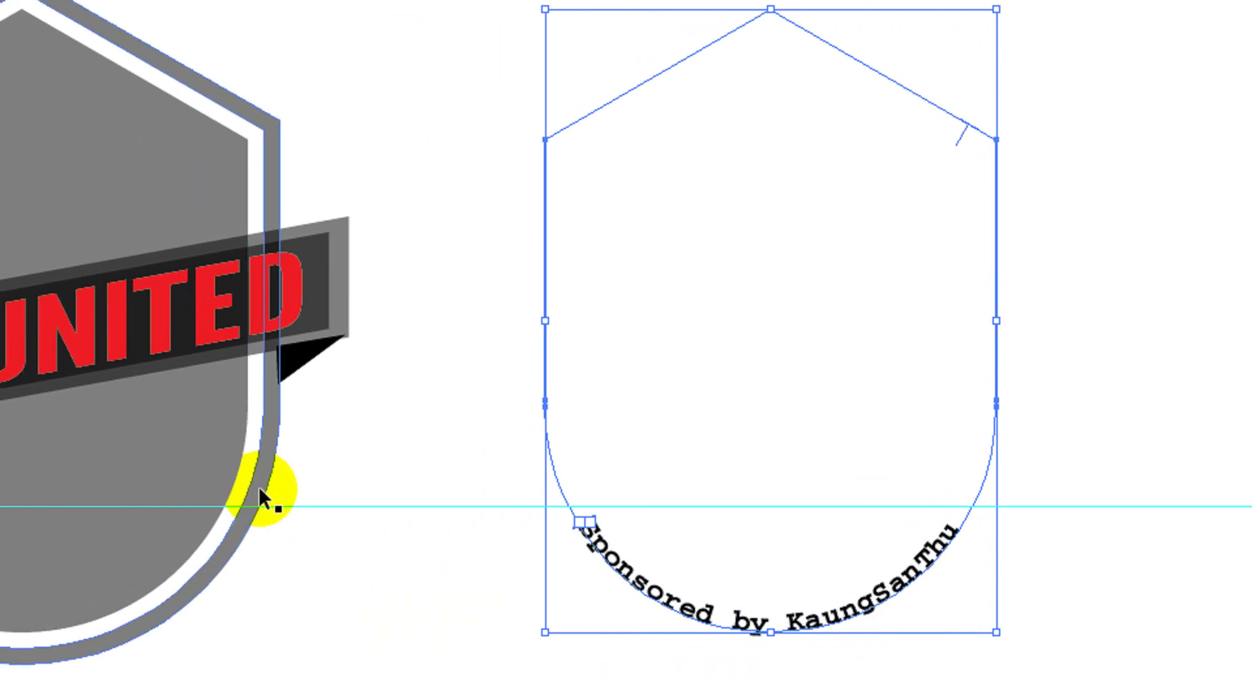
Centre the curved sponsor text horizontally on the grey shield.
left_click(261, 488, "shift")
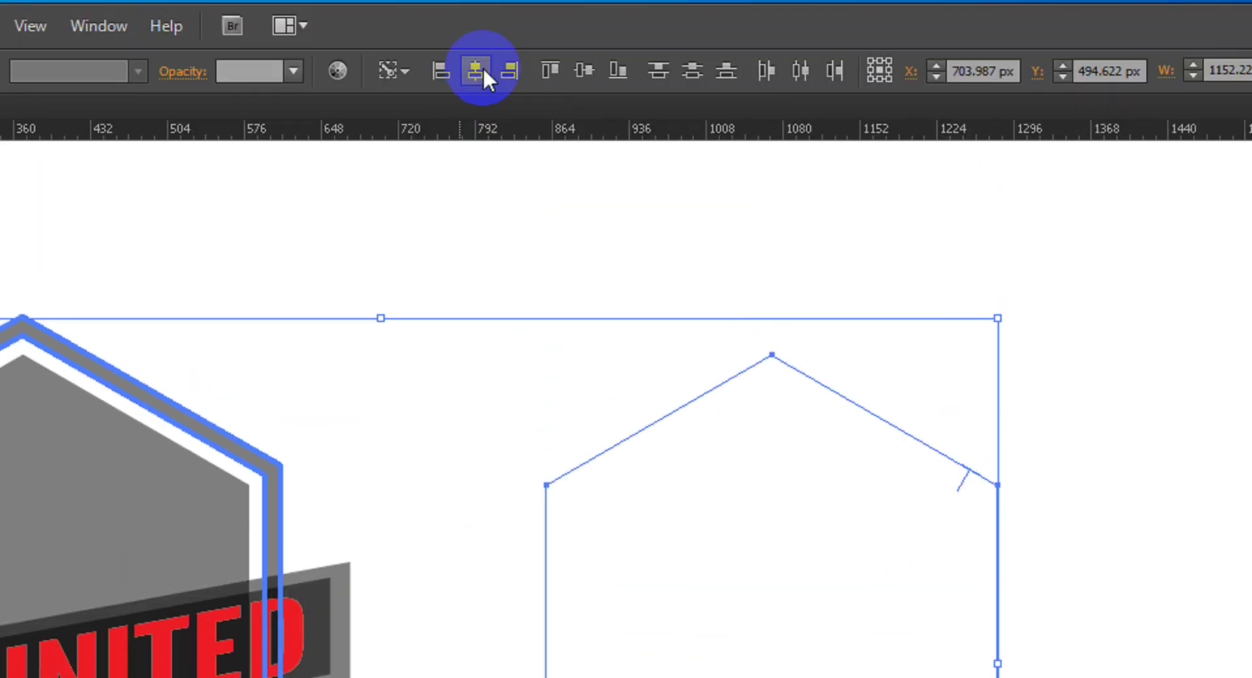
left_click(477, 67)
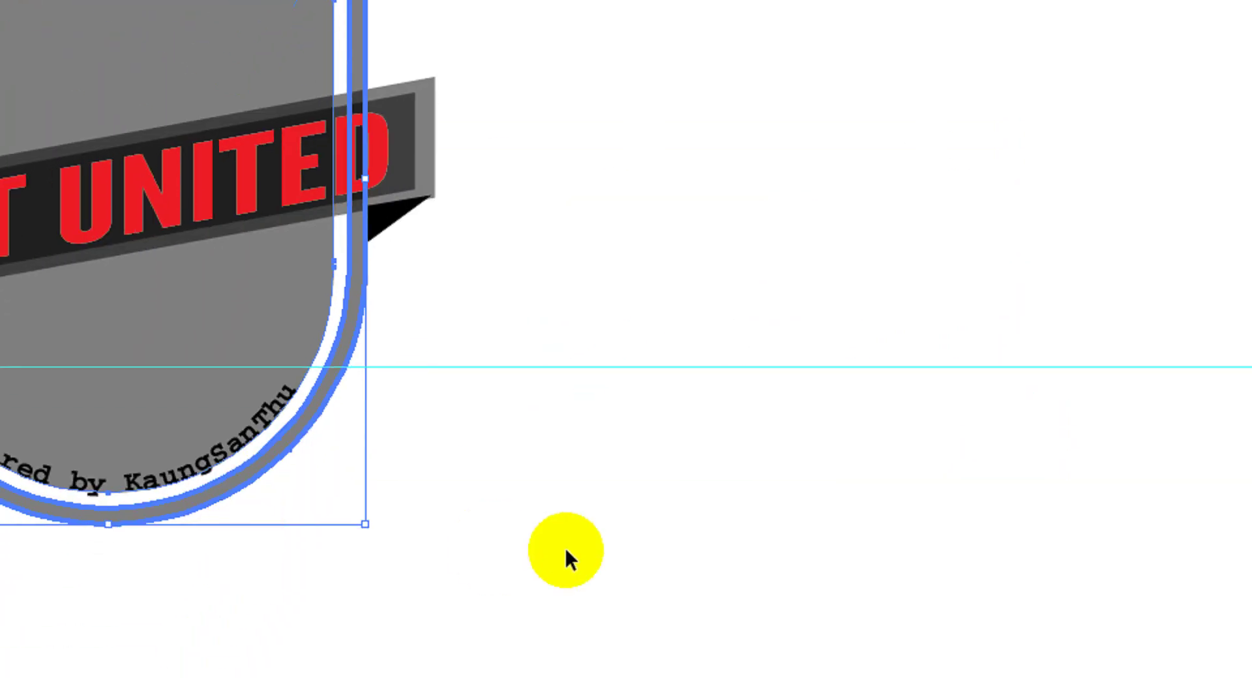
left_click(559, 510)
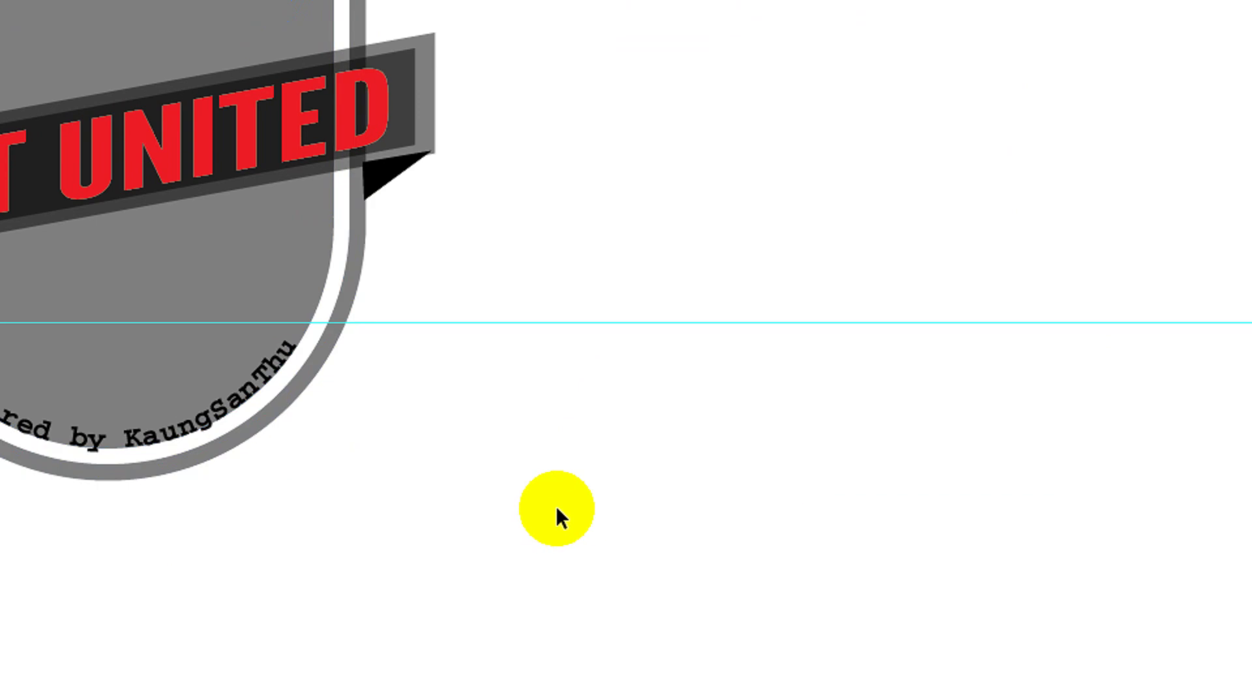
Scale the sponsor text down to the shield's inner bottom edge and select all its characters.
left_click(264, 390)
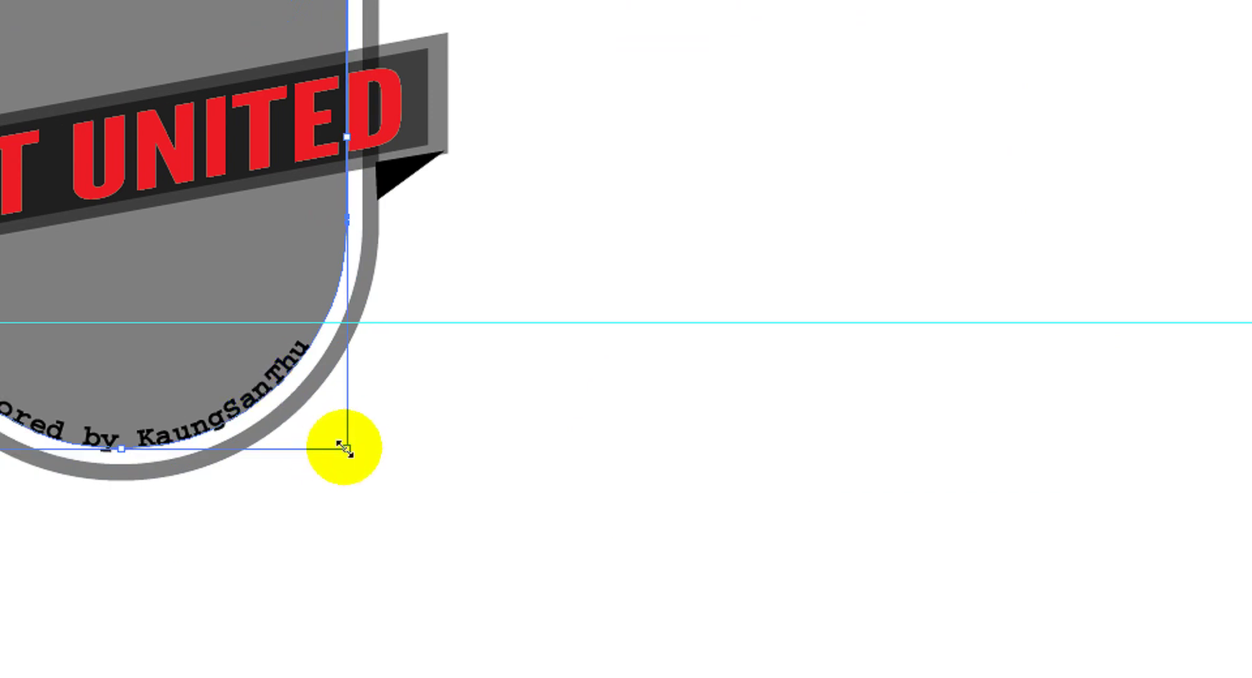
left_click_drag(345, 449, 331, 417)
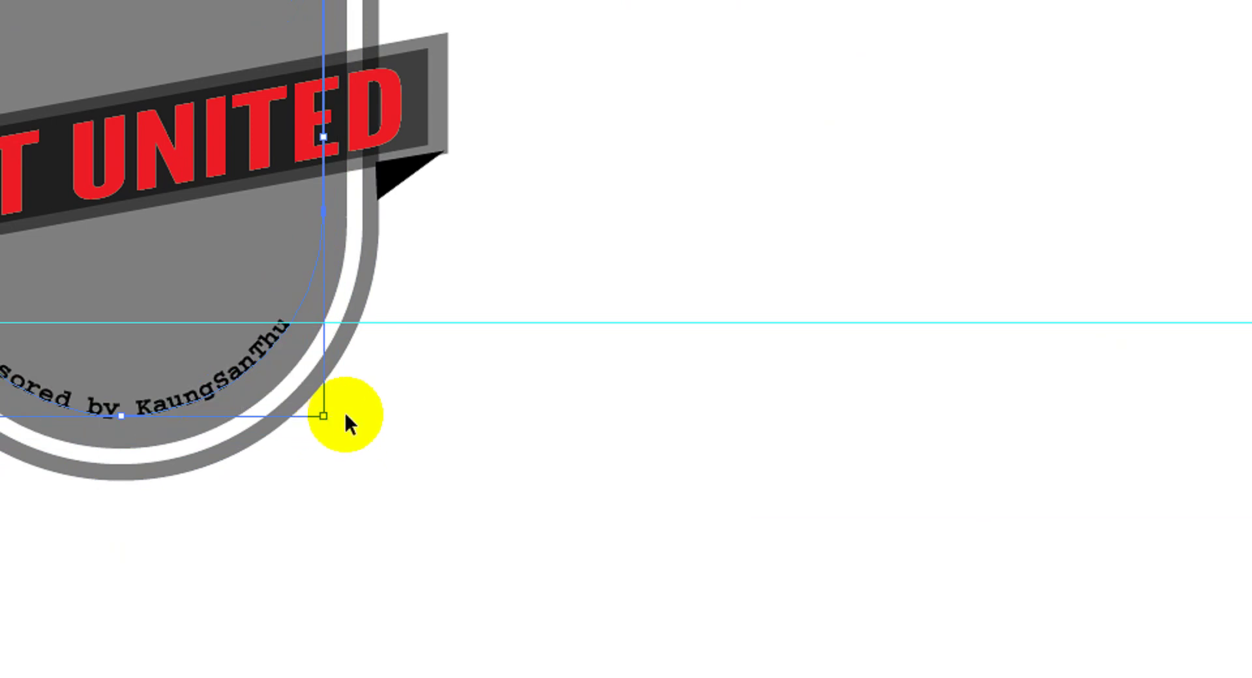
key("t")
triple_click(189, 398)
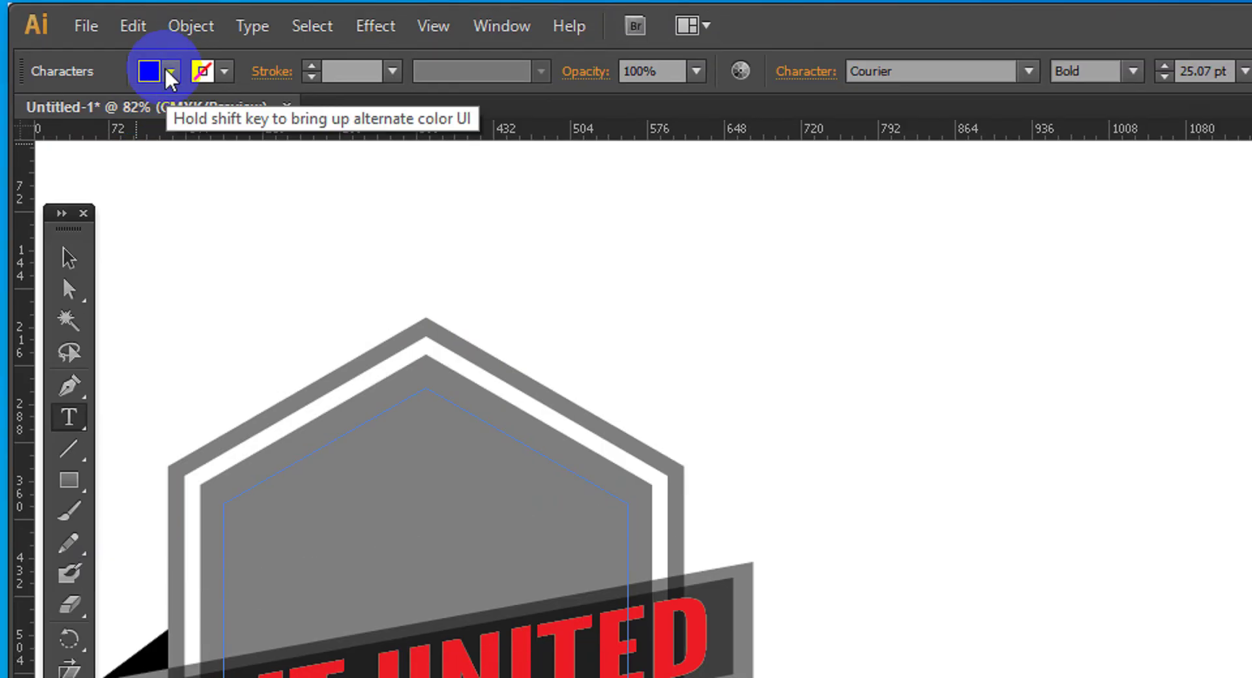
Set the curved sponsor text's fill to White.
left_click(171, 71)
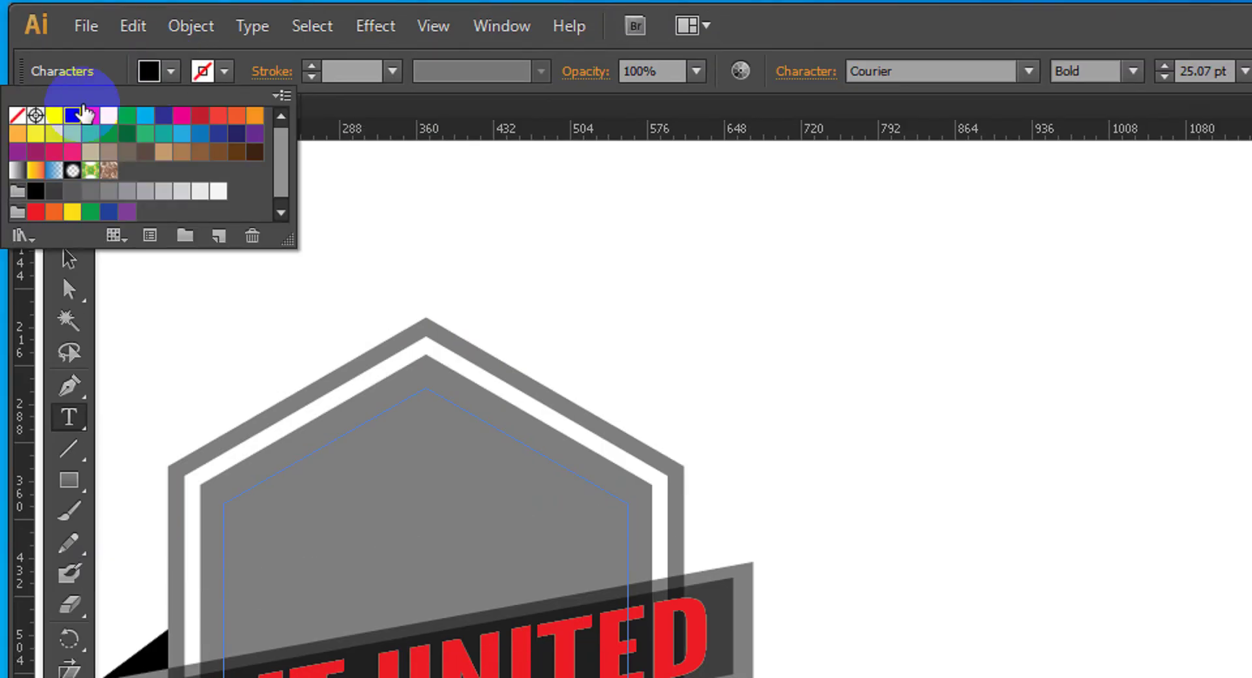
left_click(55, 117)
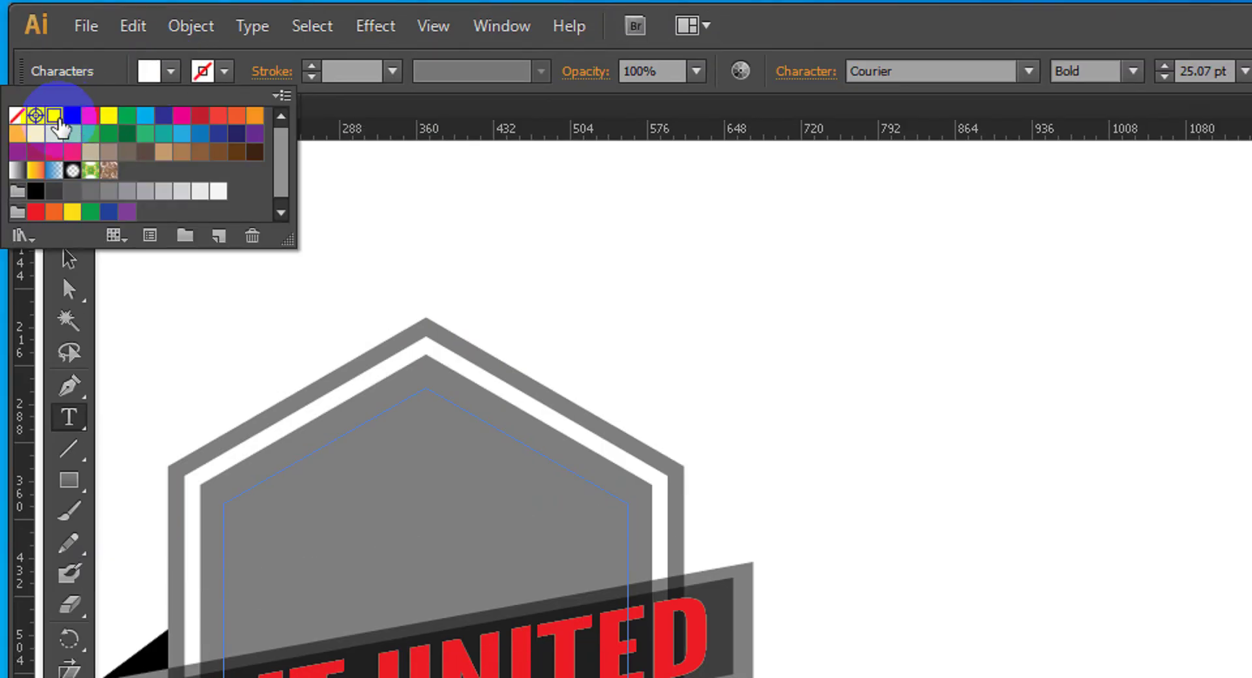
left_click(765, 40)
Drag the horizontal guide up to the shield's top peak and remove it.
left_click(69, 260)
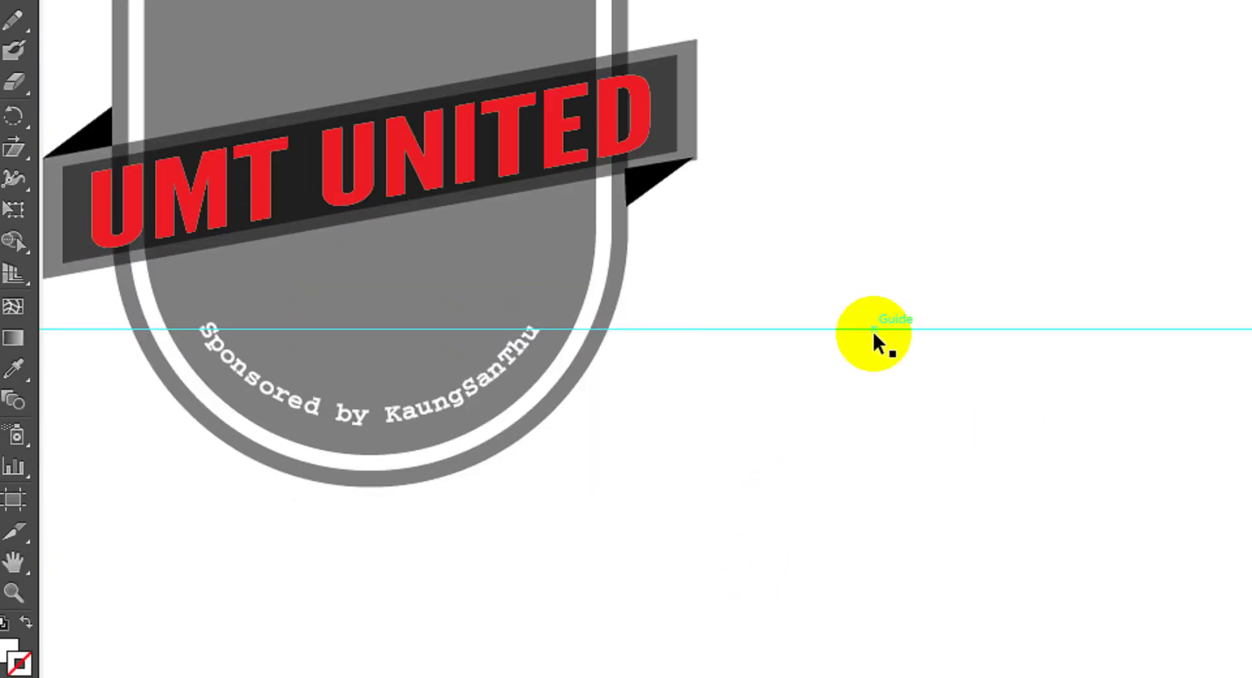
left_click_drag(873, 332, 907, 160)
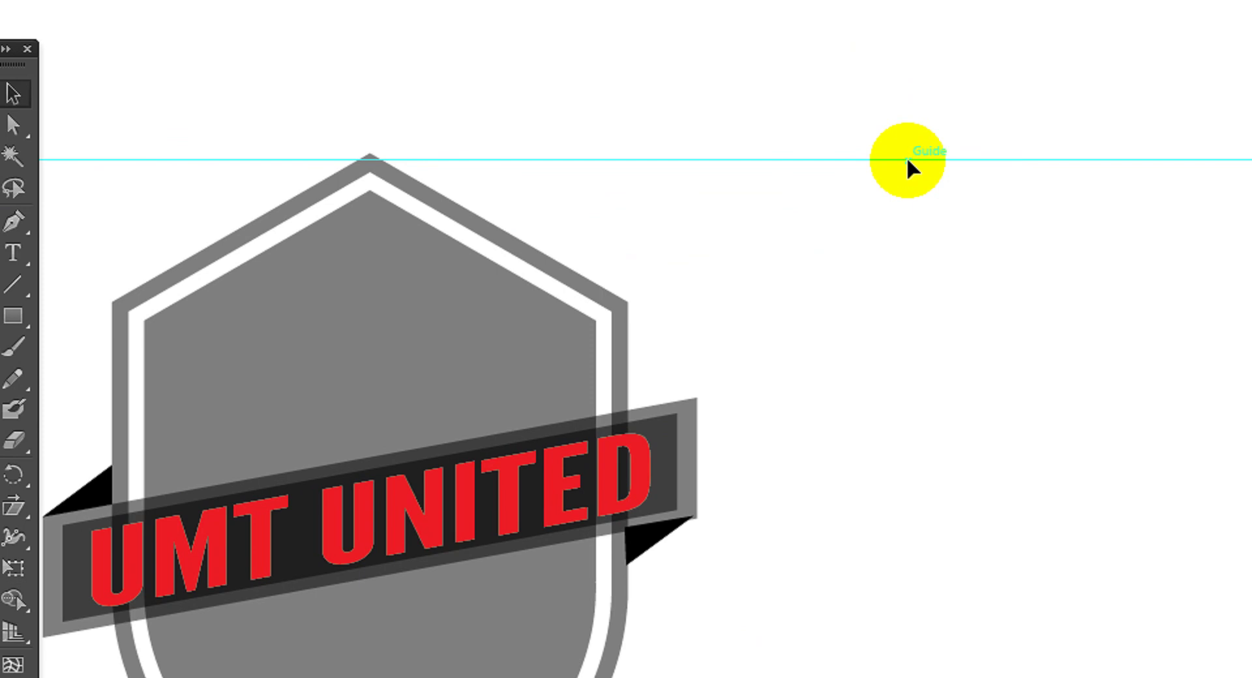
key("ctrl+semicolon")
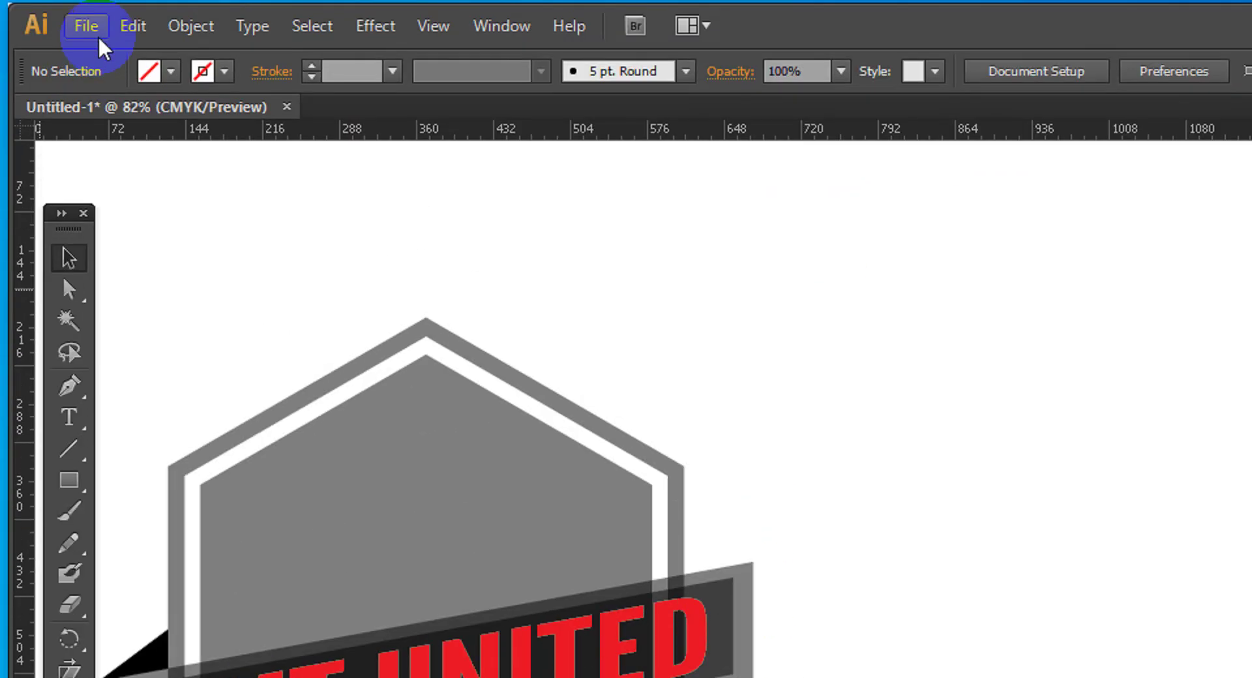
Start File > Place and browse to the Pictures folder.
left_click(91, 23)
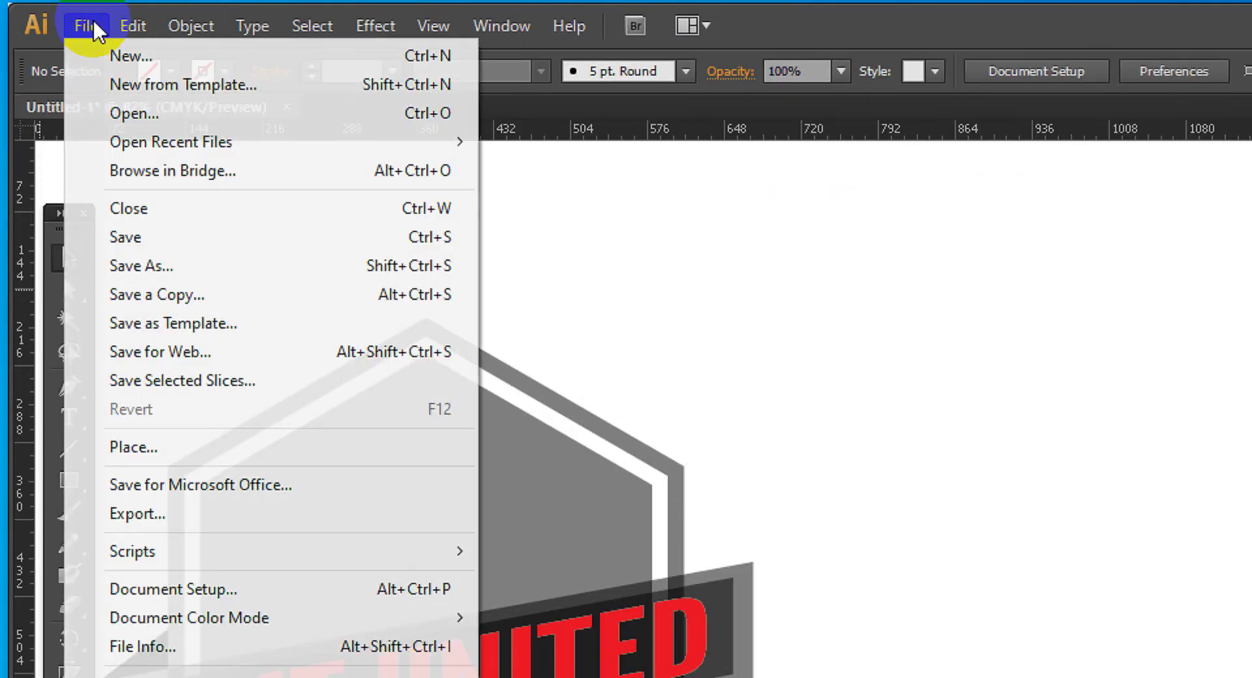
left_click(154, 447)
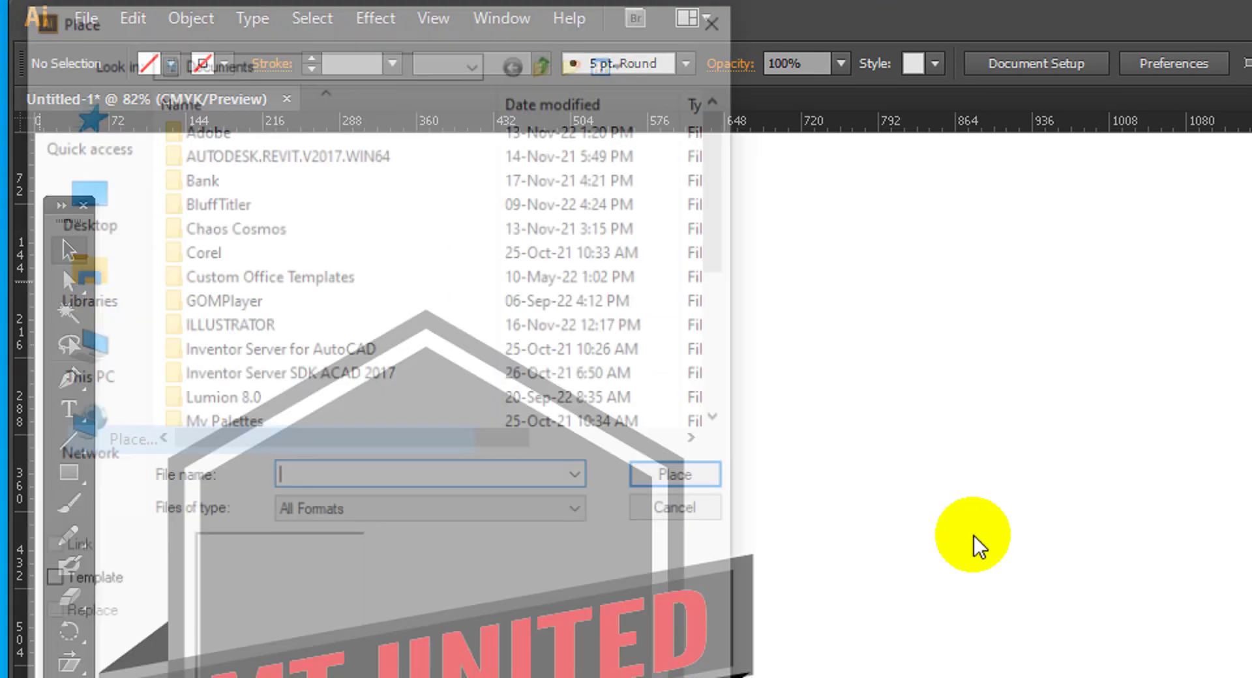
left_click_drag(307, 33, 1077, 208)
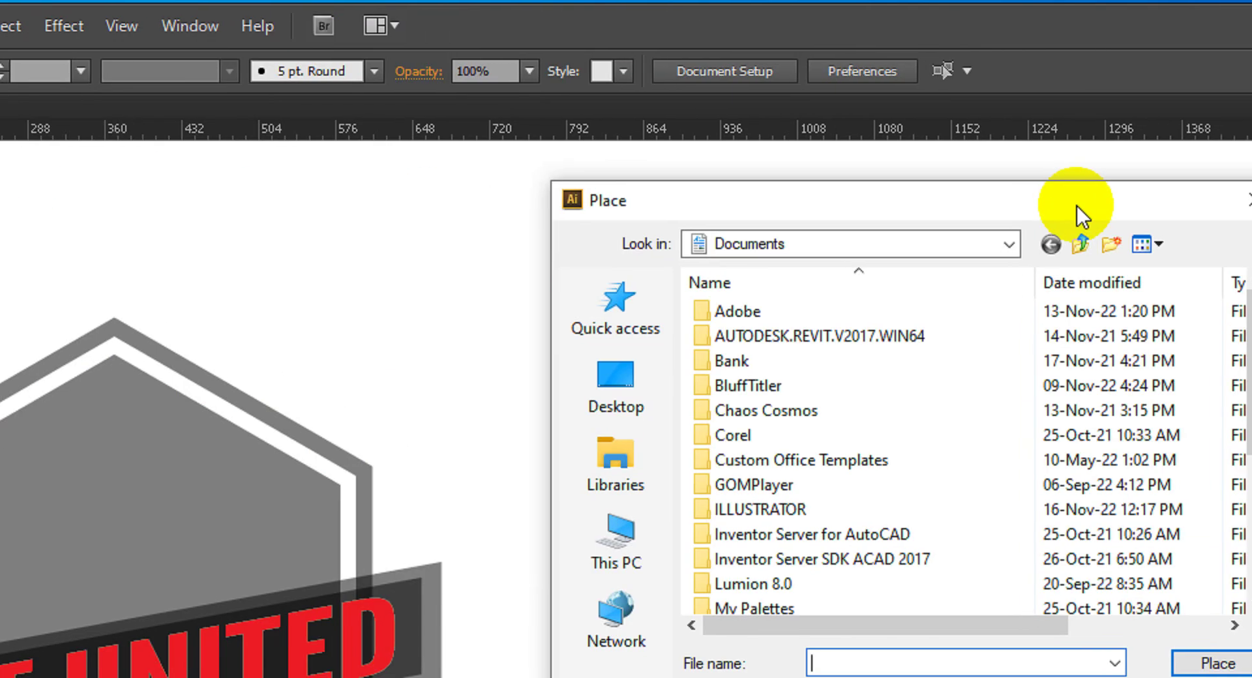
left_click(588, 462)
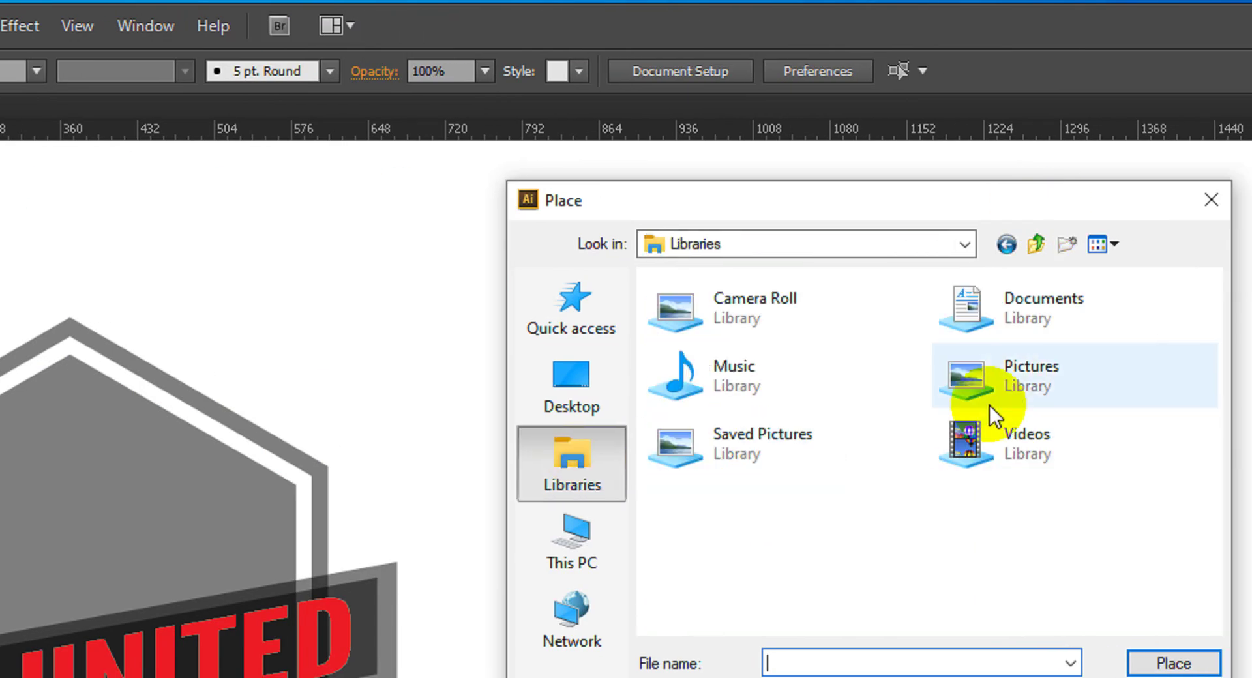
double_click(1000, 385)
Place bull.tif and move the bull into the top of the shield.
scroll(939, 437, "down", 5)
scroll(945, 434, "down", 5)
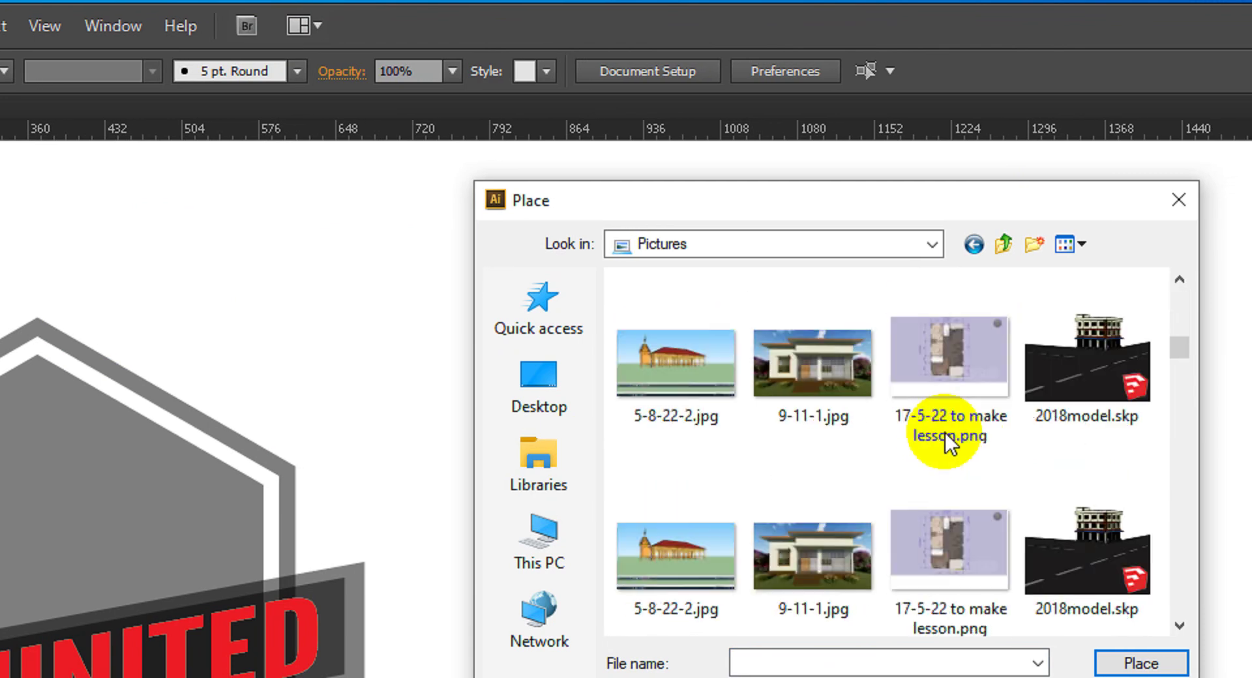
scroll(947, 441, "down", 5)
scroll(946, 439, "down", 5)
left_click(675, 371)
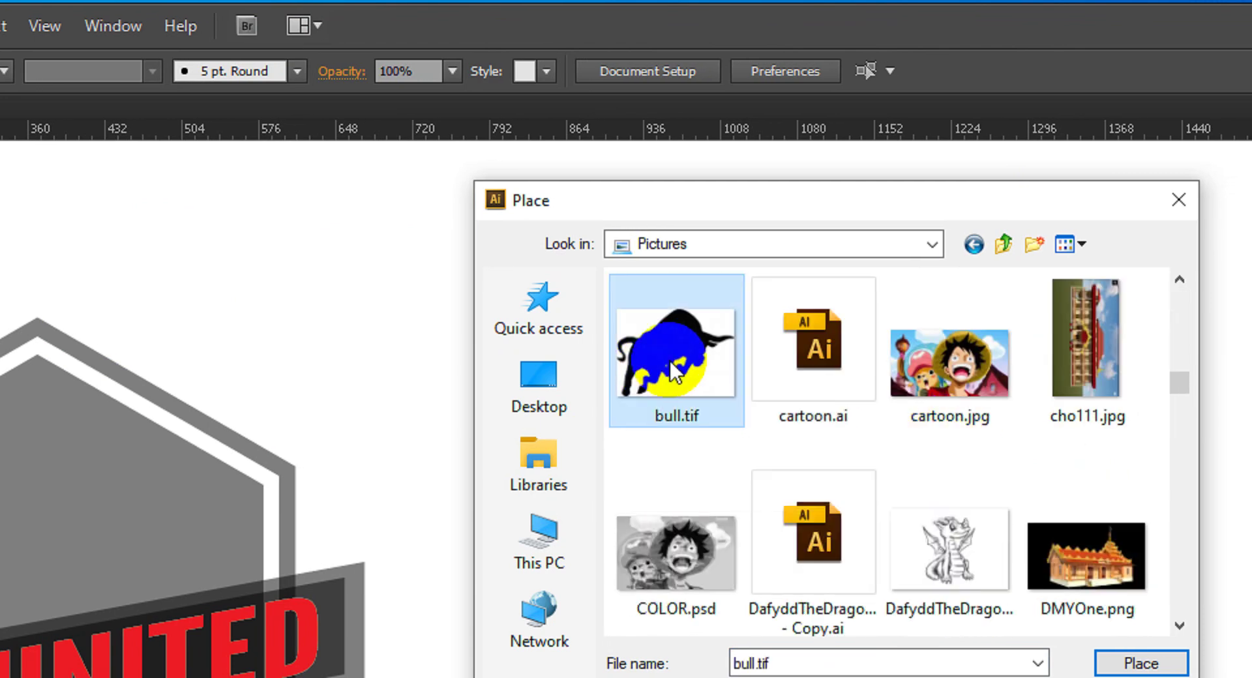
double_click(675, 371)
mouse_move(690, 597)
left_mouse_down()
mouse_move(153, 310)
mouse_move(248, 319)
left_mouse_up()
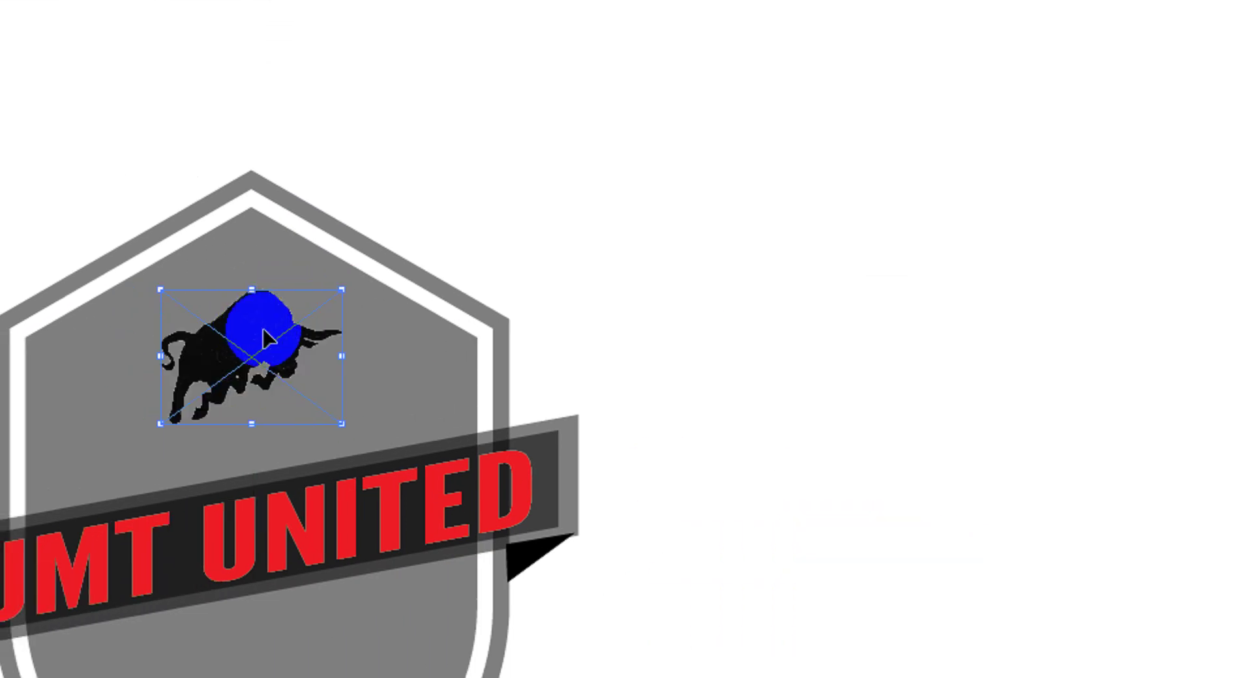
Horizontally centre the bull on the shield.
left_click(435, 319, "shift")
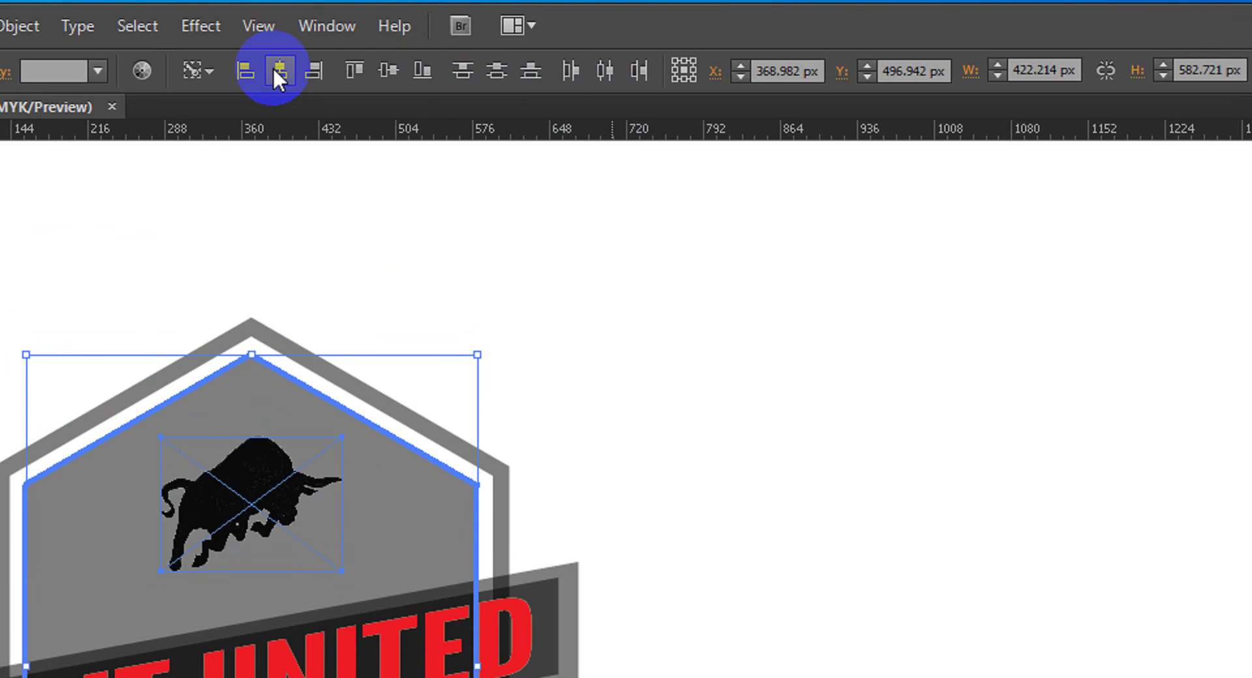
left_click(339, 509)
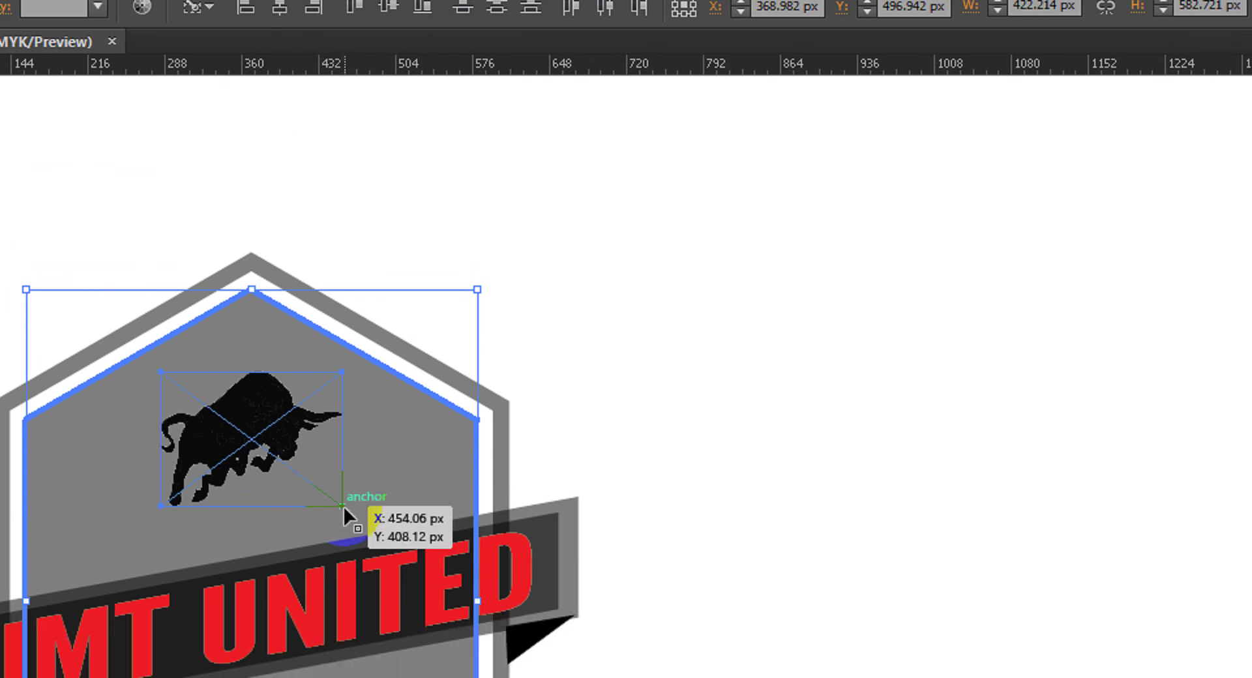
left_click(718, 469)
Scale the bull up to fill the shield's upper area.
left_click(276, 449)
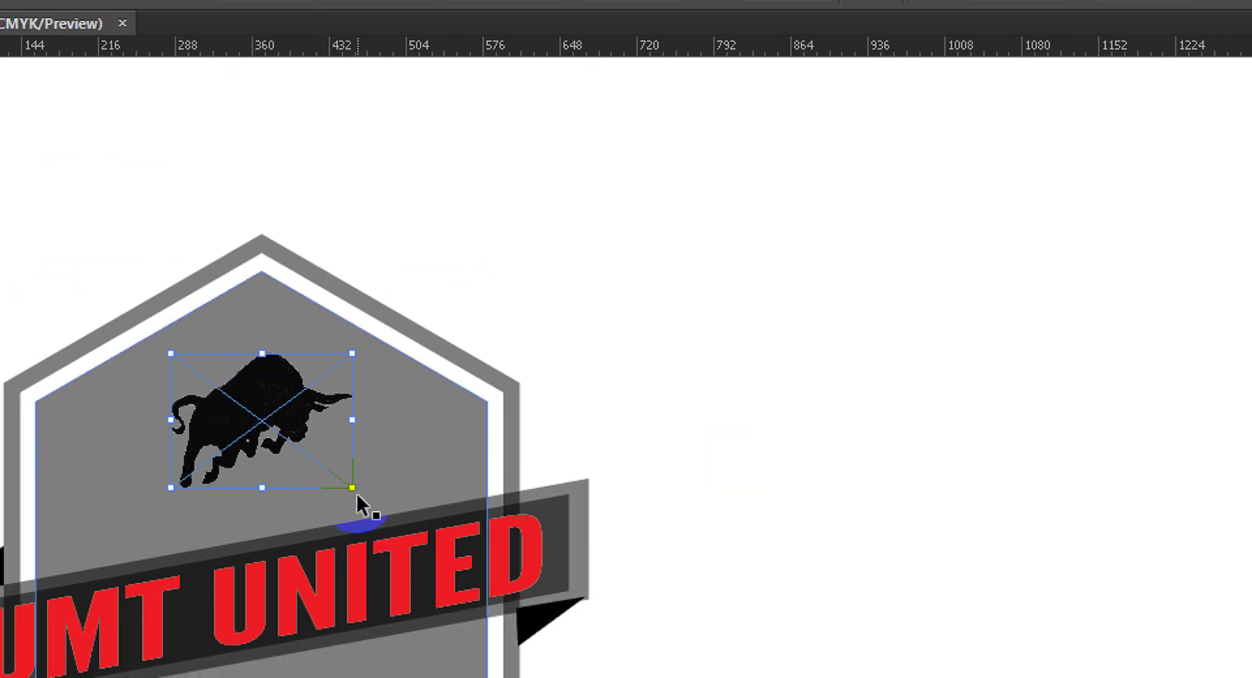
left_click_drag(352, 487, 412, 508)
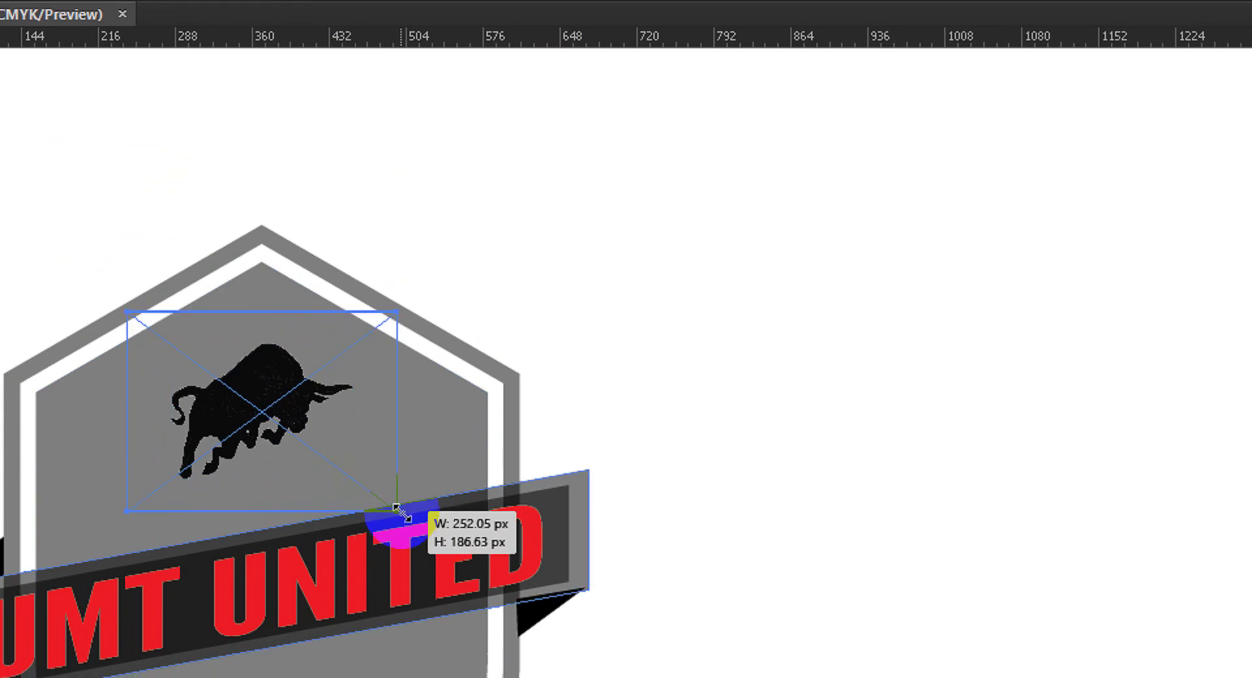
left_click(785, 433)
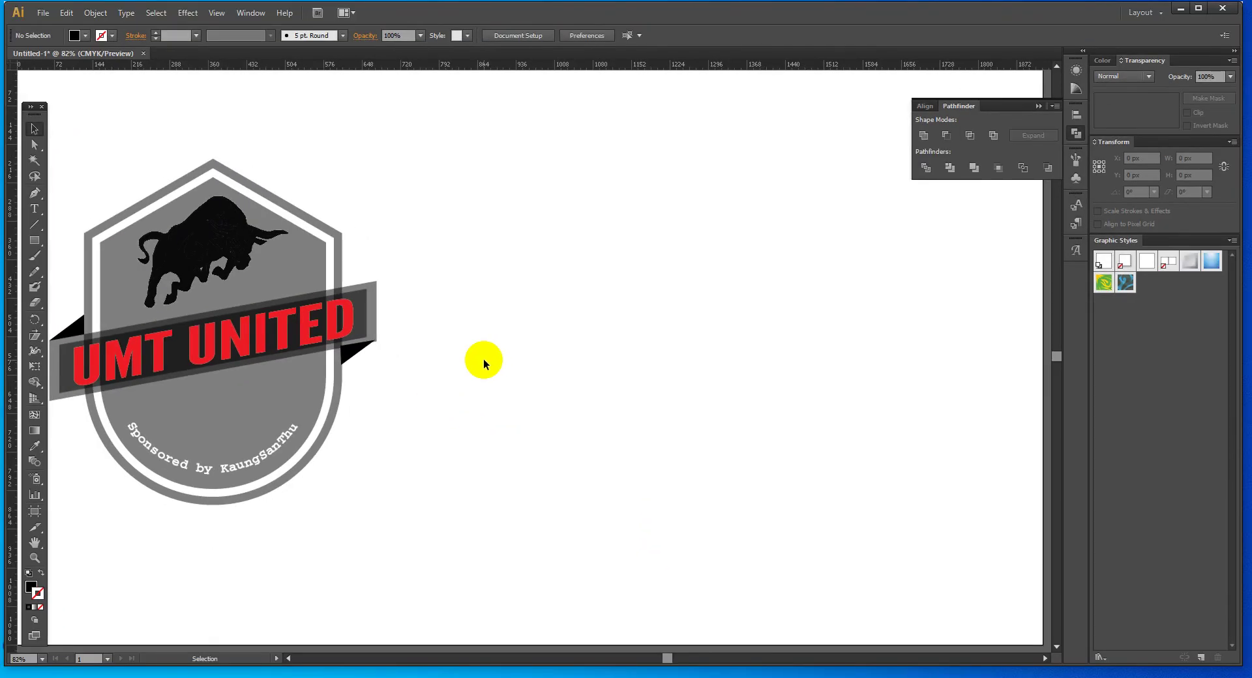
Save to the Desktop as umt football-1.ai with default Illustrator Options.
left_click(44, 13)
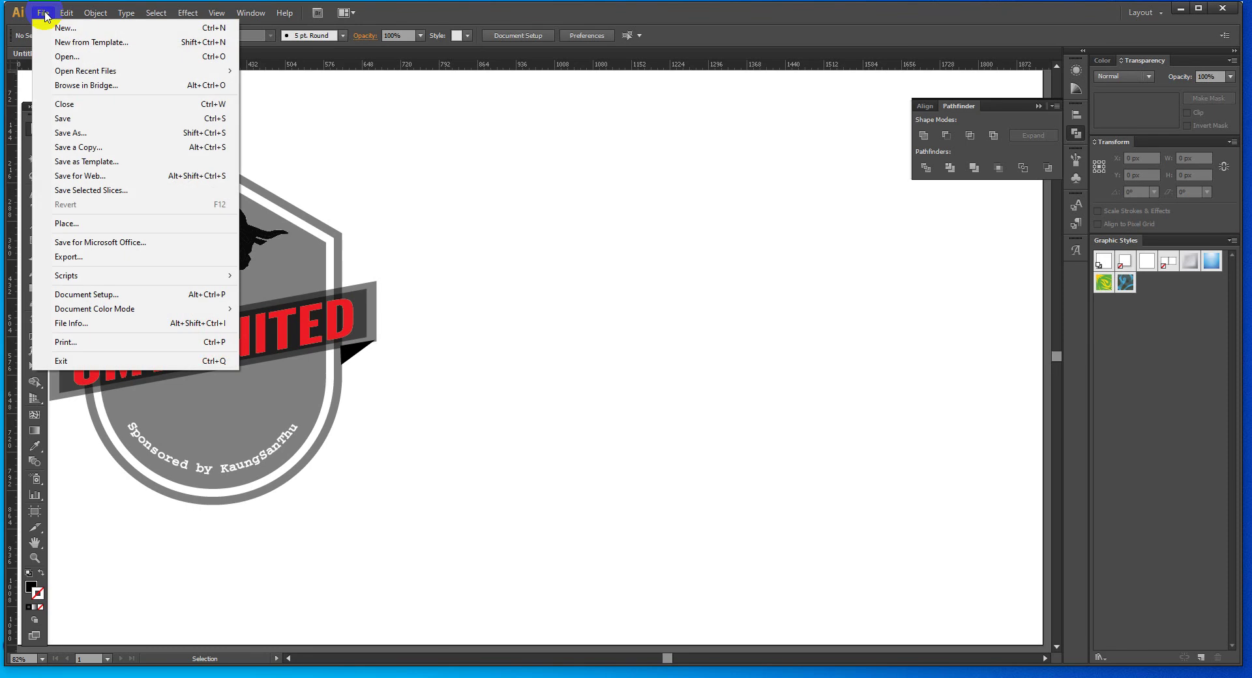
left_click(94, 132)
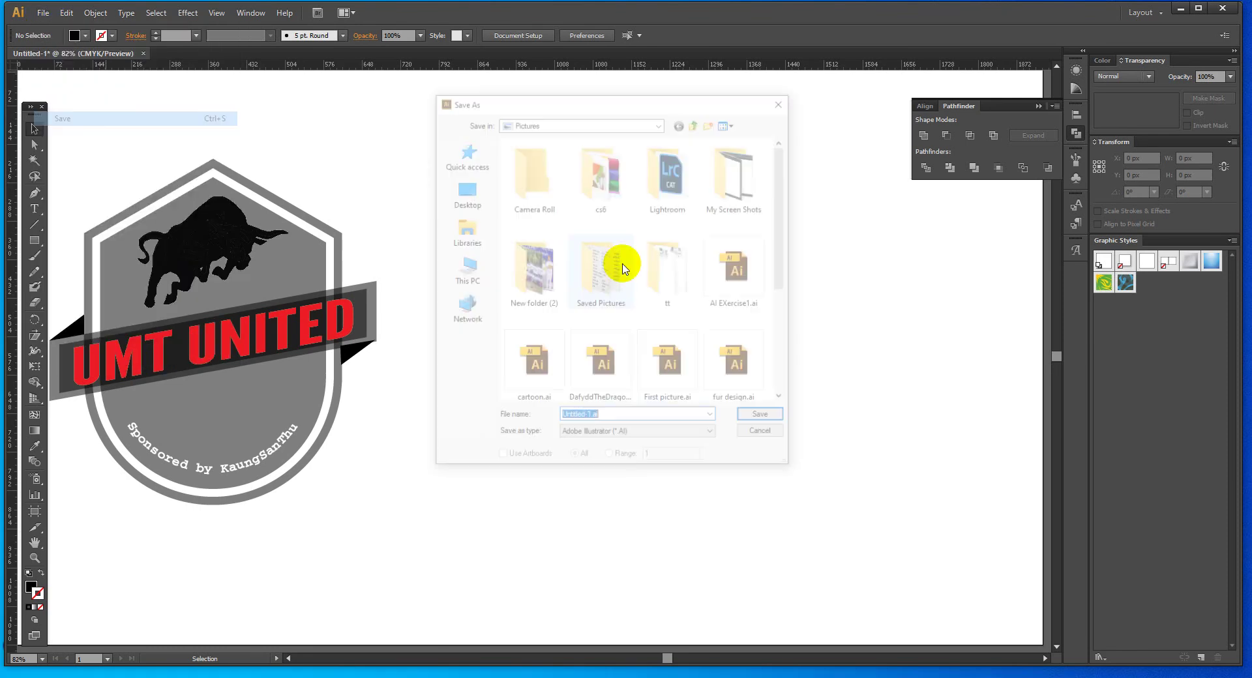
left_click(466, 190)
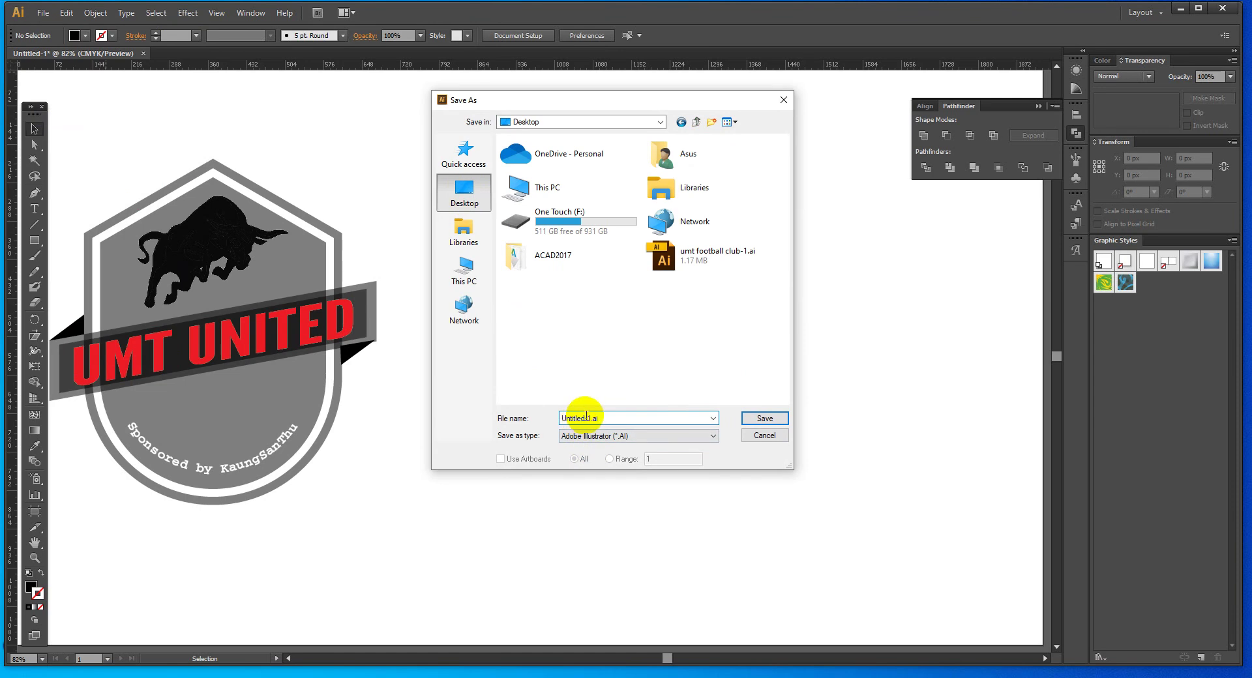
left_click_drag(585, 418, 517, 412)
type("umt football")
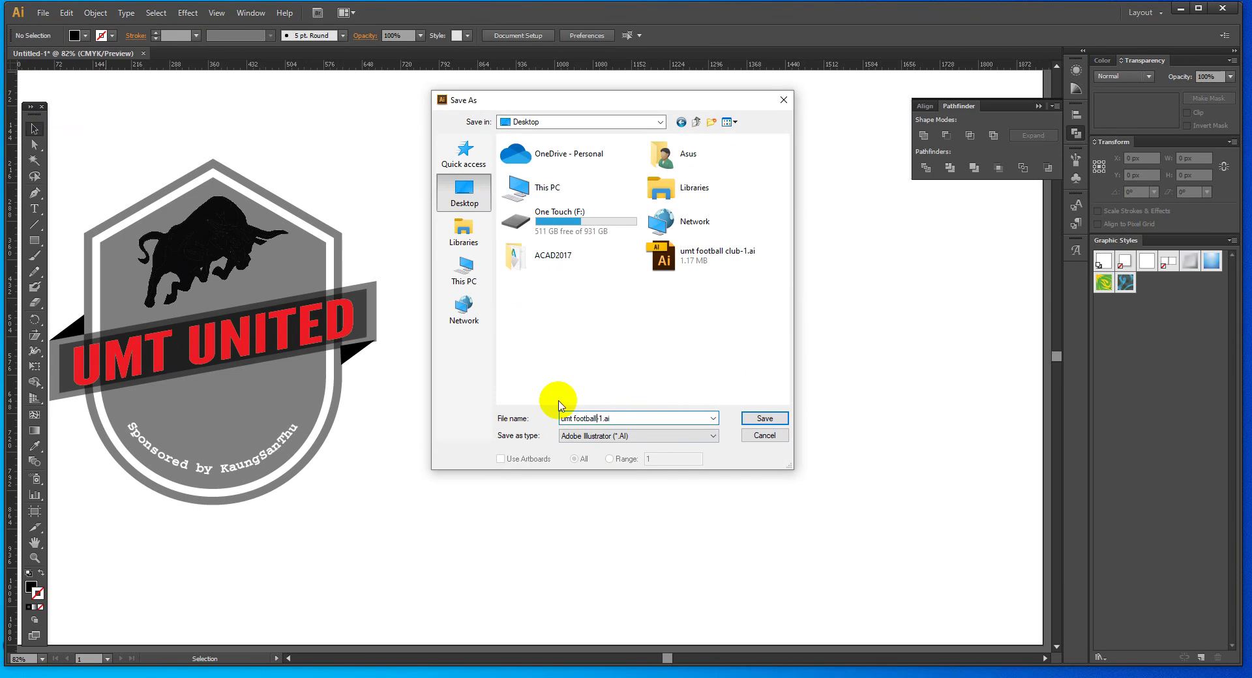
left_click(764, 420)
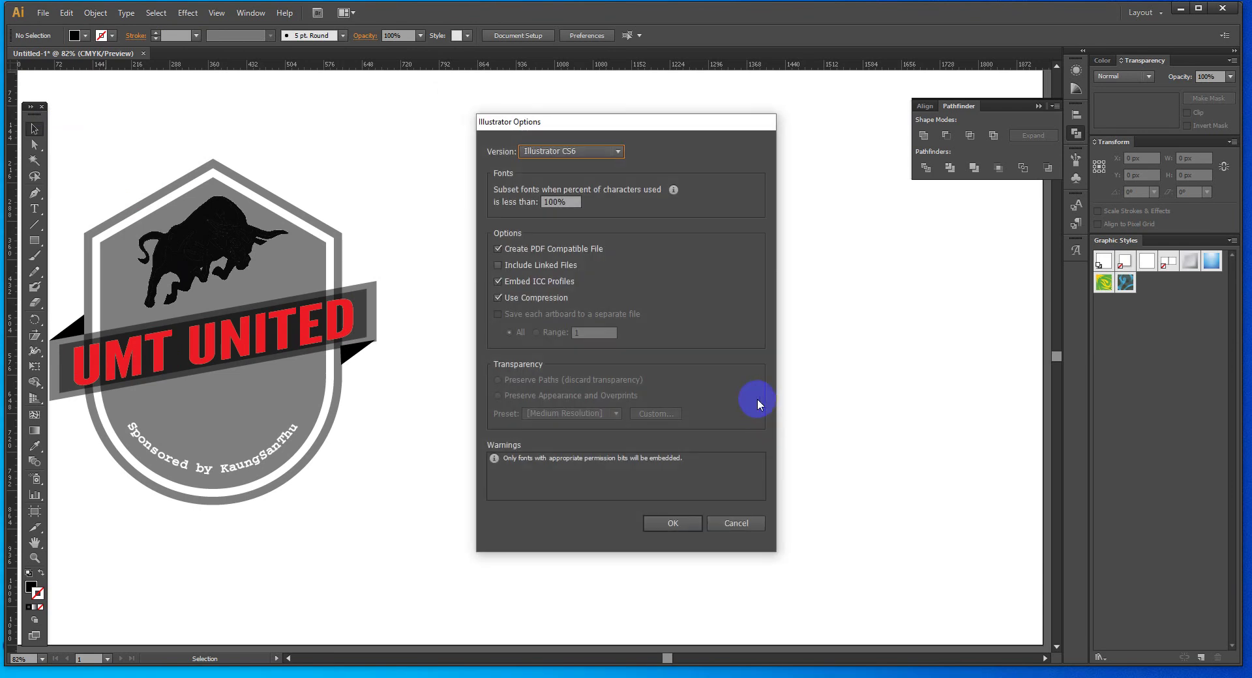
left_click(681, 524)
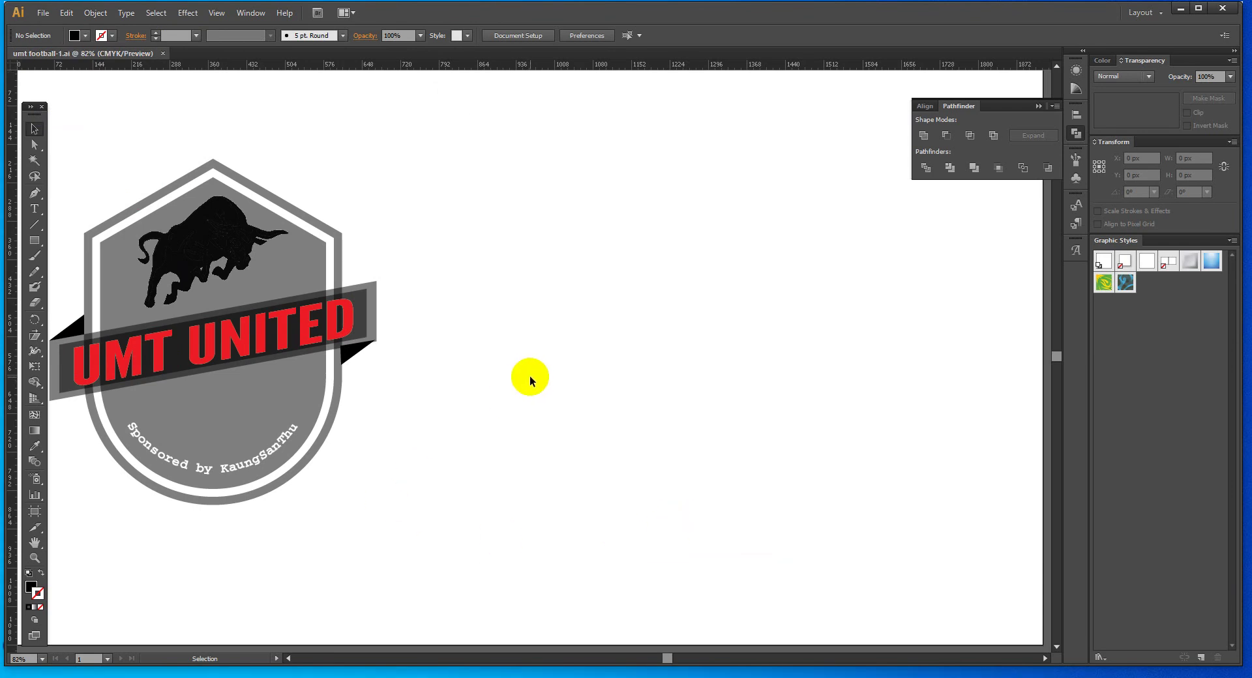
Draw a small black hexagon to the right of the shield.
left_click(37, 242)
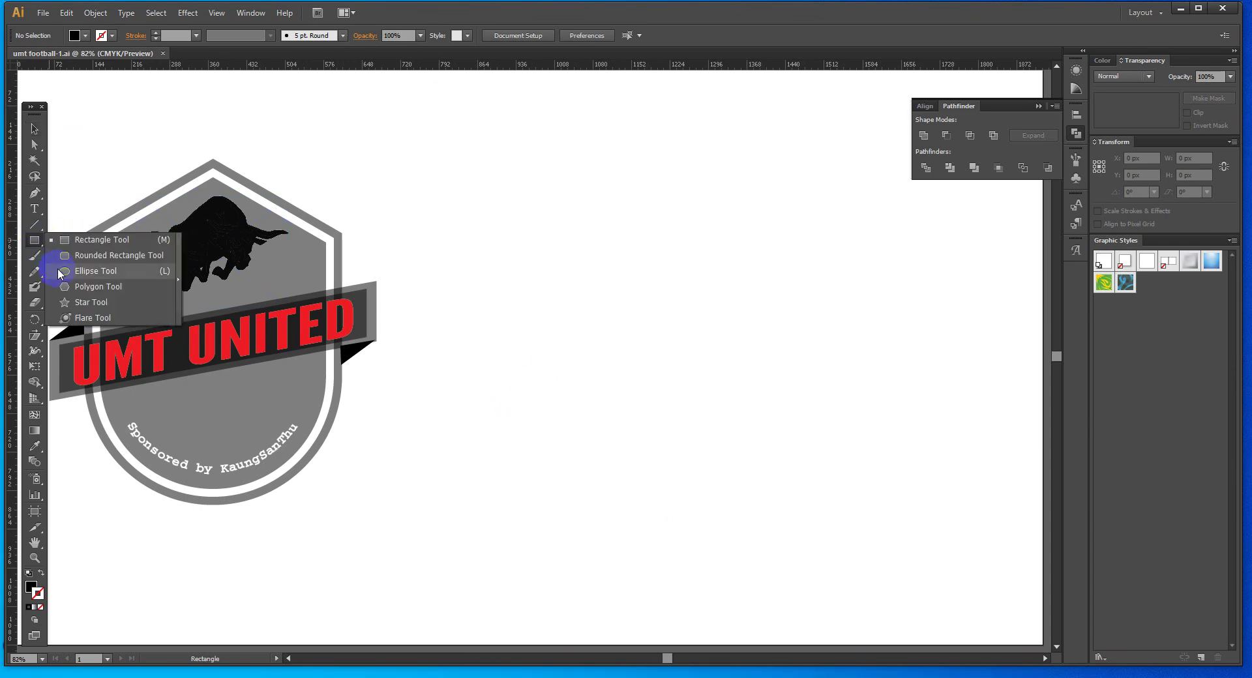
left_click(91, 287)
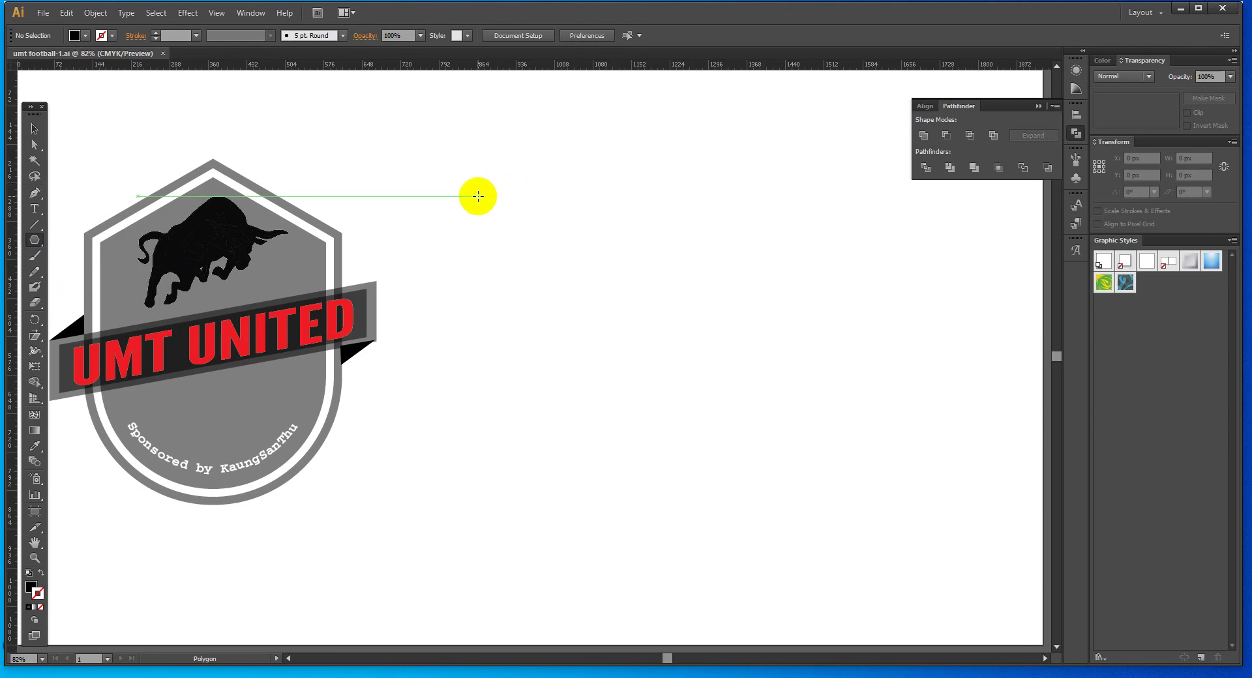
left_click_drag(469, 198, 480, 214)
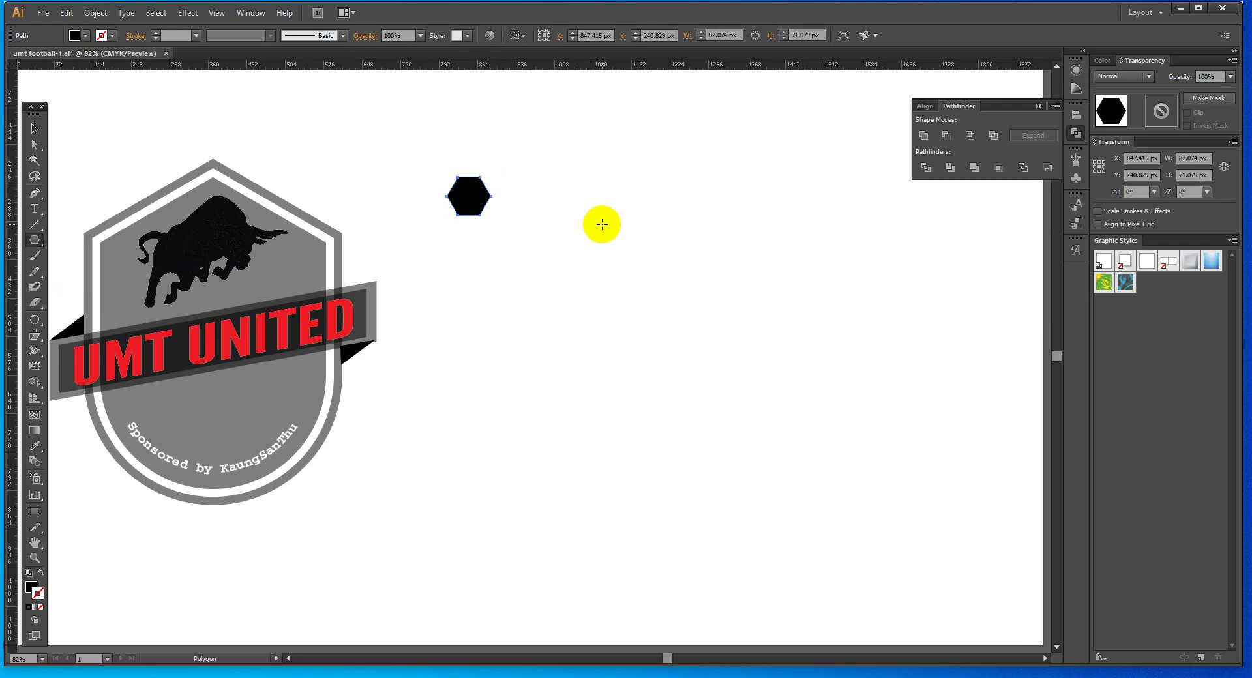
Copy the hexagon below it with white fill and a 2 pt black outline.
left_click(34, 128)
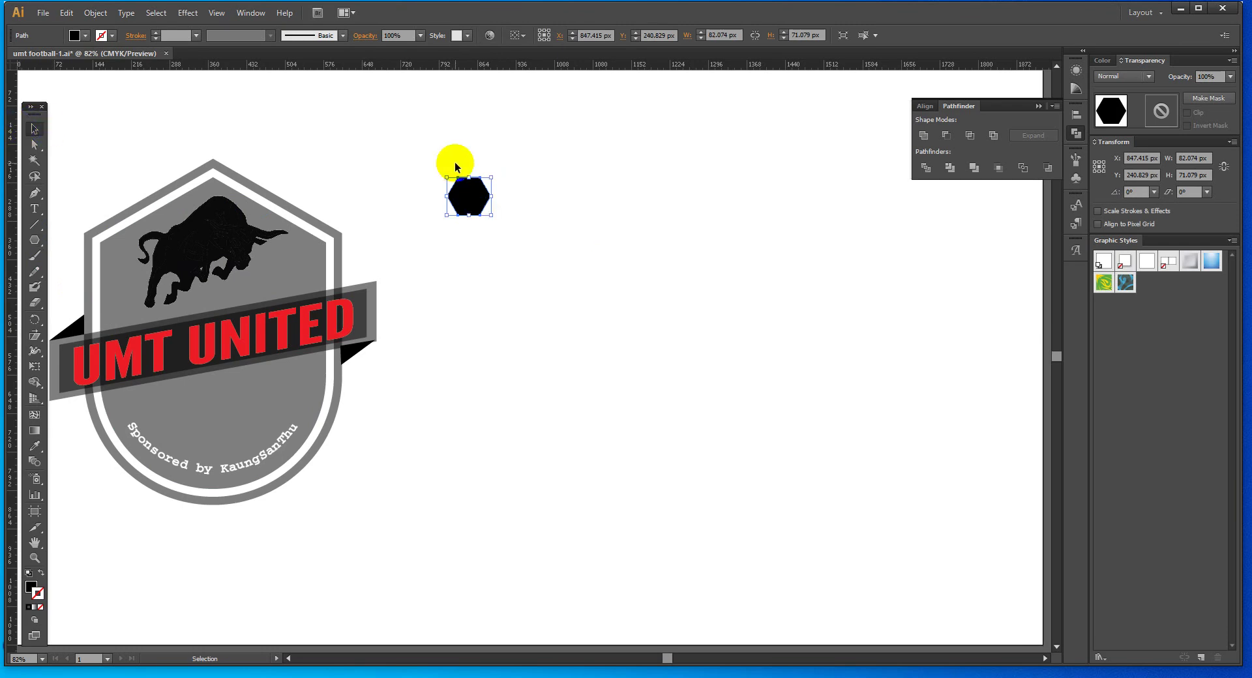
left_click(476, 195)
left_click_drag(476, 198, 475, 236)
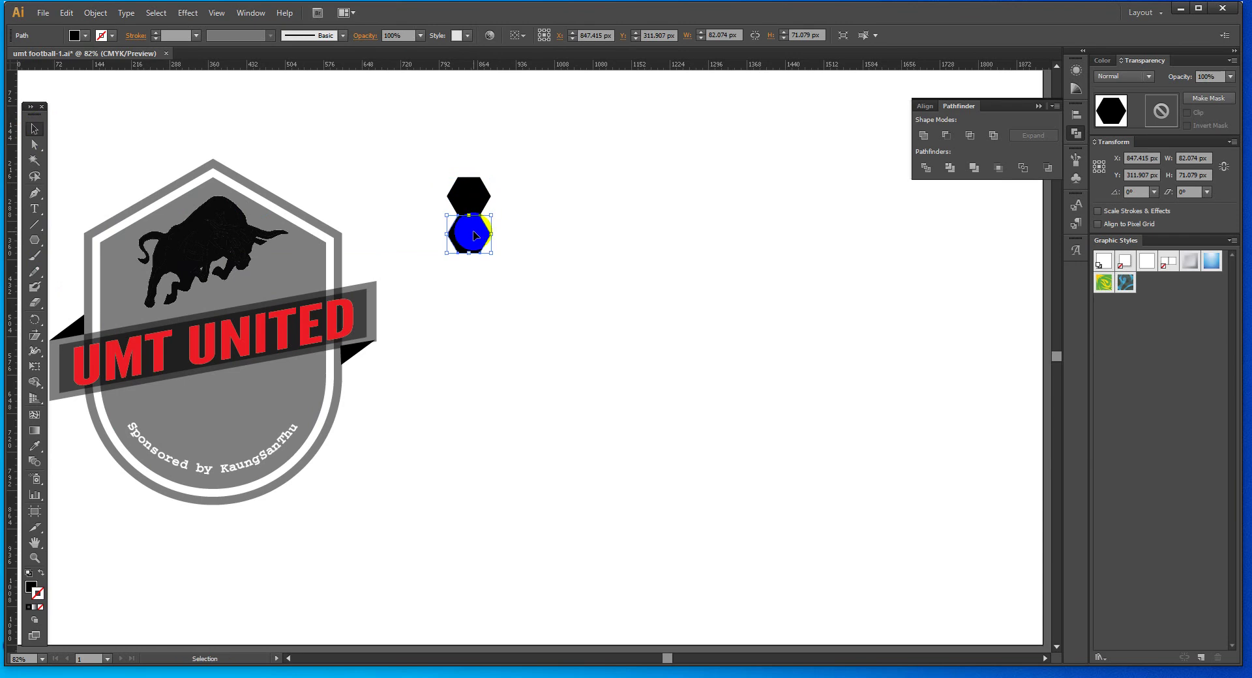
left_click(85, 35)
left_click(27, 60)
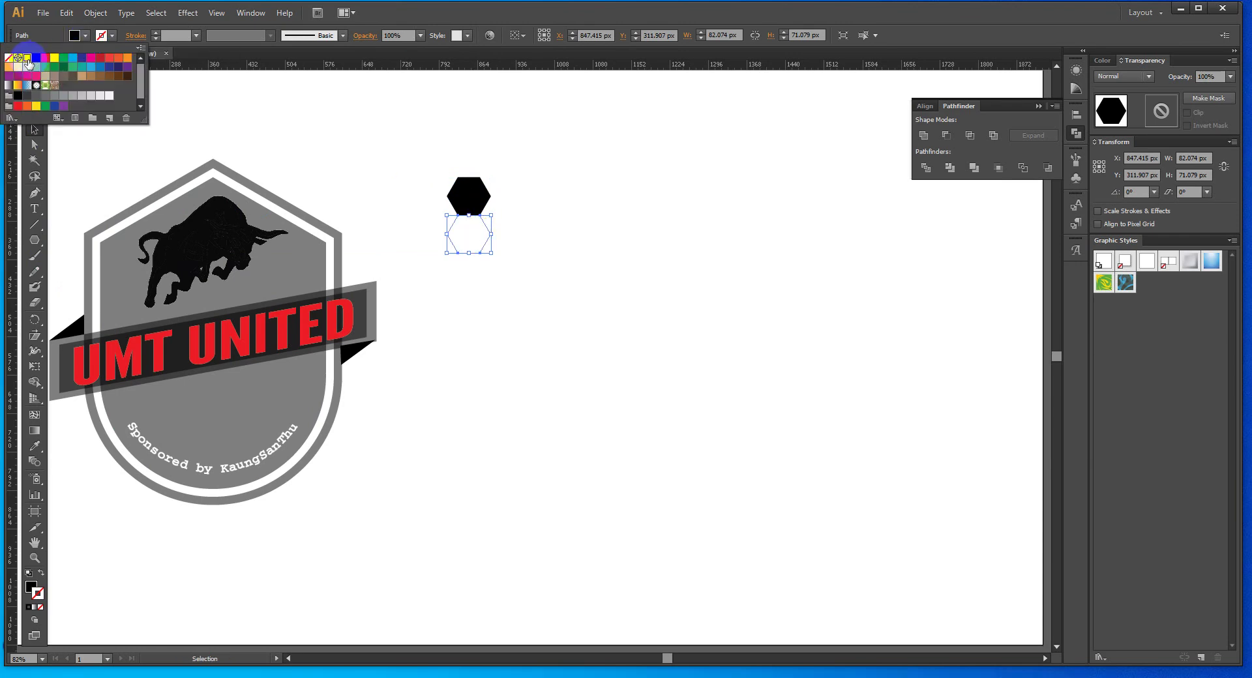
left_click(101, 37)
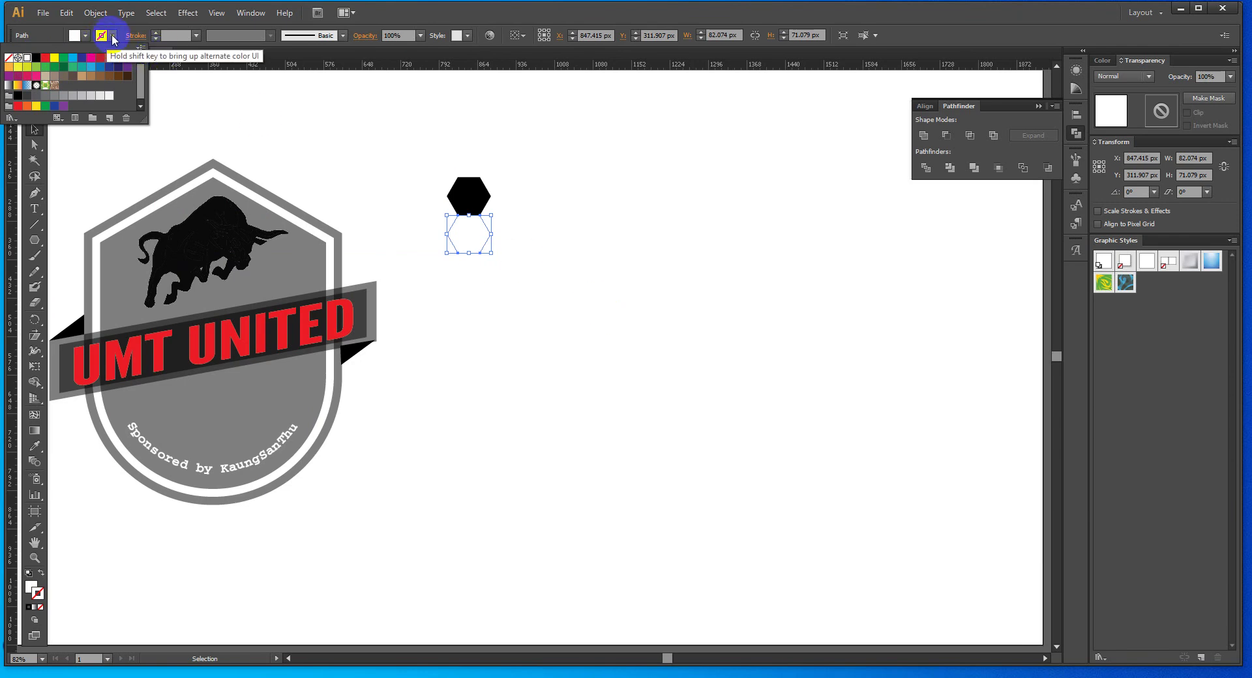
left_click(36, 59)
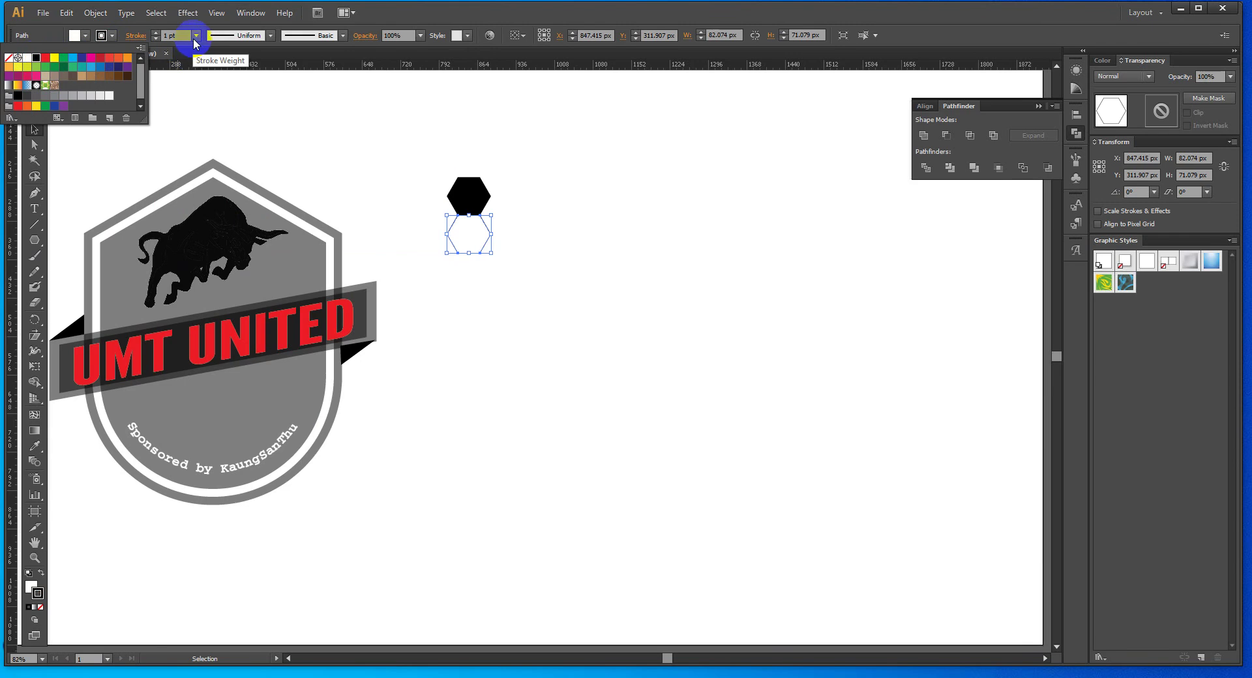
left_click(480, 126)
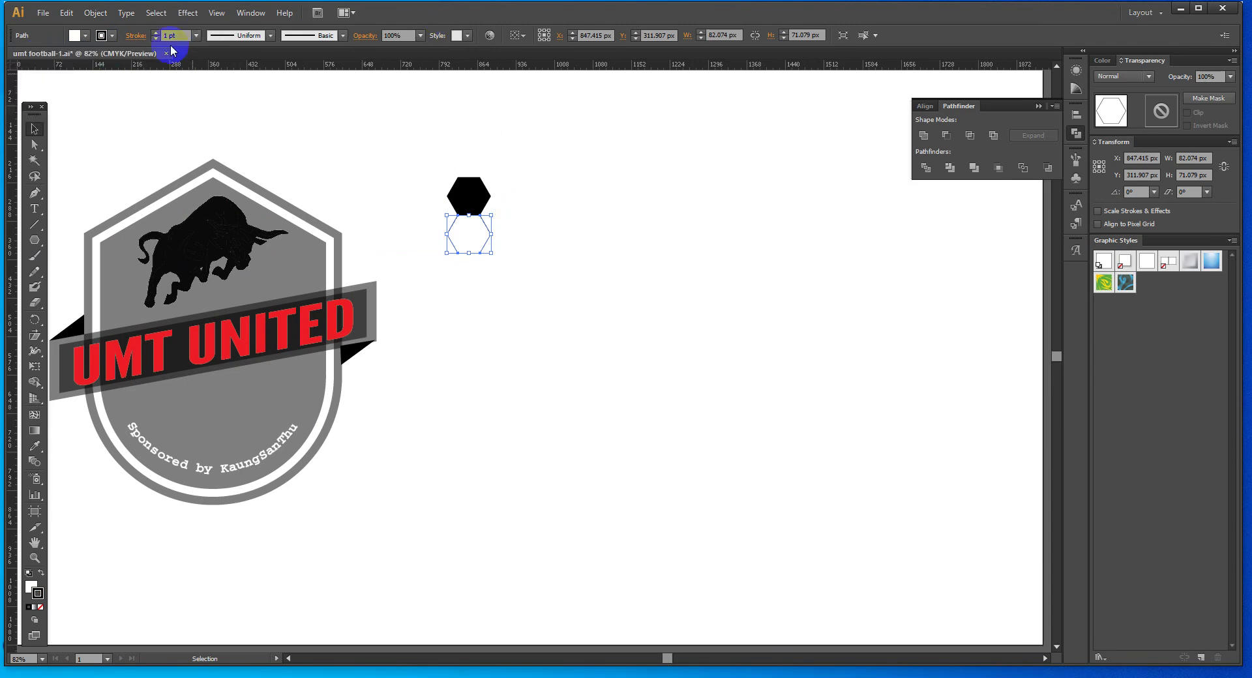
left_click(196, 35)
left_click(204, 104)
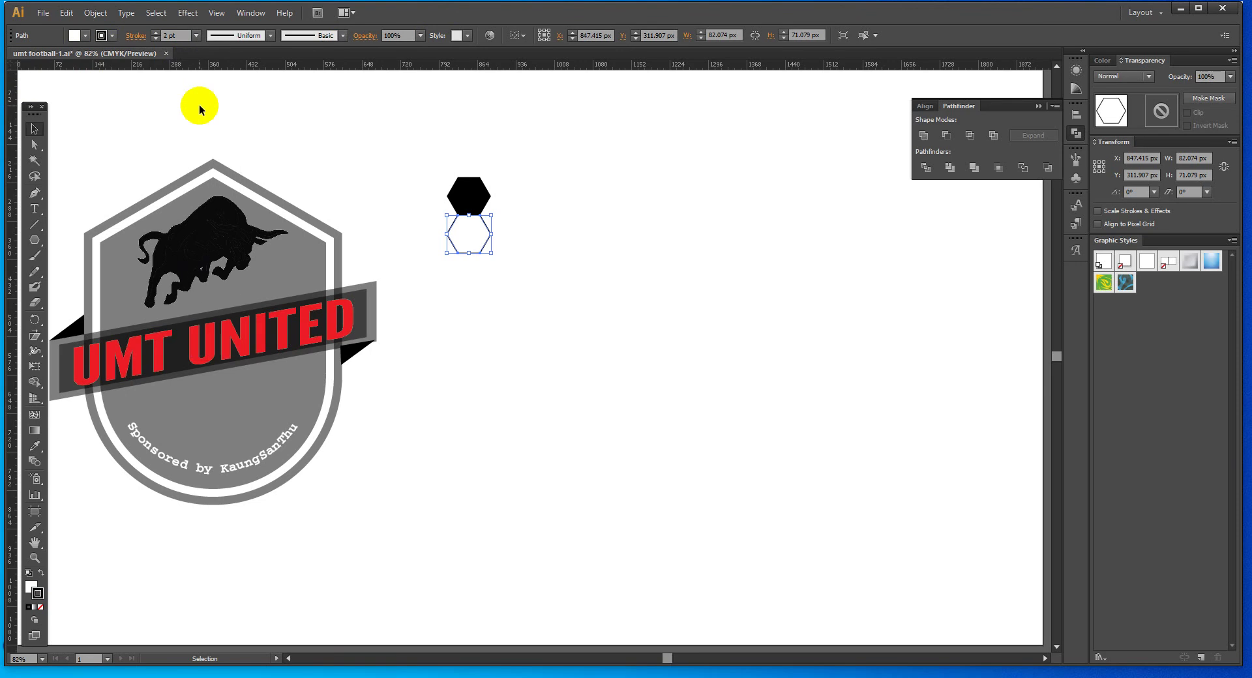
Copy the white outlined hexagon down beneath itself.
left_click(482, 196)
left_click(473, 237)
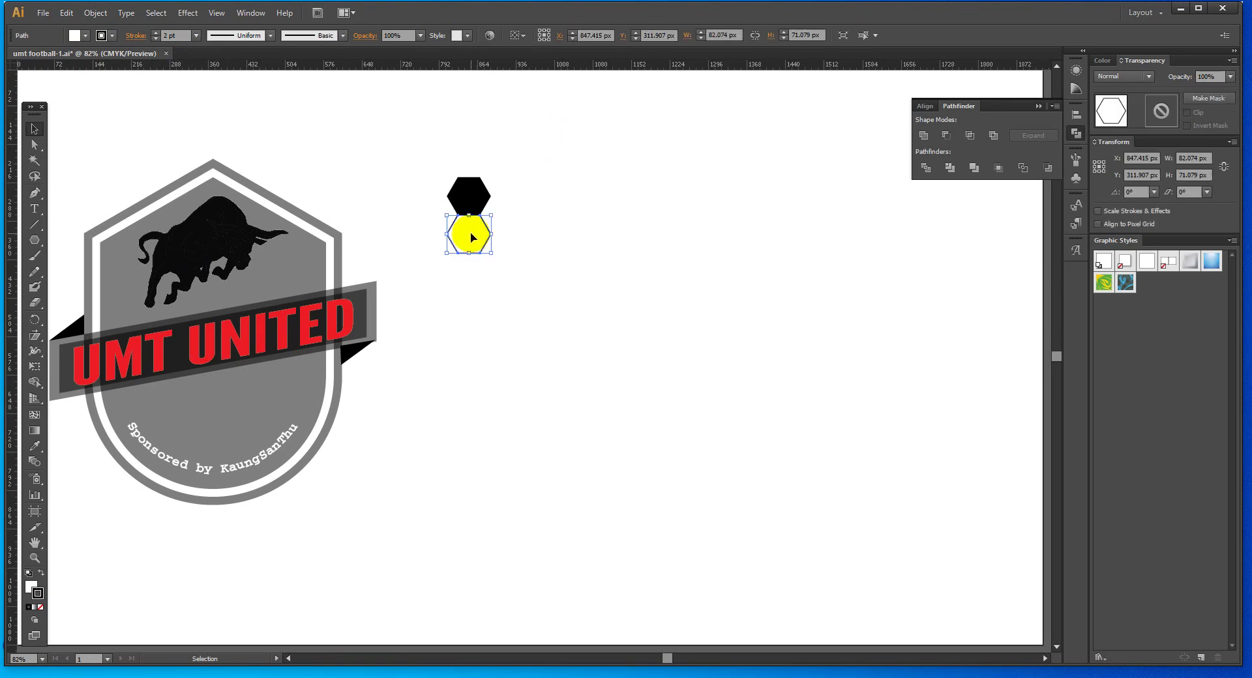
left_click_drag(473, 237, 471, 268)
left_click(475, 189)
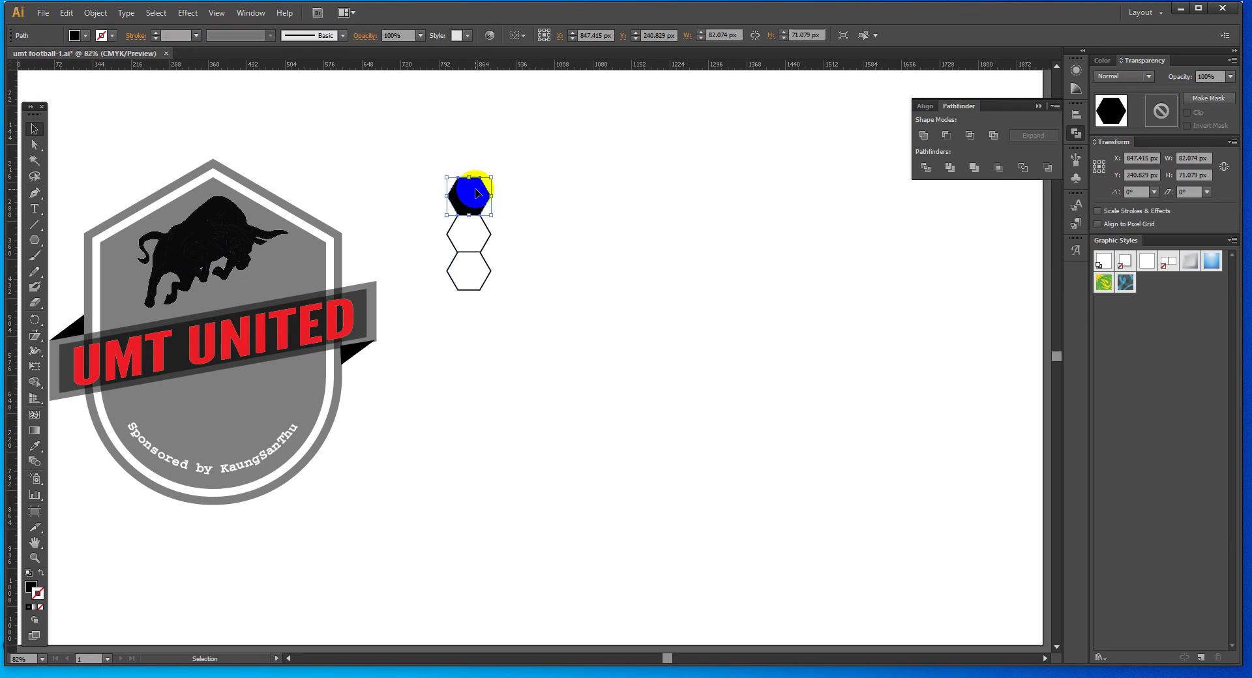
Extend the column to seven hexagons with black at top, middle and bottom.
left_click_drag(478, 194, 475, 307)
mouse_move(507, 216)
left_mouse_down()
mouse_move(478, 265)
mouse_move(475, 344)
left_mouse_up()
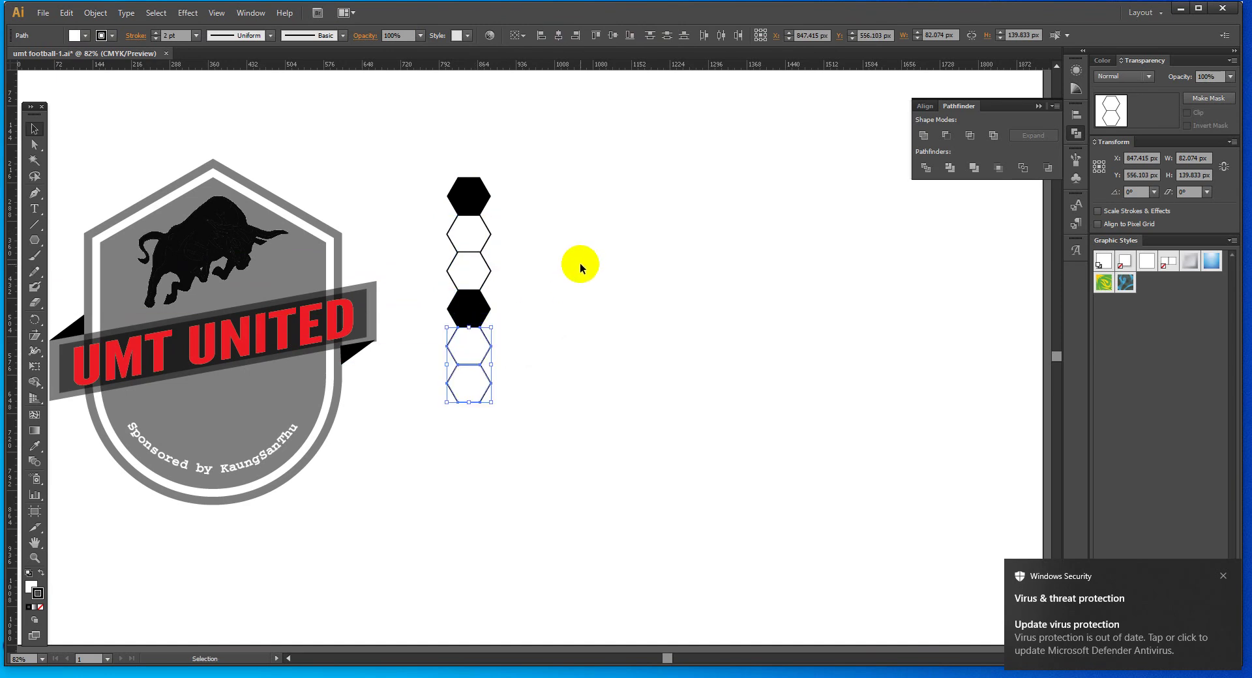
left_click(474, 310)
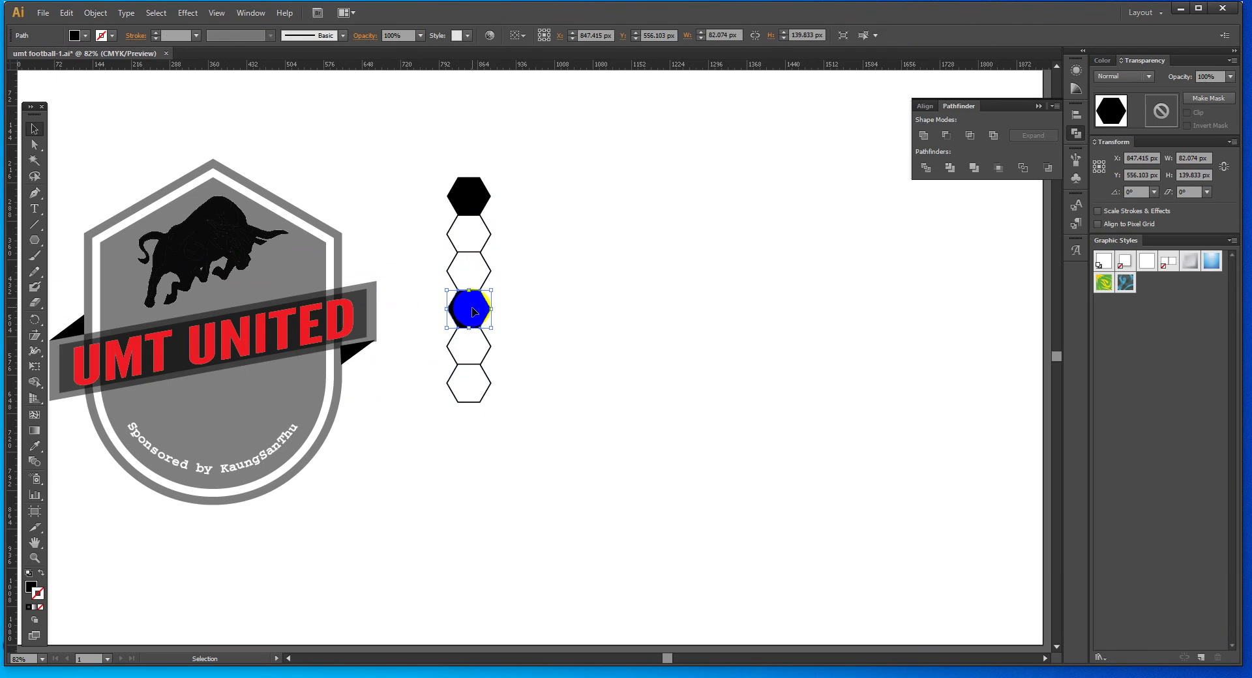
left_click_drag(474, 310, 475, 421)
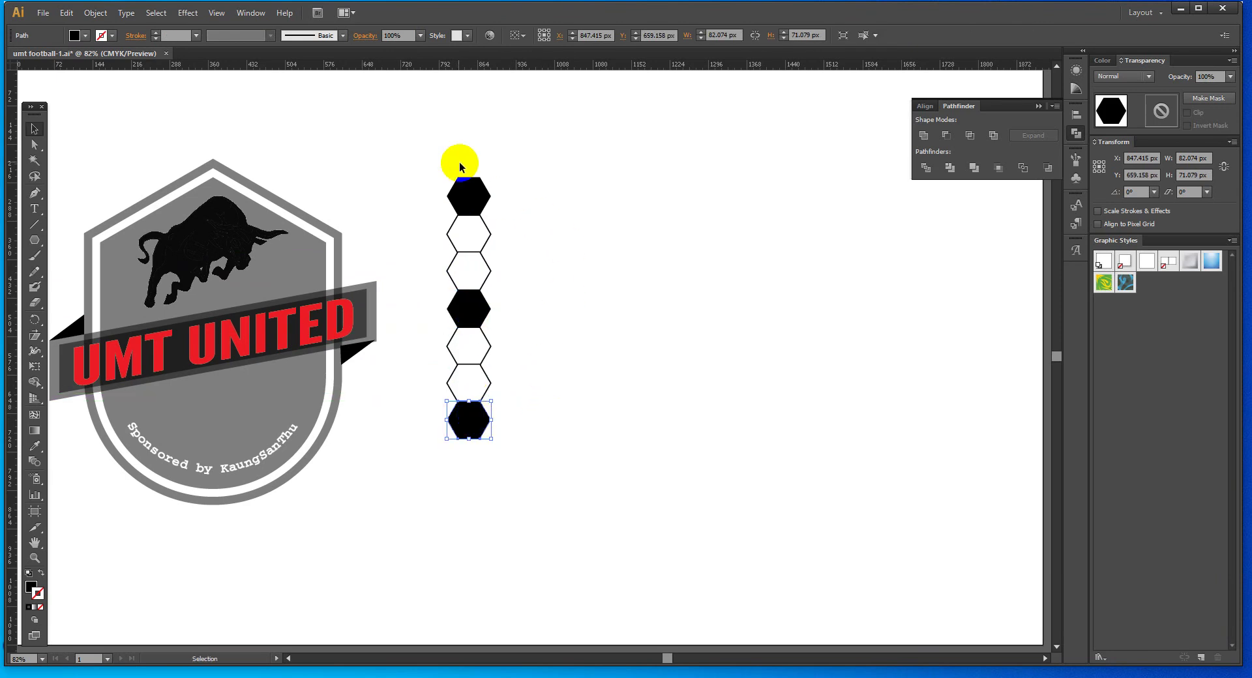
Duplicate the whole column offset down and to the right.
left_click_drag(410, 161, 542, 451)
left_click(479, 196)
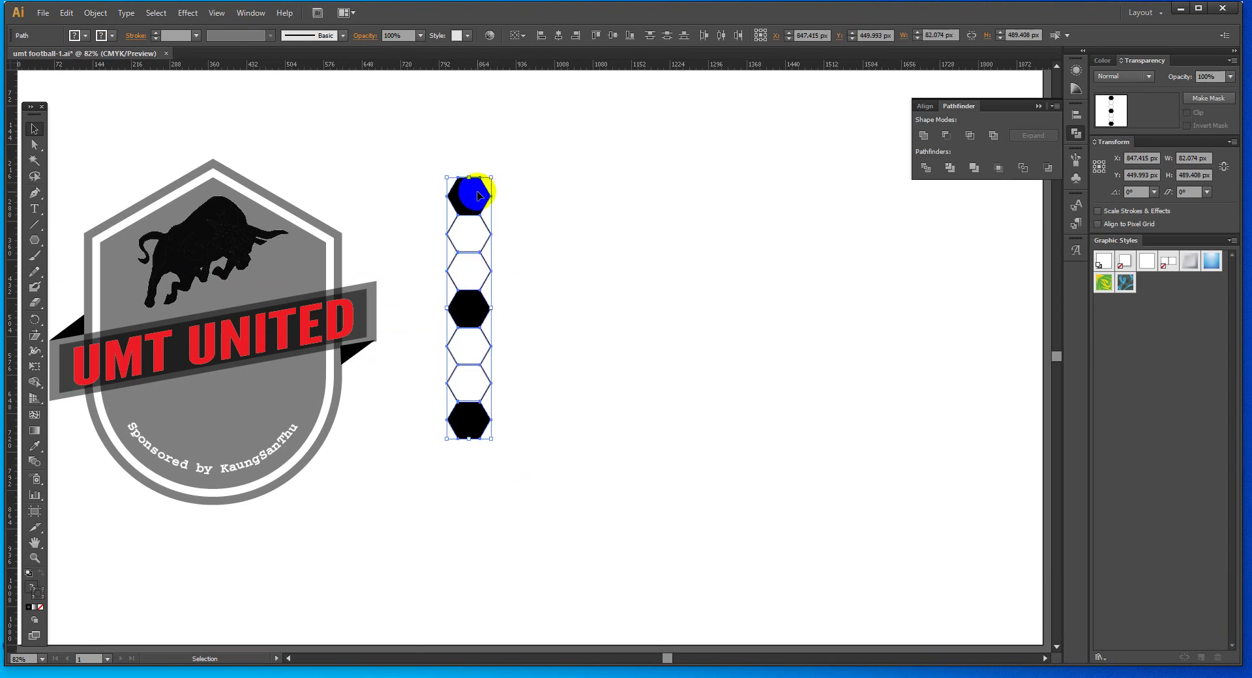
left_click_drag(477, 198, 509, 216)
Fill all right-column hexagons white.
left_click(614, 290)
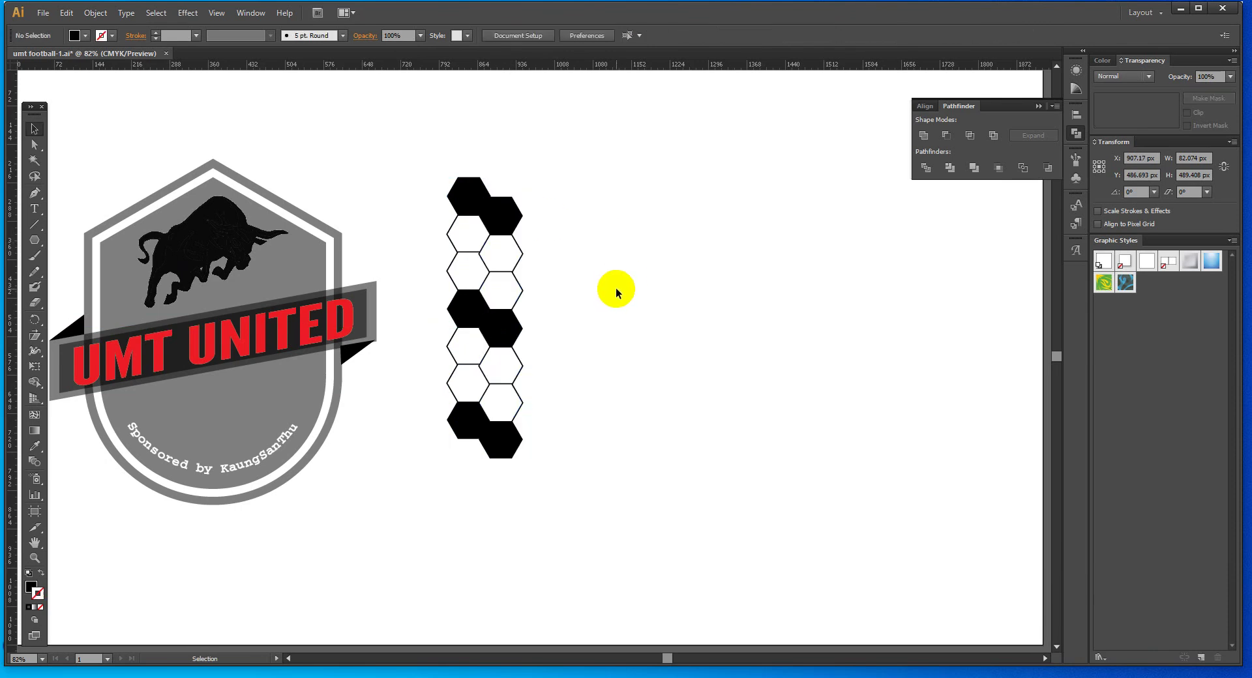
left_click(503, 223)
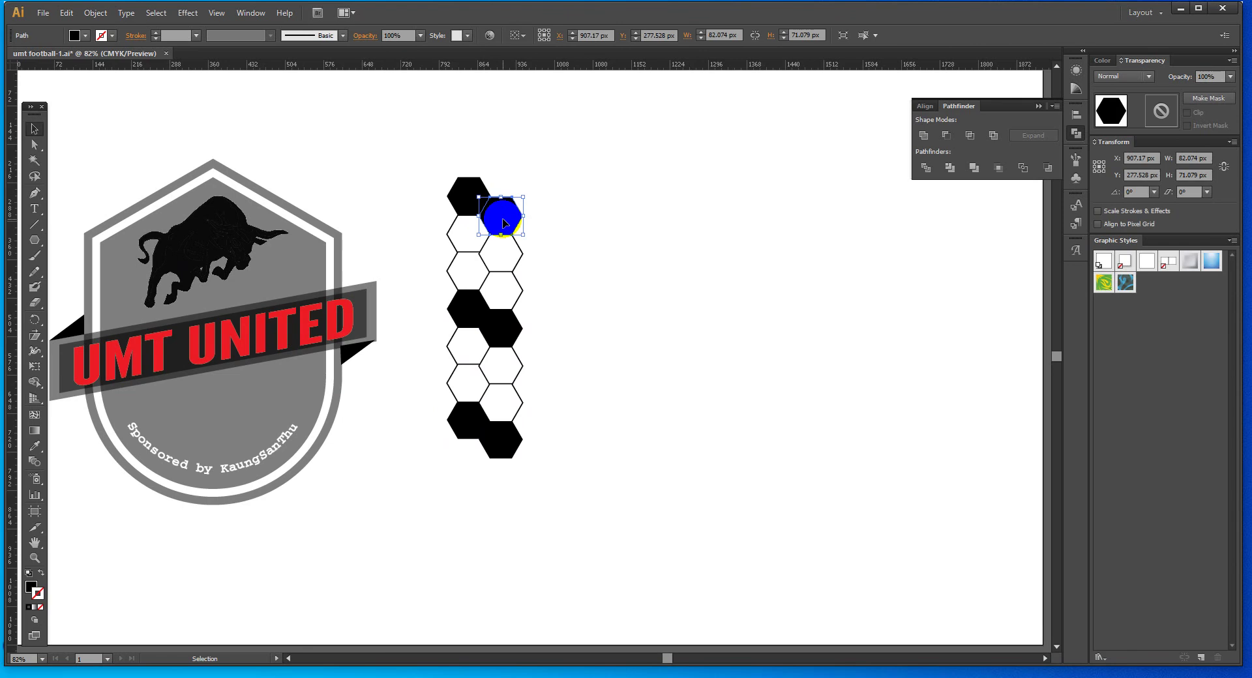
left_click(505, 338)
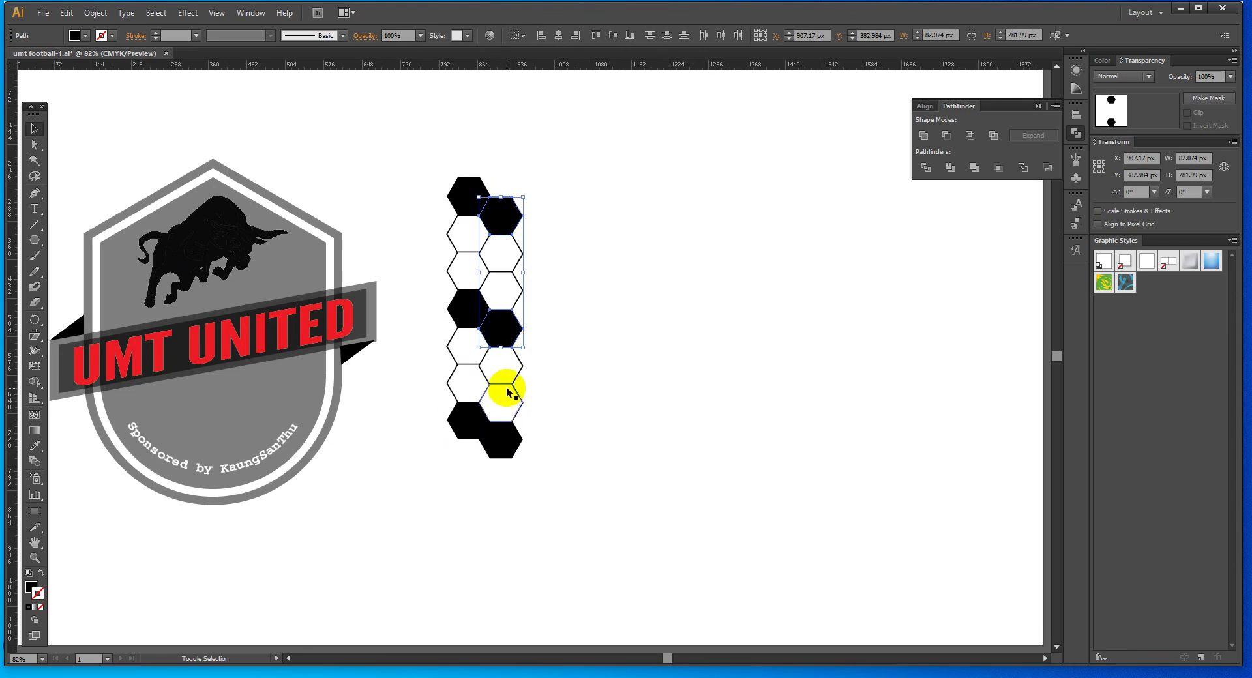
left_click(503, 448, "shift")
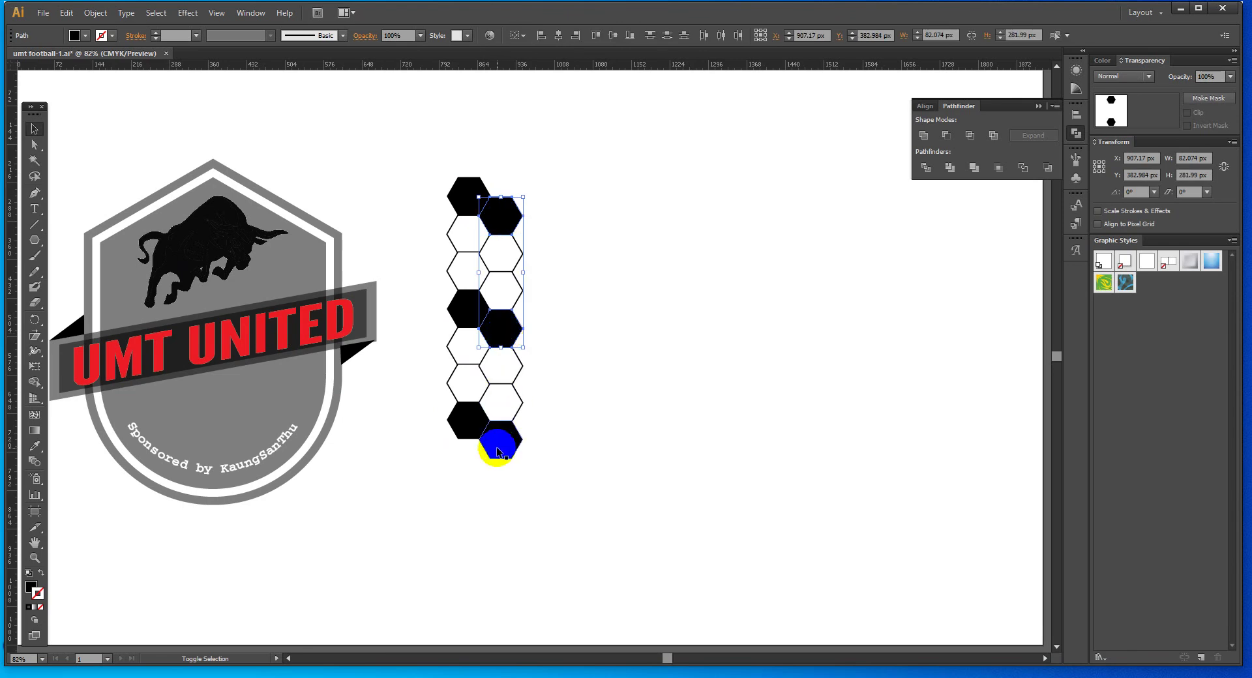
left_click(86, 35)
left_click(27, 58)
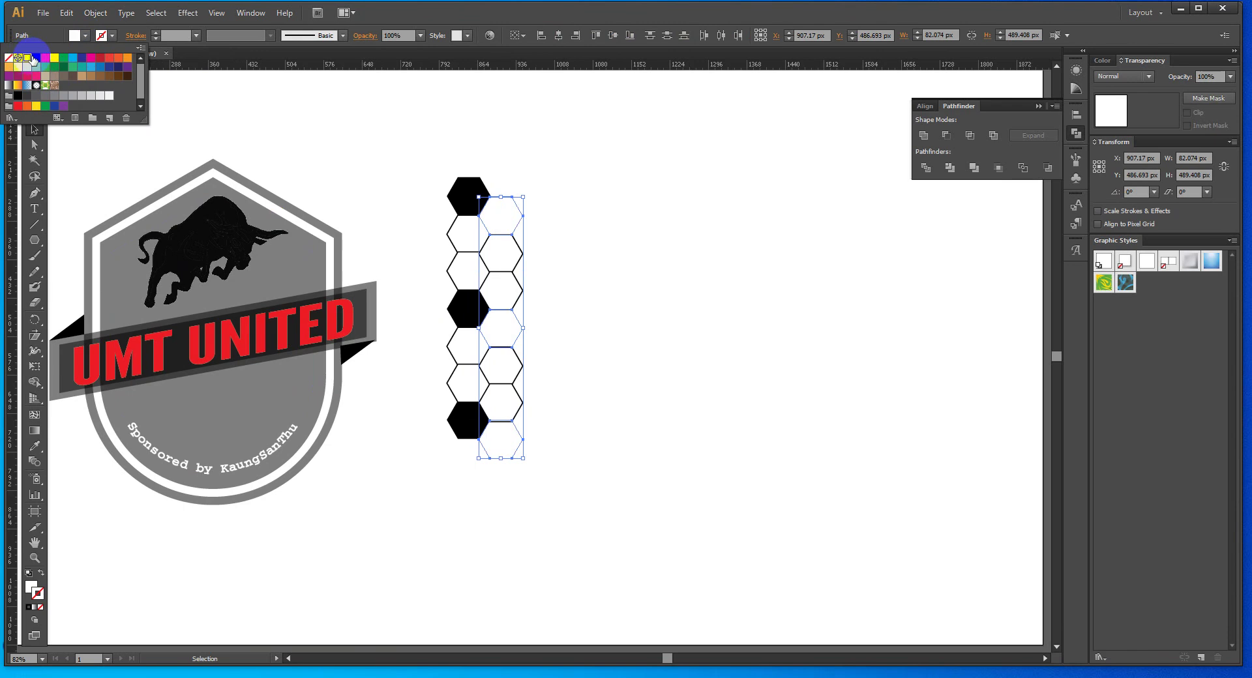
Fill the column's gaps, including the top-right slot, with outlined hexagon copies.
left_click(582, 245)
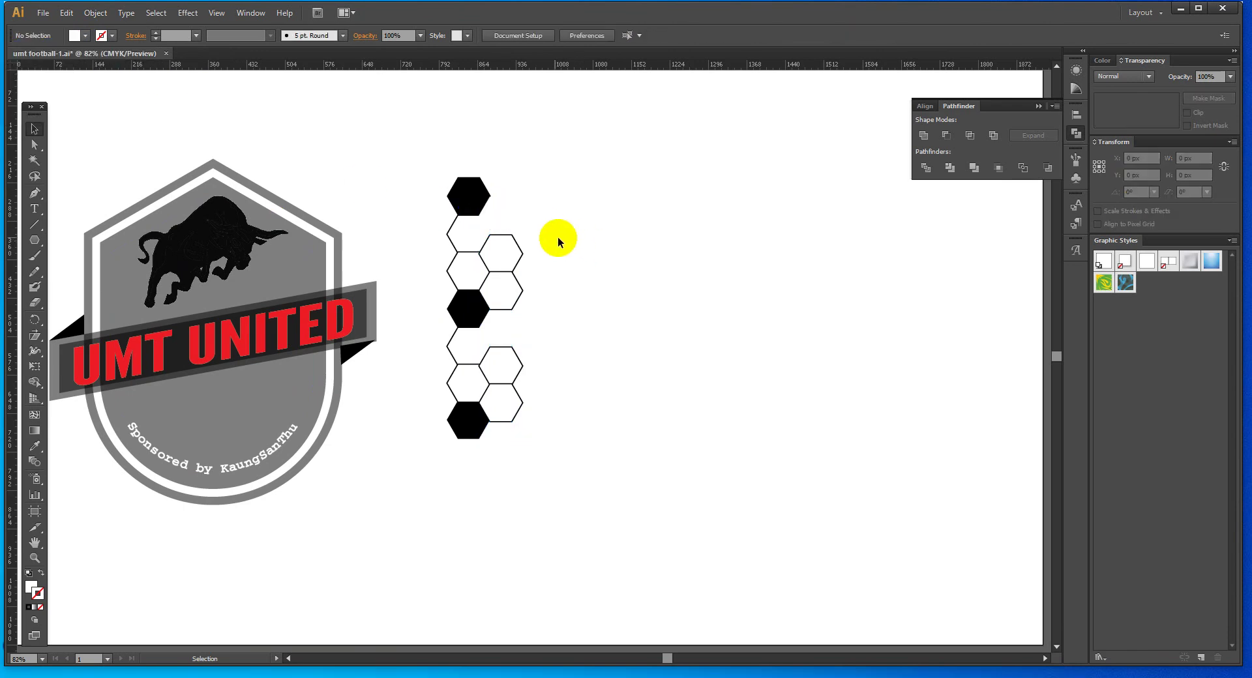
left_click(509, 296)
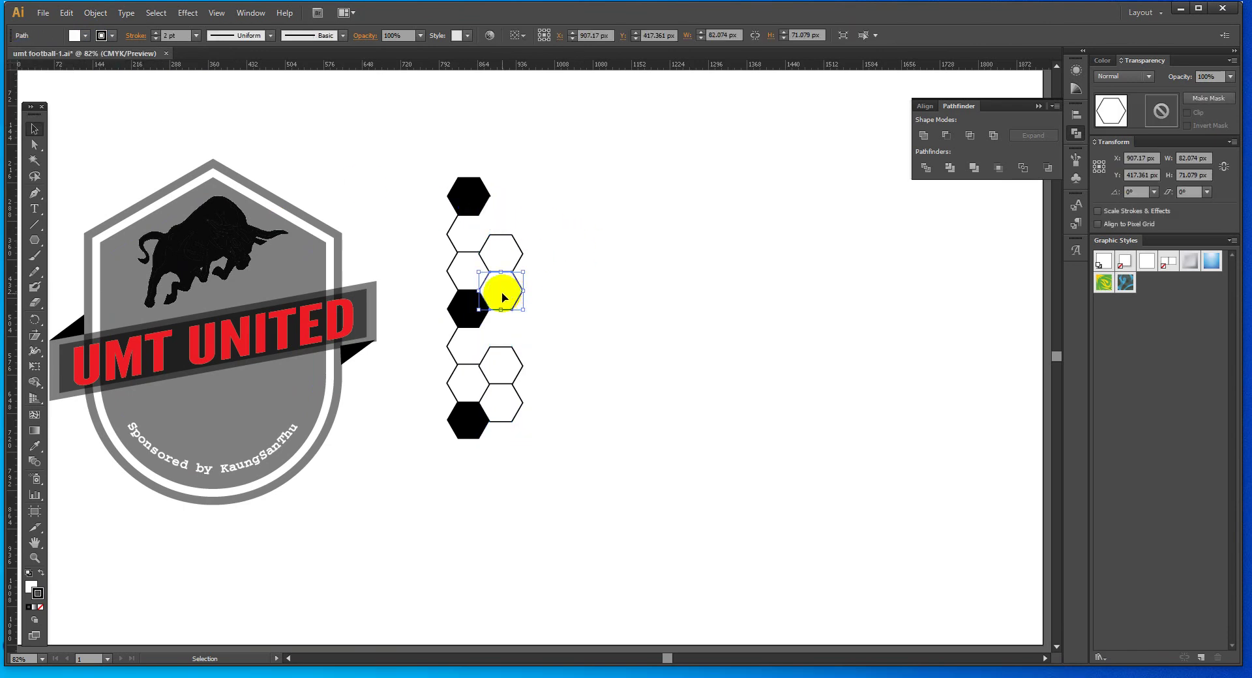
left_click_drag(508, 298, 508, 335)
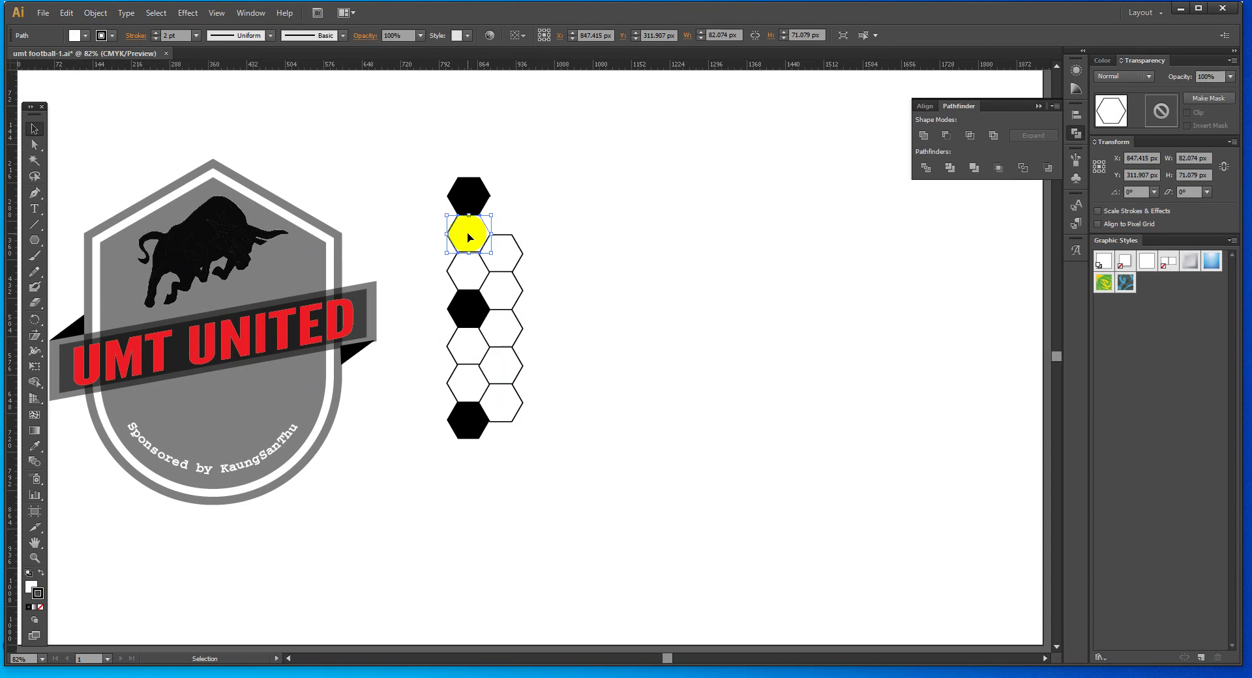
left_click_drag(507, 256, 515, 216)
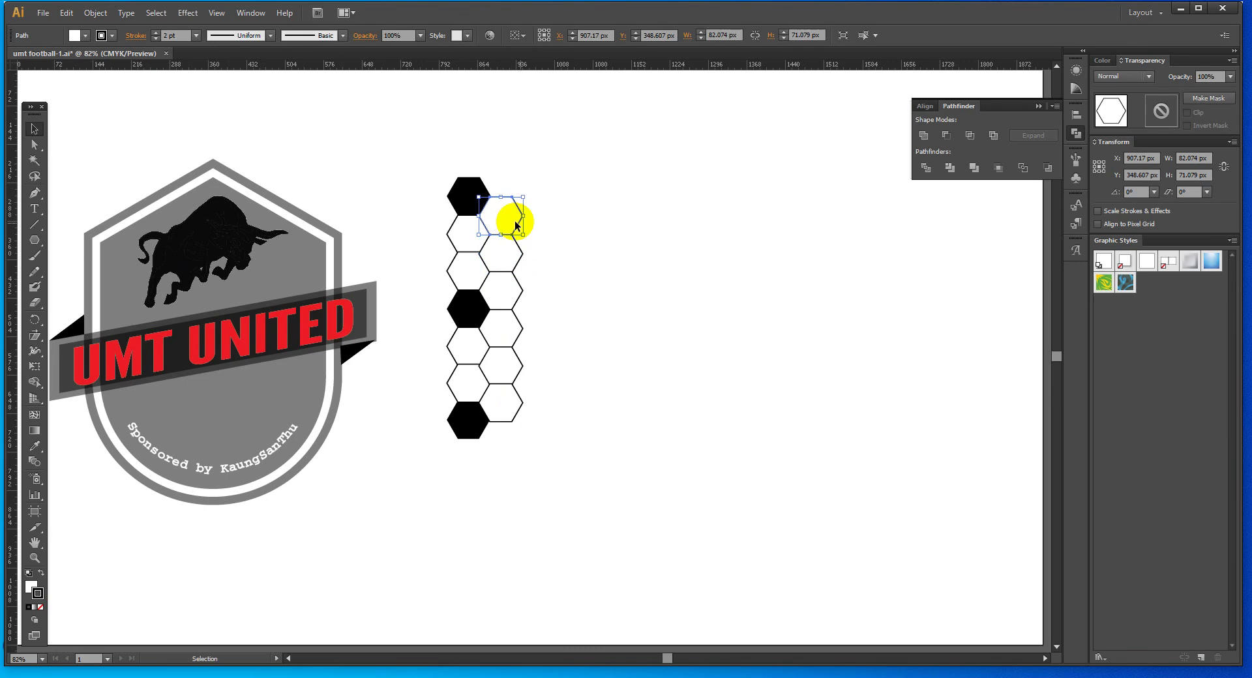
left_click(589, 374)
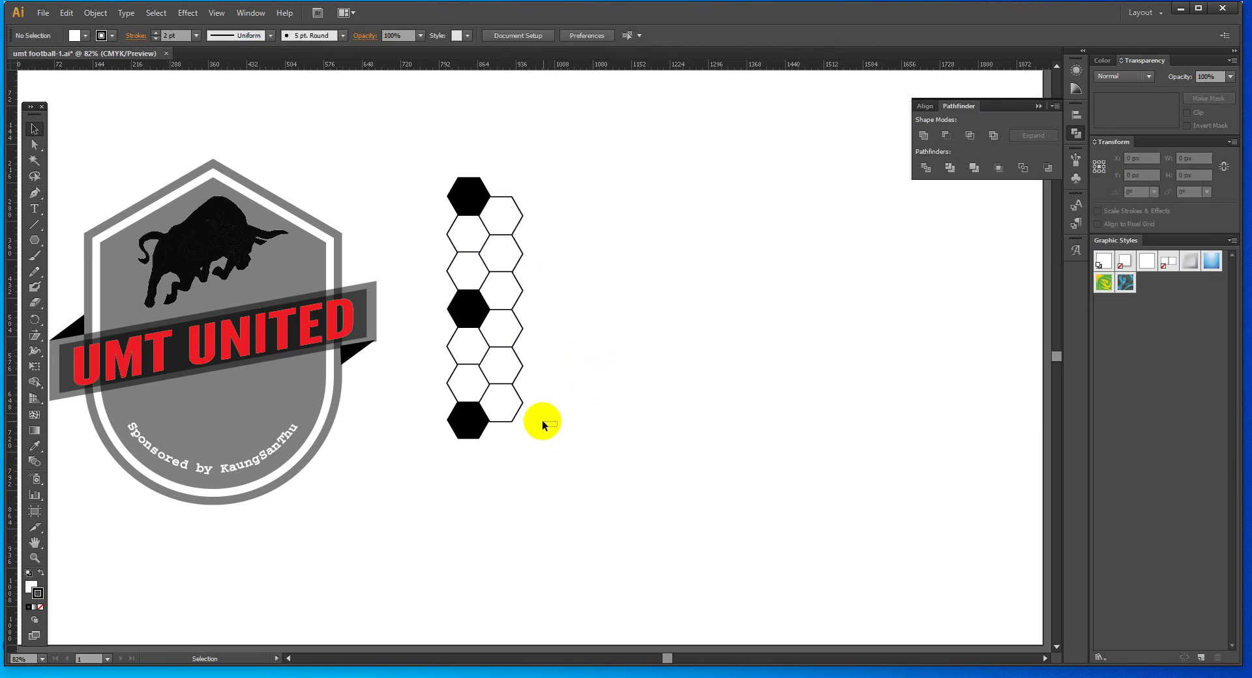
Add an outlined hexagon copy at the bottom of the right column.
left_click_drag(558, 429, 574, 373)
left_click_drag(501, 401, 504, 437)
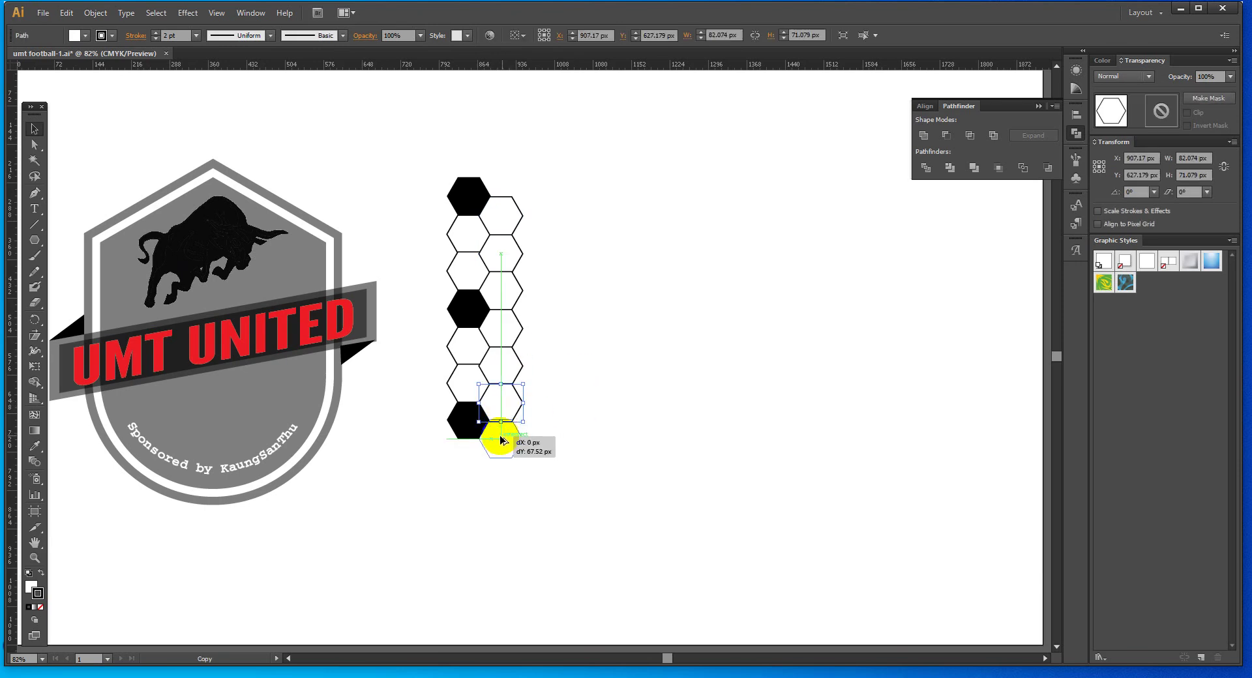
left_click_drag(501, 435, 500, 437)
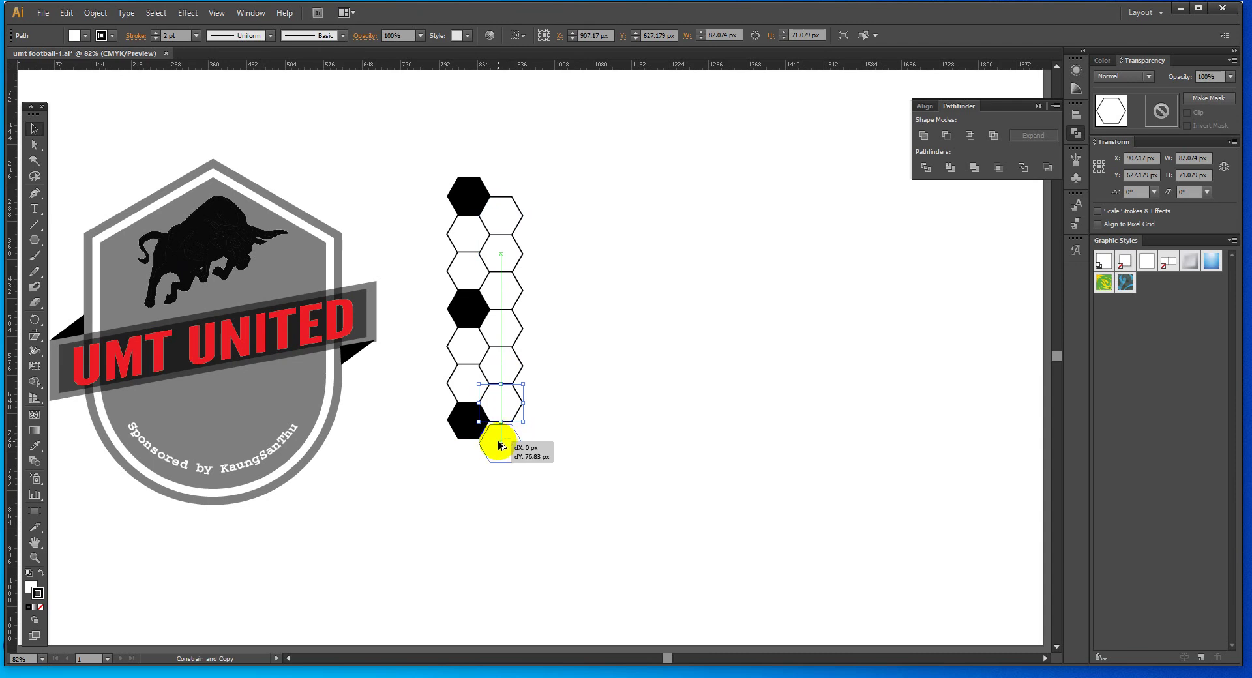
mouse_move(499, 443)
left_mouse_down()
mouse_move(511, 198)
mouse_move(539, 195)
left_mouse_up()
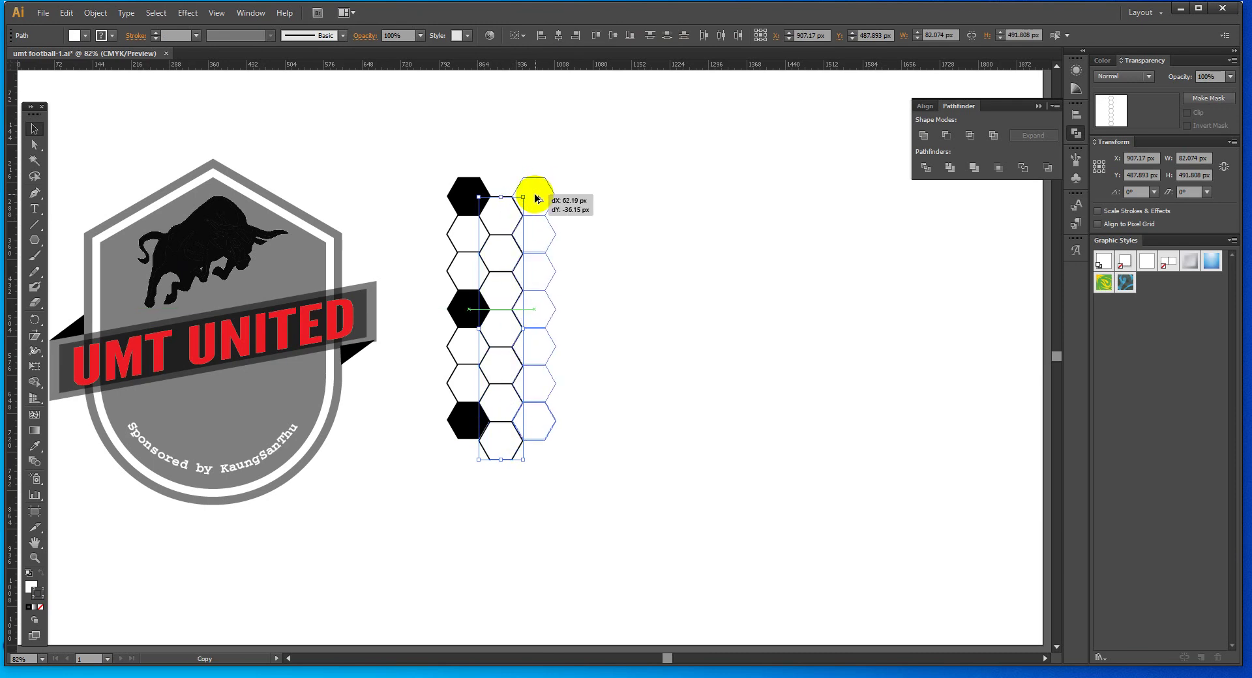
Copy the rightmost column repeatedly rightward to widen the honeycomb.
left_click_drag(538, 195, 535, 198)
left_click(650, 248)
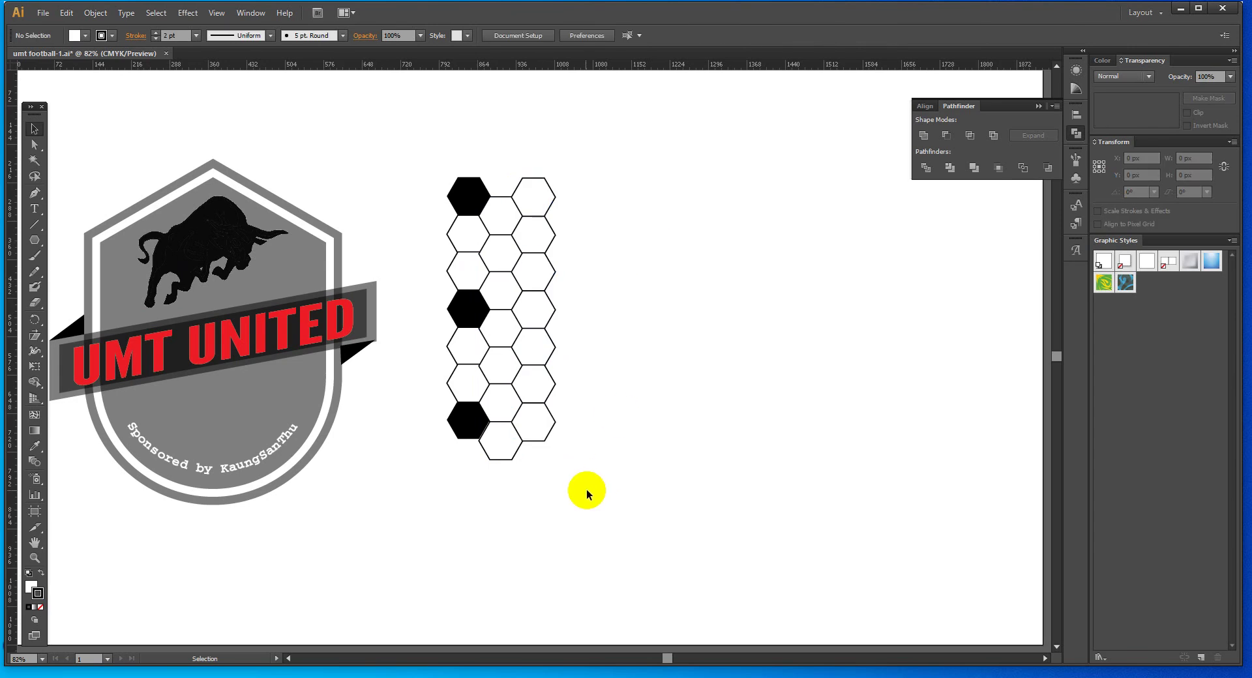
left_click_drag(583, 490, 535, 160)
left_click_drag(543, 202, 574, 220)
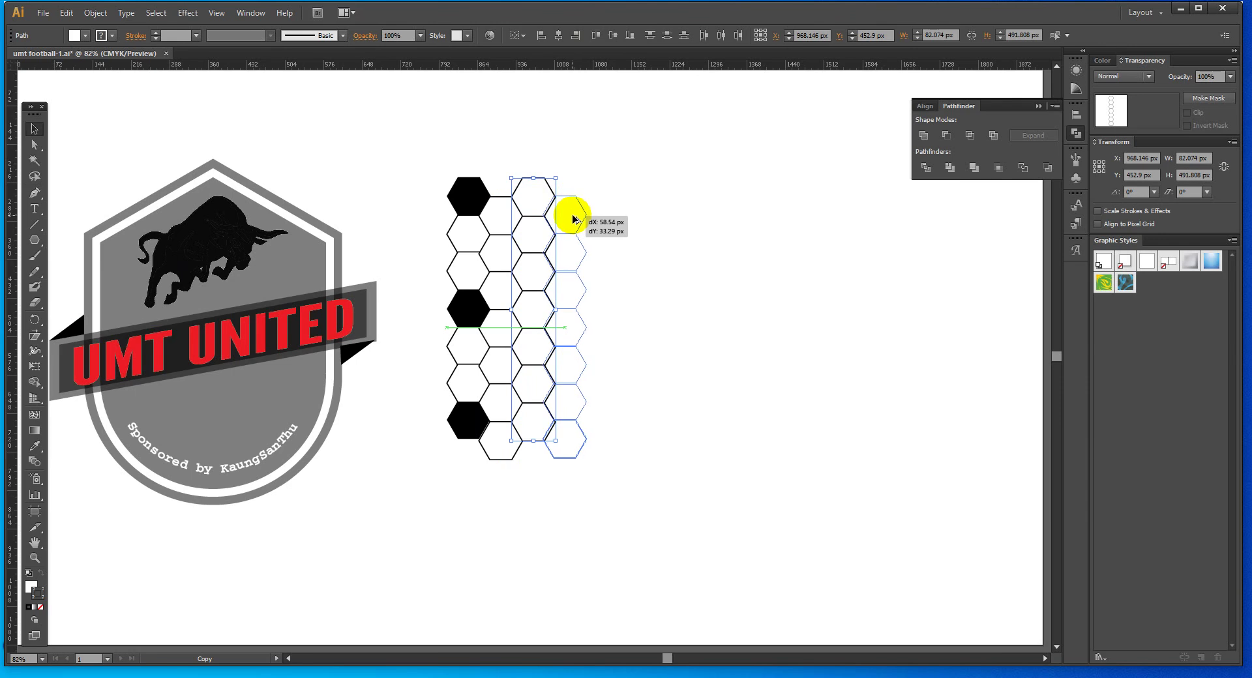
left_click_drag(572, 219, 607, 199)
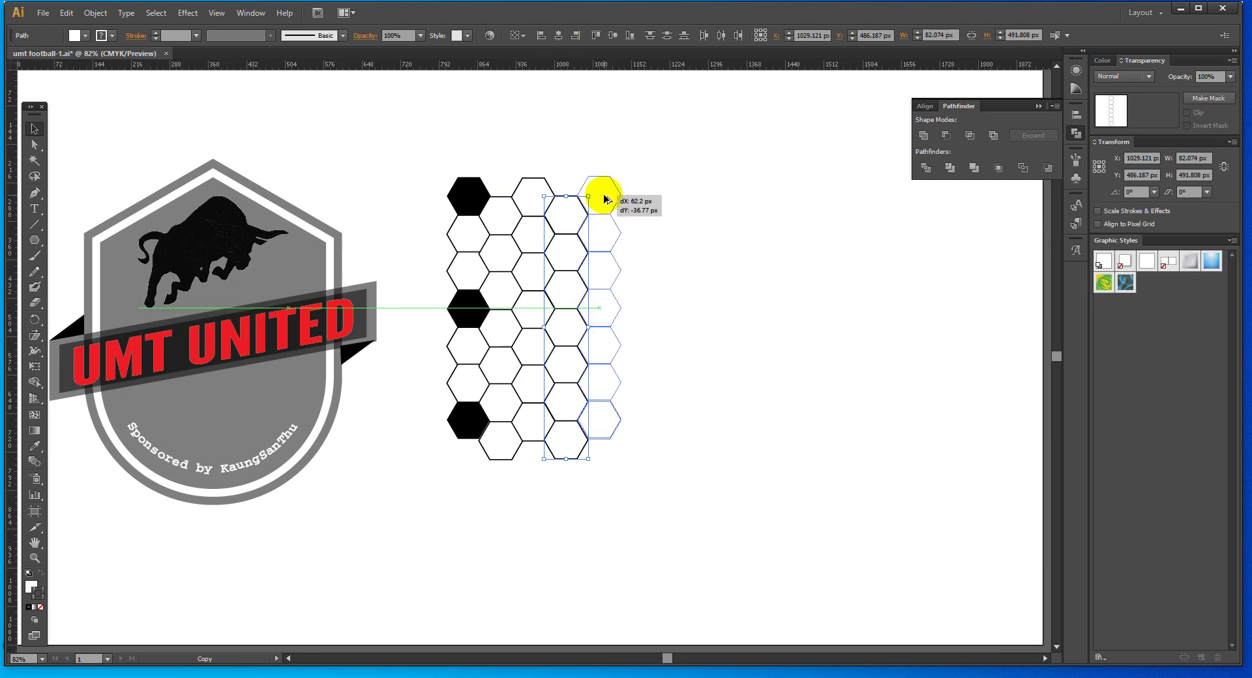
mouse_move(607, 198)
left_mouse_down()
mouse_move(624, 235)
mouse_move(637, 210)
mouse_move(668, 238)
mouse_move(699, 218)
left_mouse_up()
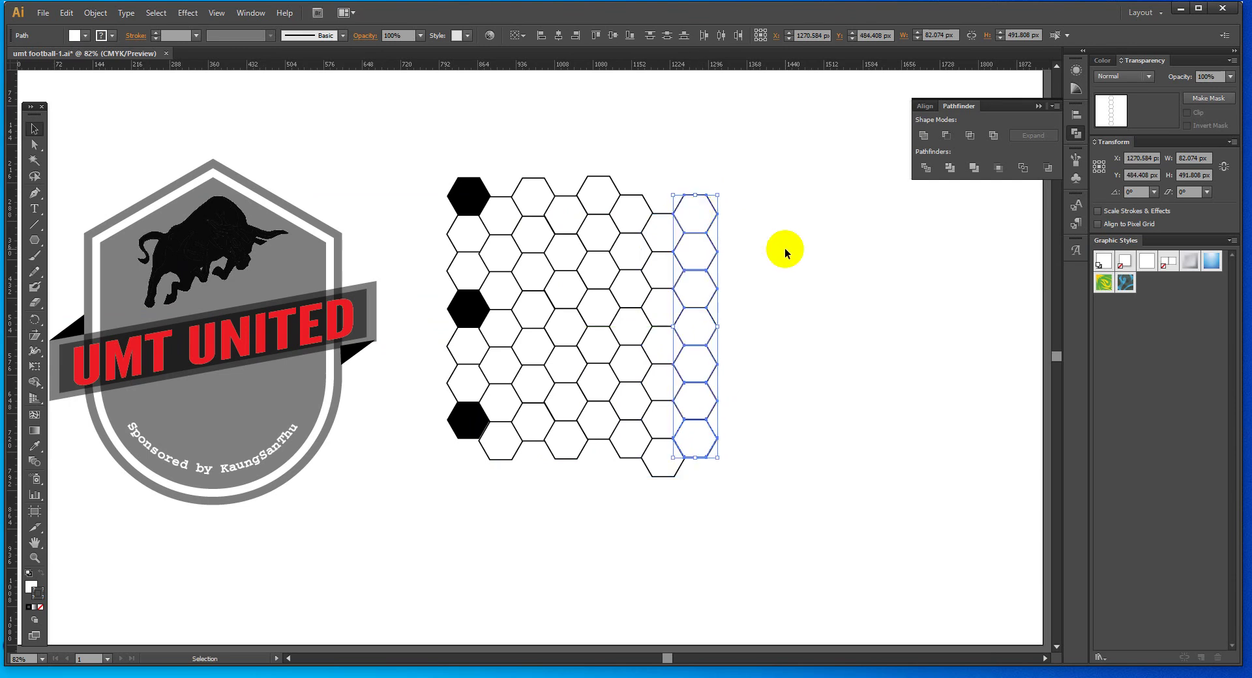
left_click(782, 248)
Fill four hexagons in the third row black.
left_click(499, 253)
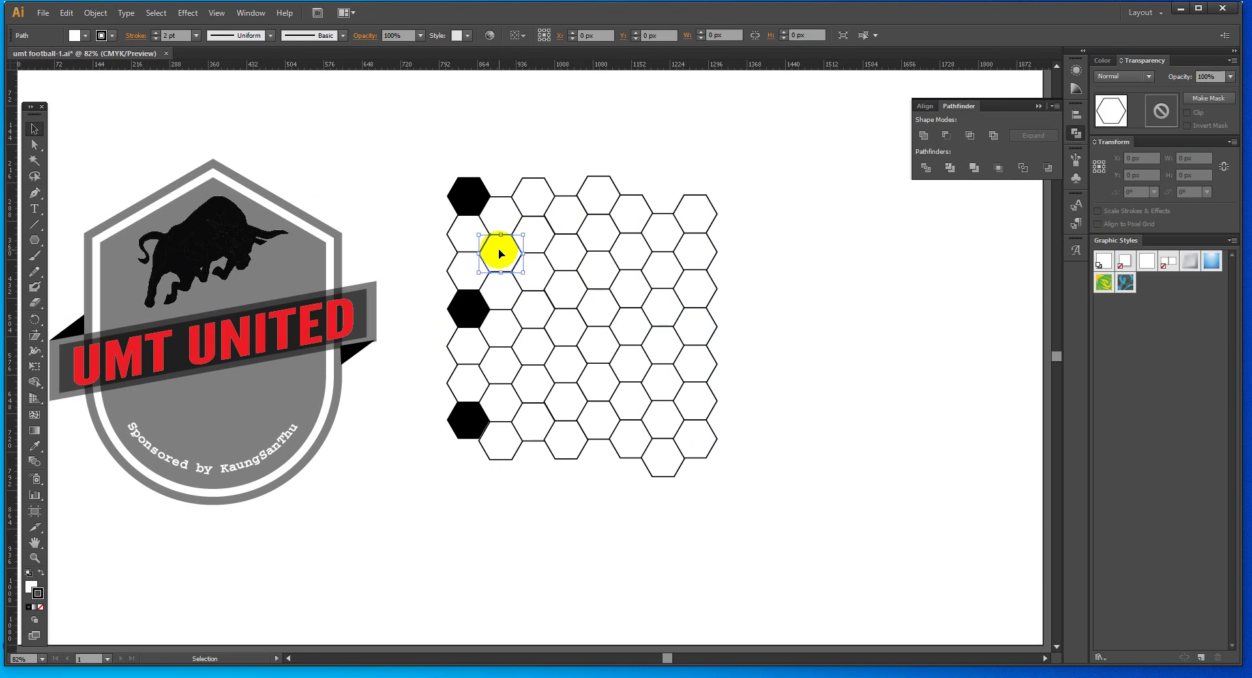
left_click(573, 254, "shift")
left_click(636, 252, "shift")
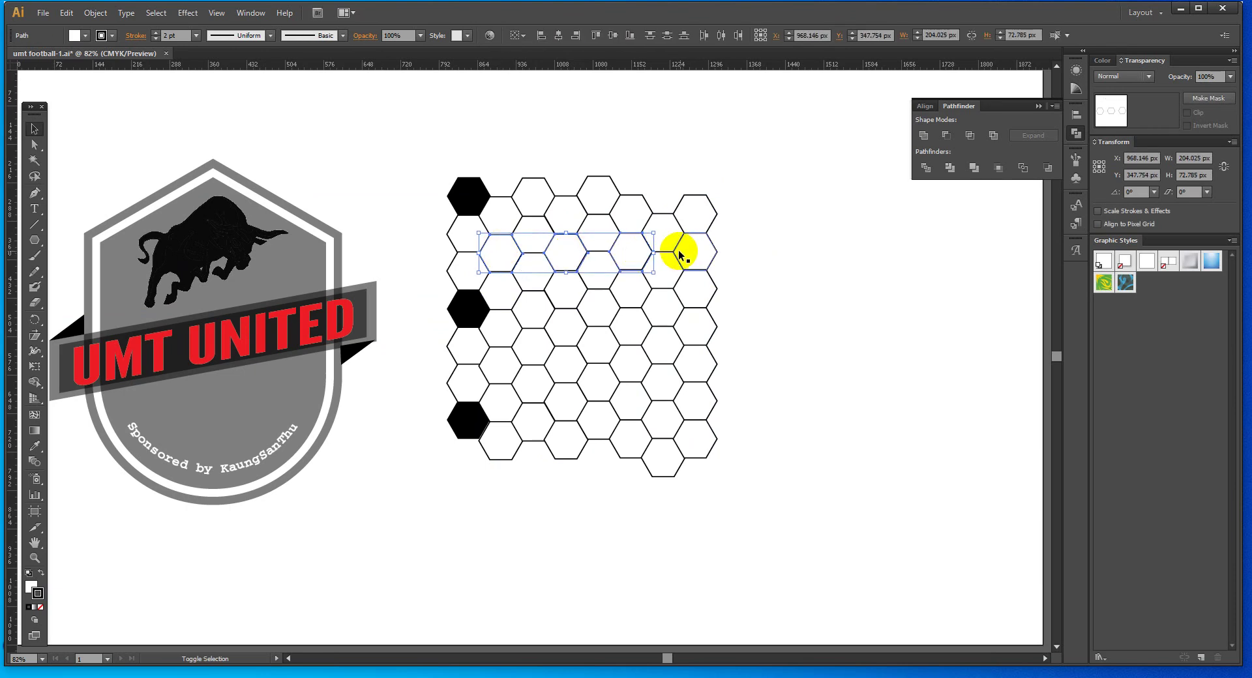
left_click(686, 254, "shift")
left_click(85, 35)
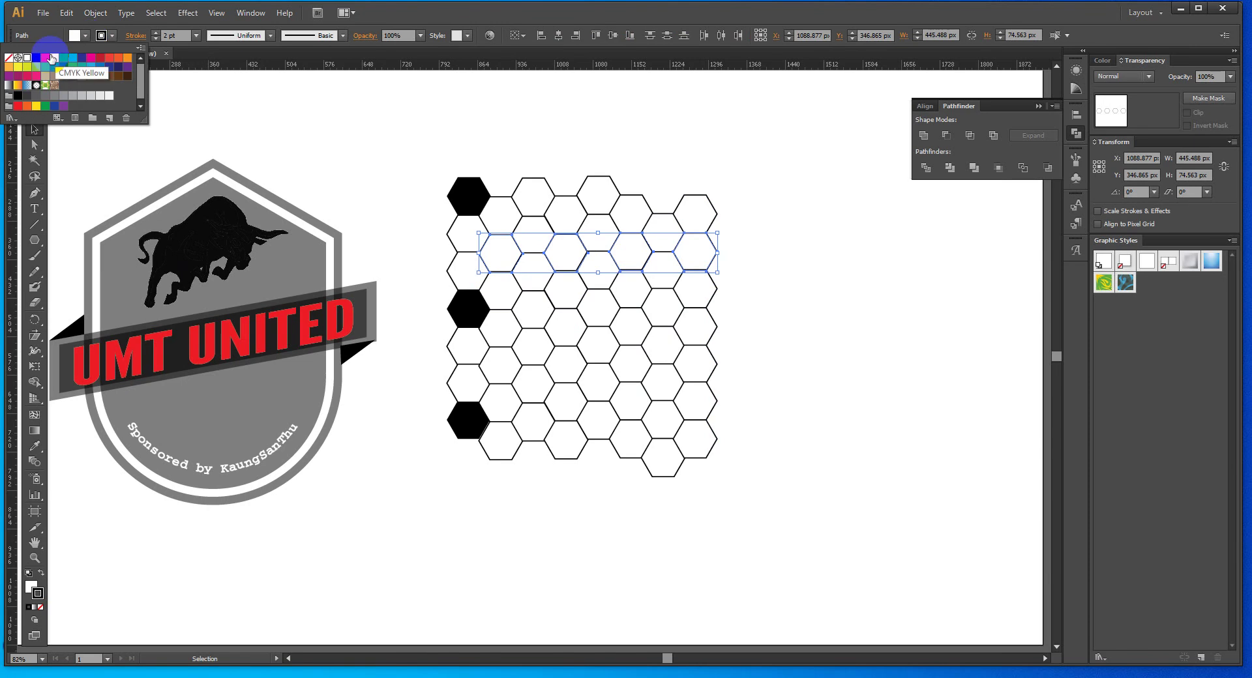
left_click(38, 65)
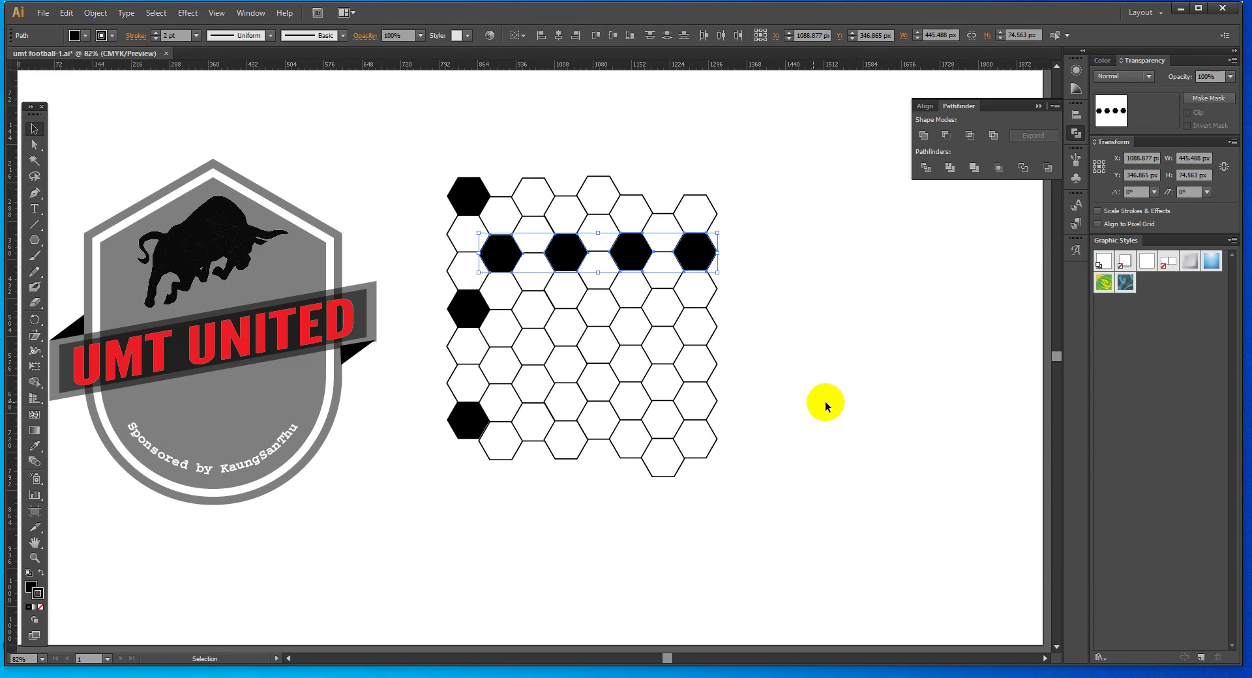
Fill three hexagons in a lower row black.
left_click(503, 363)
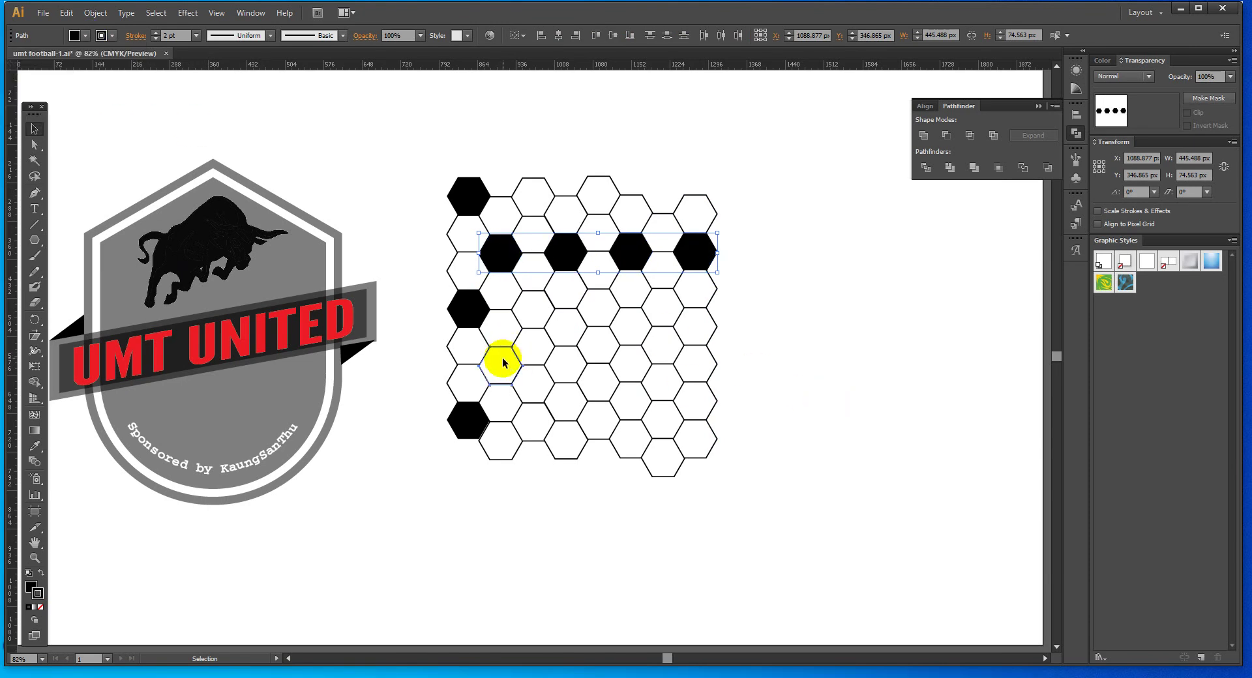
left_click(563, 365, "shift")
left_click(624, 365, "shift")
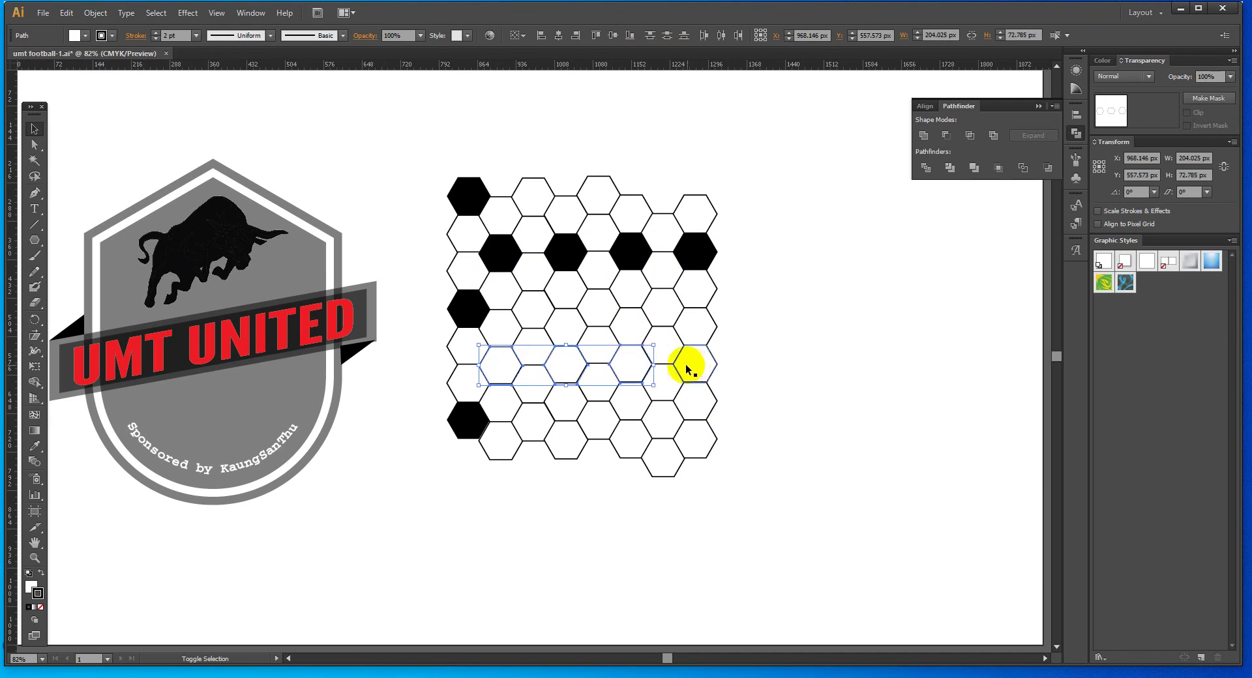
left_click(85, 35)
left_click(39, 59)
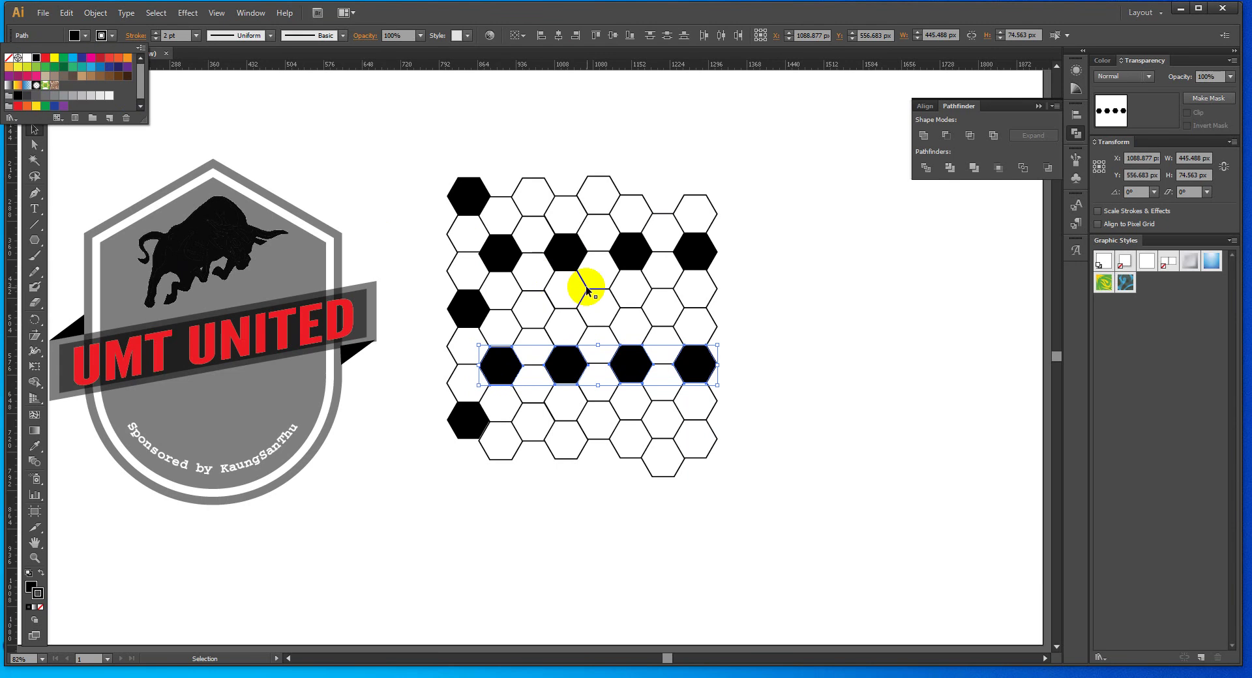
Fill three middle-row hexagons black.
left_click(527, 303)
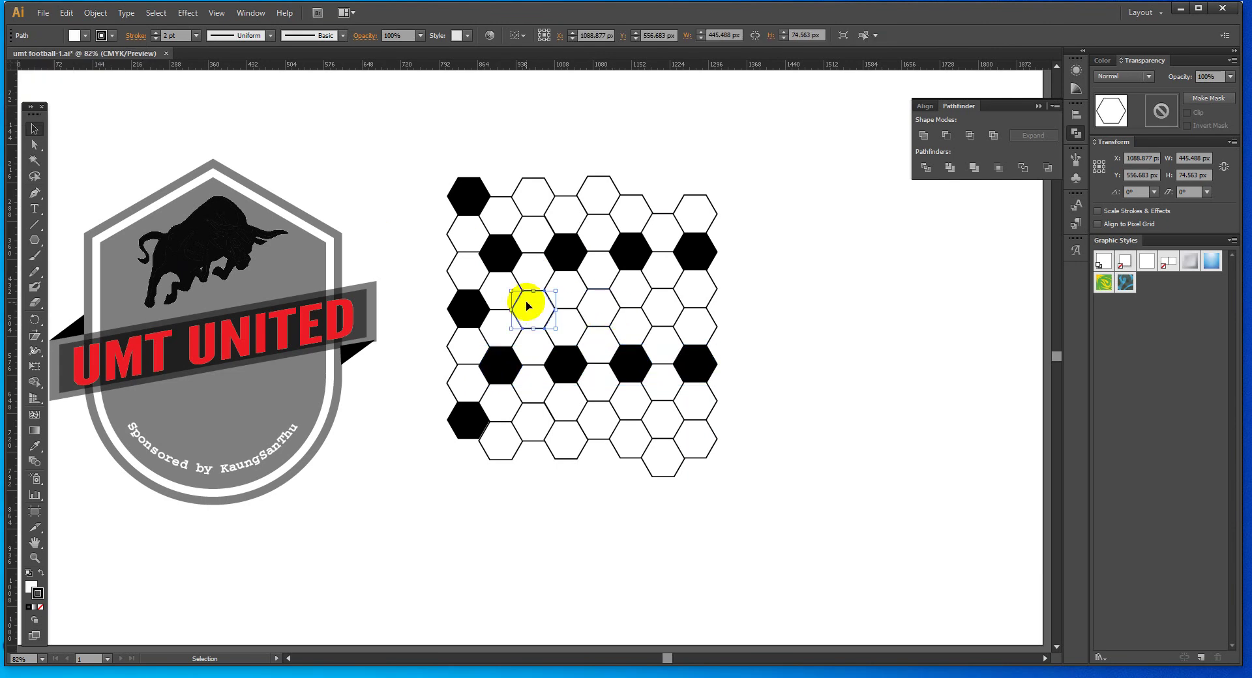
left_click(603, 312, "shift")
left_click(669, 314, "shift")
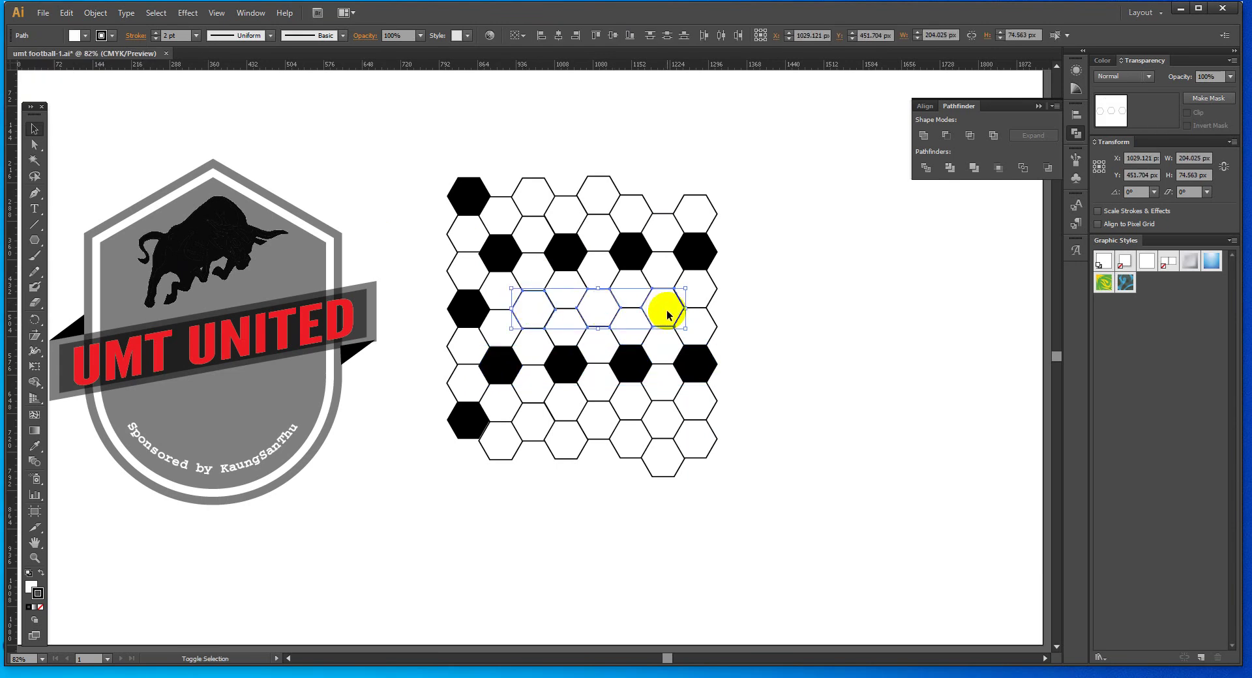
left_click(85, 35)
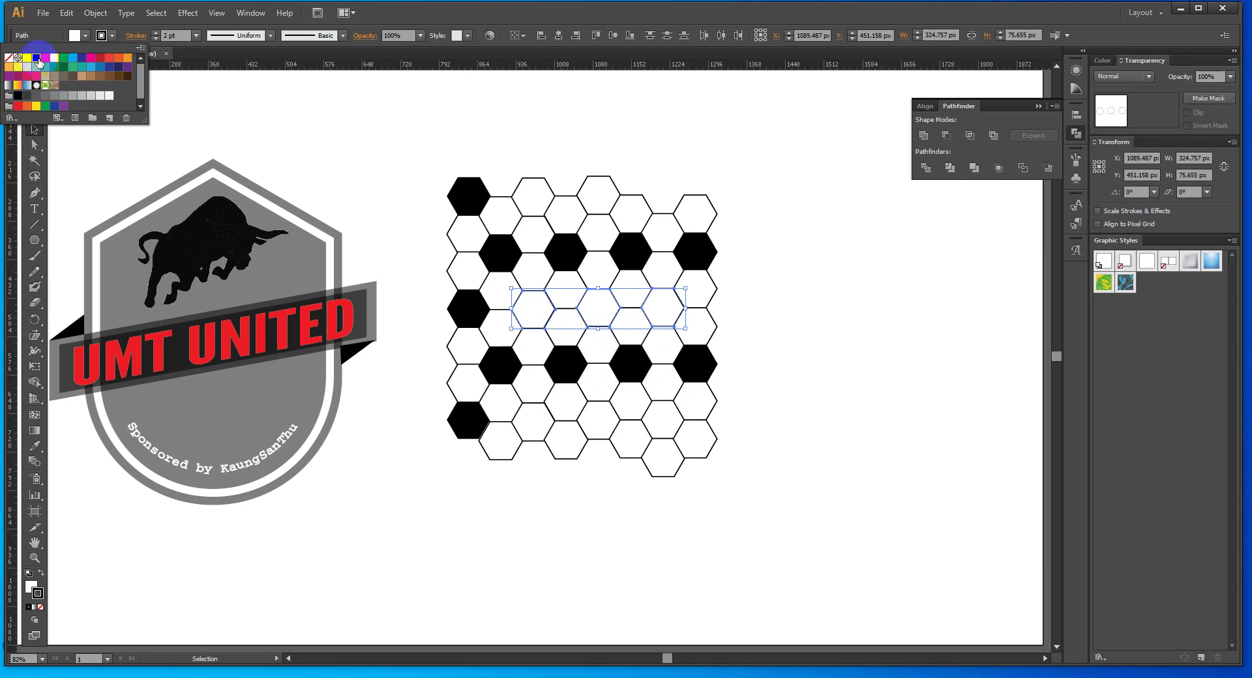
left_click(36, 58)
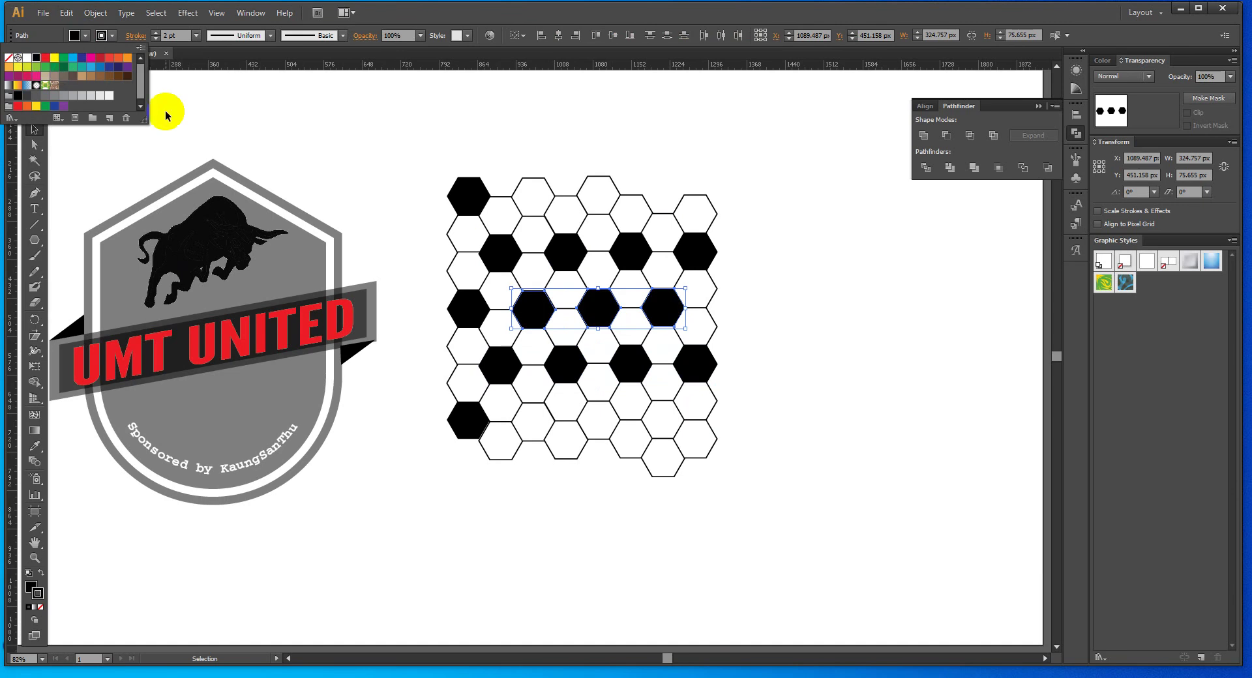
Fill three hexagons near the bottom black.
left_click(534, 424)
left_click(597, 421, "shift")
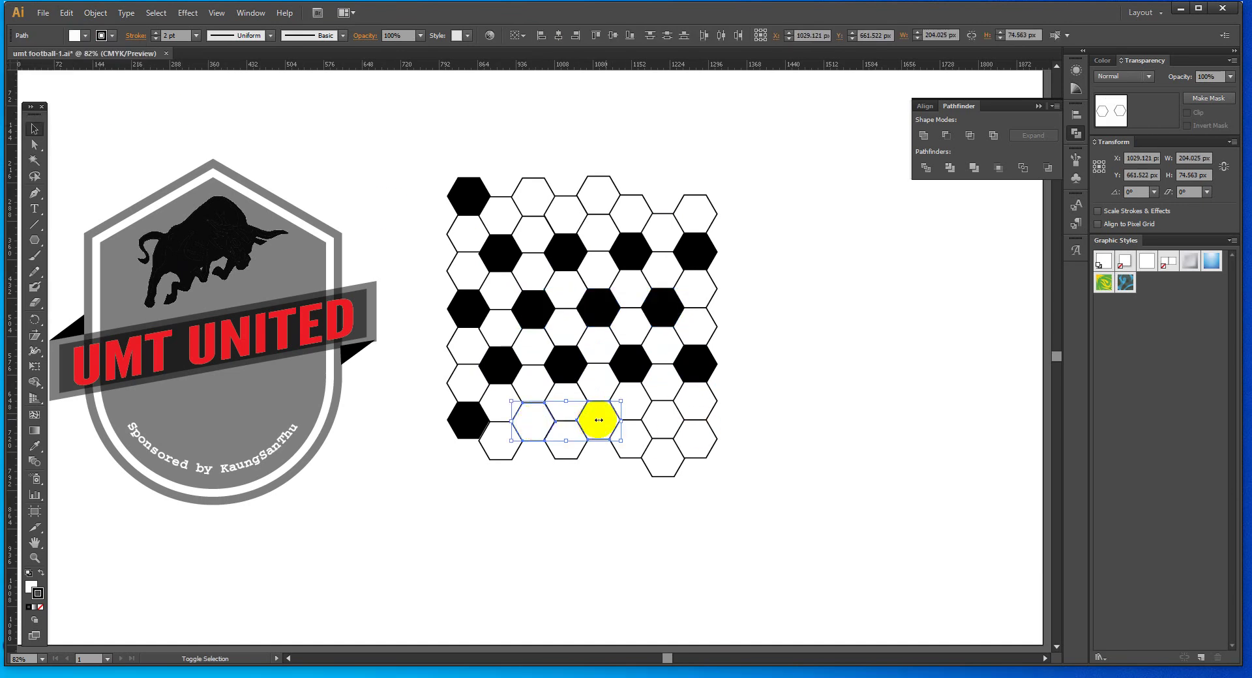
left_click(668, 423, "shift")
left_click(86, 36)
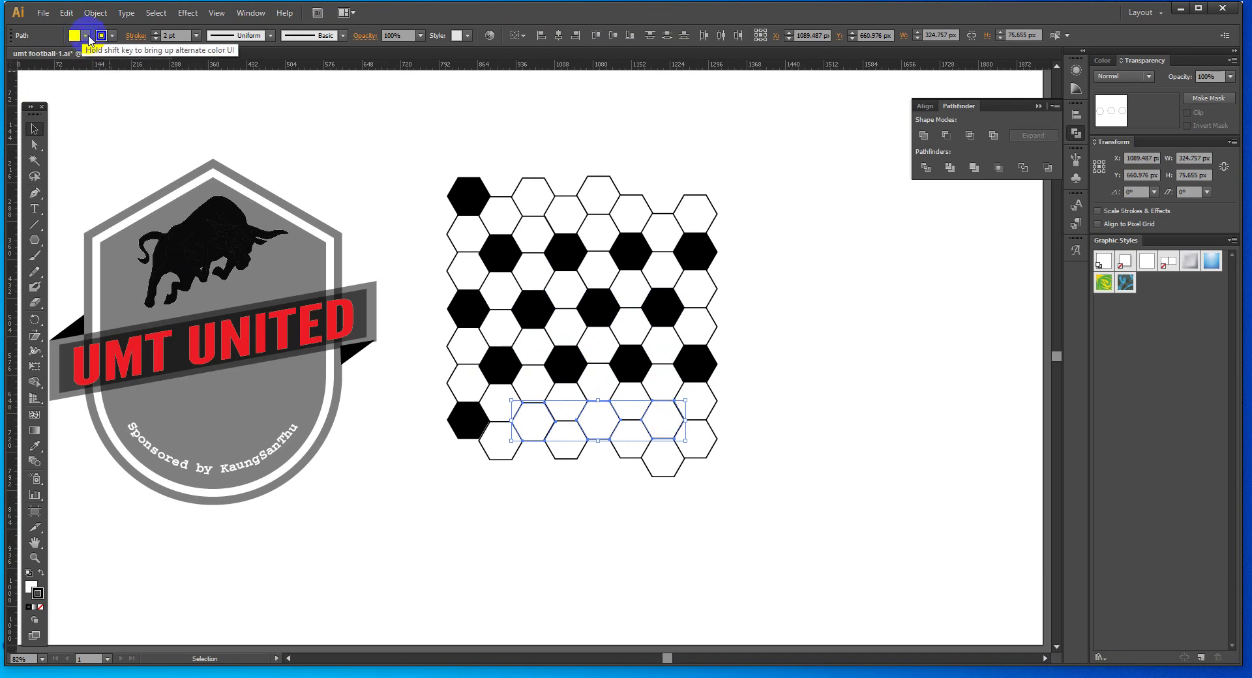
left_click(36, 58)
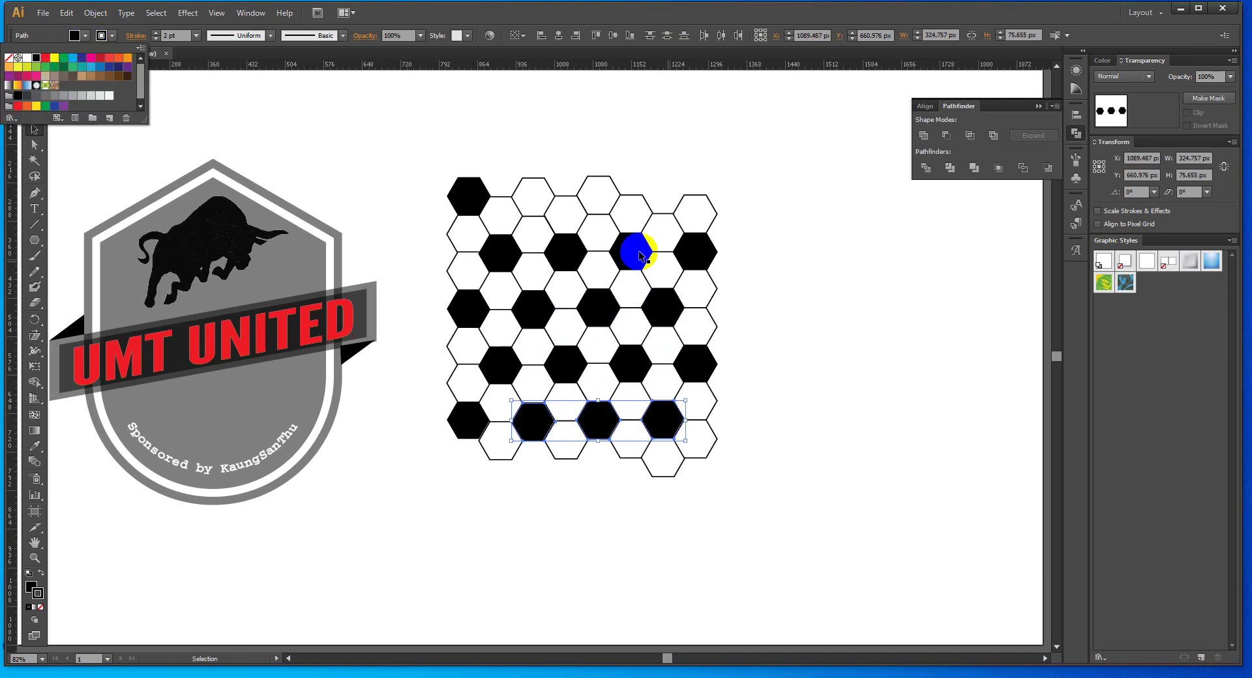
Fill two top-row hexagons black.
left_click(530, 194)
left_click_drag(527, 191, 576, 199)
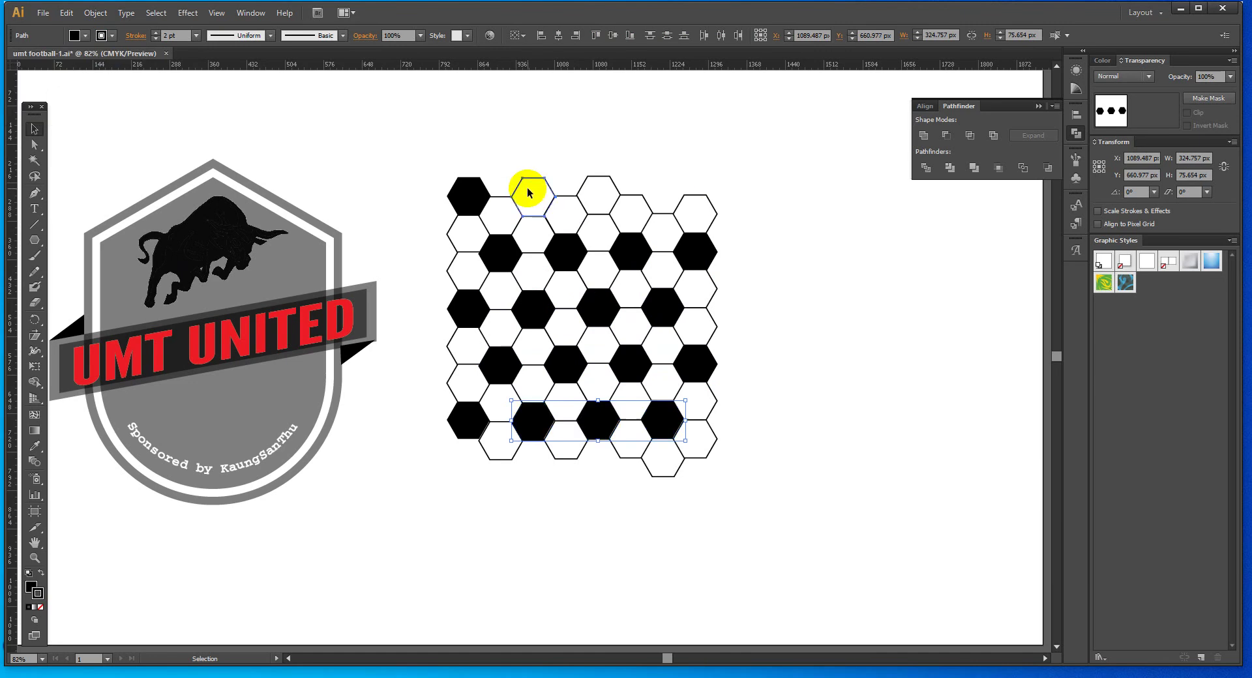
left_click(602, 197, "shift")
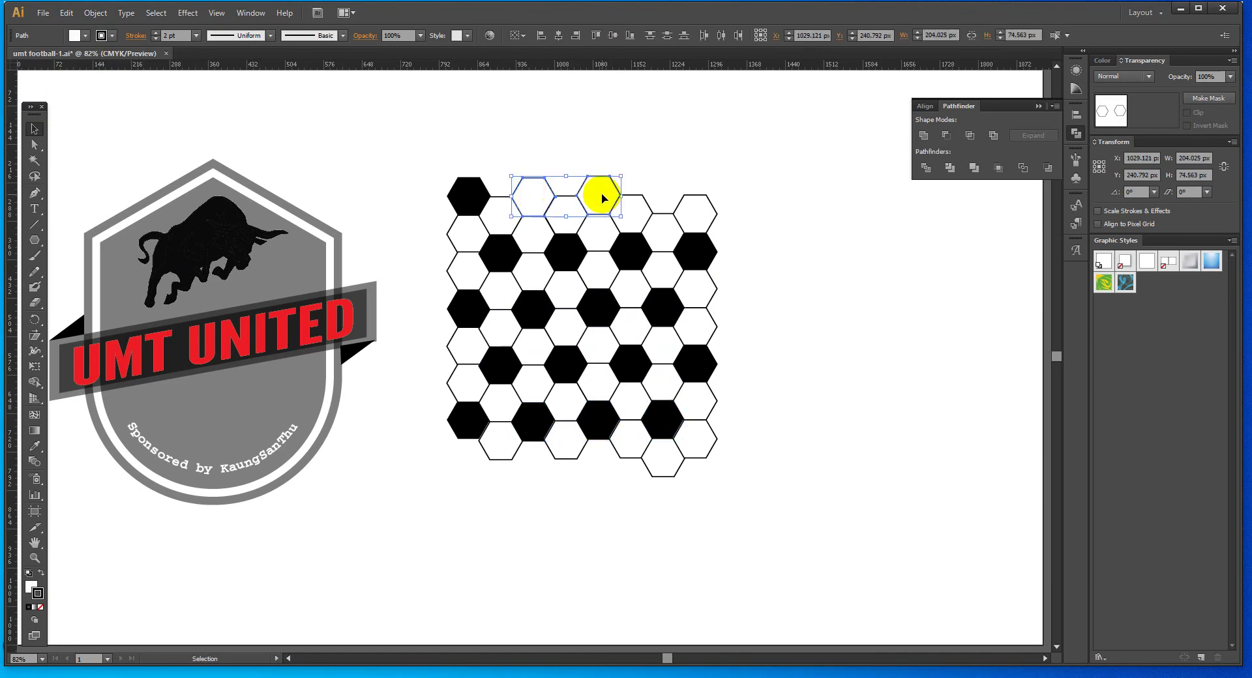
left_click(85, 36)
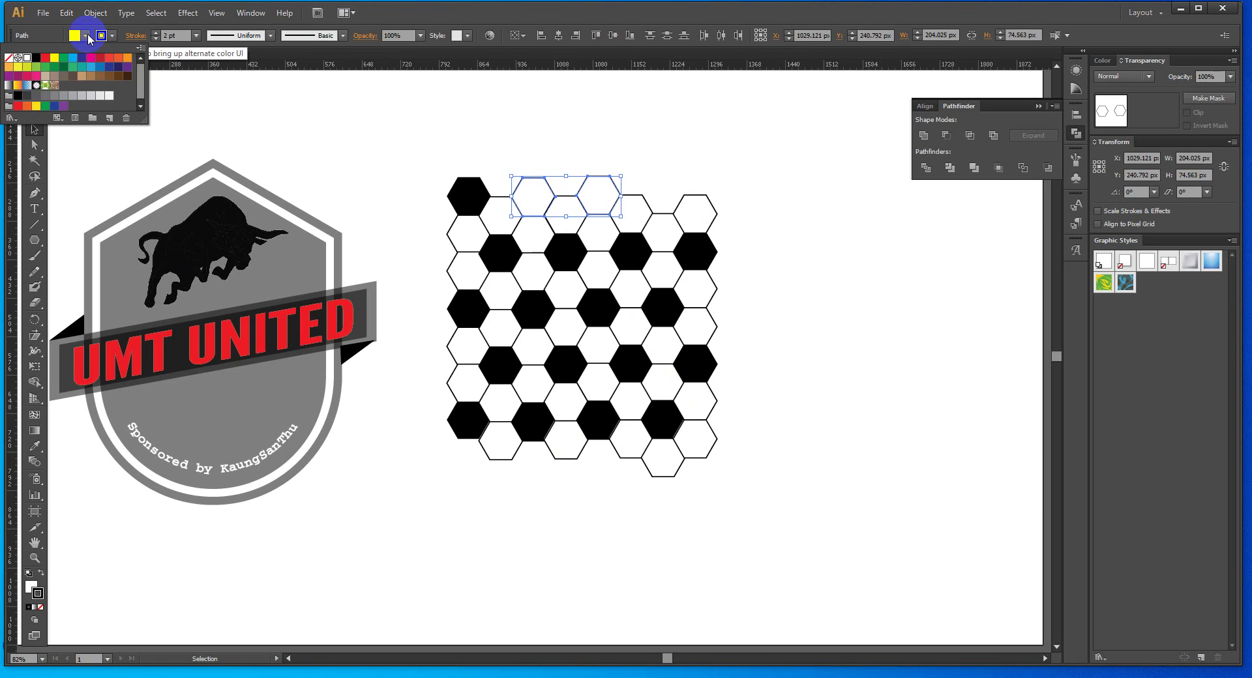
left_click(36, 57)
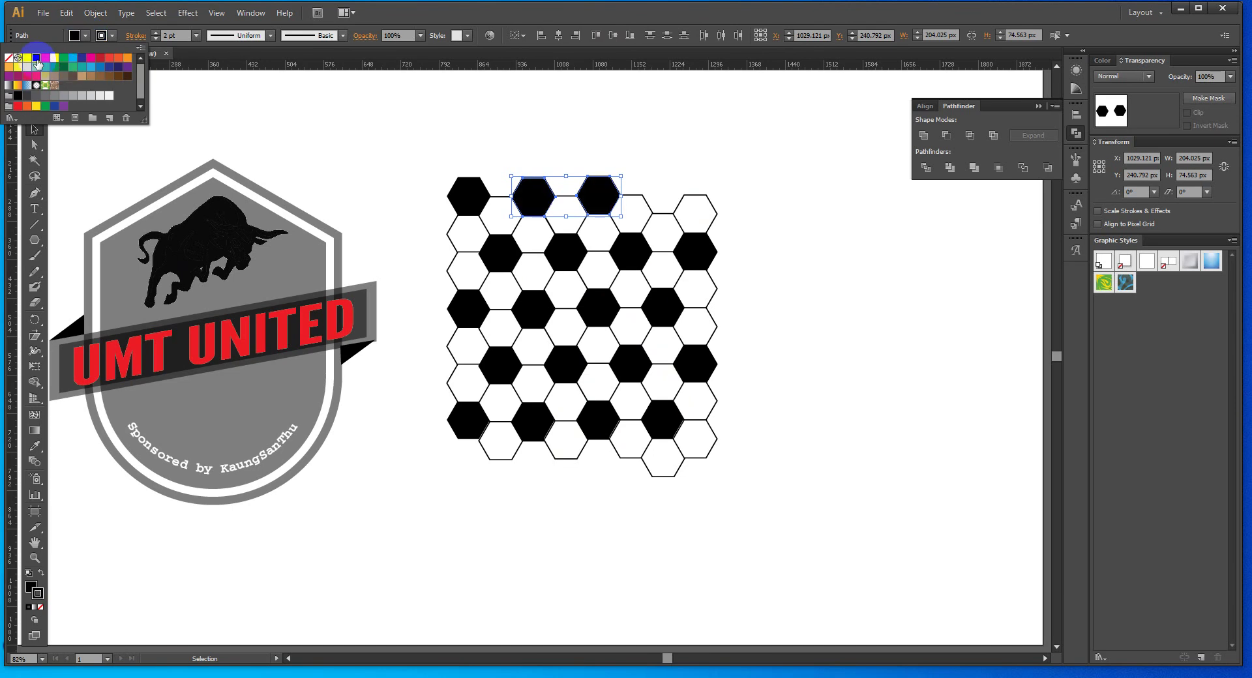
left_click(788, 389)
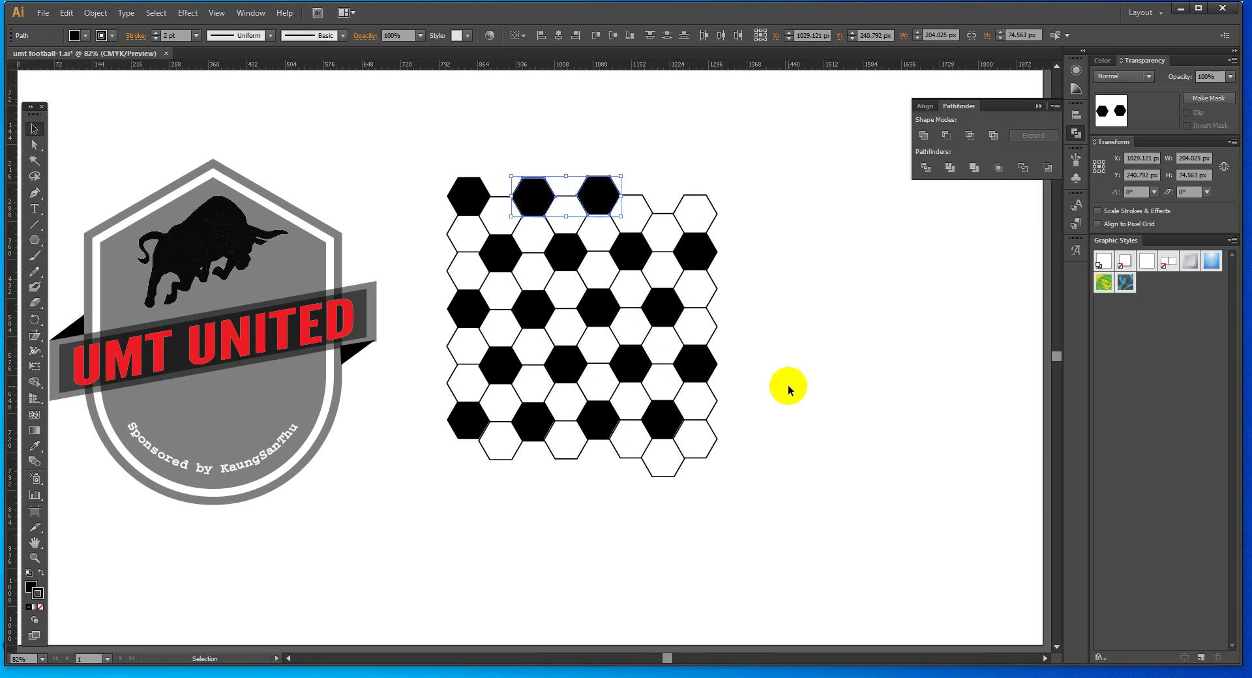
left_click(788, 390)
Draw a circle about 402 px wide over the hexagon grid.
key("l")
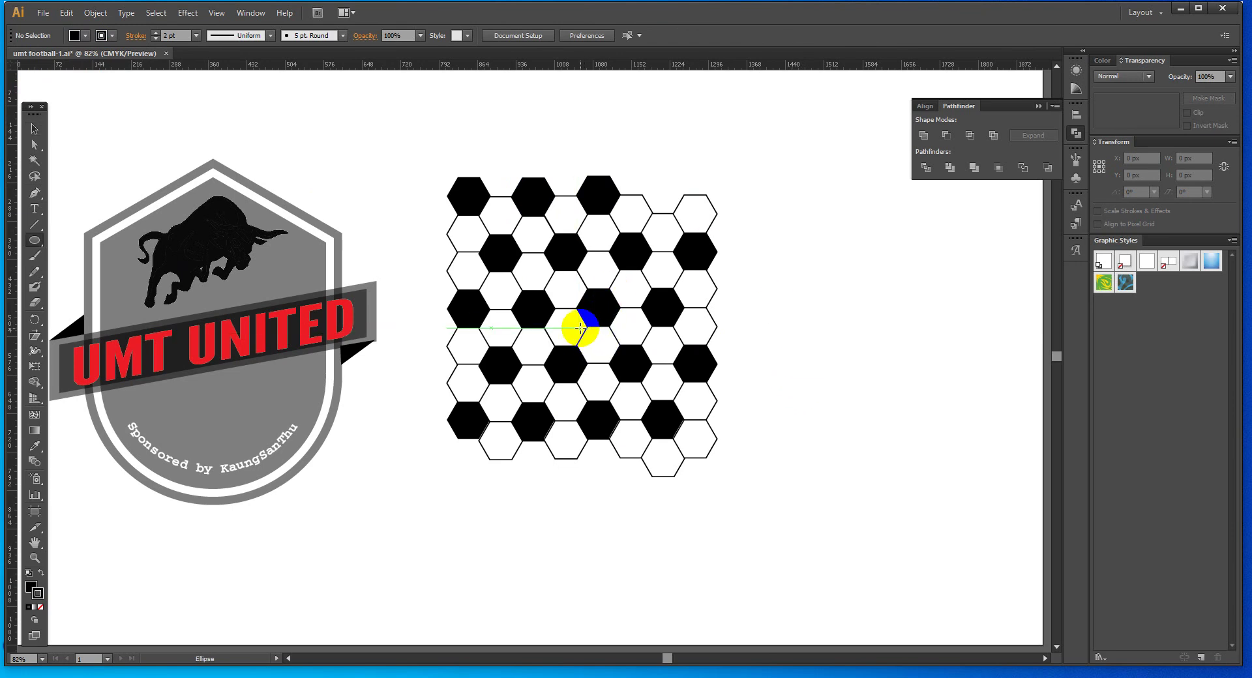
left_click_drag(580, 328, 495, 219)
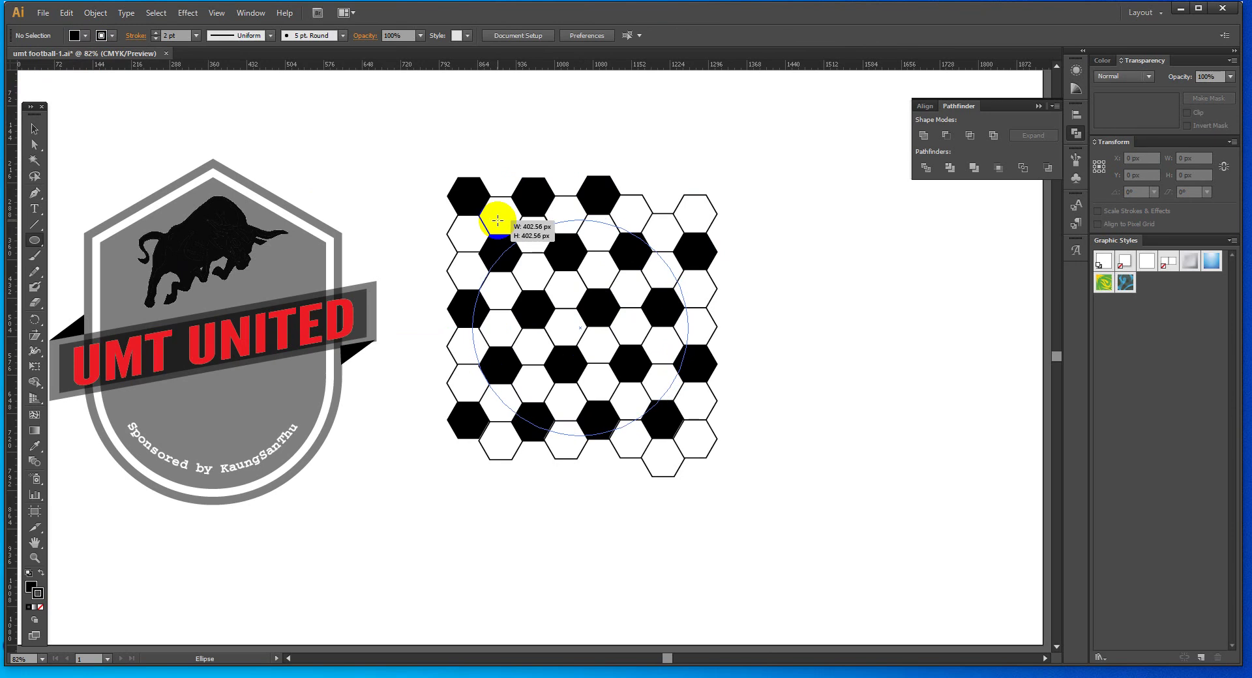
left_click_drag(495, 219, 511, 209)
key("v")
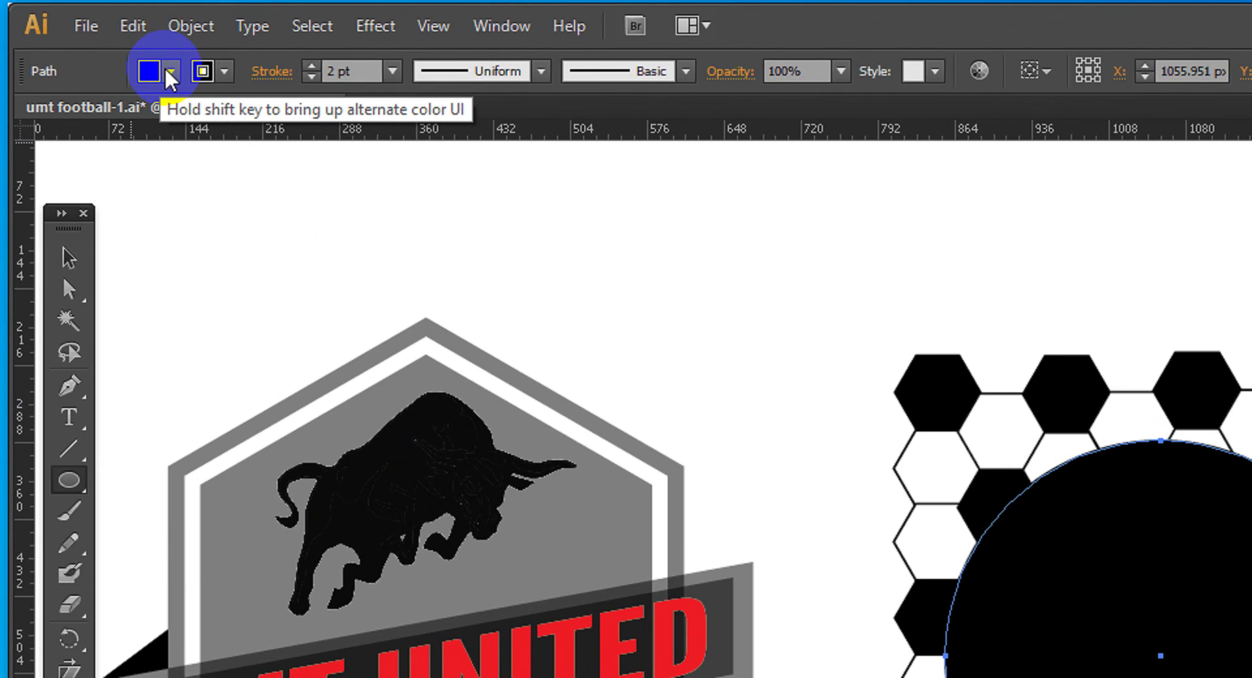
Set the circle's fill to None so the hexagons show through.
left_click(85, 36)
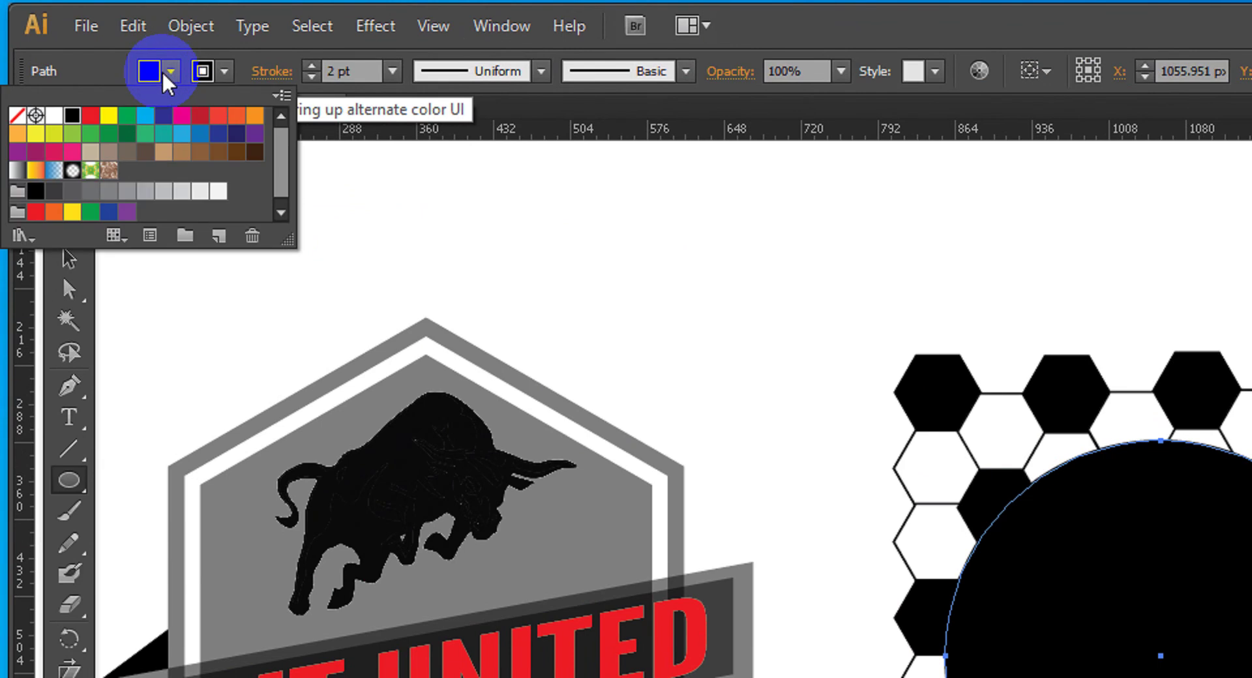
left_click(18, 116)
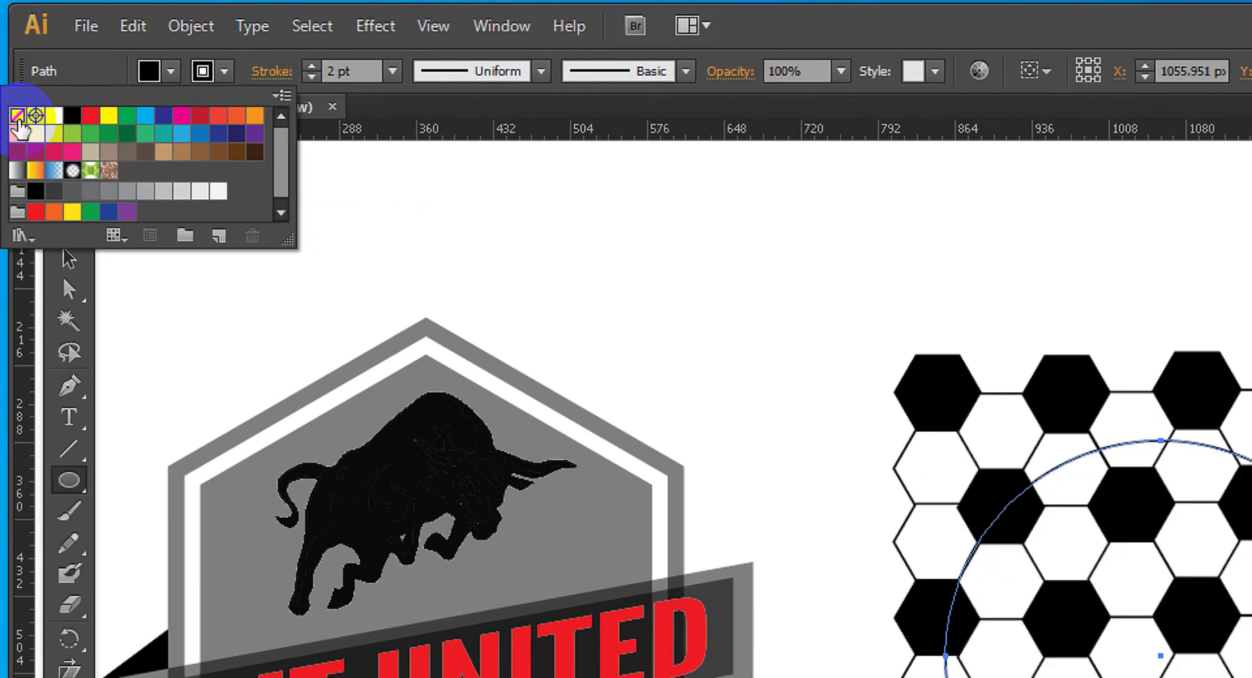
left_click(229, 74)
left_click(225, 71)
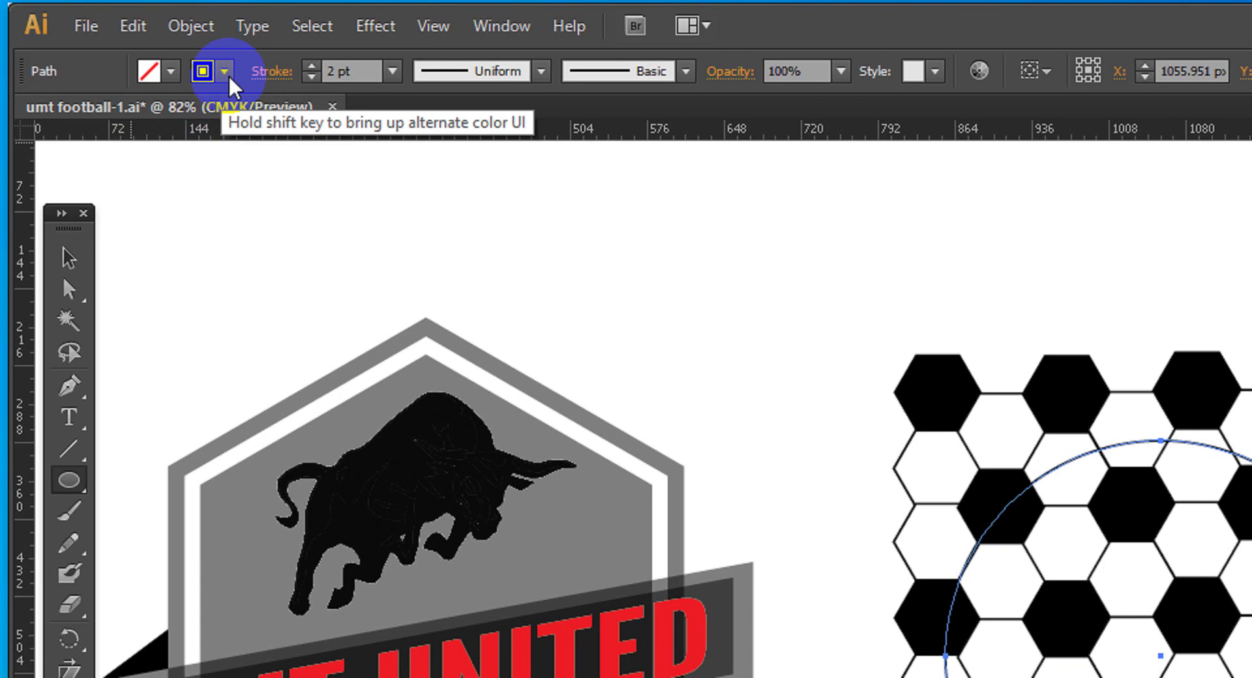
Marquee-select the circle together with all the hexagons.
scroll(1037, 398, "right", 5)
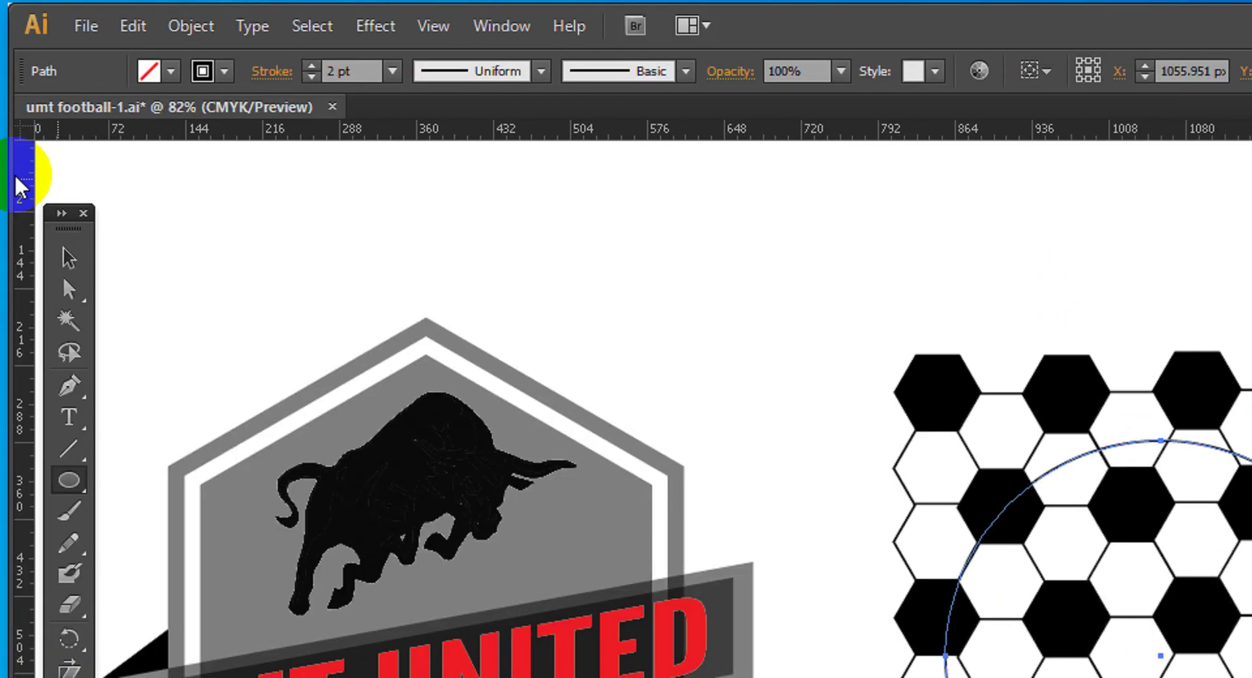
left_click(72, 258)
left_click(1073, 482)
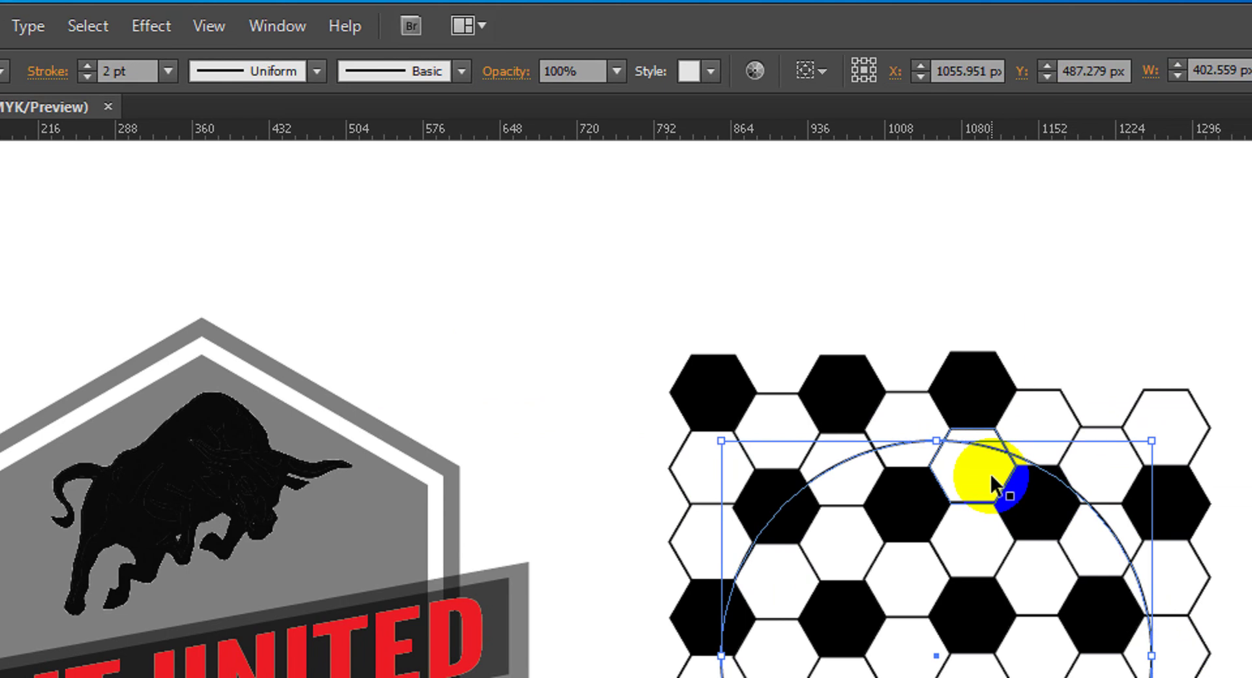
left_click(802, 392)
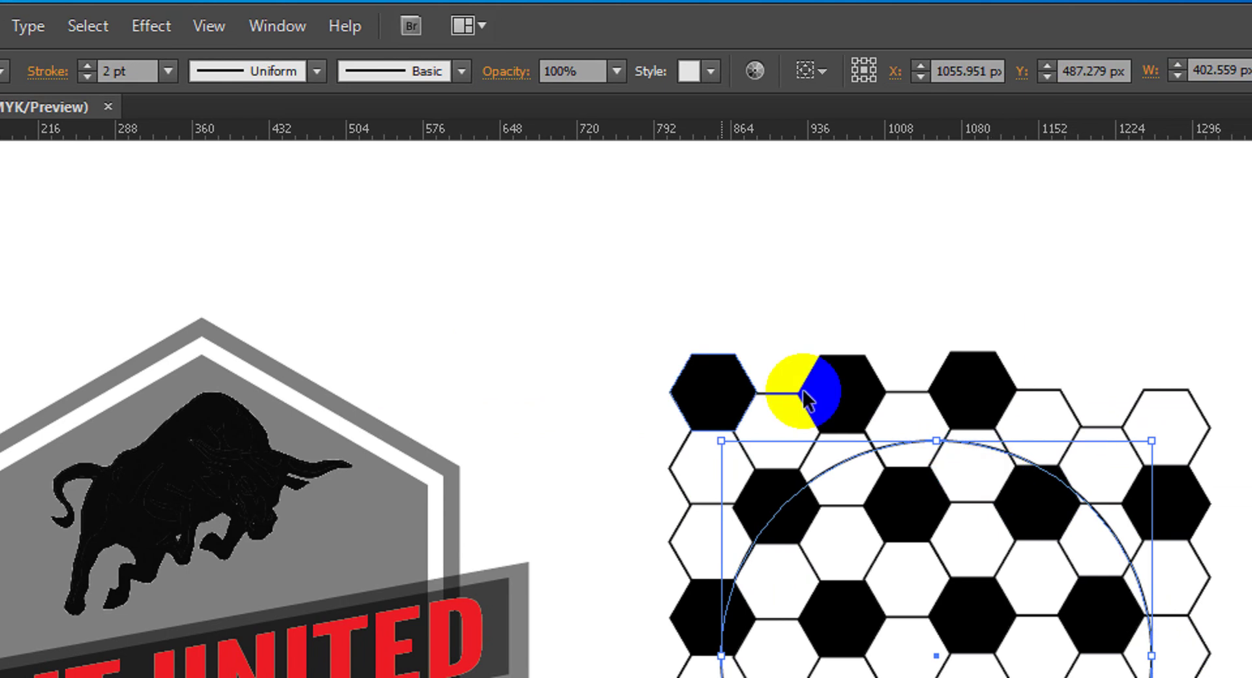
left_click_drag(597, 310, 1251, 677)
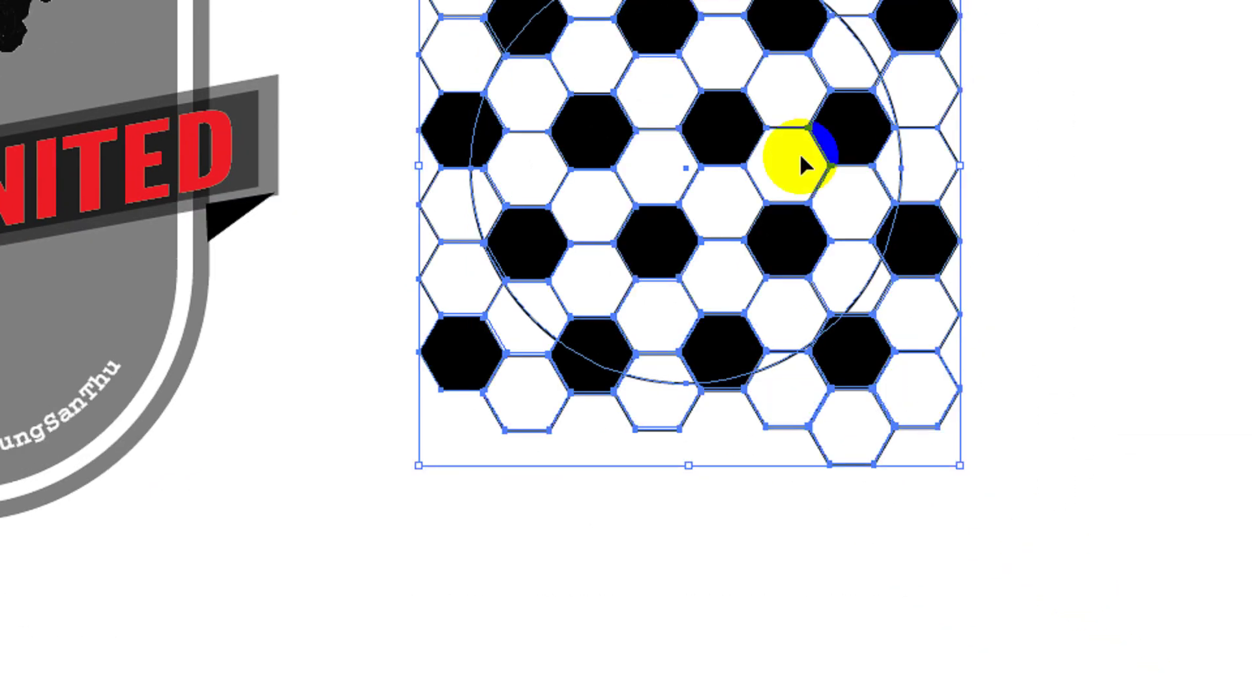
Make a clipping mask so the hexagon grid is clipped to the circle.
right_click(761, 163)
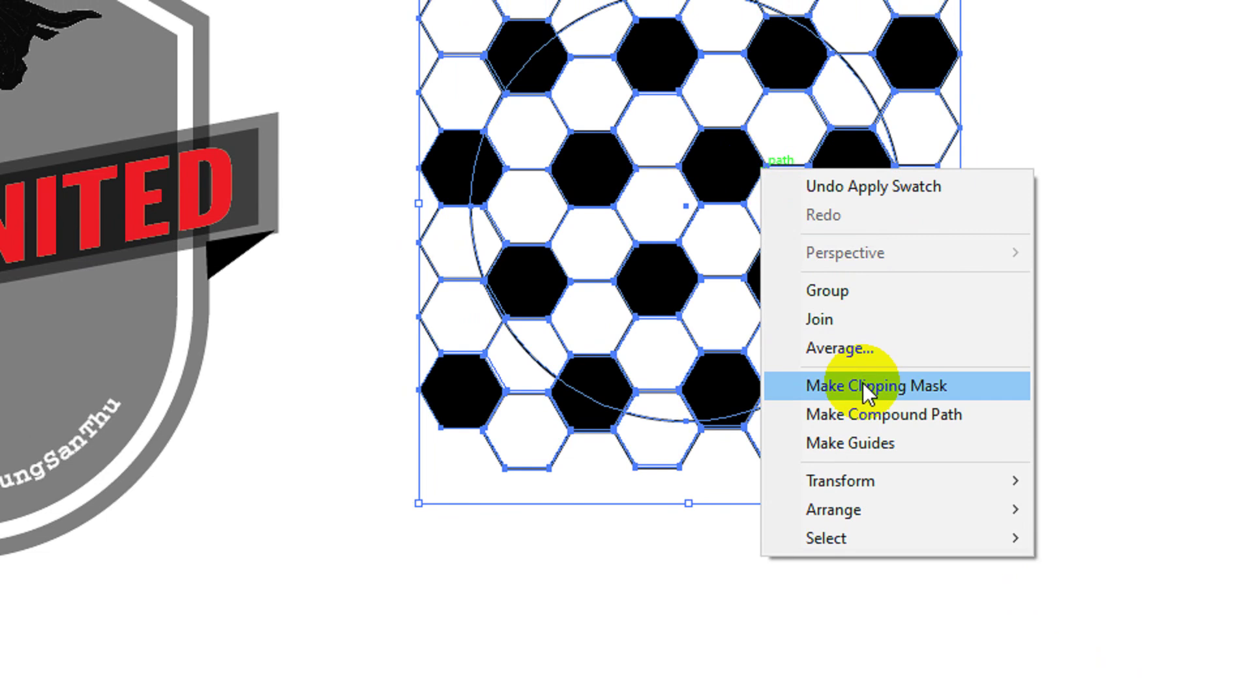
left_click(862, 385)
left_click(766, 52)
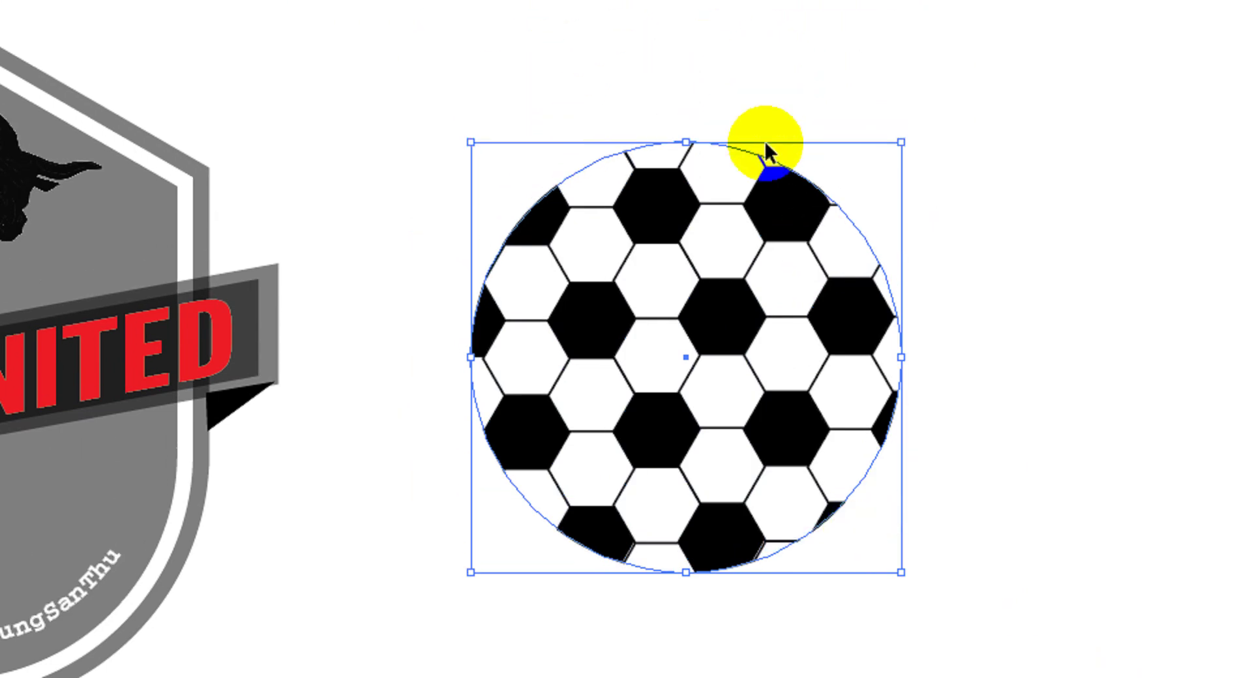
left_click(795, 173)
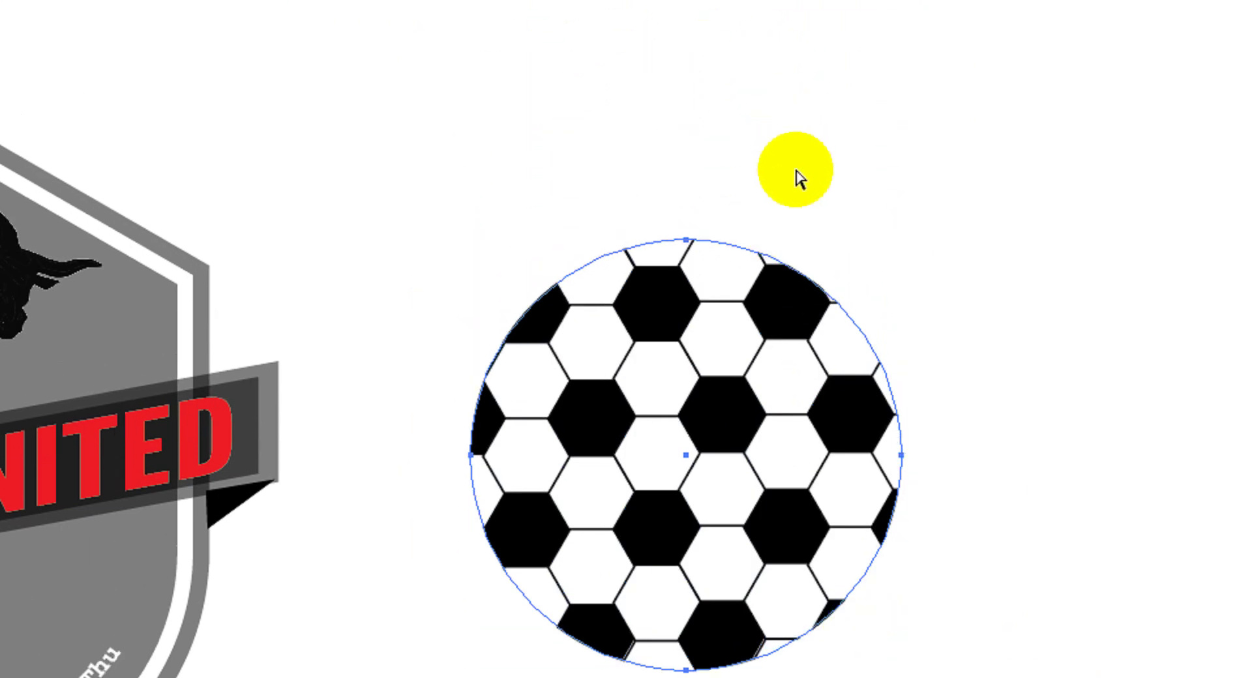
key("v")
left_click(978, 268)
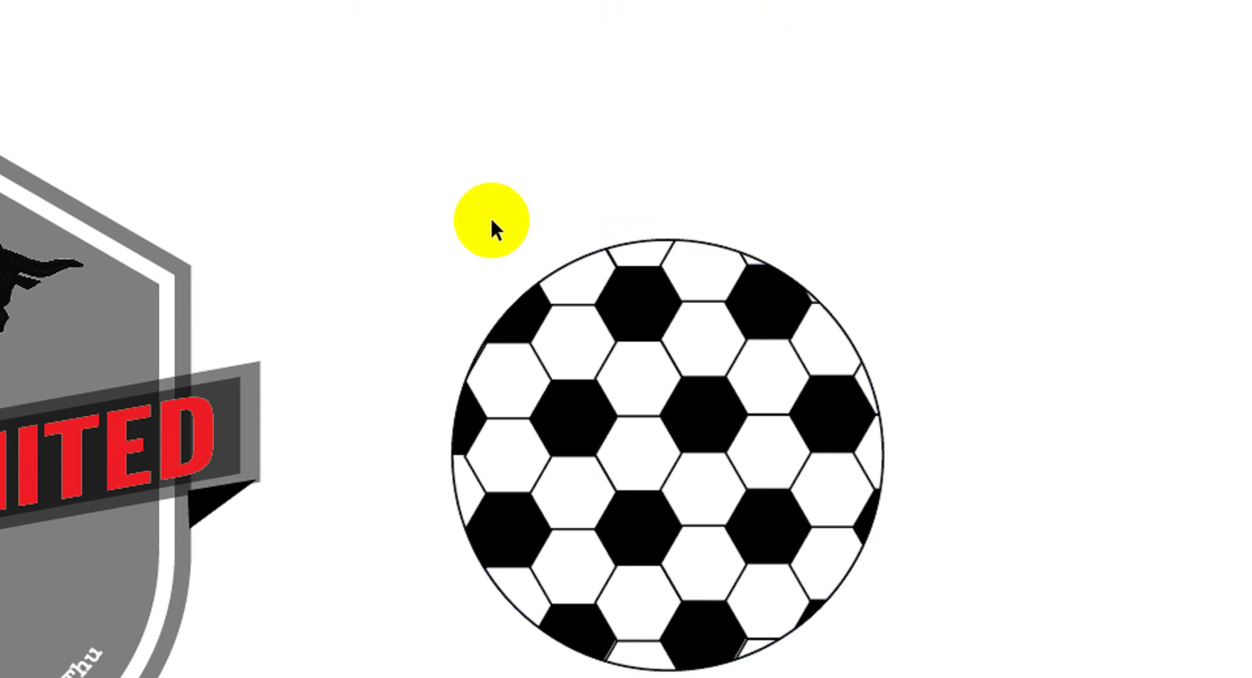
Select all parts of the clipped ball and group them.
left_click_drag(421, 196, 989, 559)
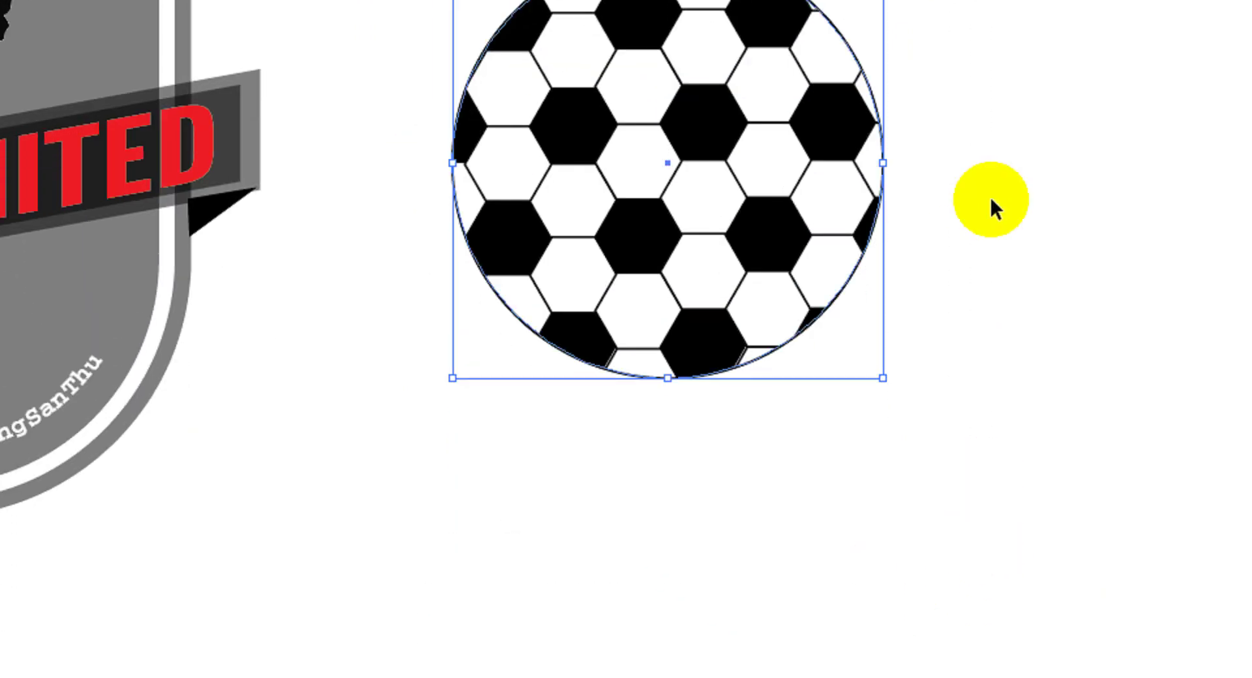
key("a")
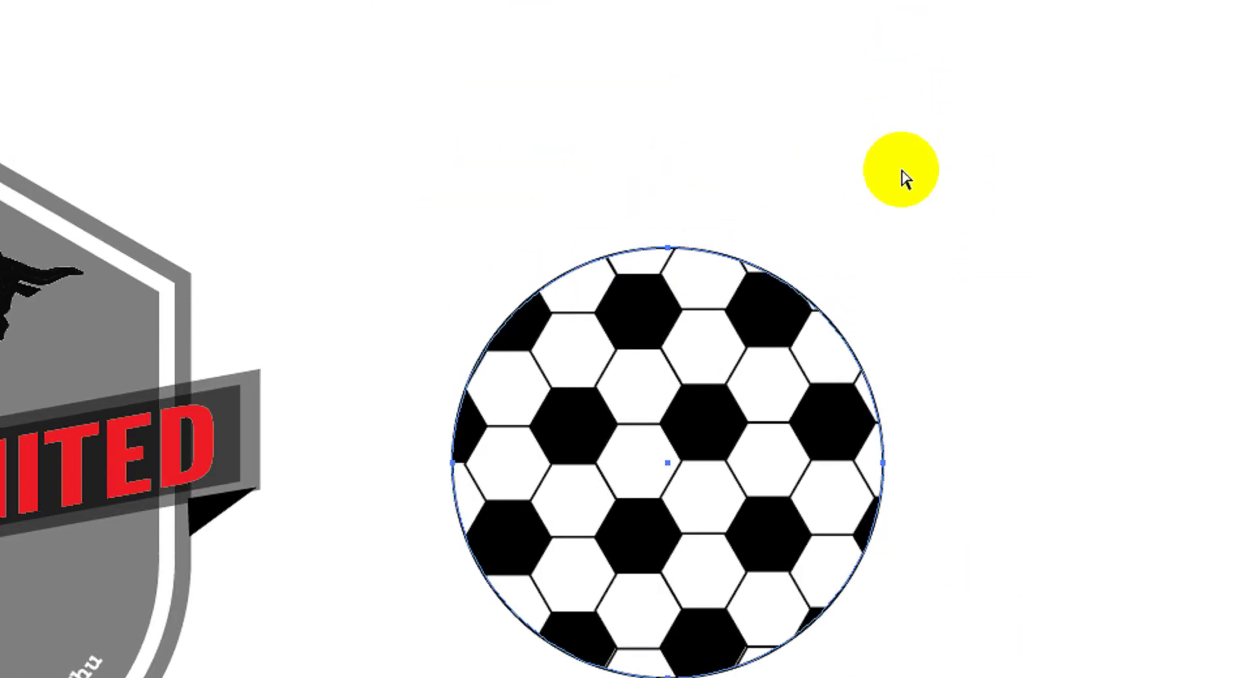
key("v")
right_click(784, 335)
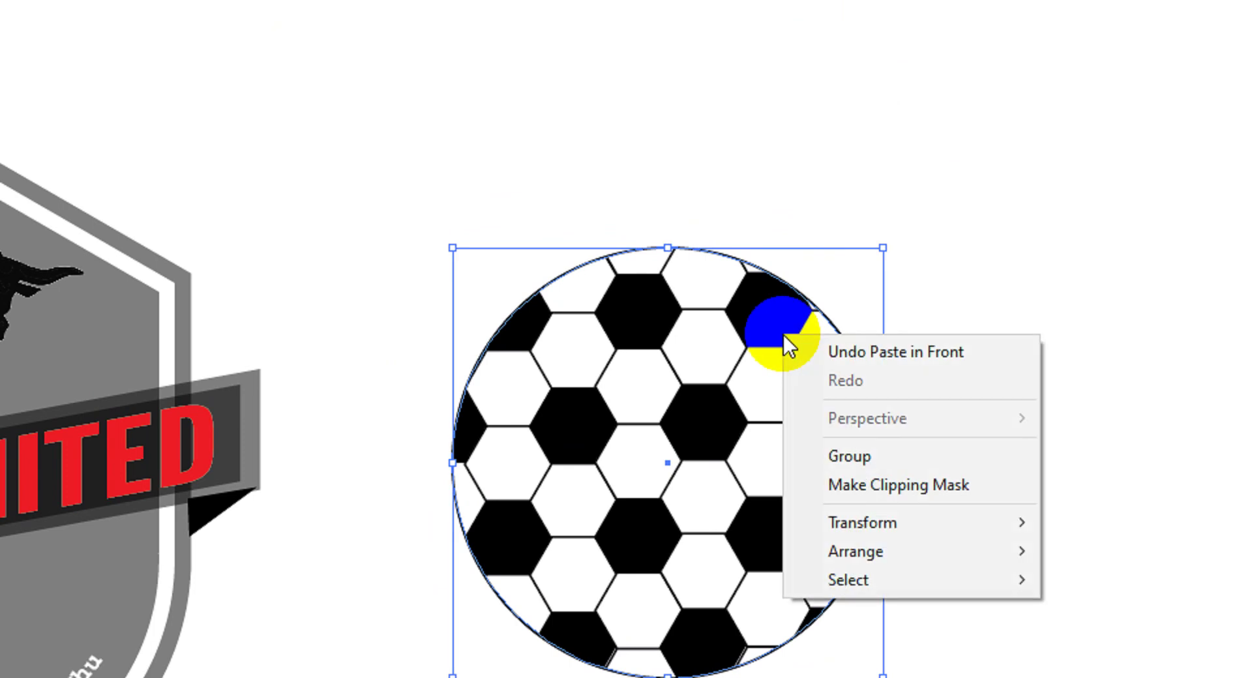
left_click(870, 464)
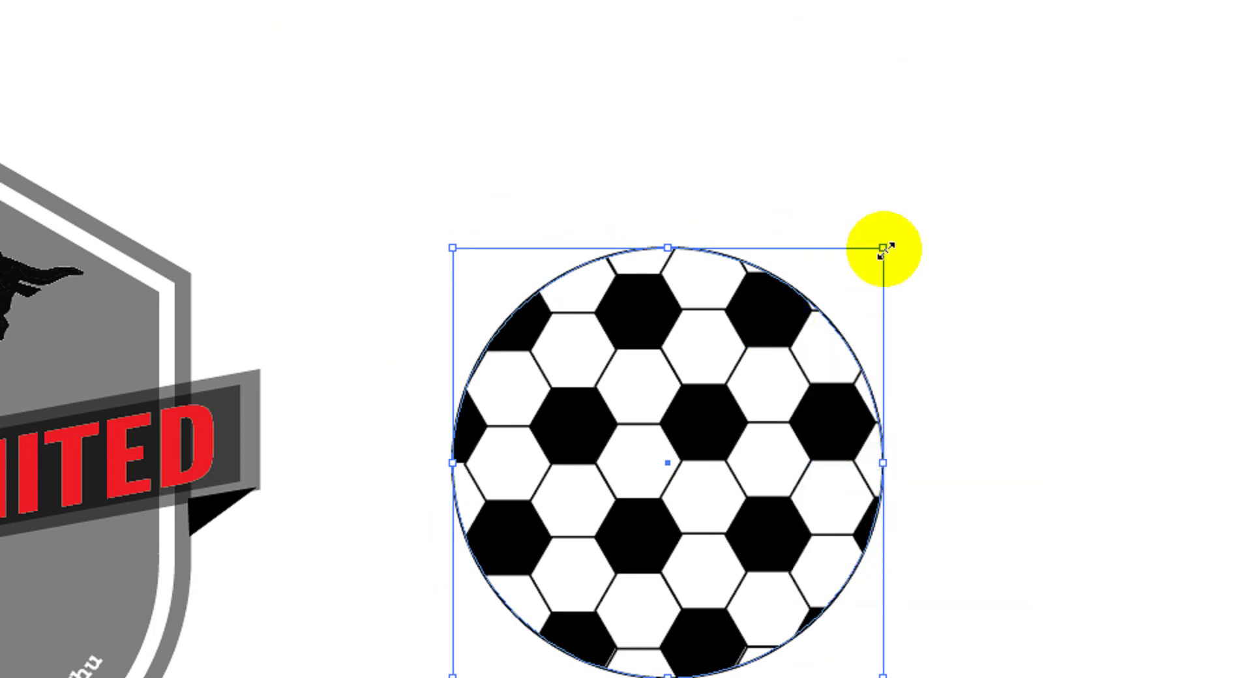
Shrink the ball and place it on the shield below the UMT UNITED banner.
left_click_drag(884, 249, 785, 347)
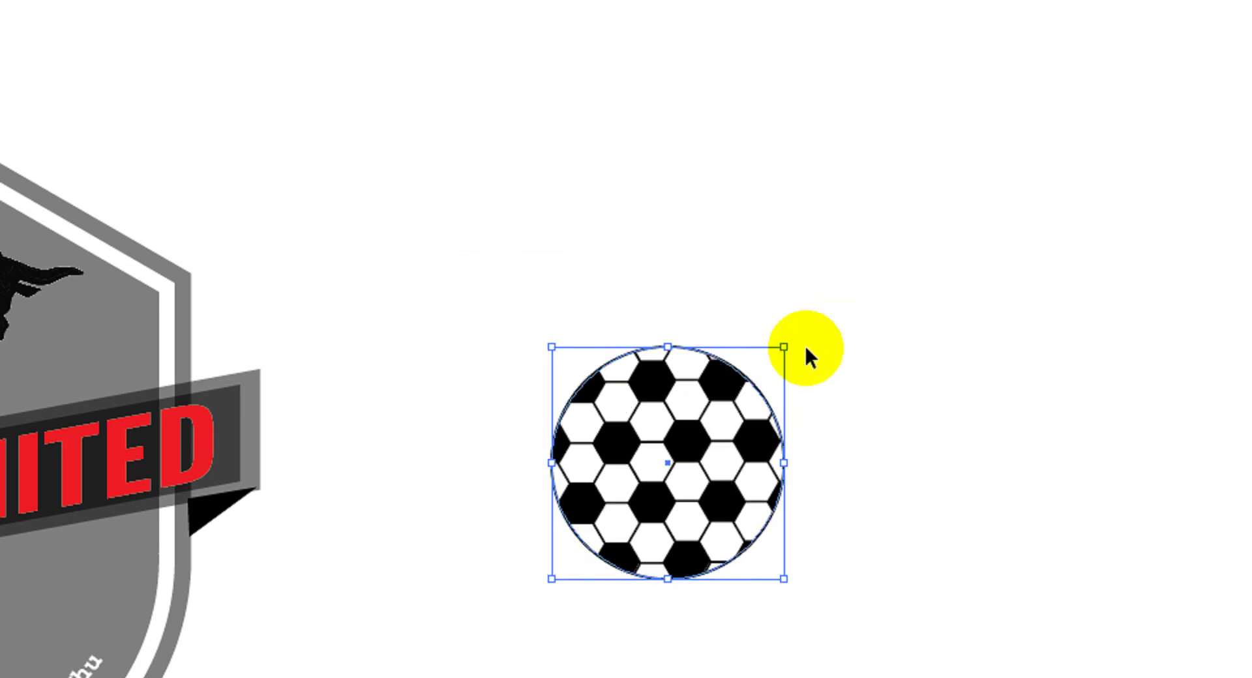
left_click_drag(785, 345, 747, 388)
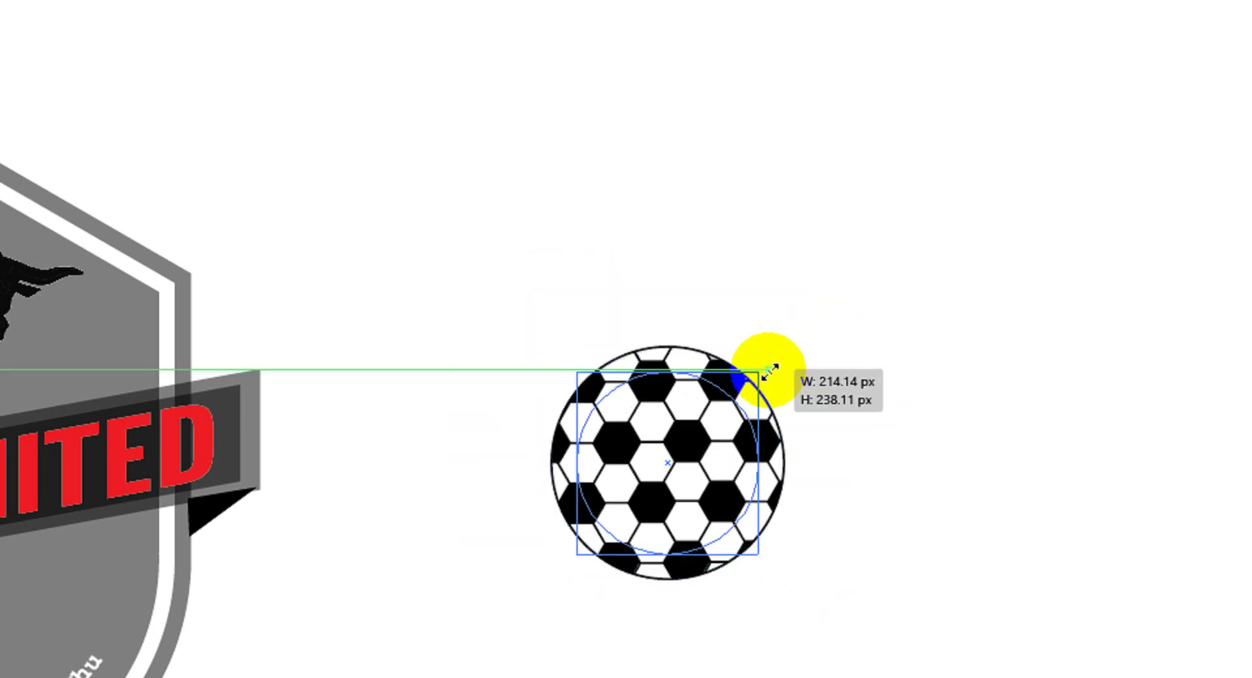
mouse_move(687, 478)
left_mouse_down()
mouse_move(152, 561)
mouse_move(260, 506)
left_mouse_up()
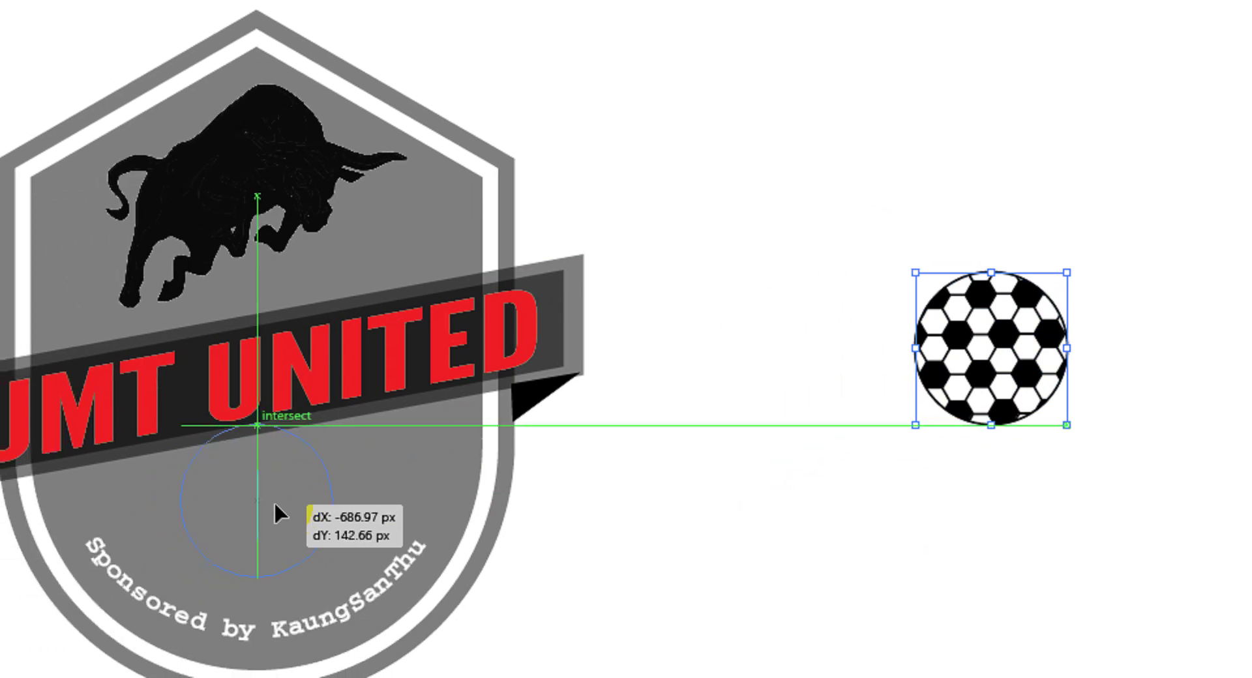
left_click_drag(258, 503, 291, 519)
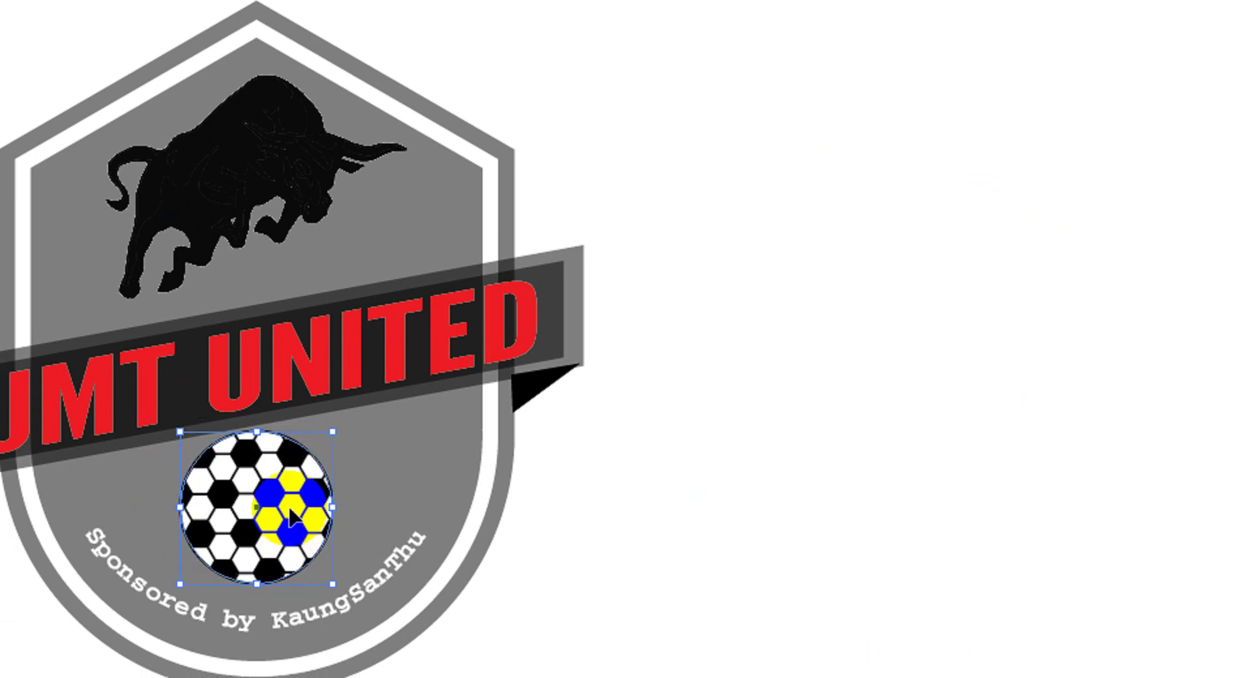
left_click(692, 508)
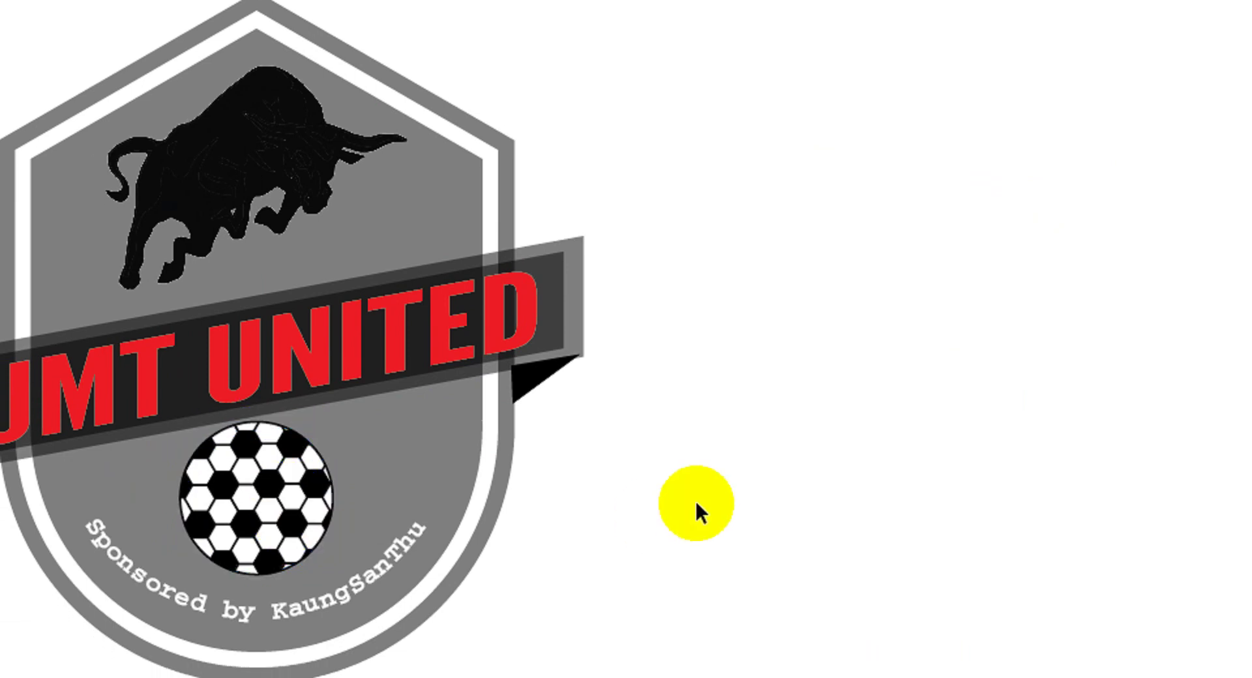